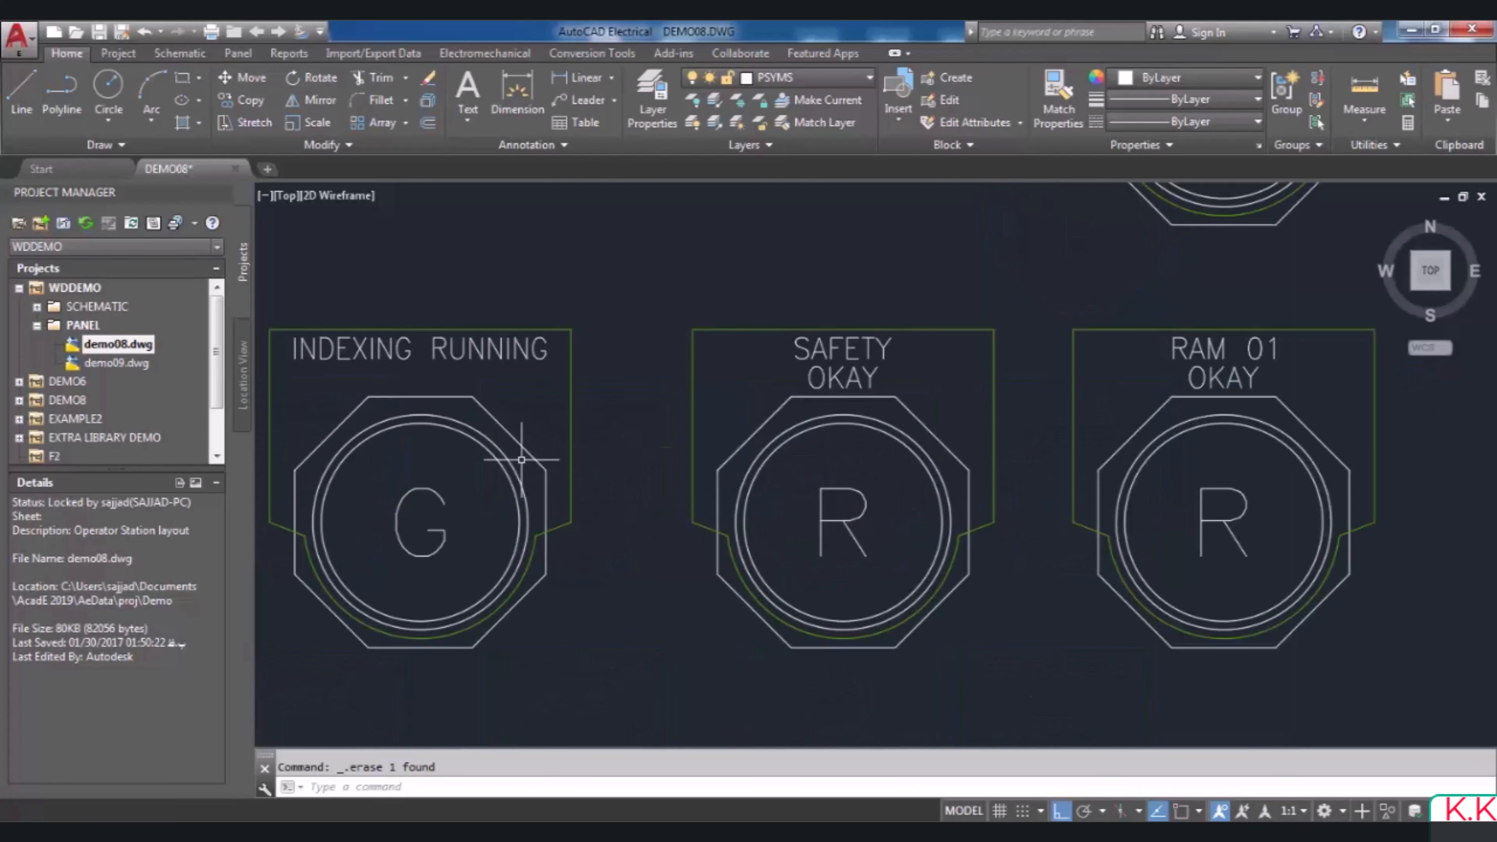
# Examine the RAM and SAFETY OKAY push button footprints in the operator station layout and compare them with the PB? schematic symbol
pyautogui.scroll(-4, 722, 502)
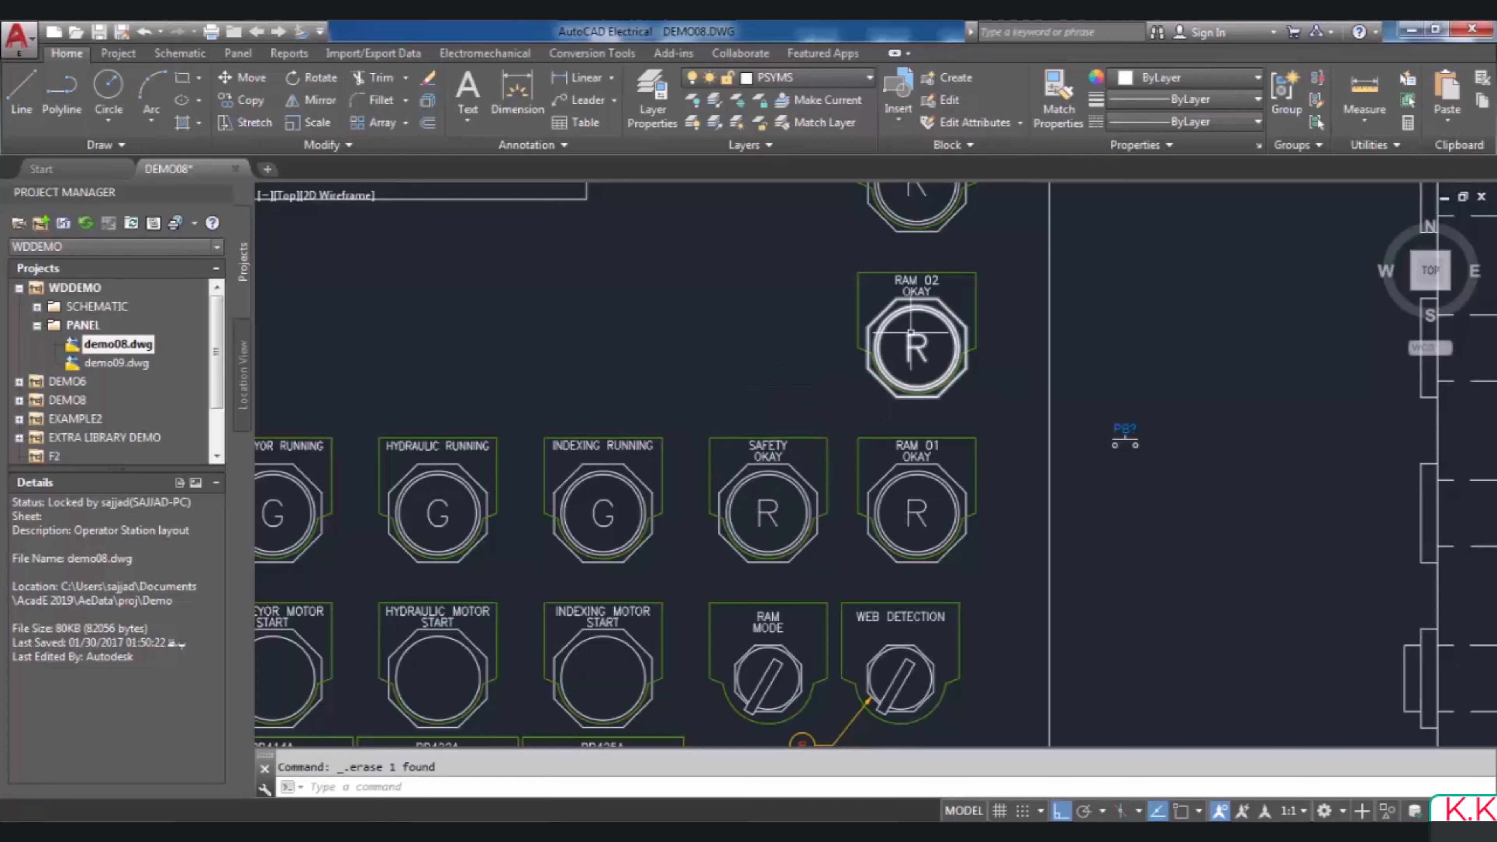
pyautogui.scroll(4, 928, 307)
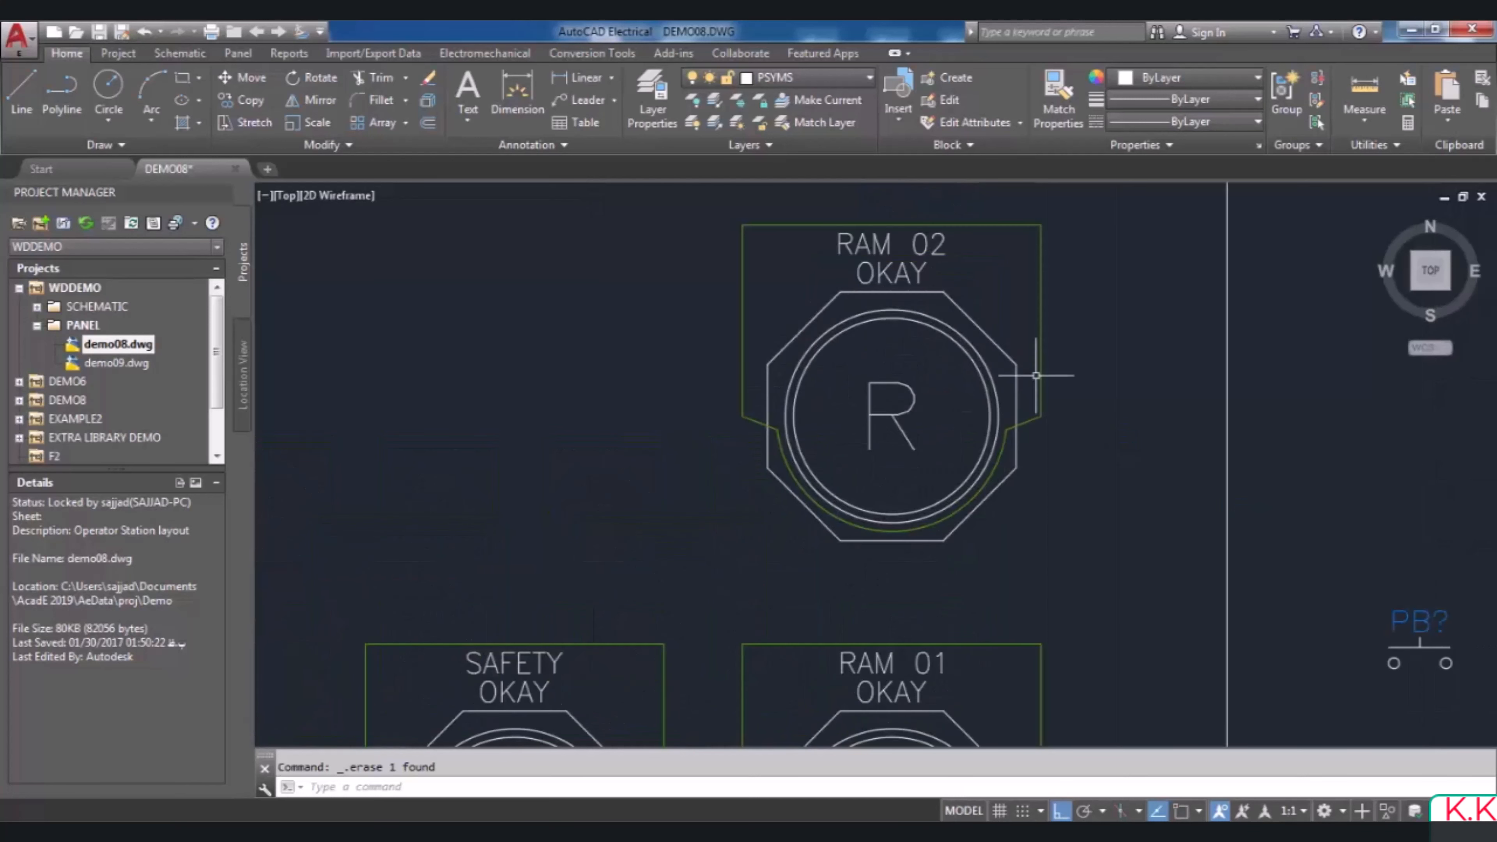
pyautogui.scroll(-4, 705, 451)
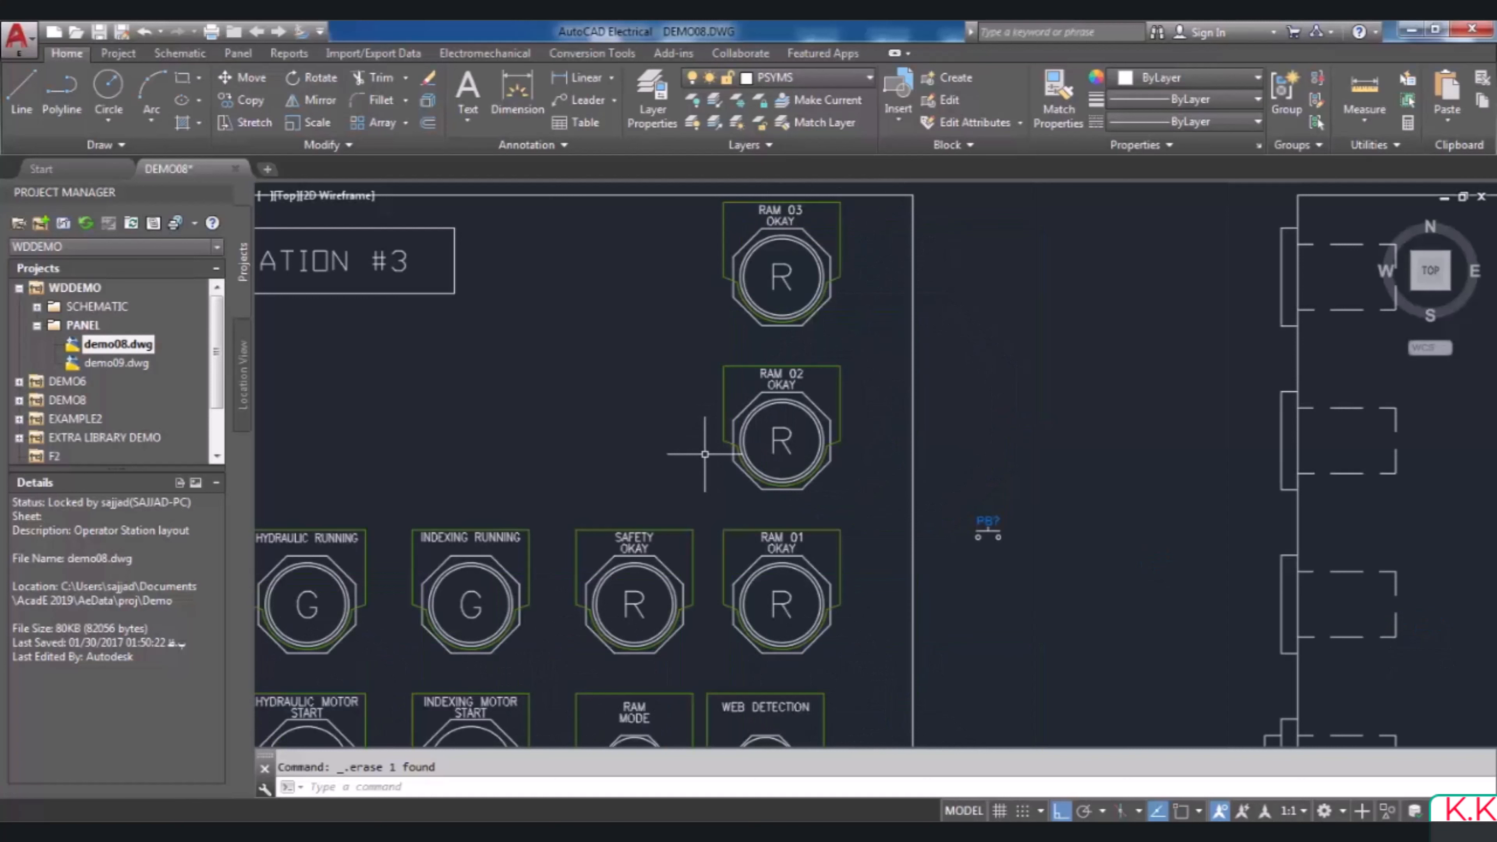
pyautogui.scroll(-2, 705, 454)
pyautogui.scroll(5, 766, 442)
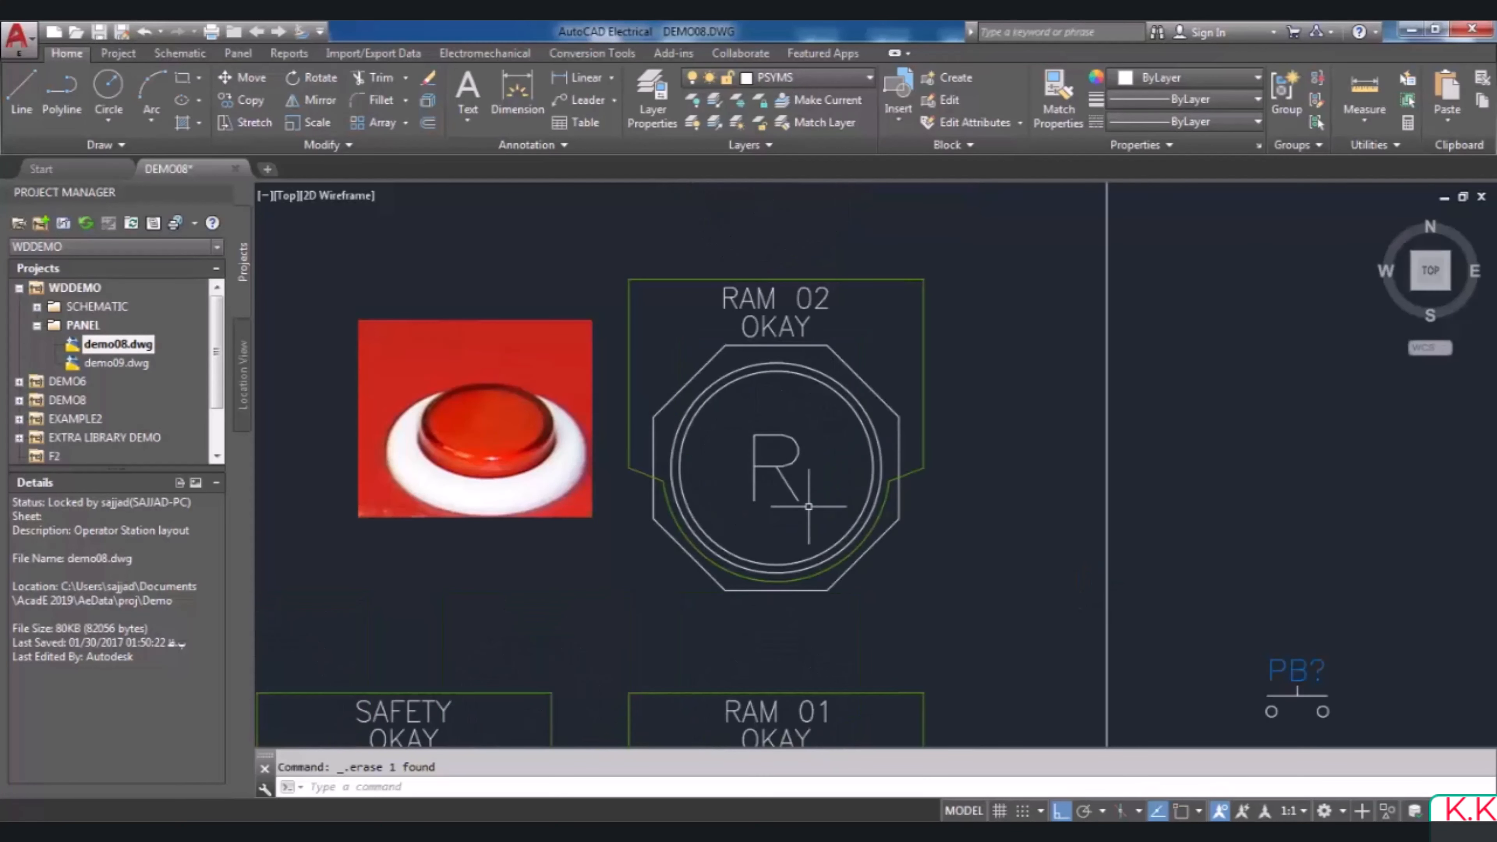
pyautogui.scroll(-5, 766, 413)
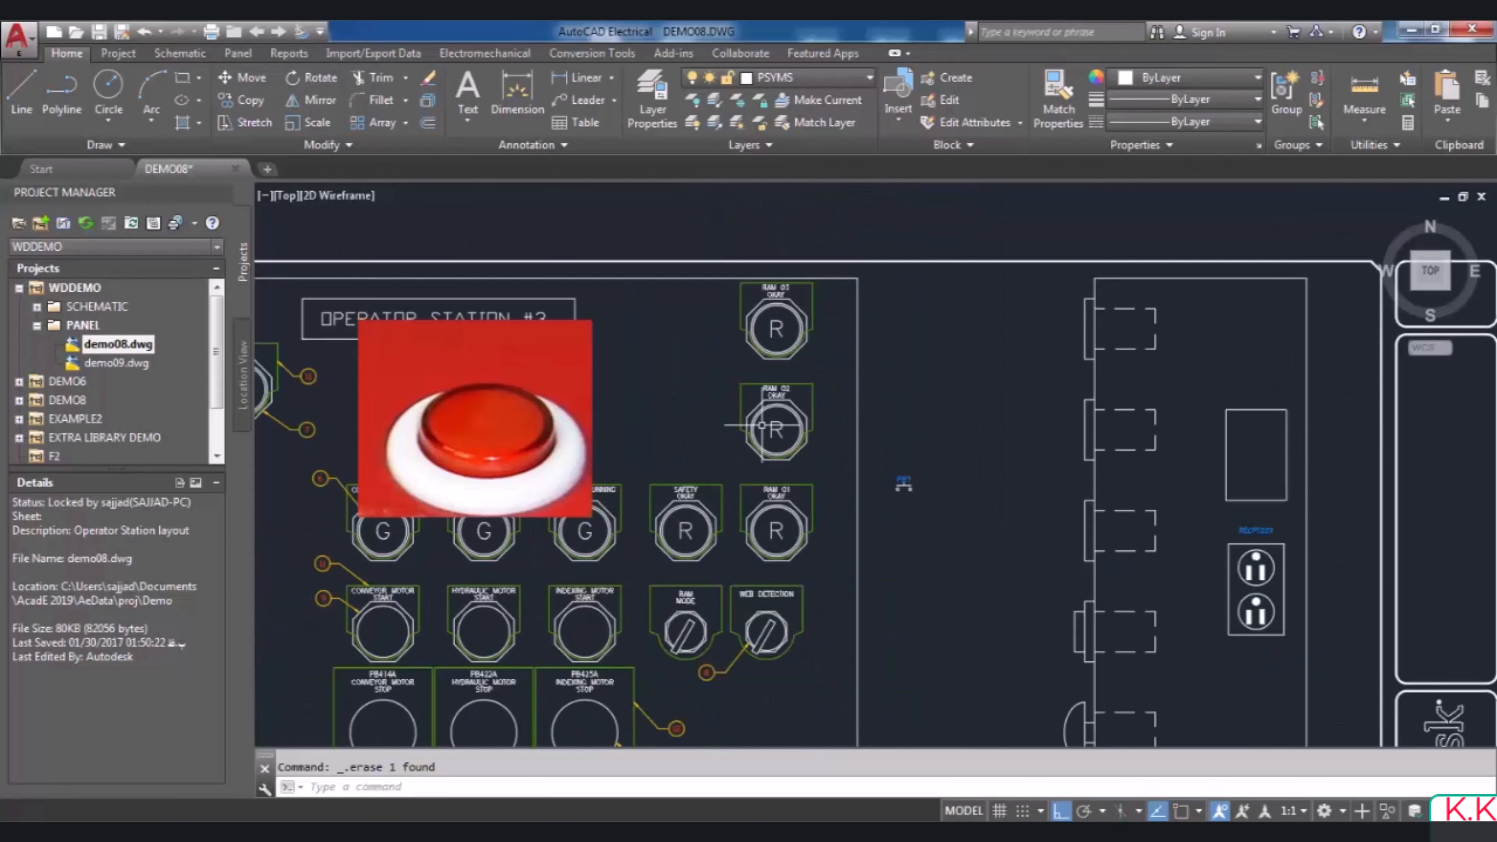
pyautogui.scroll(6, 902, 481)
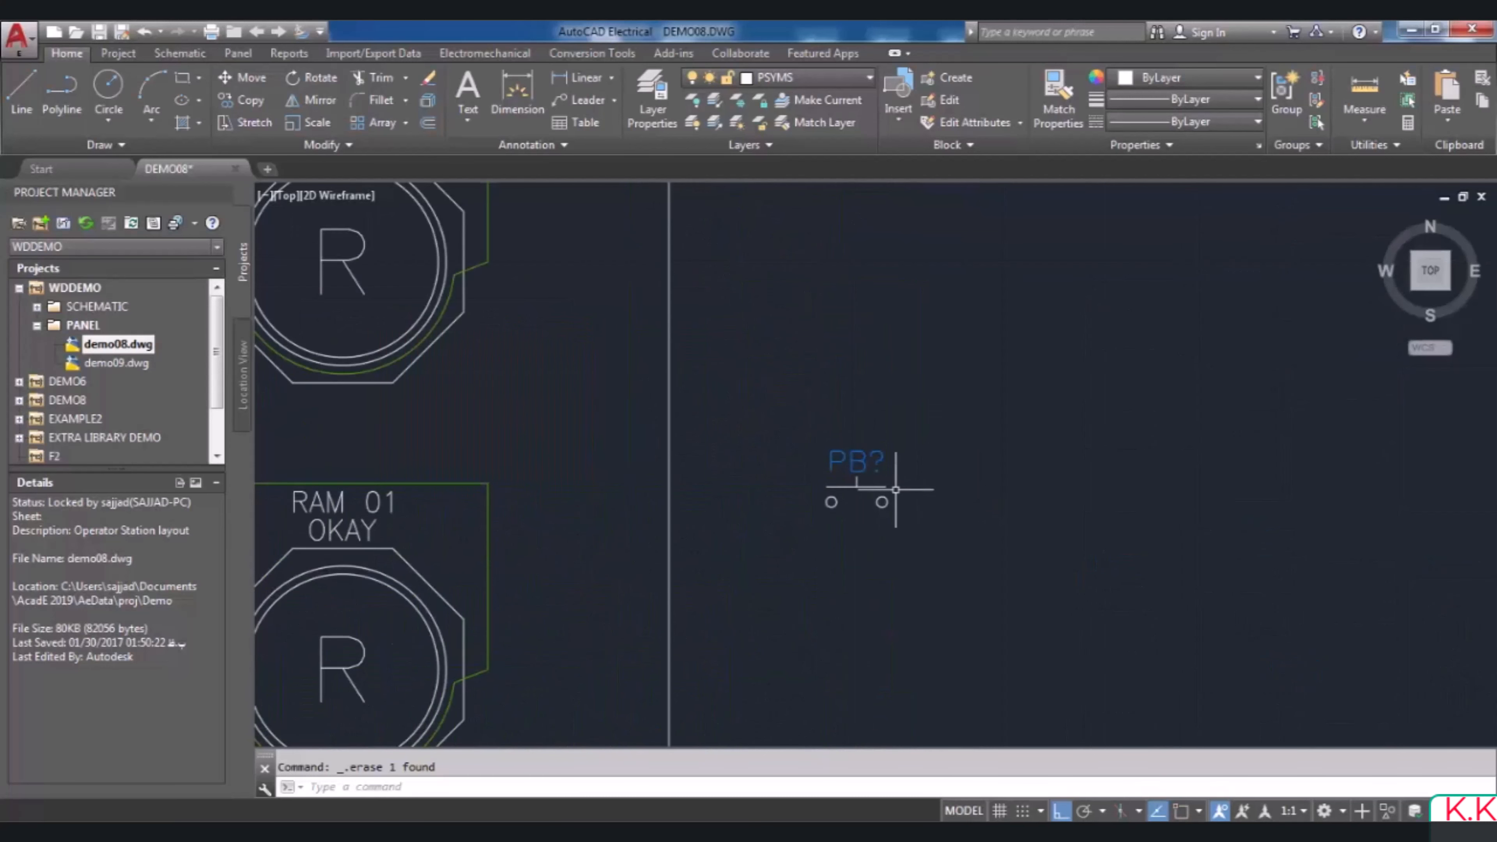
pyautogui.scroll(4, 896, 490)
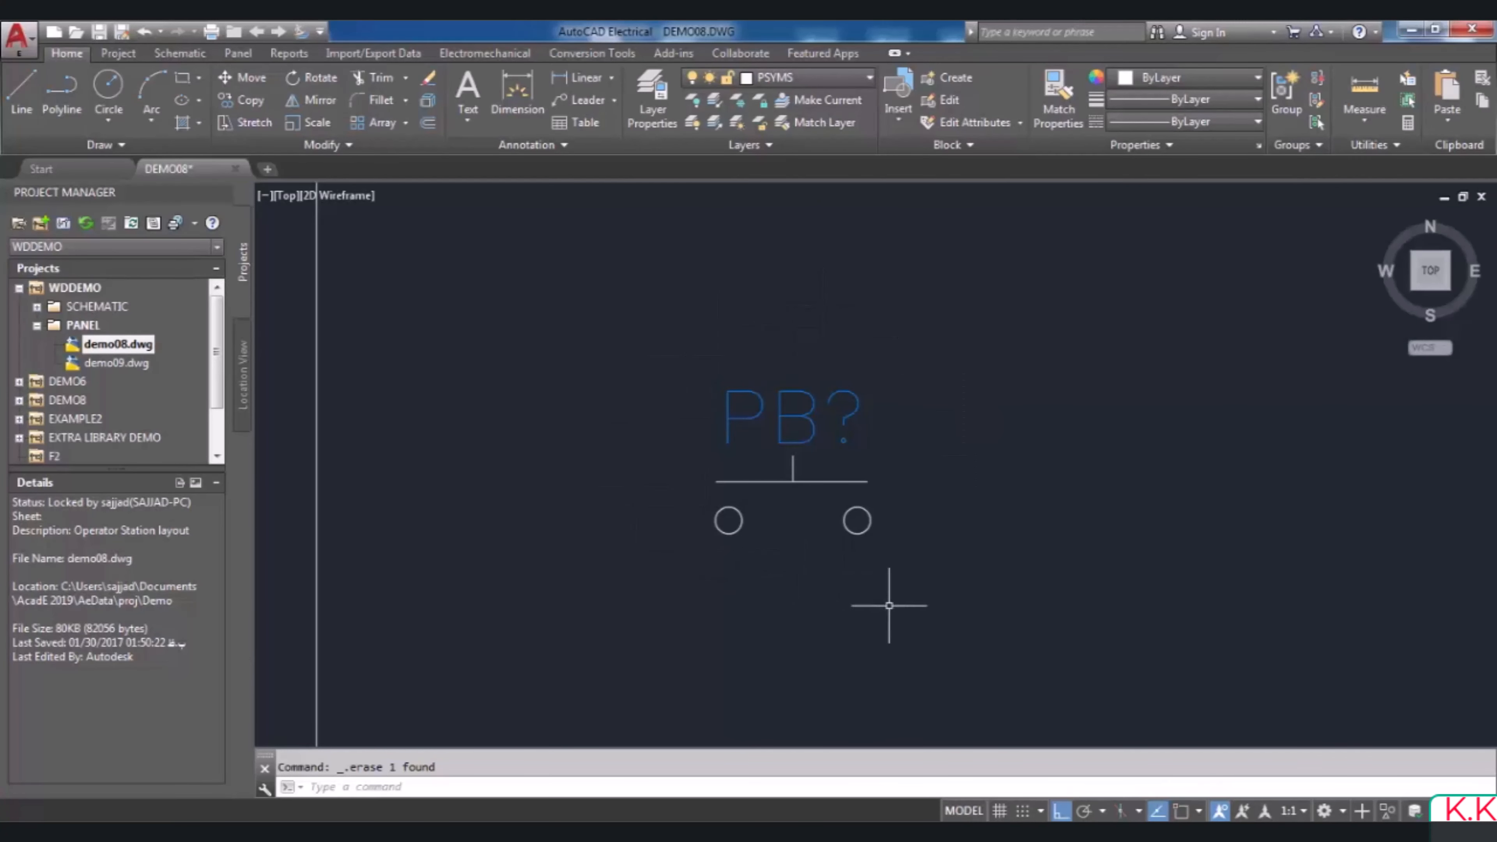
pyautogui.scroll(-9, 819, 548)
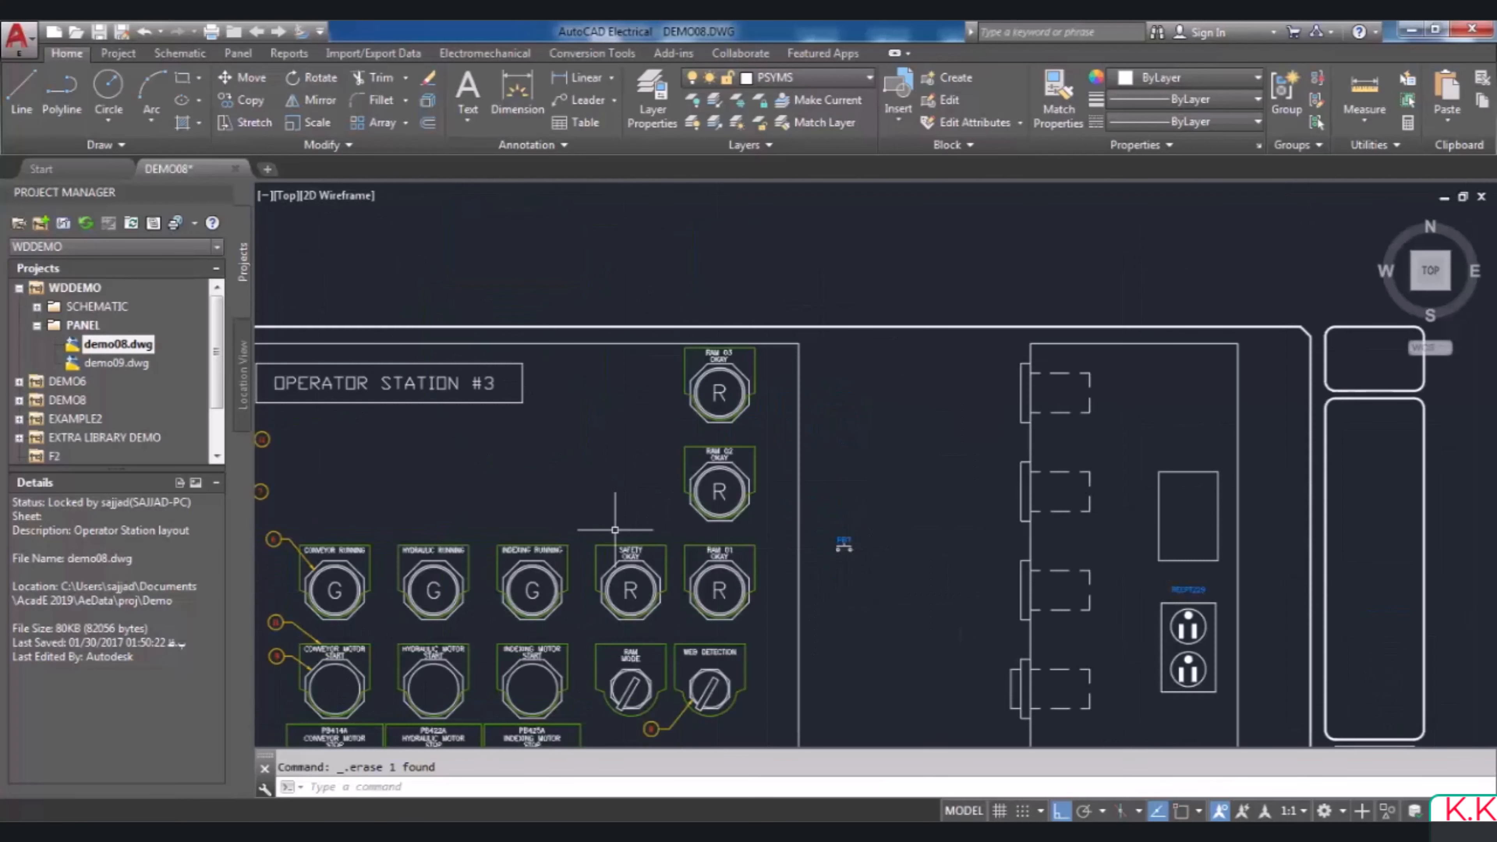
pyautogui.scroll(2, 614, 530)
pyautogui.scroll(-4, 766, 507)
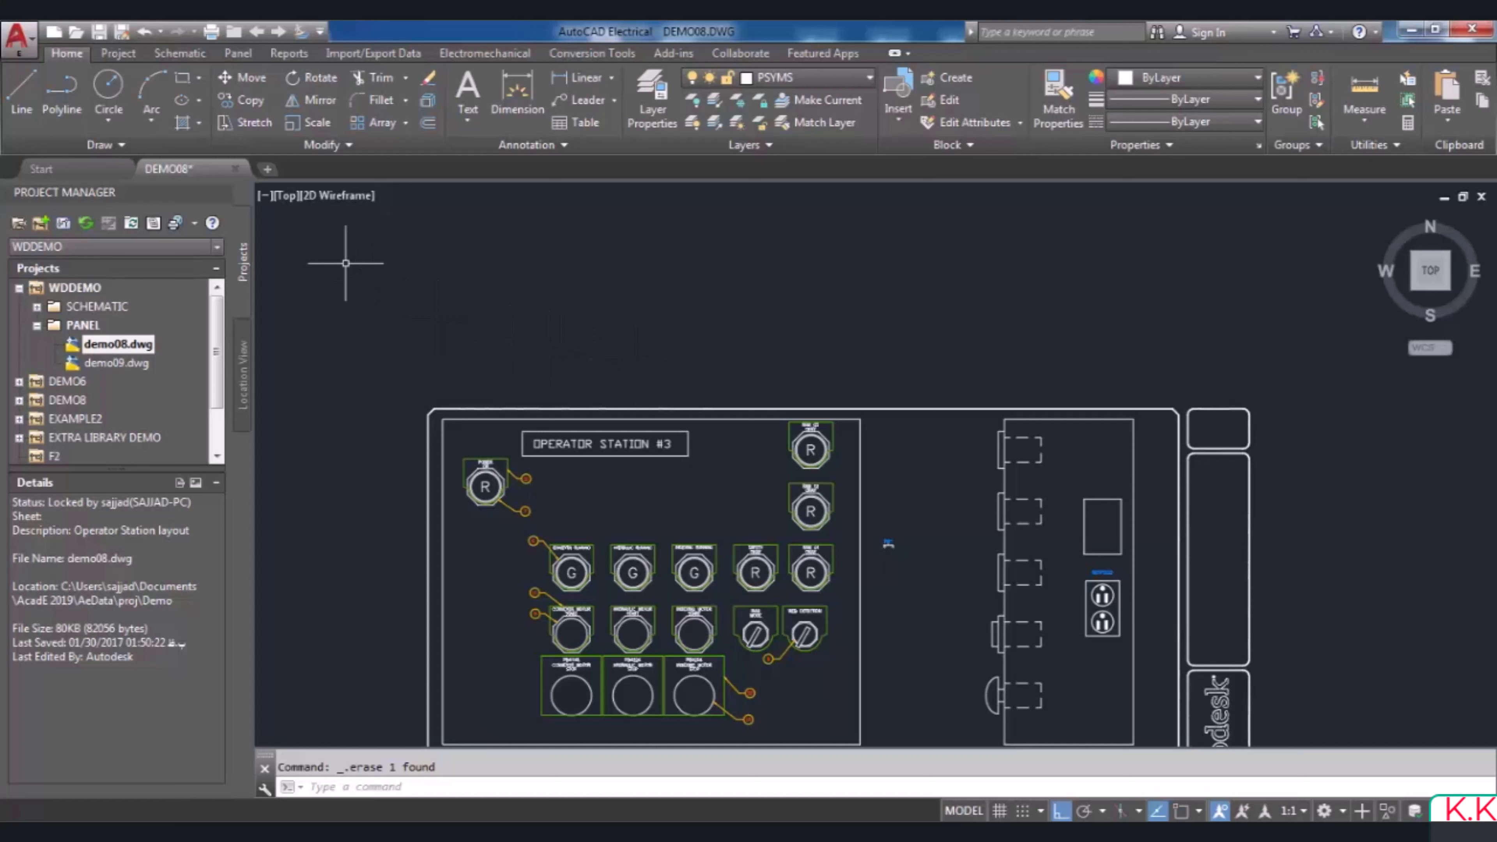
# Start inserting a Push Button NO component footprint from the Push Buttons category of the panel layout symbols
pyautogui.click(239, 56)
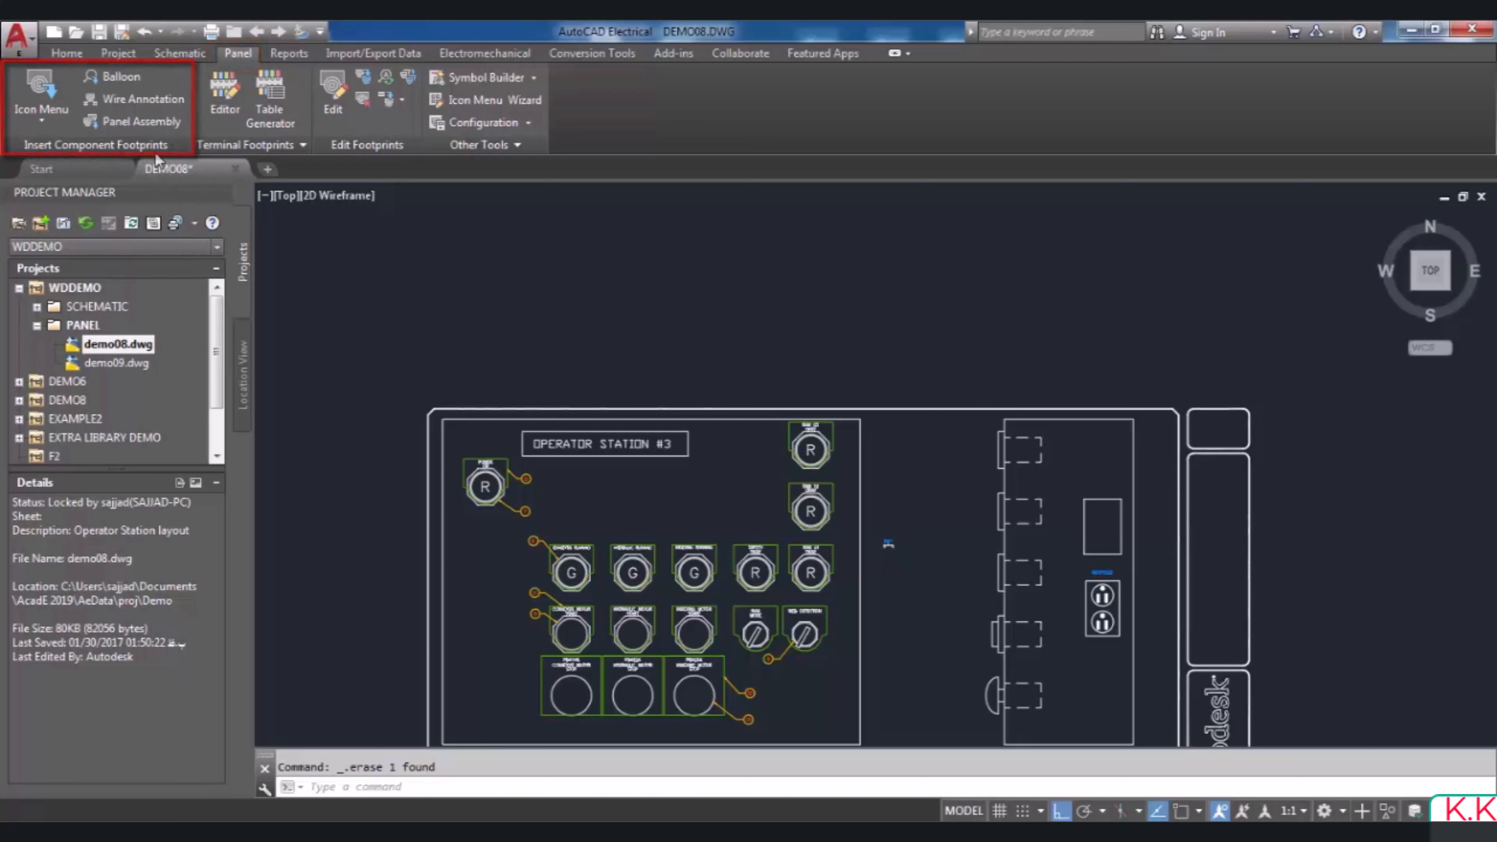
pyautogui.click(41, 88)
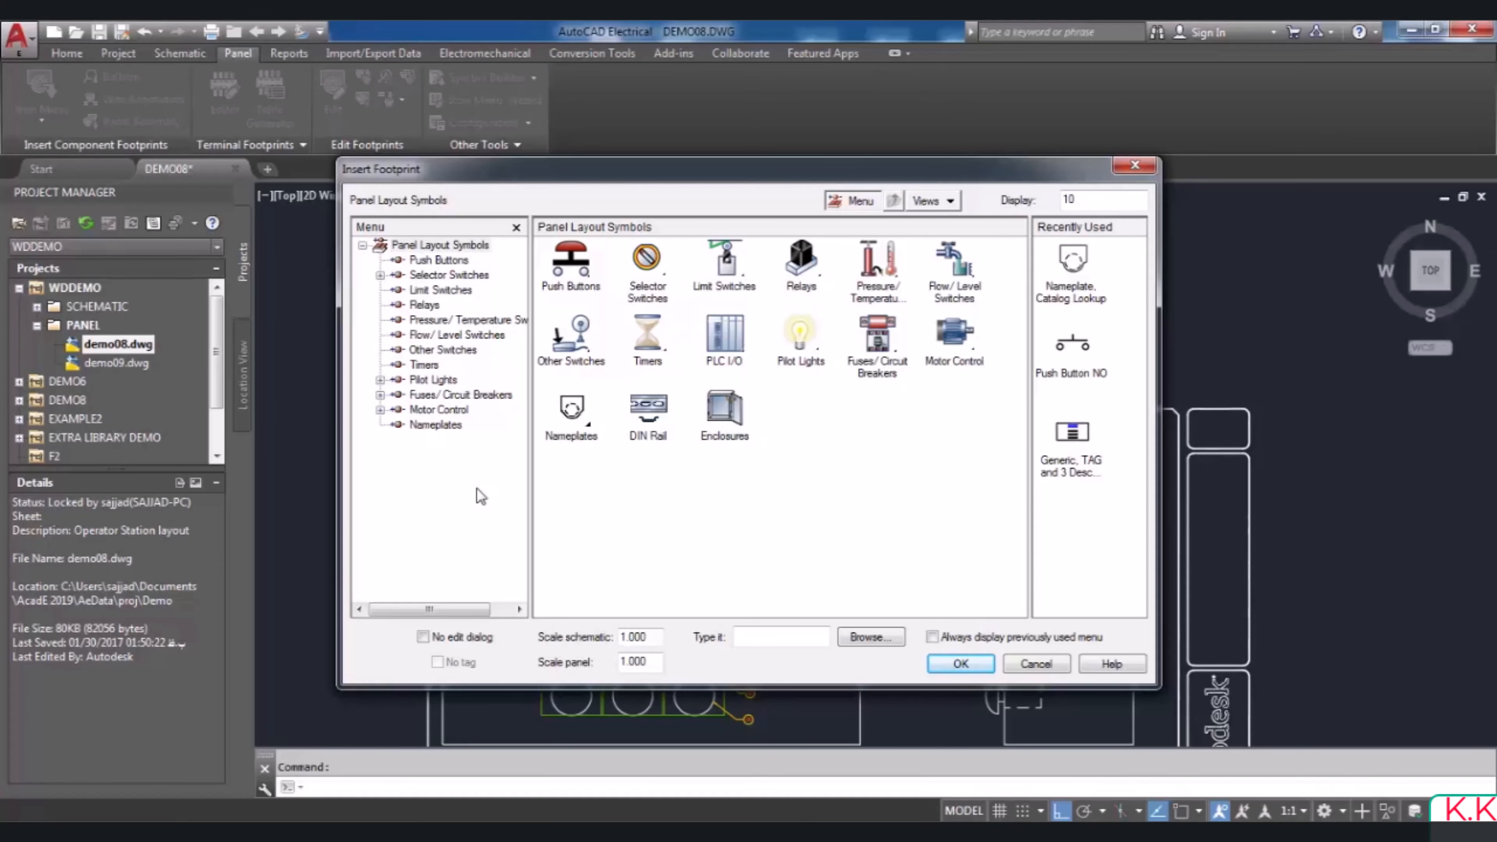
pyautogui.click(437, 246)
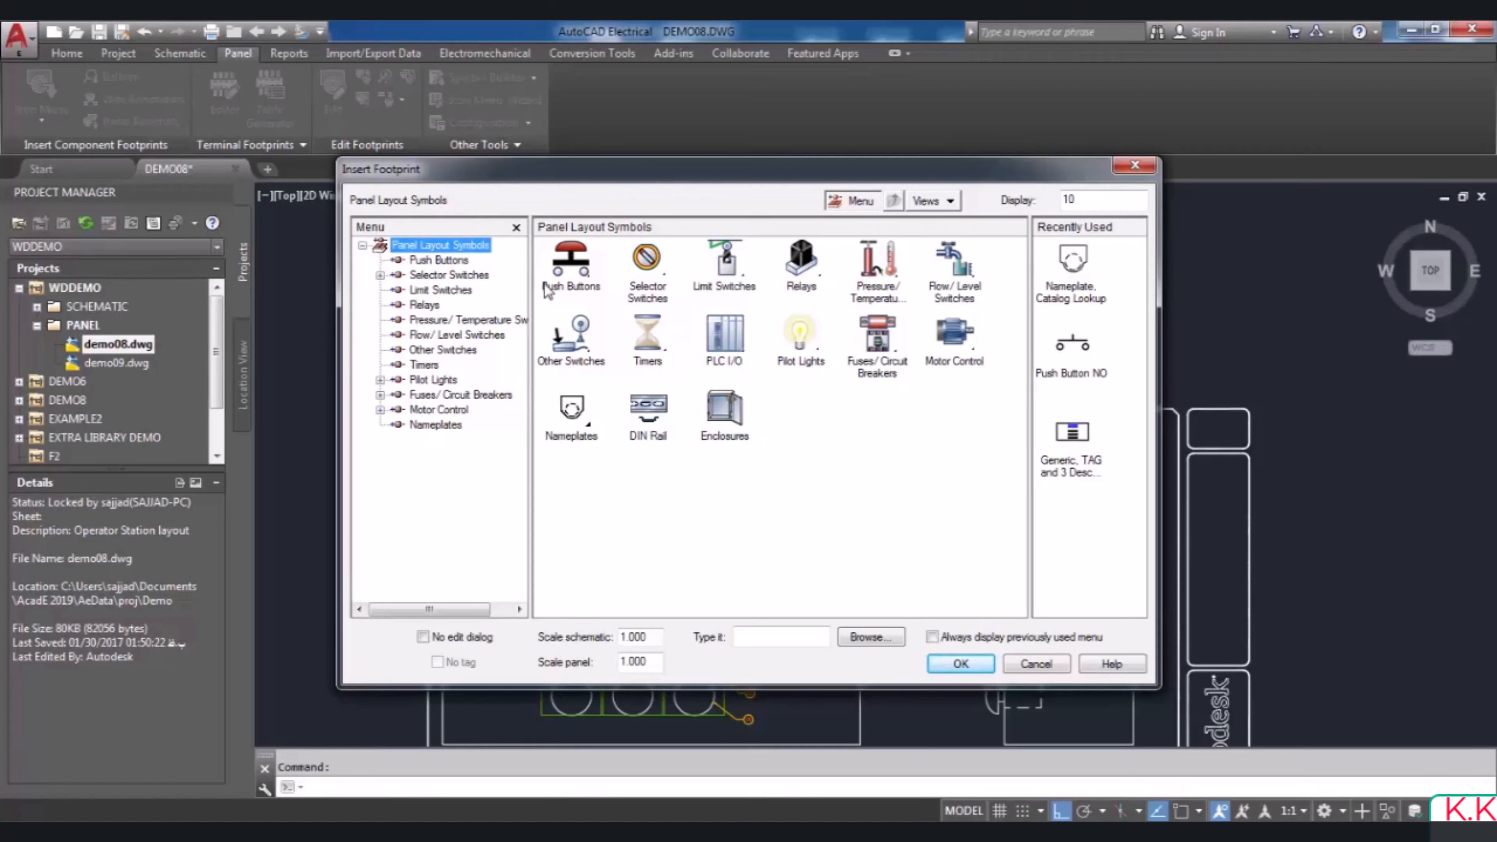
pyautogui.click(427, 261)
pyautogui.click(430, 276)
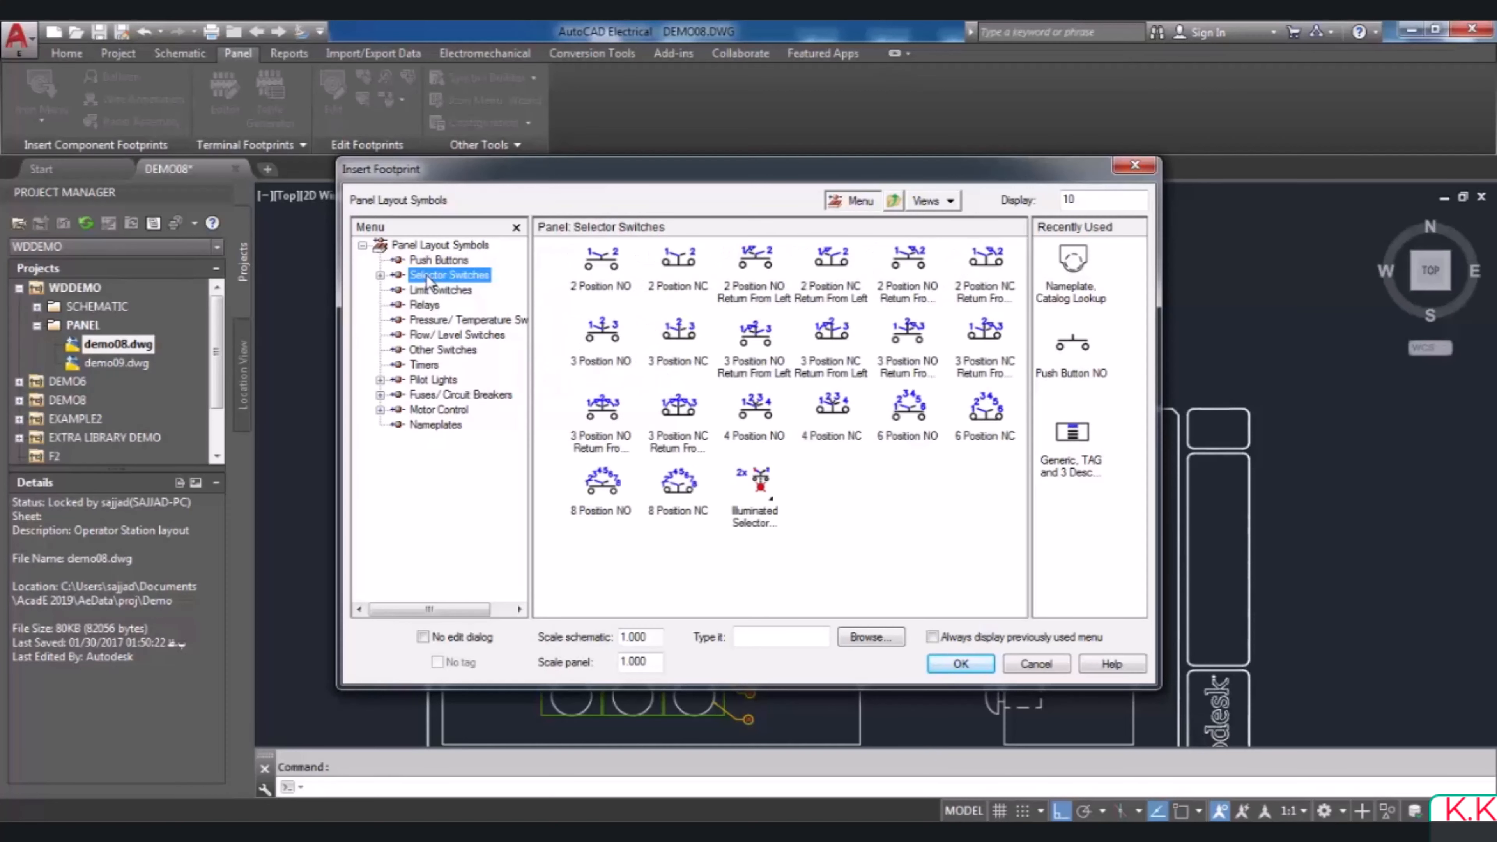
pyautogui.click(440, 246)
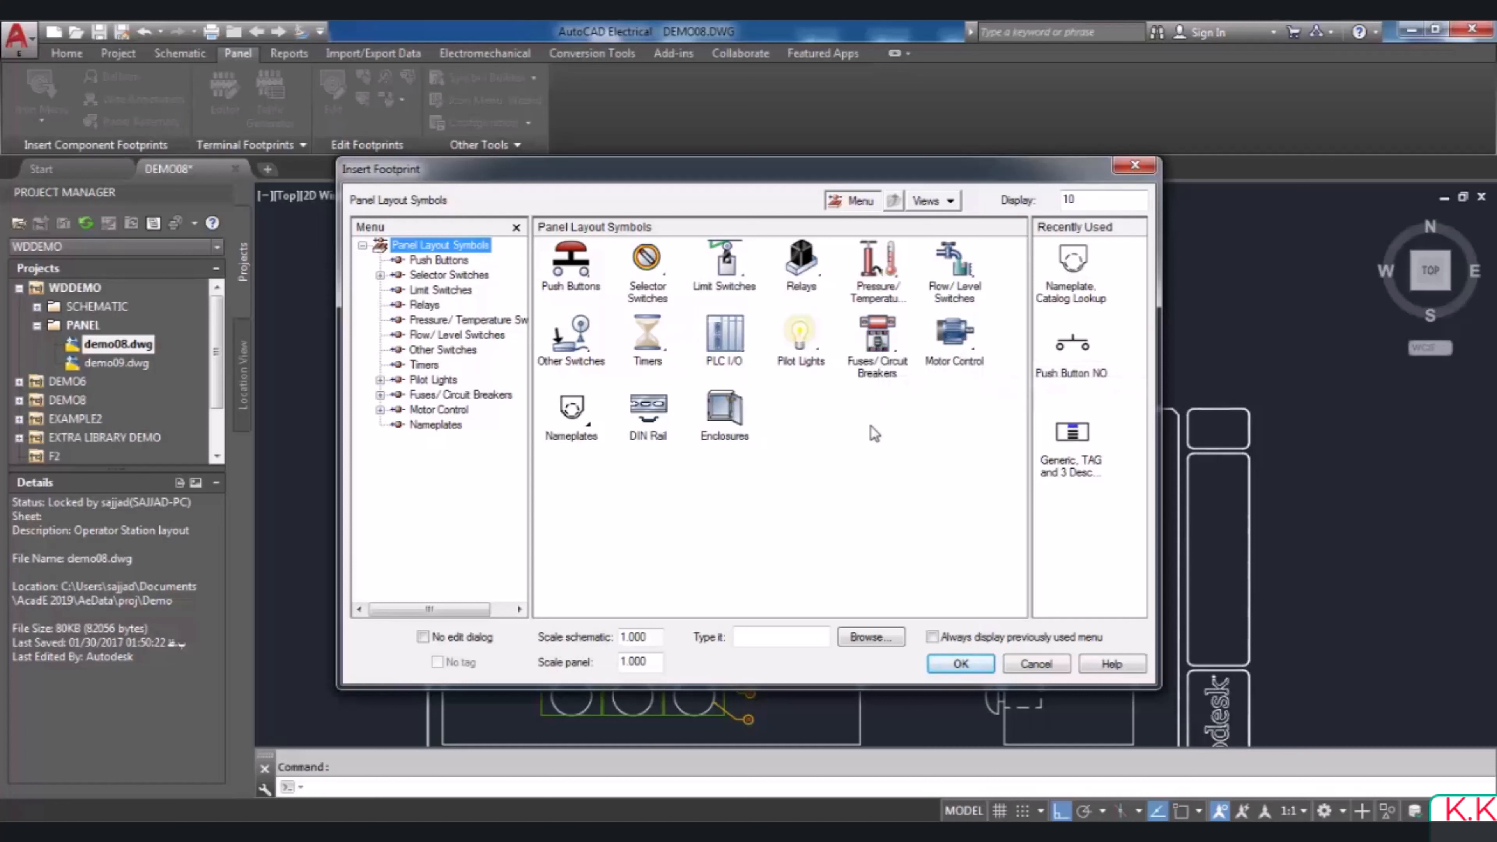
pyautogui.click(571, 271)
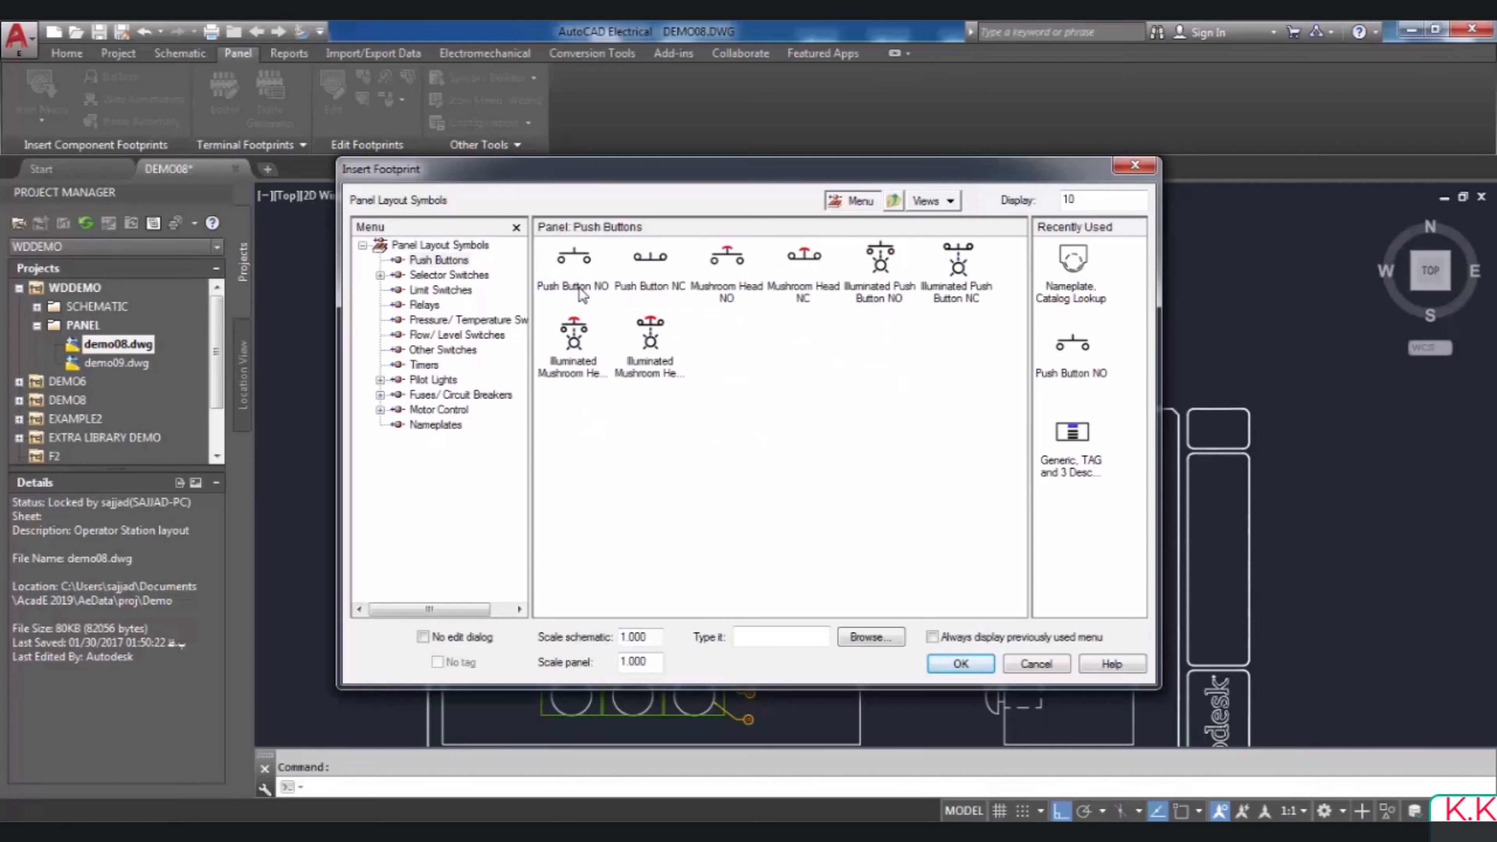
pyautogui.click(579, 290)
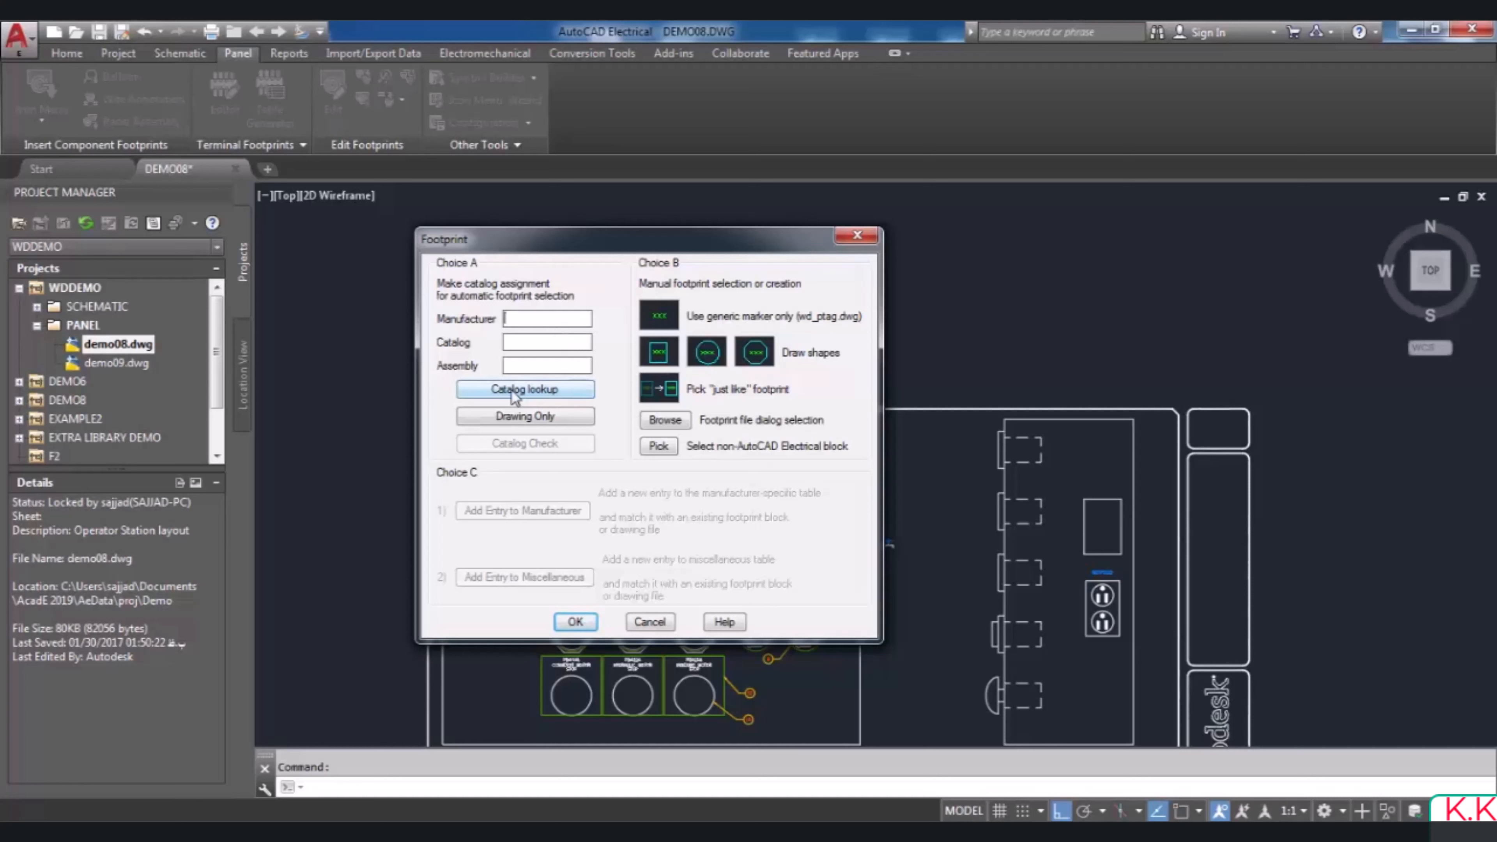
# Assign the AB catalog part 800H-BR6A to the push button through a catalog lookup and accept it for automatic footprint selection
pyautogui.click(545, 393)
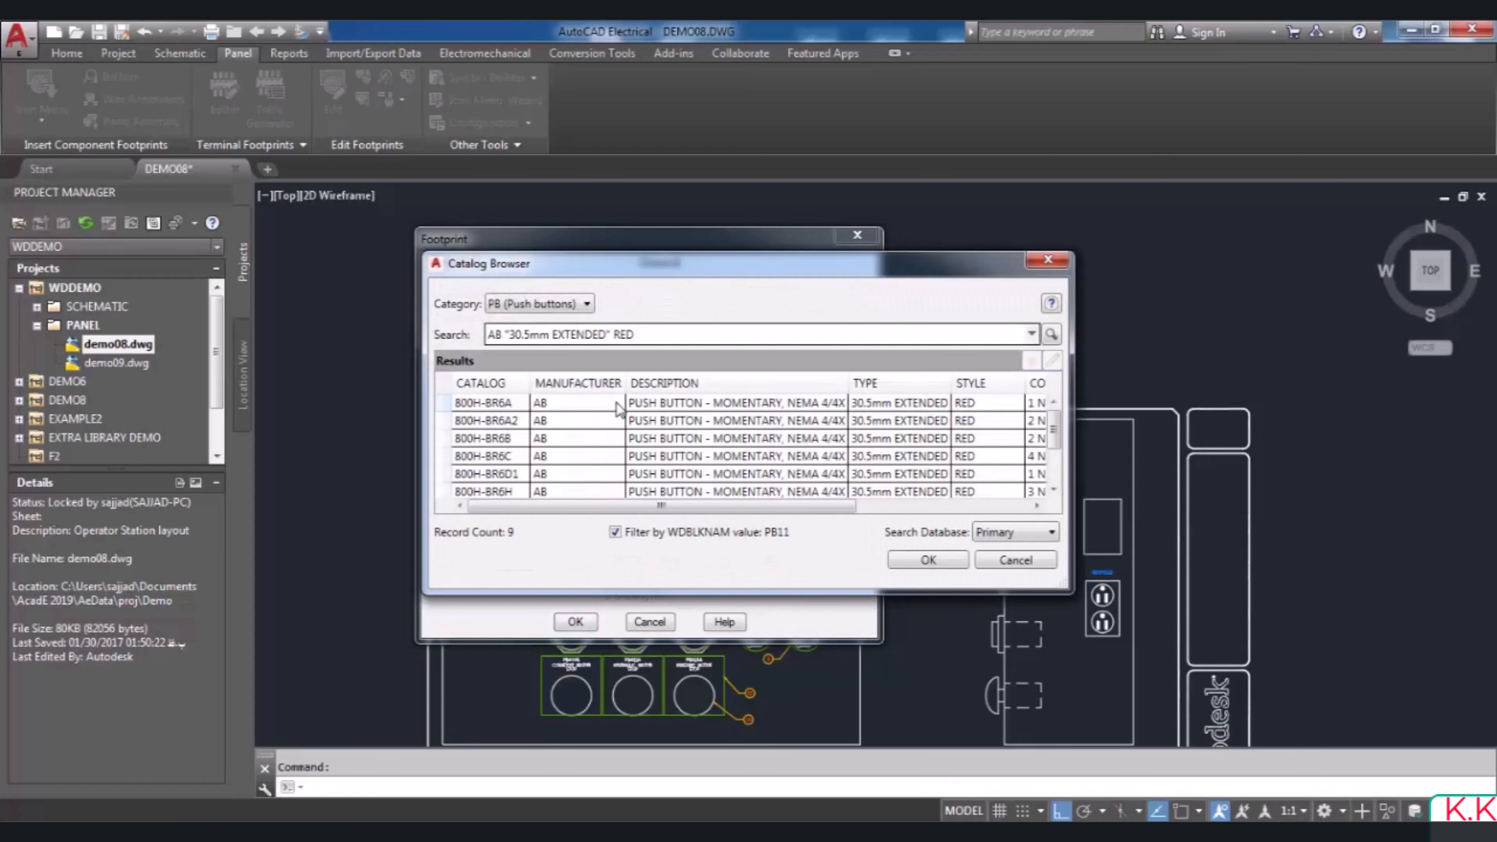
pyautogui.click(616, 403)
pyautogui.click(946, 559)
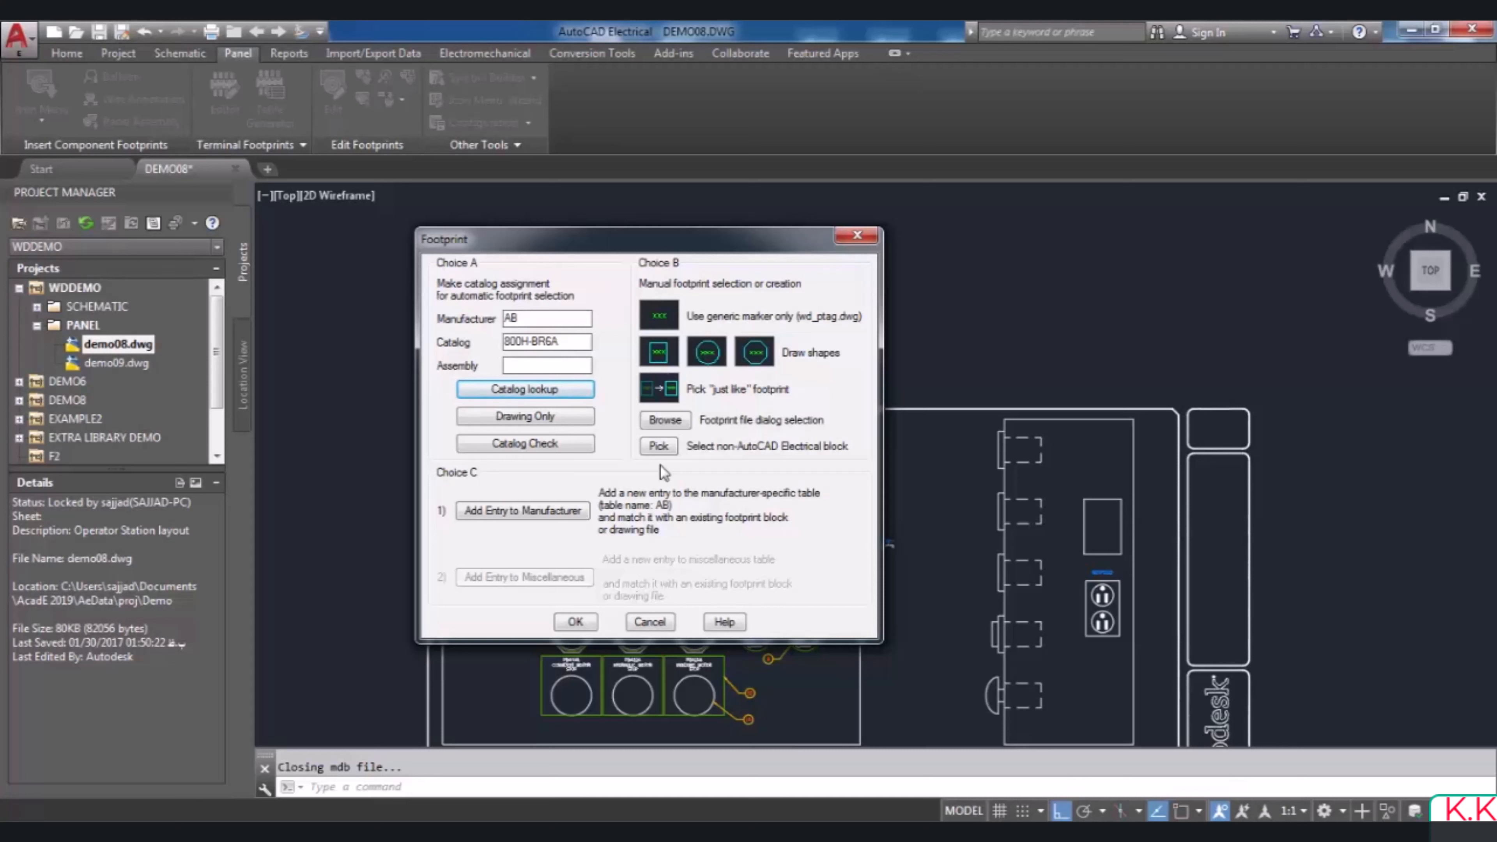
pyautogui.click(576, 622)
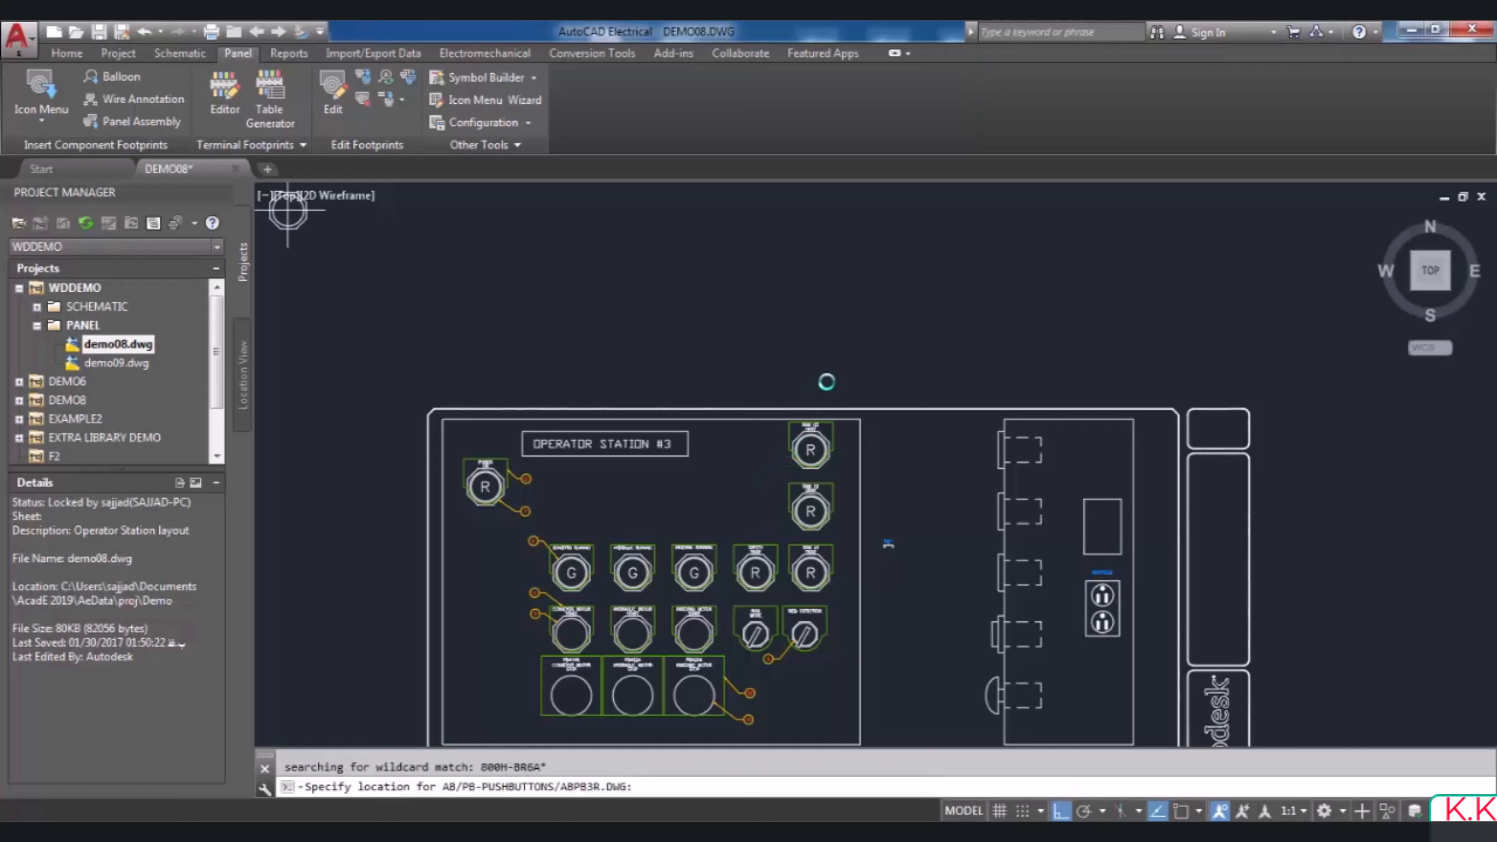
# Place the push button footprint unrotated in the empty area above the operator station panel and accept its component data unchanged
pyautogui.scroll(4, 752, 330)
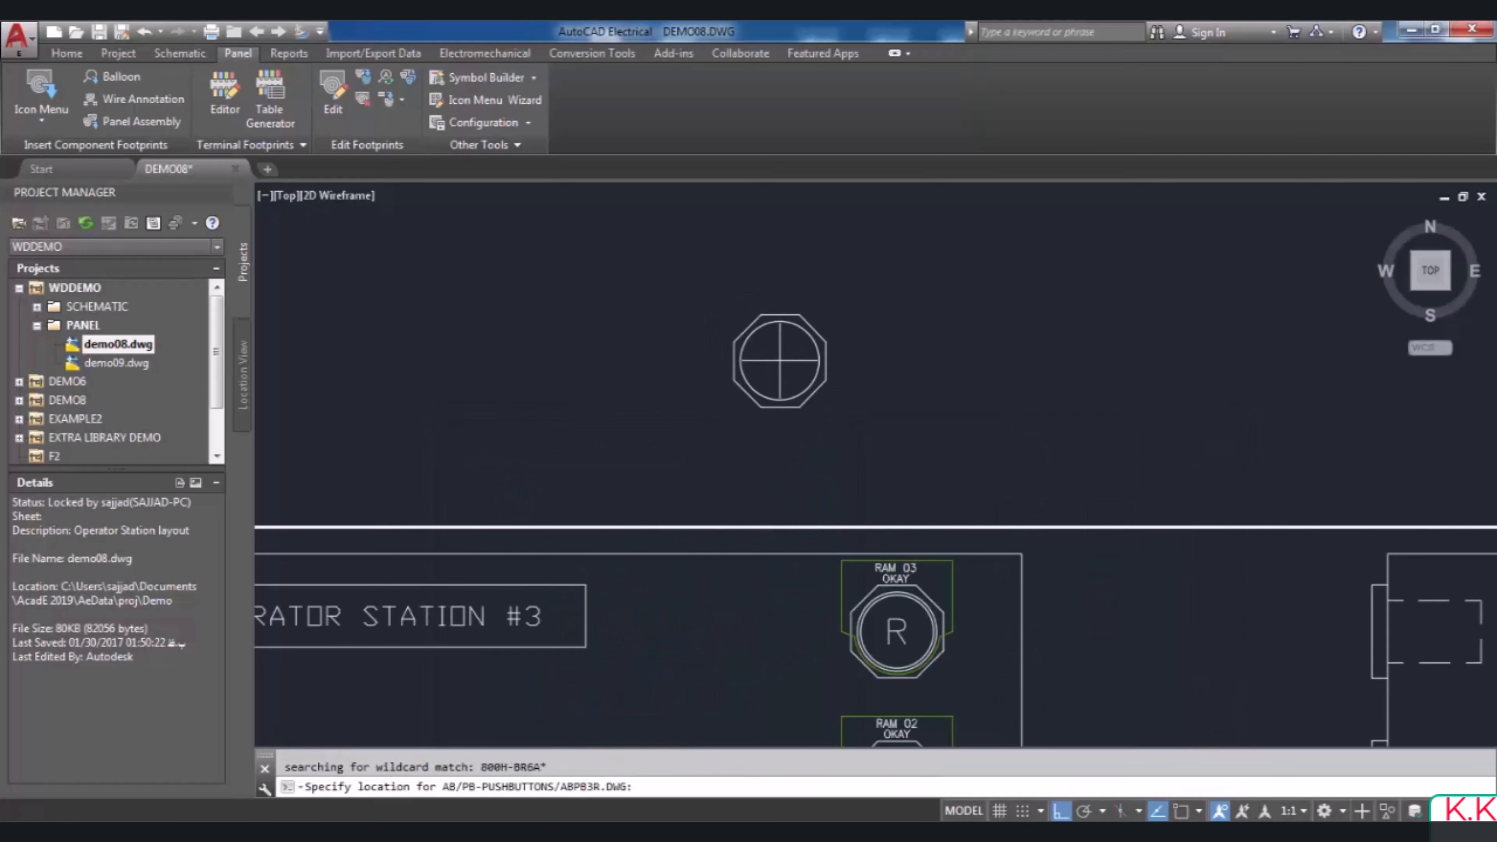
pyautogui.click(779, 361)
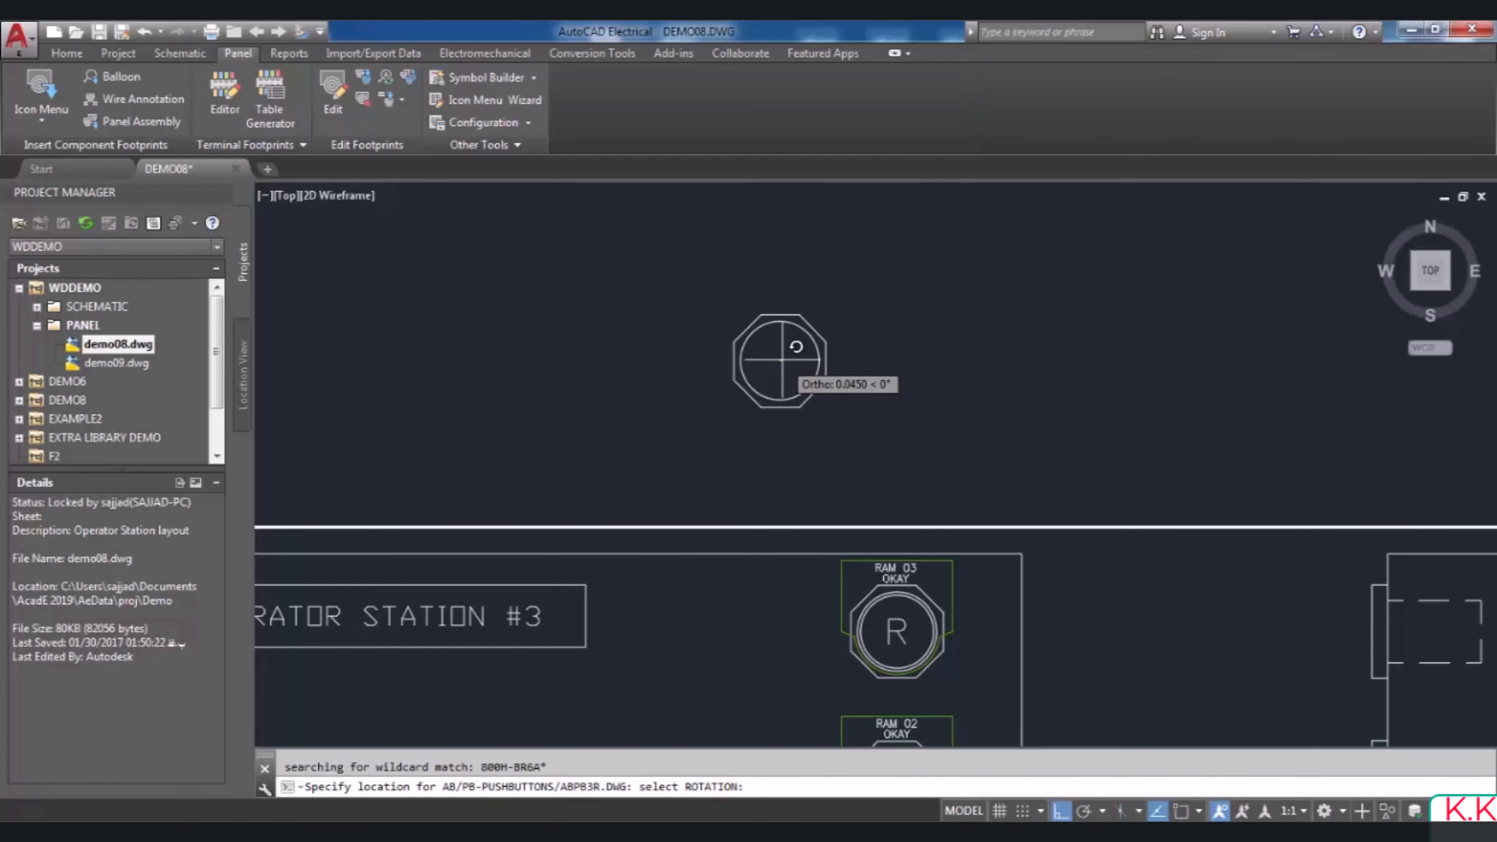
pyautogui.click(781, 361)
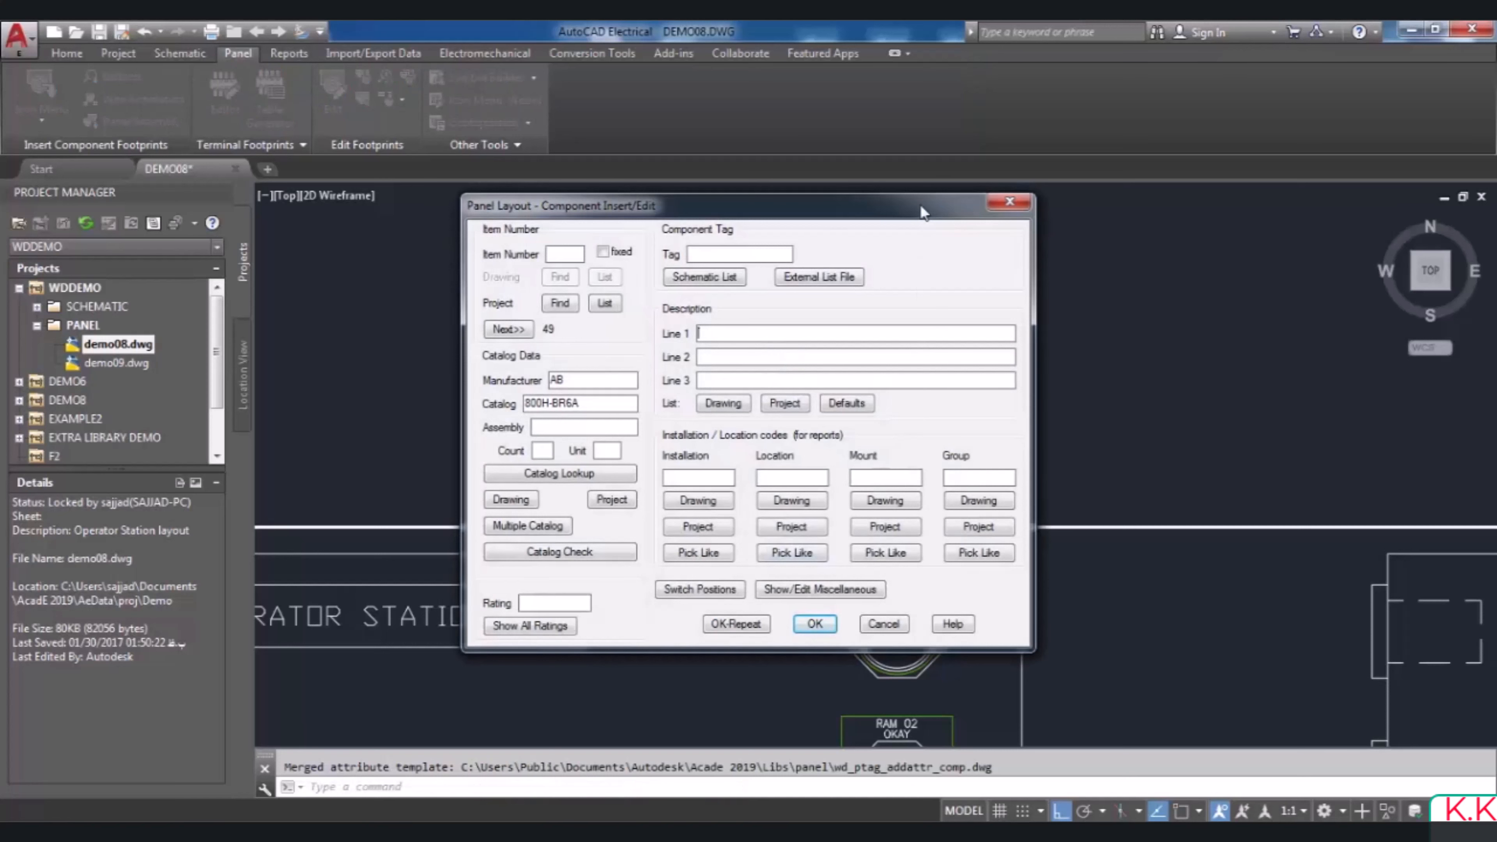
pyautogui.moveTo(921, 203); pyautogui.dragTo(584, 222)
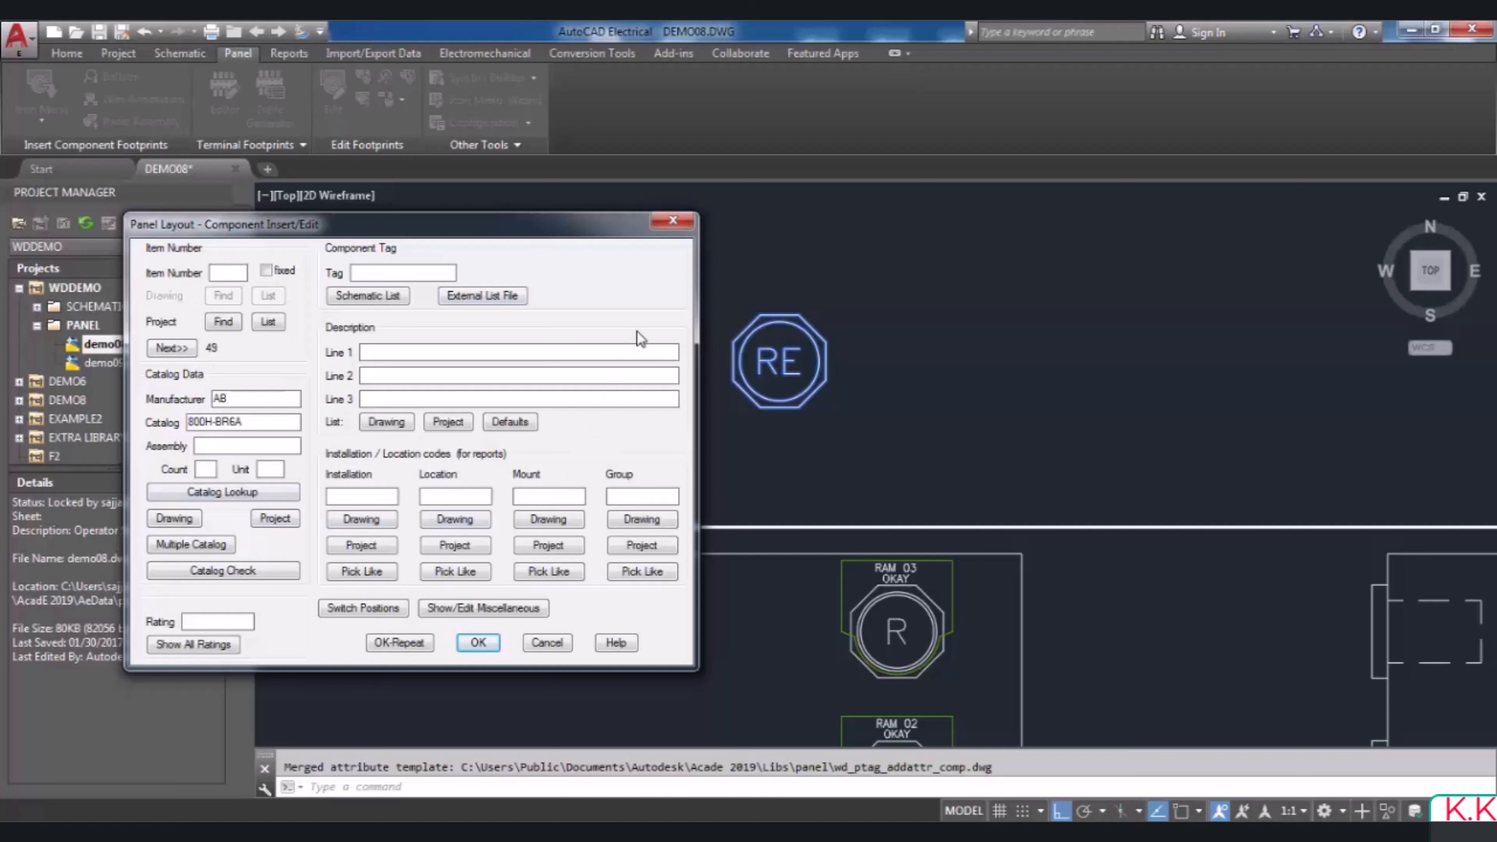
pyautogui.click(478, 642)
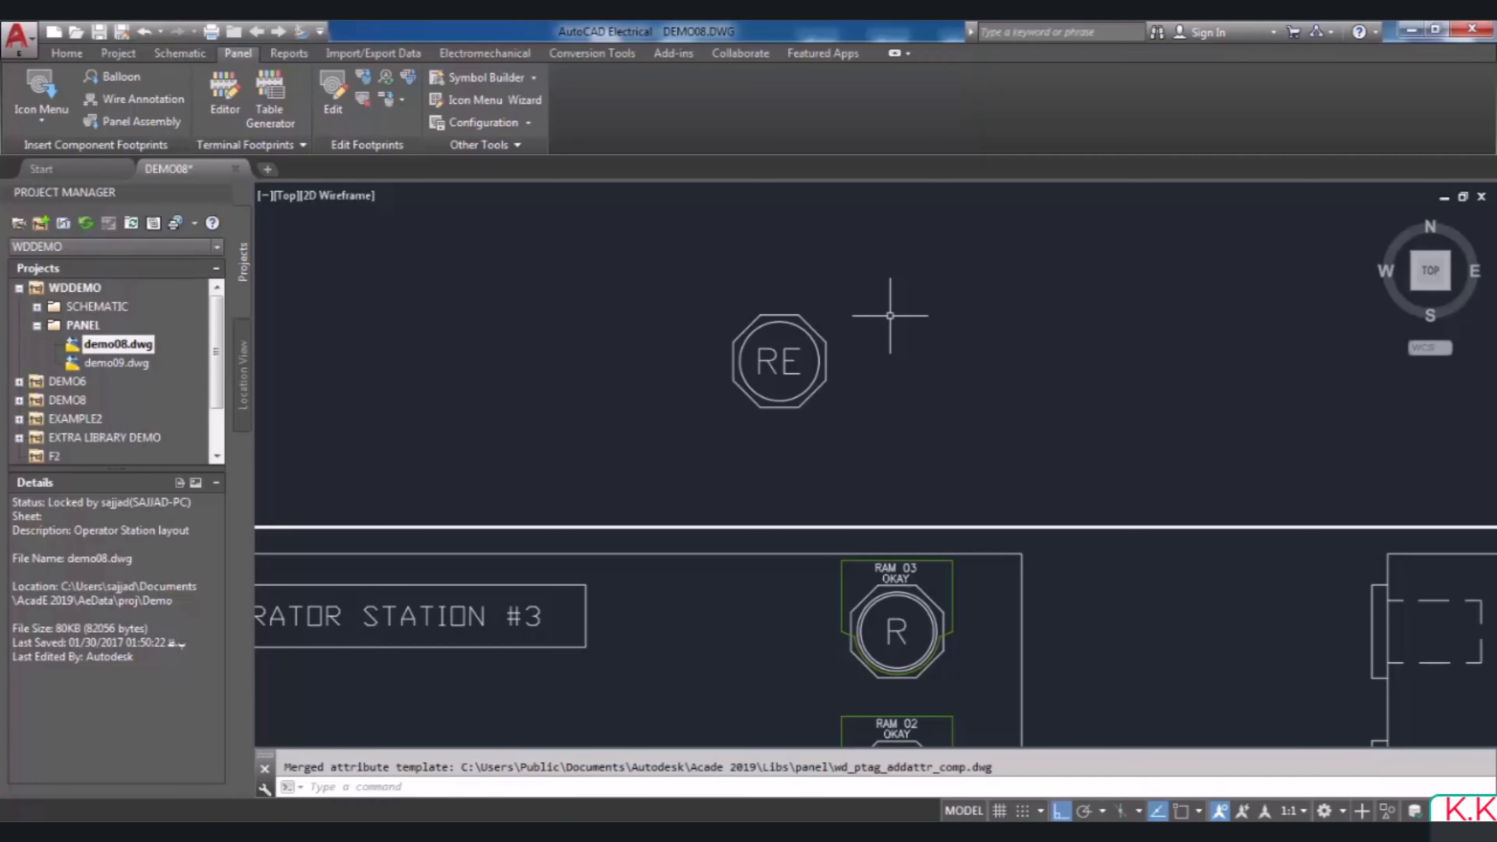
# Start another Push Button NO footprint and clear its manufacturer and catalog values
pyautogui.click(56, 87)
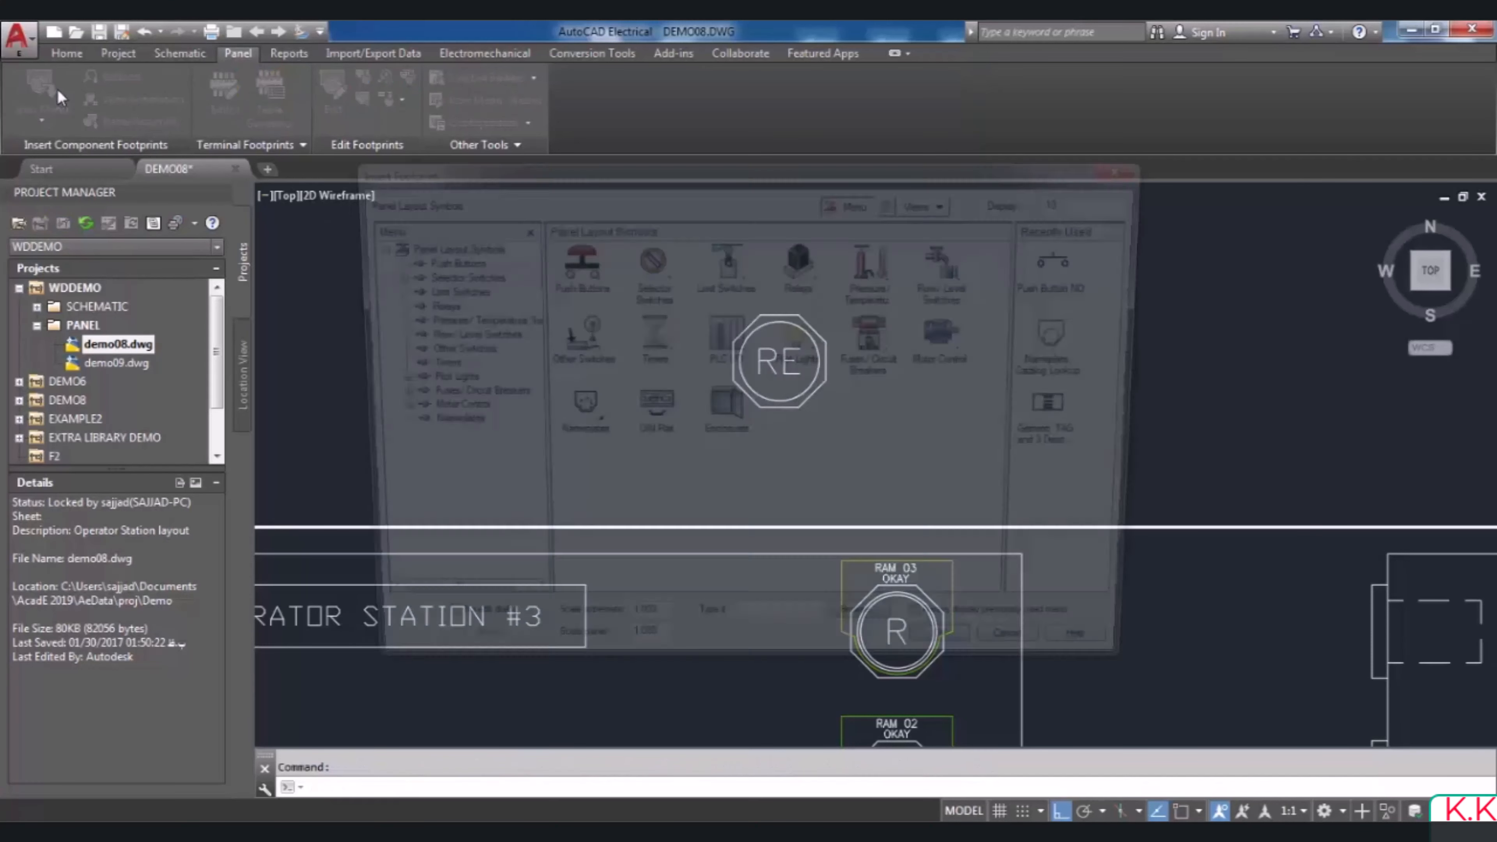
pyautogui.click(584, 277)
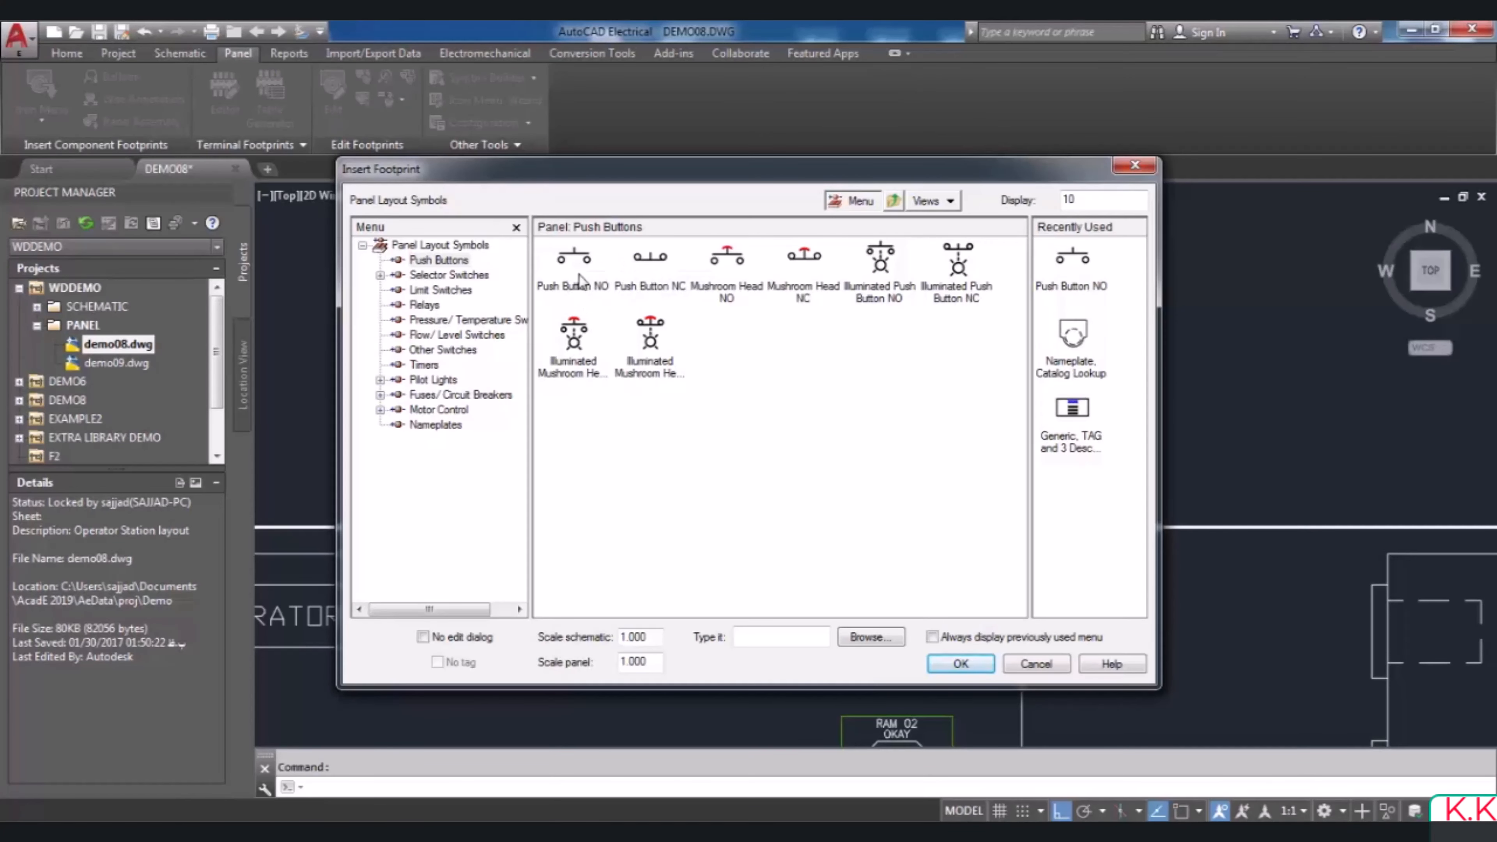
pyautogui.click(573, 284)
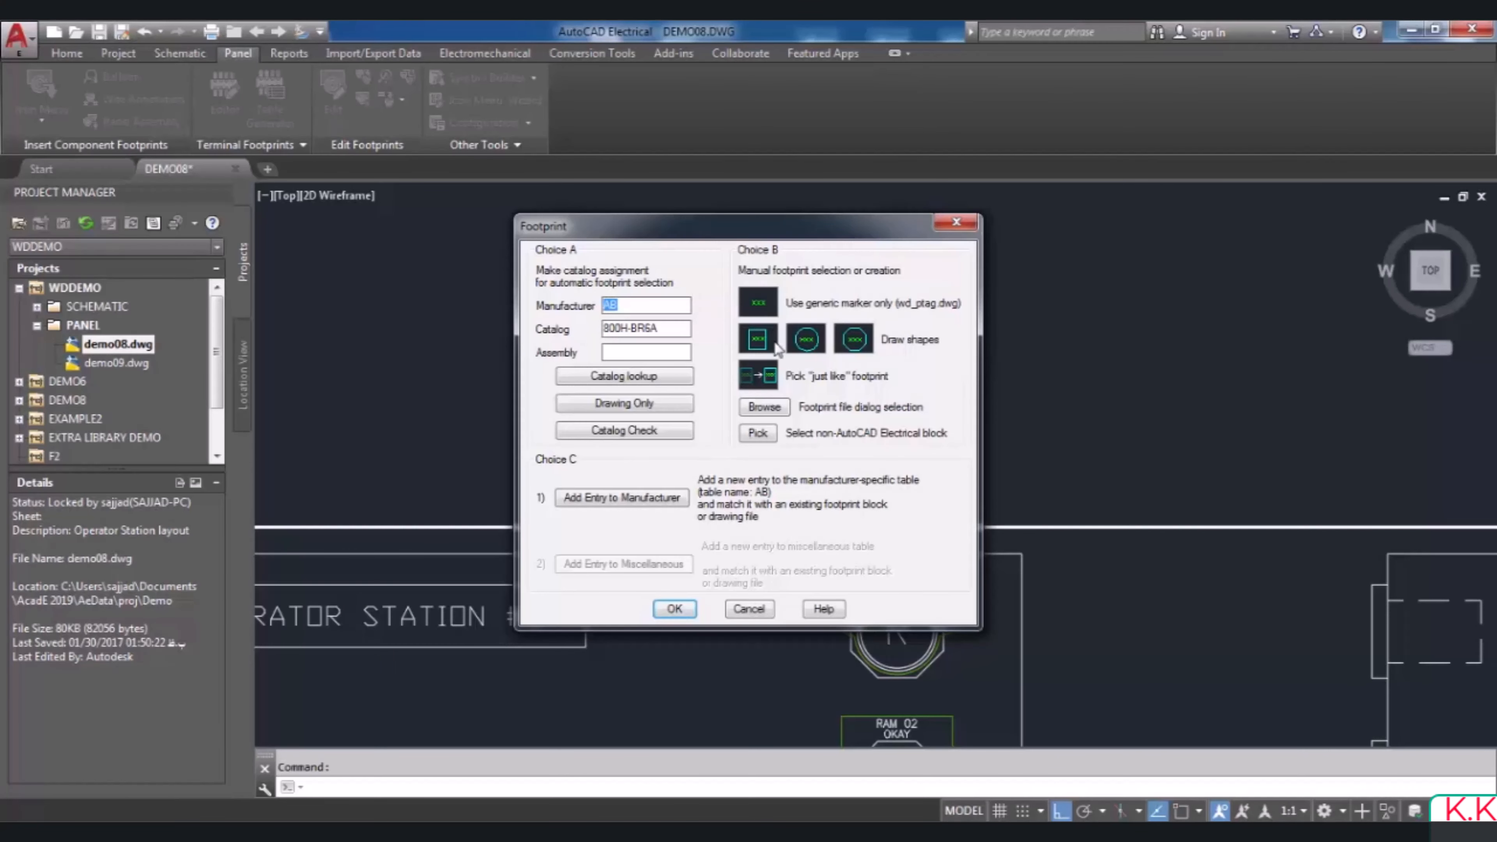
pyautogui.press('Delete')
pyautogui.press('Tab')
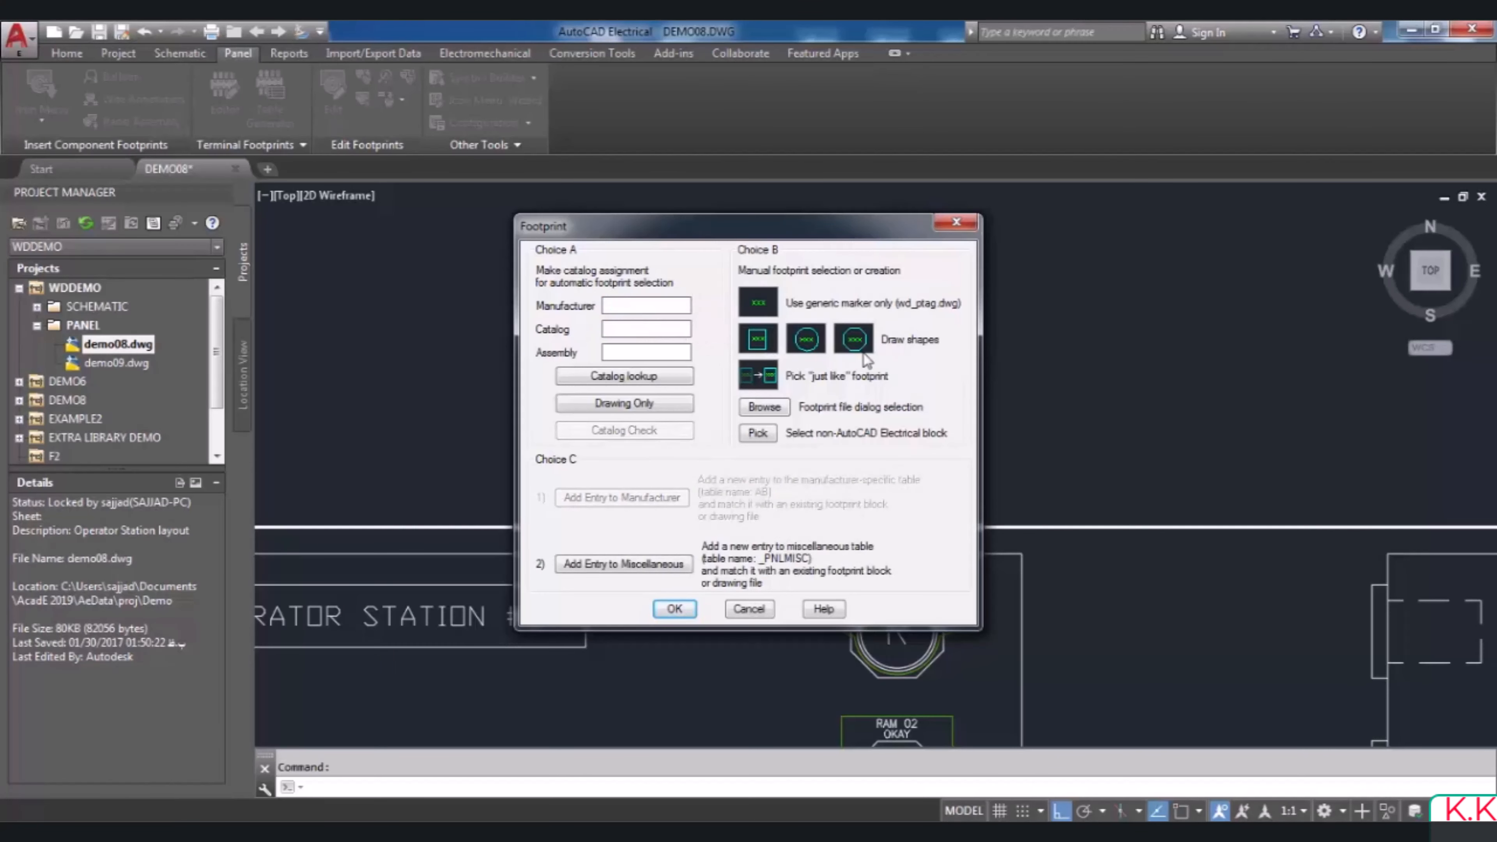
# Draw the footprint manually as an 8-sided polygon inscribed in a circle of radius 0.7, beside the RE push button
pyautogui.click(859, 340)
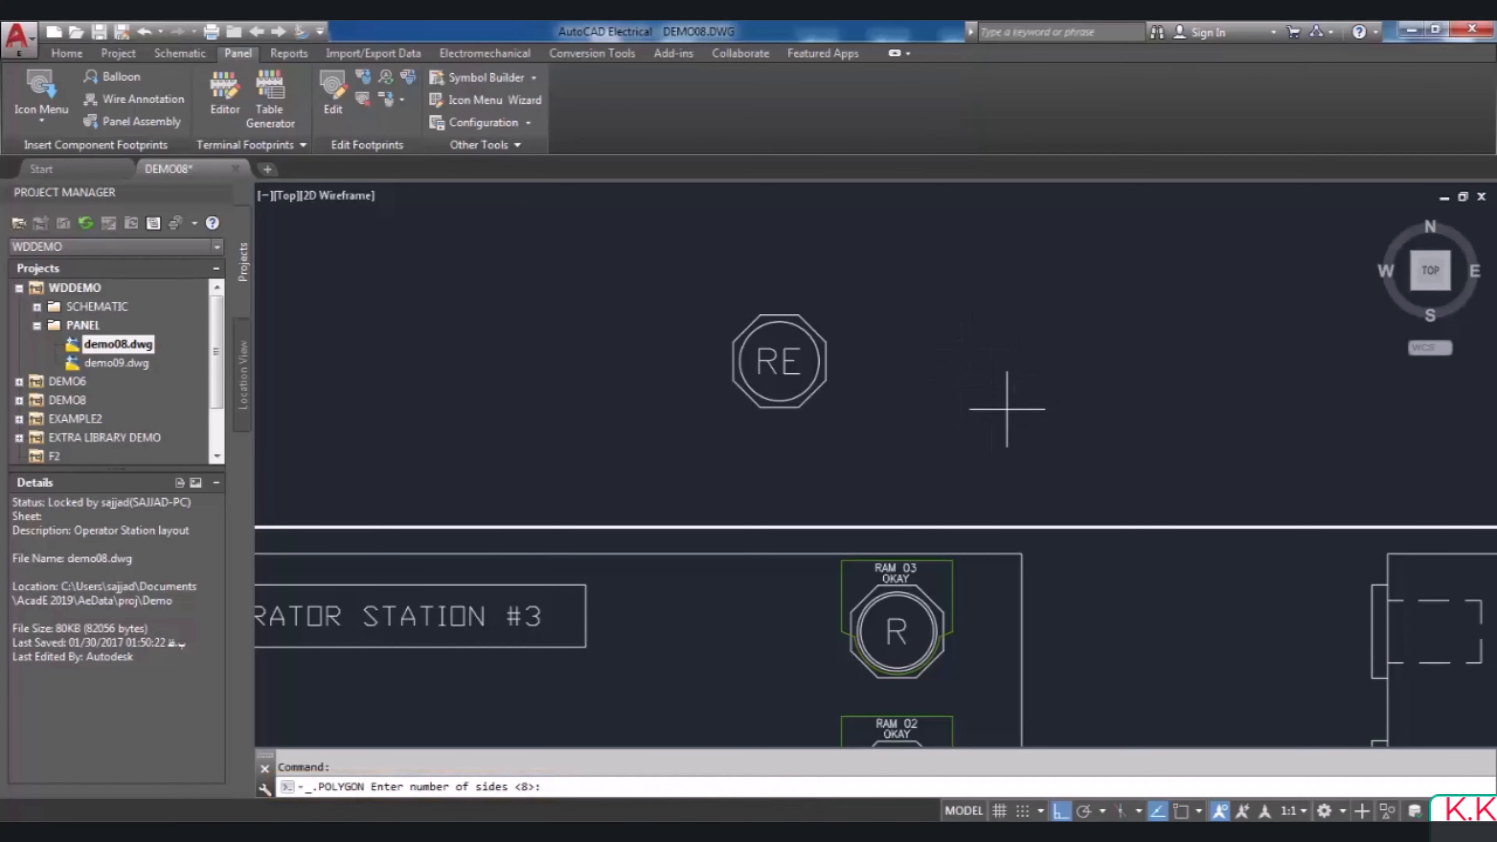
pyautogui.write('8')
pyautogui.press('Return')
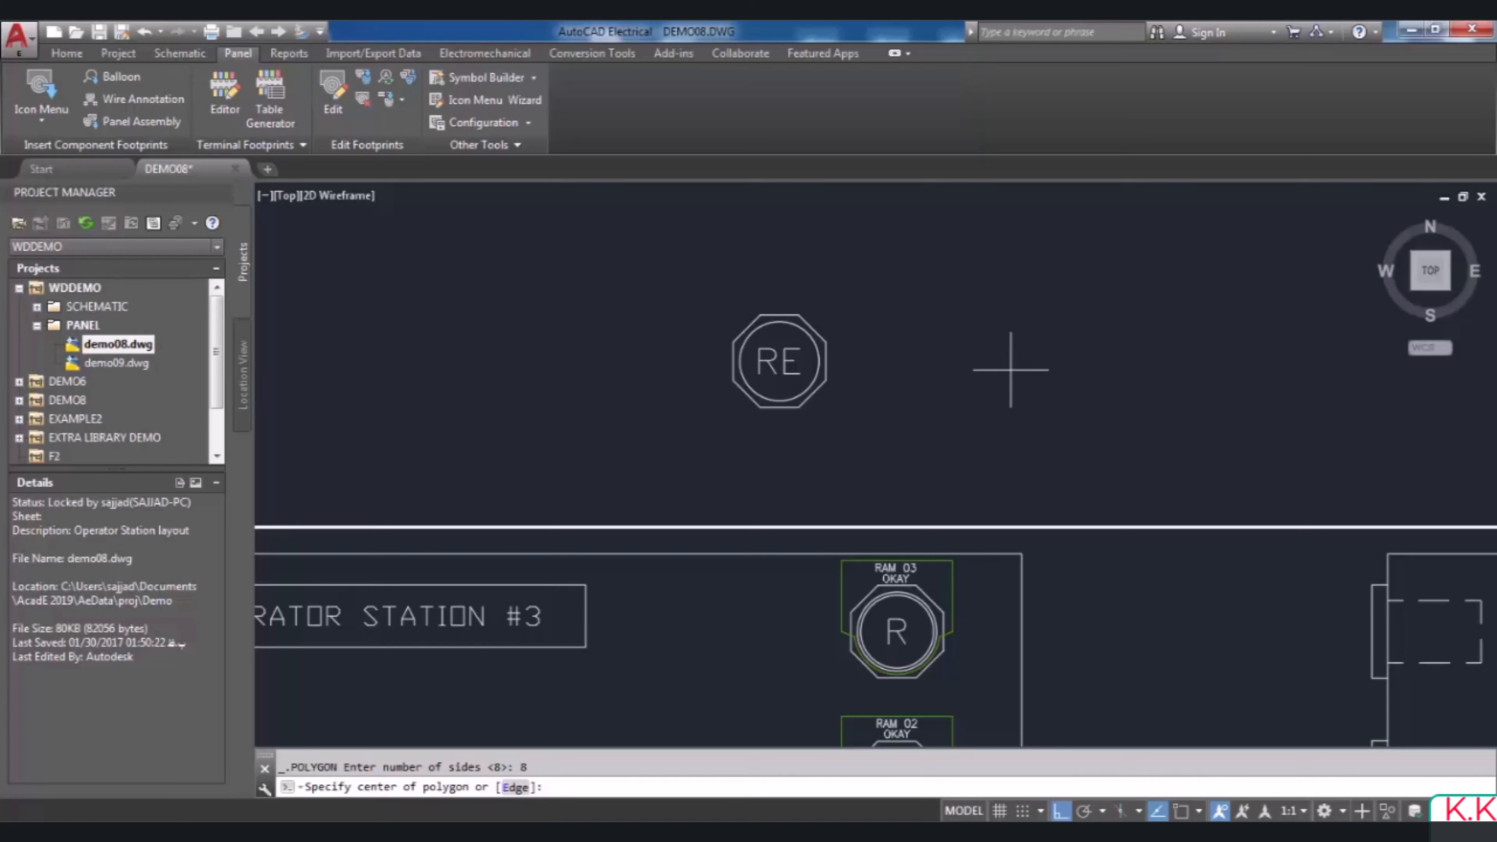
pyautogui.click(1048, 383)
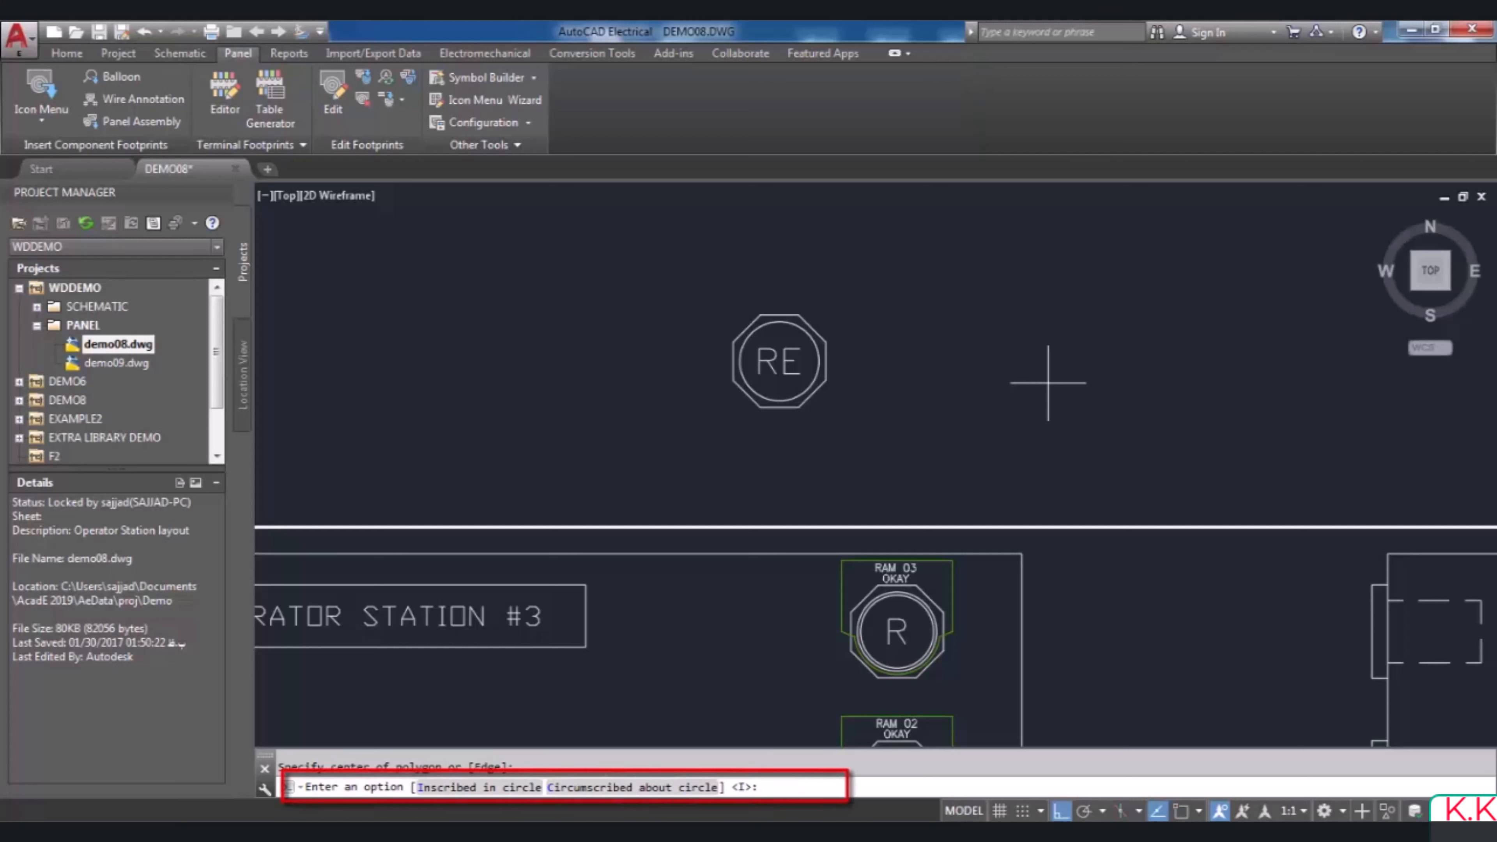
pyautogui.write('i')
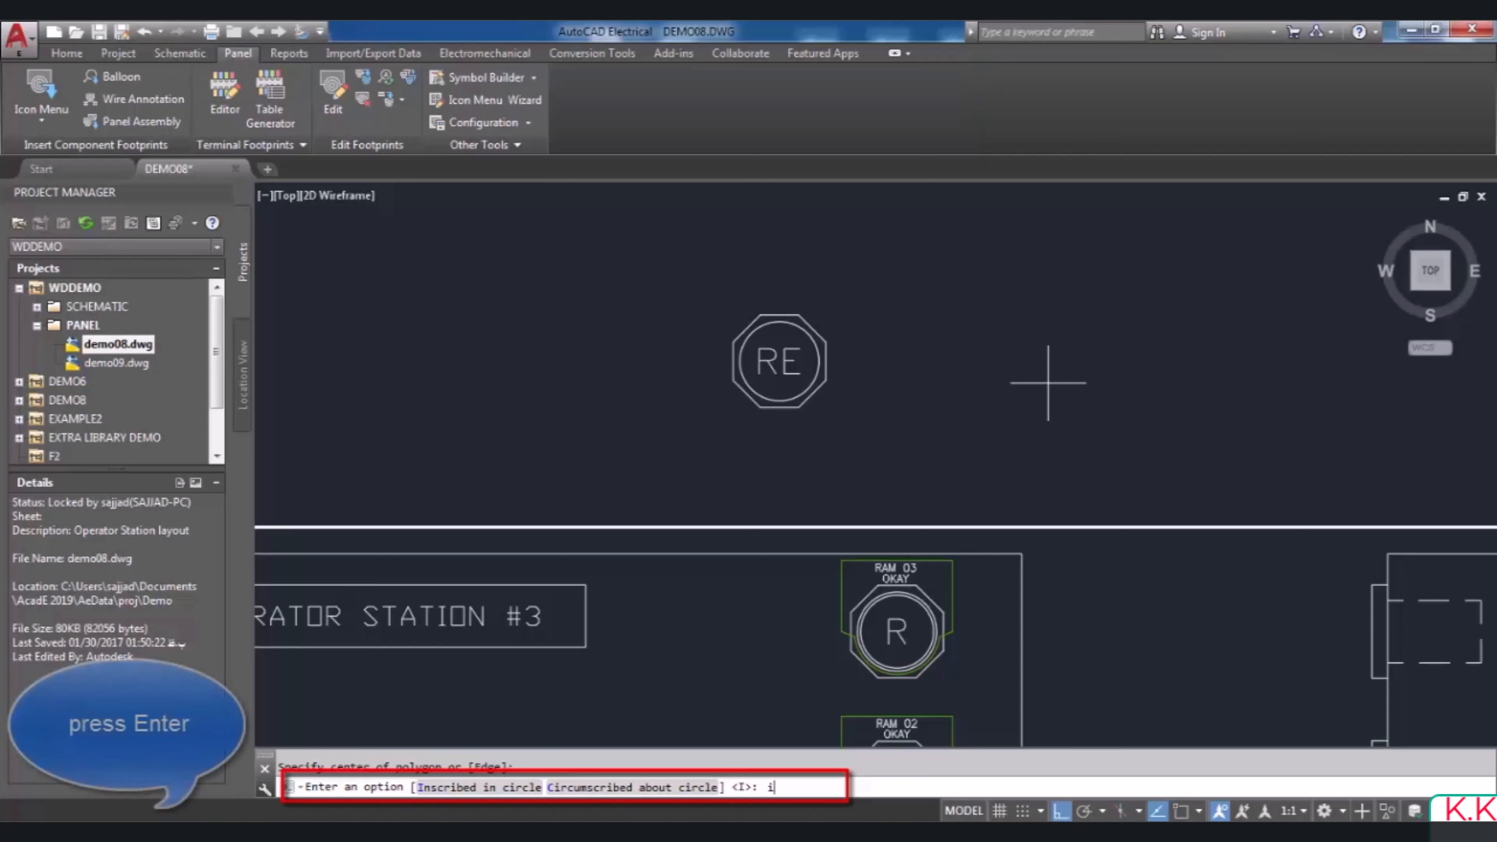
pyautogui.press('Return')
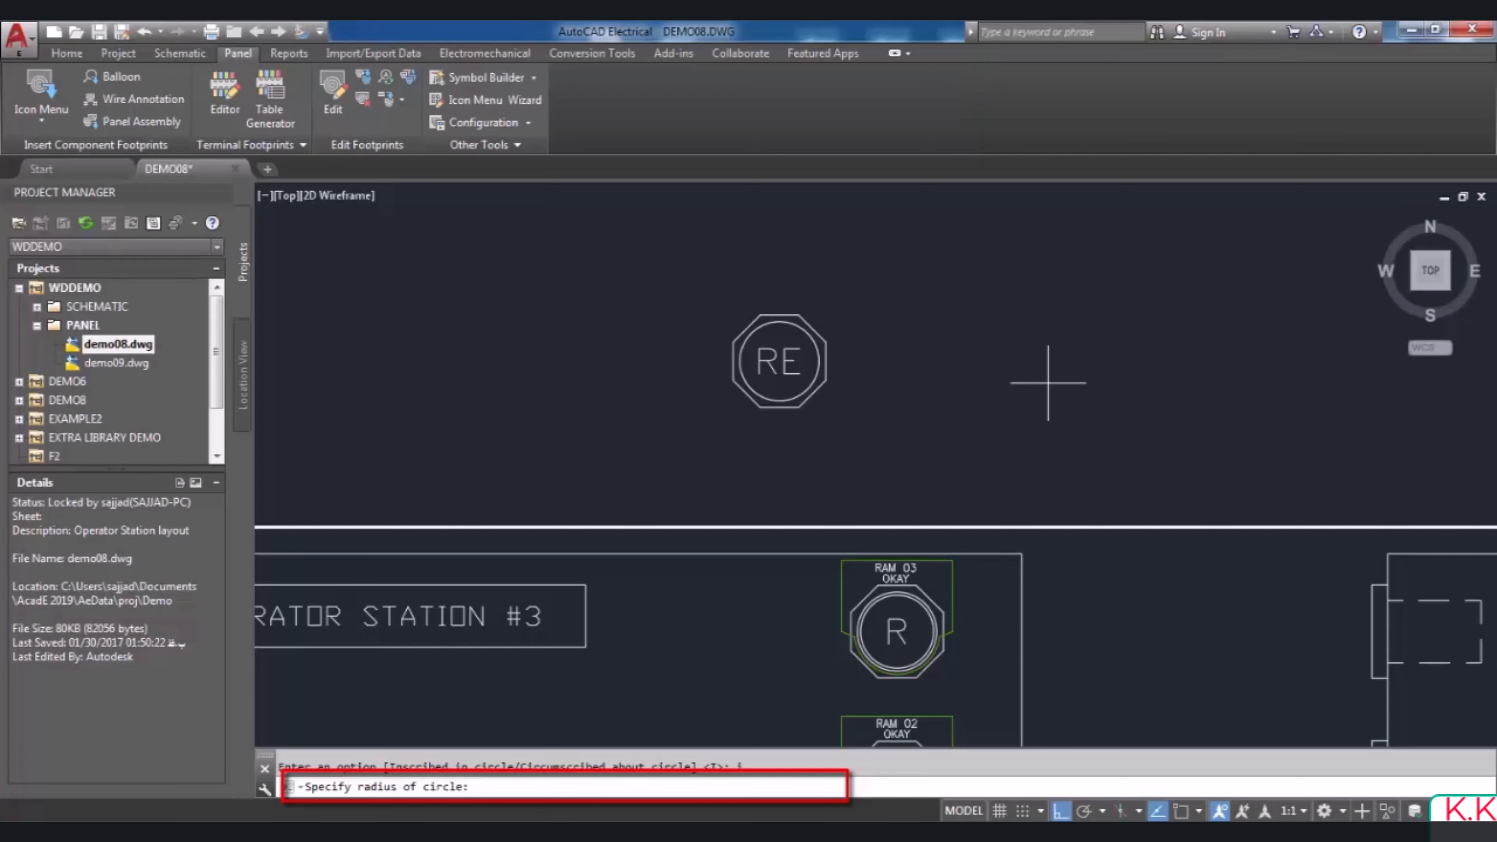
pyautogui.write('0.7')
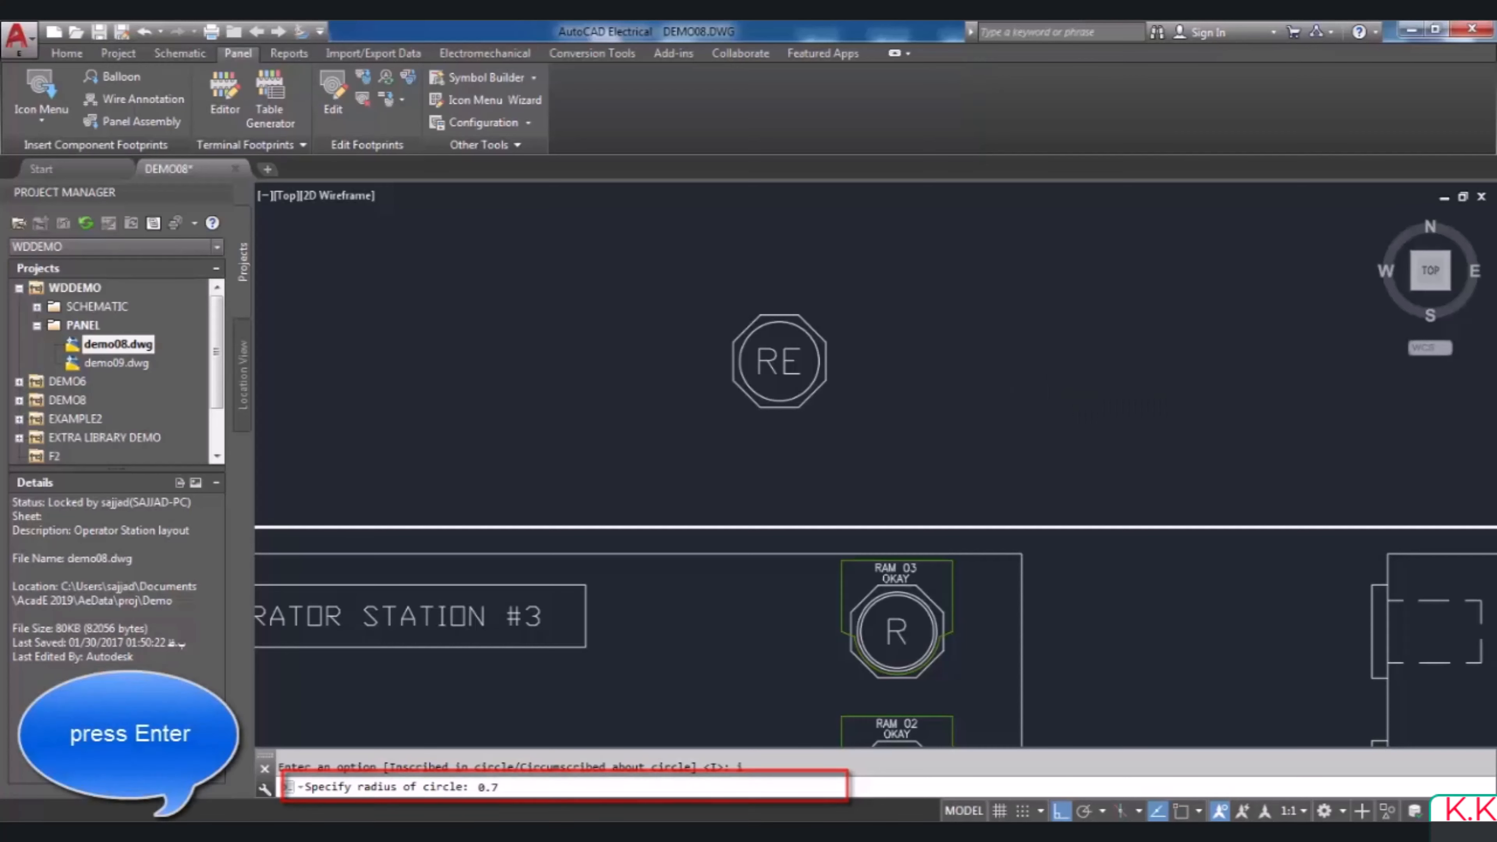
pyautogui.press('Return')
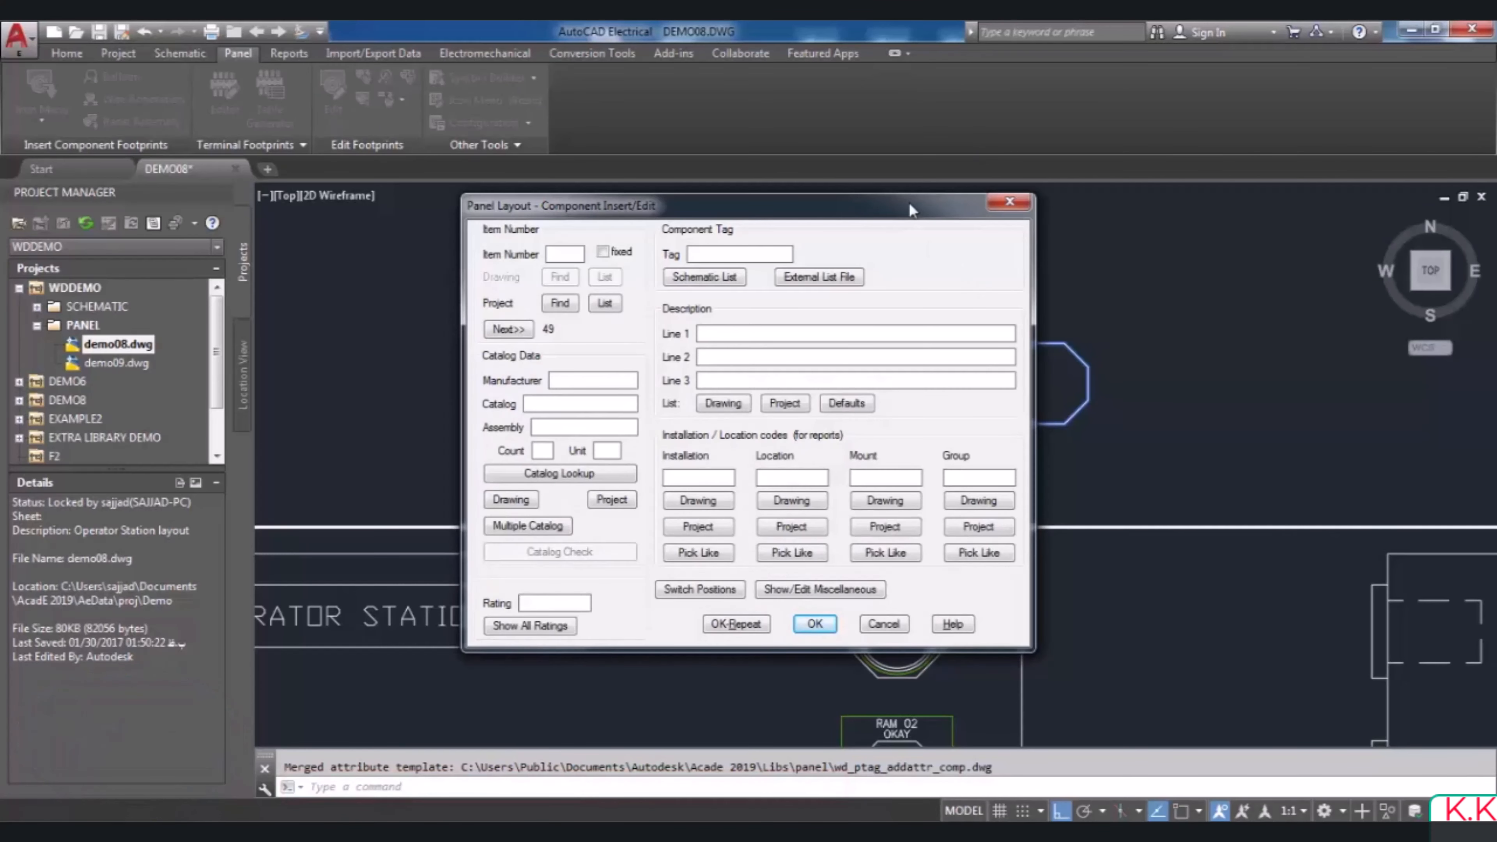
# Accept the manually drawn octagon's component data with all fields left blank
pyautogui.moveTo(909, 205); pyautogui.dragTo(752, 216)
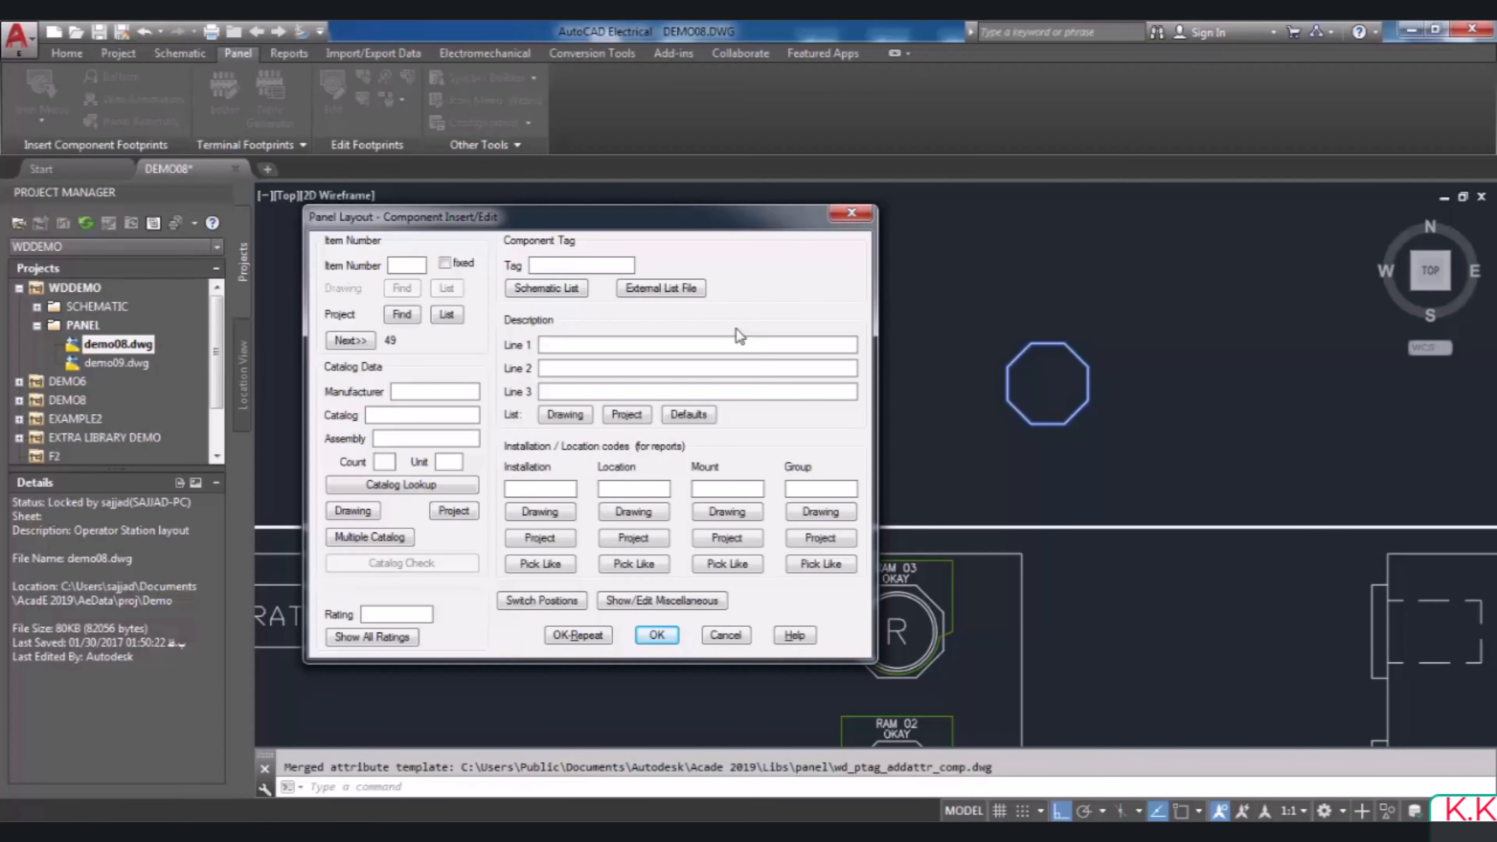
pyautogui.click(656, 635)
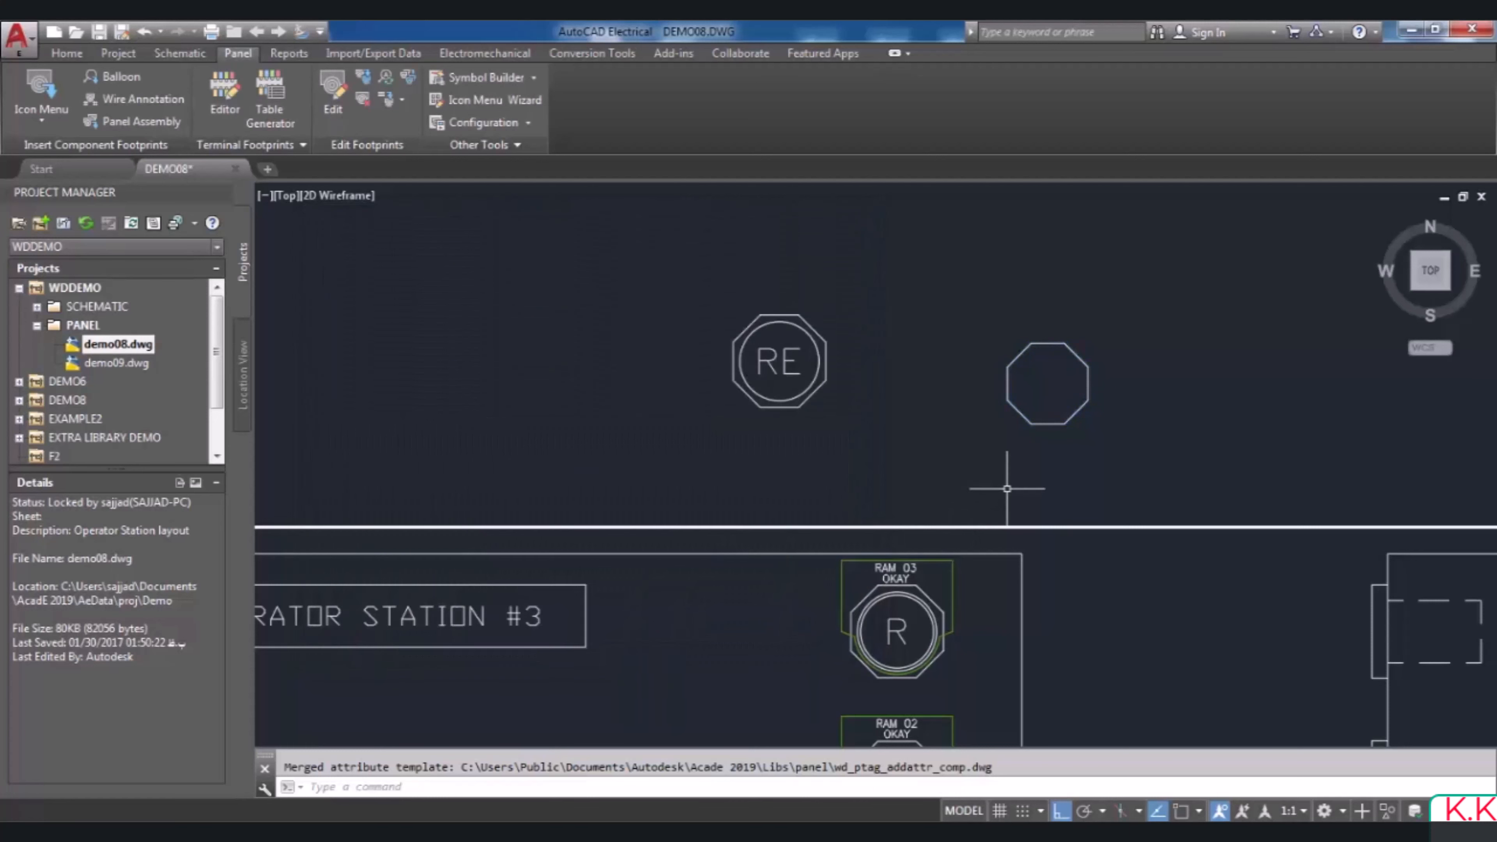
pyautogui.scroll(4, 1103, 344)
pyautogui.scroll(-4, 932, 472)
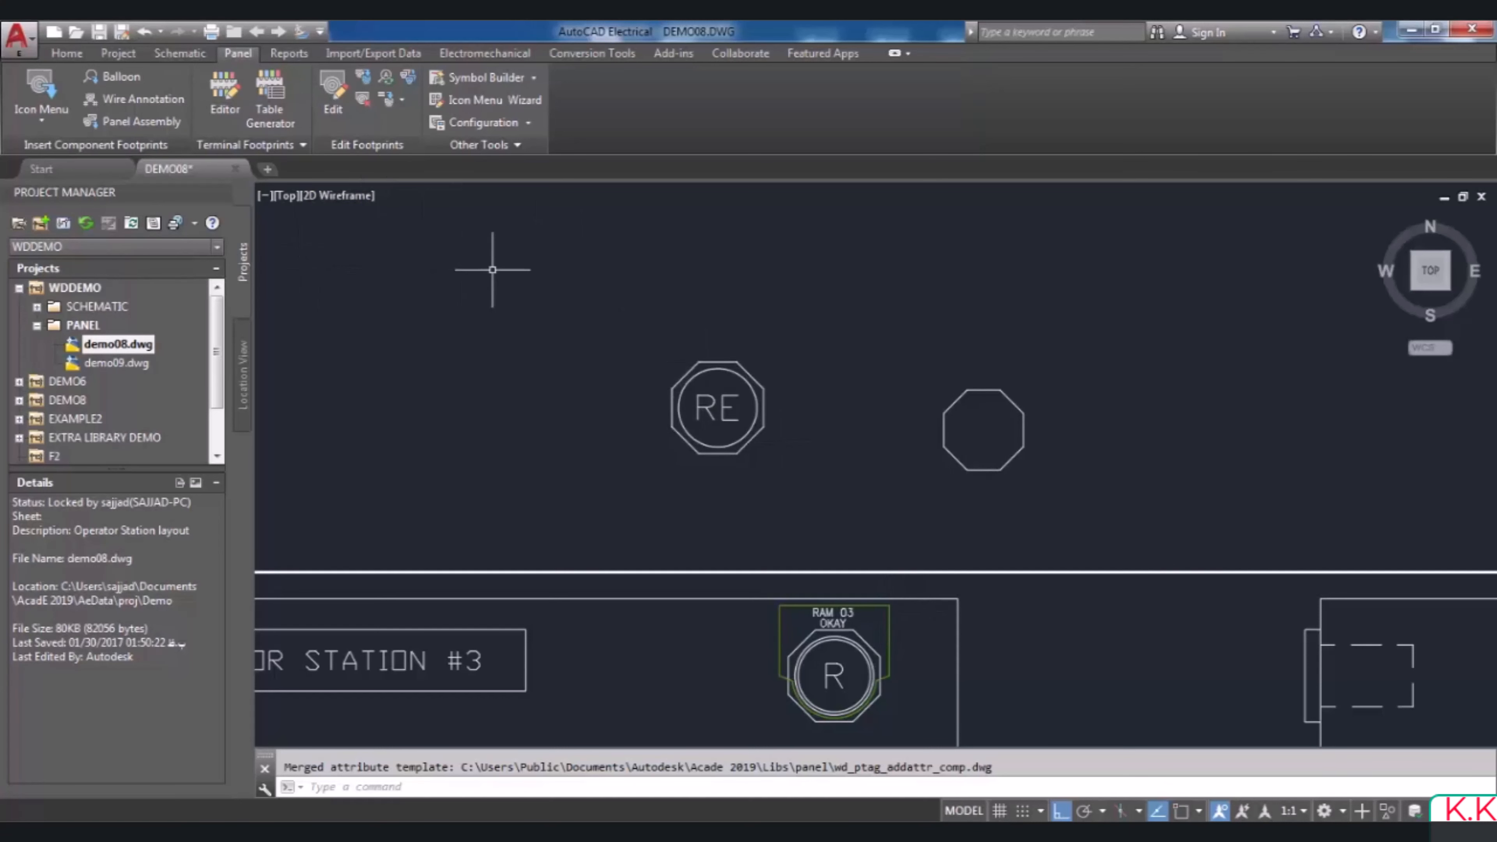
# Insert a catalog-lookup nameplate, AB 800H-W100AE, on the octagonal push button footprint and accept its data unchanged
pyautogui.click(43, 89)
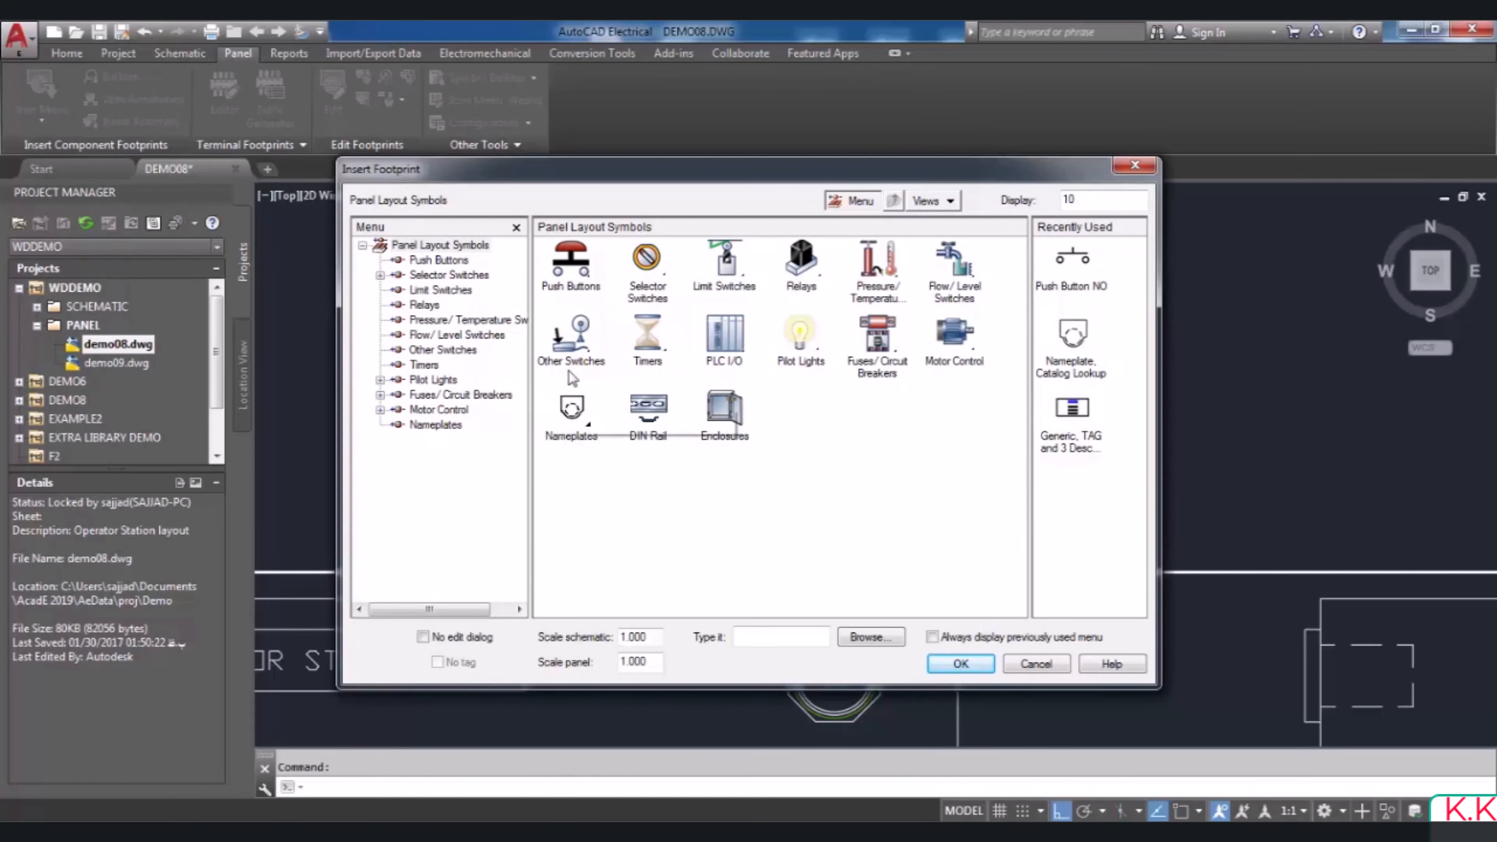
pyautogui.click(570, 410)
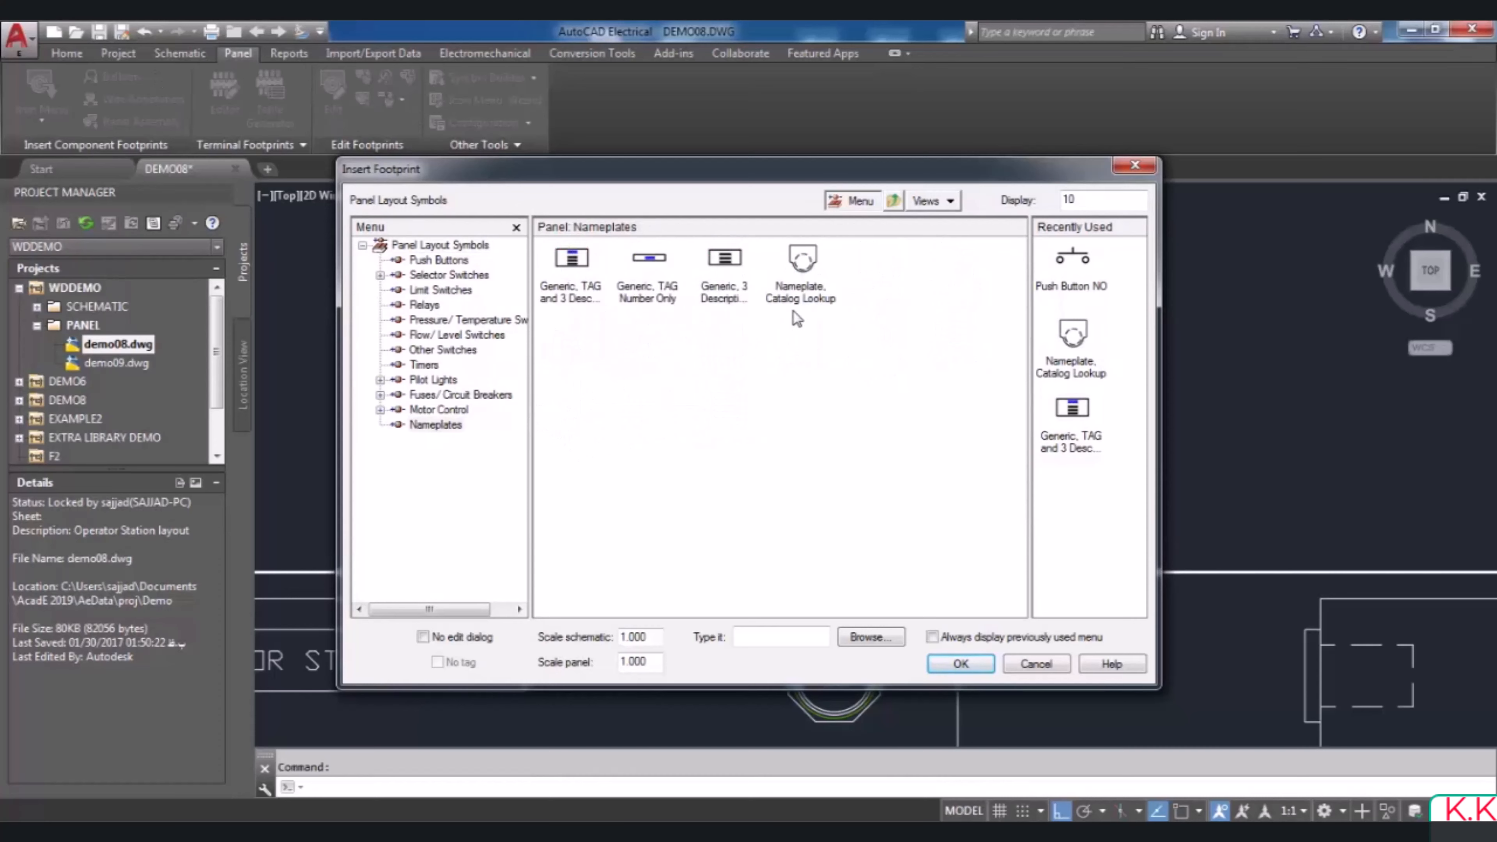
pyautogui.click(800, 287)
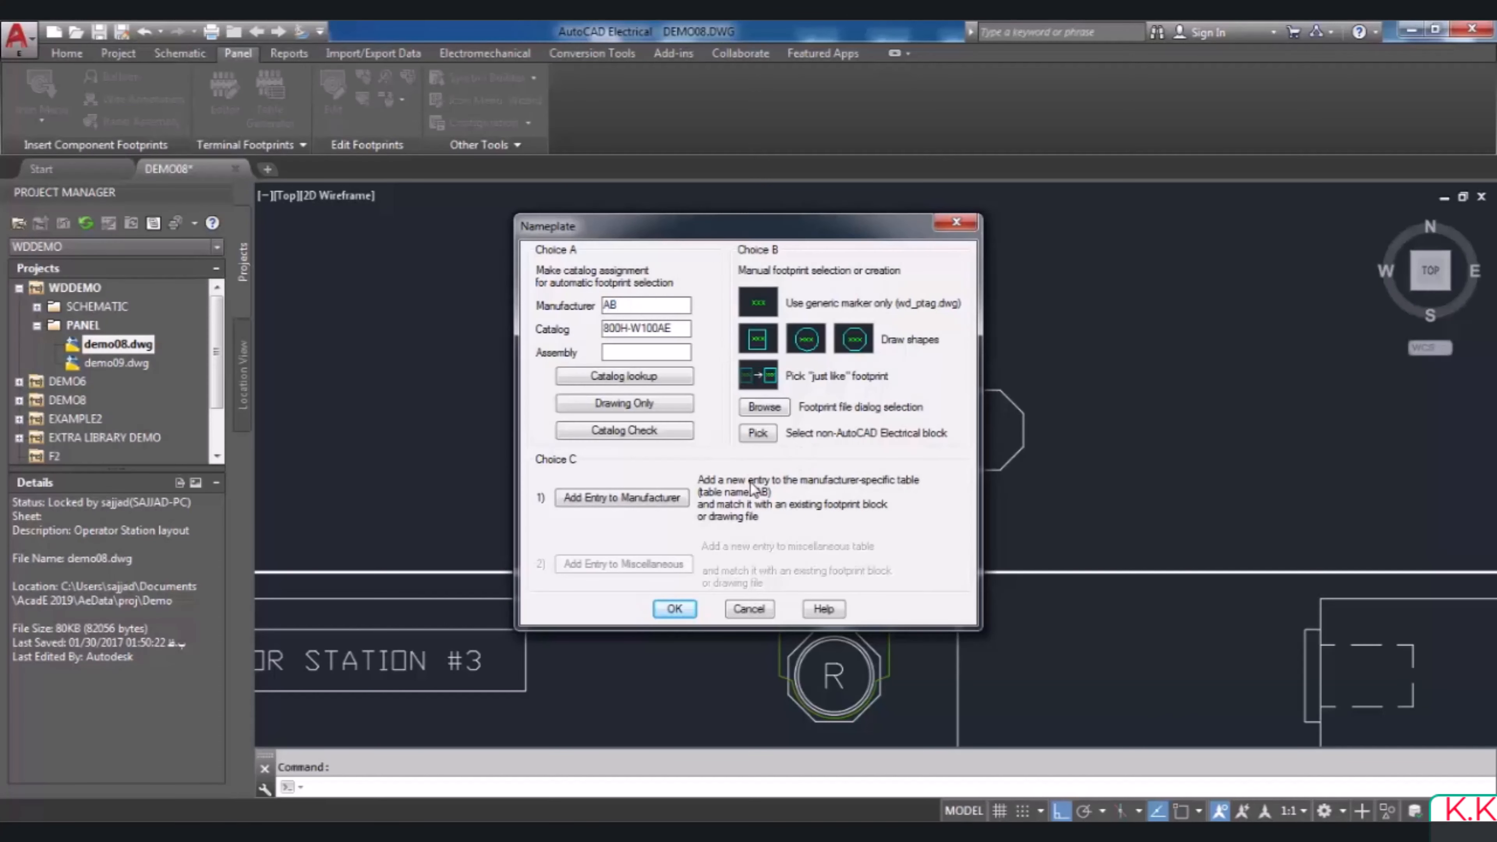
pyautogui.click(675, 609)
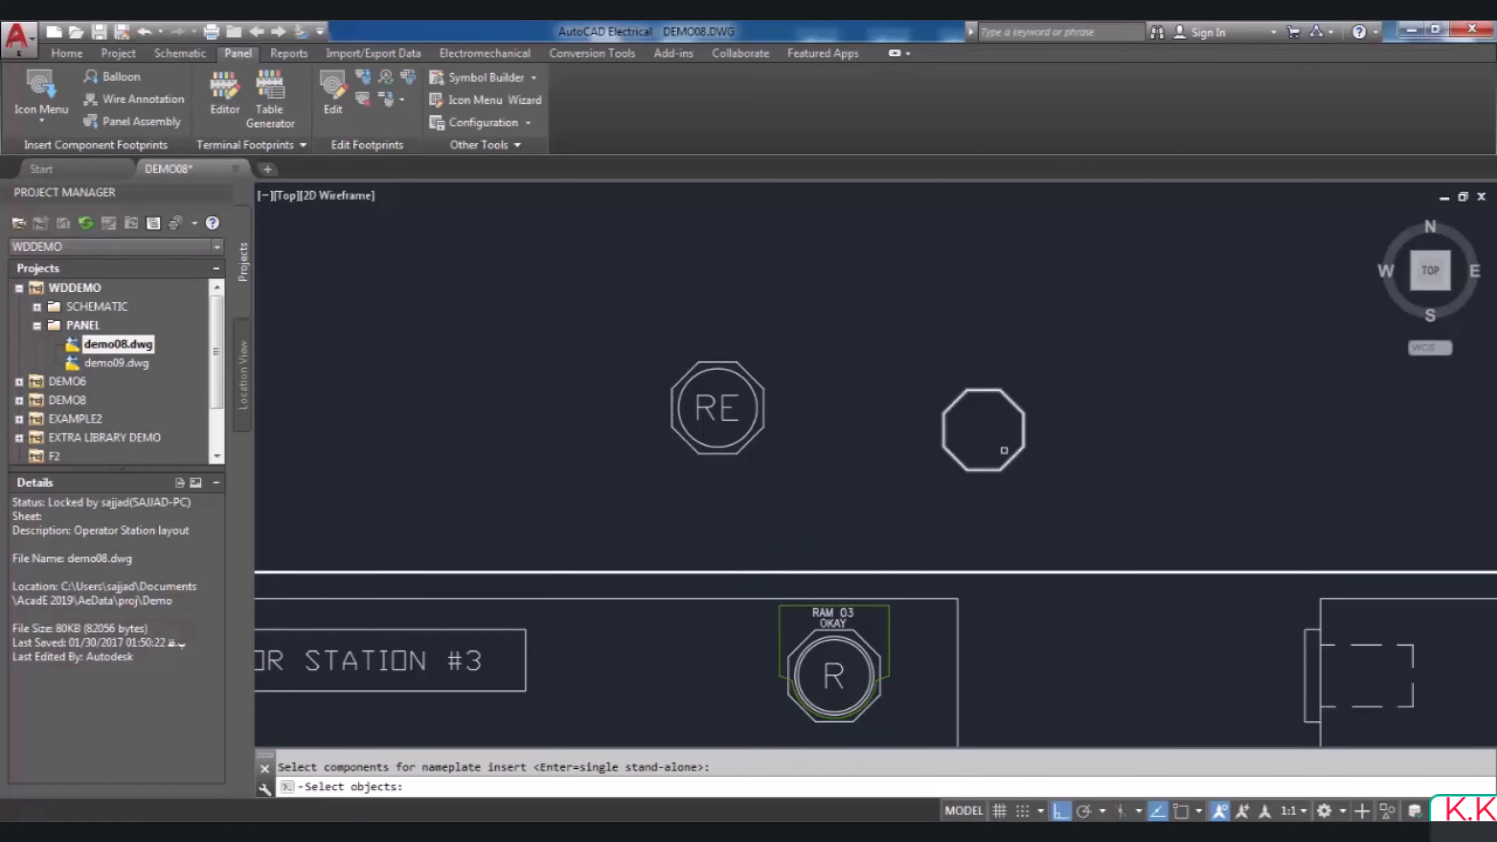
pyautogui.click(999, 390)
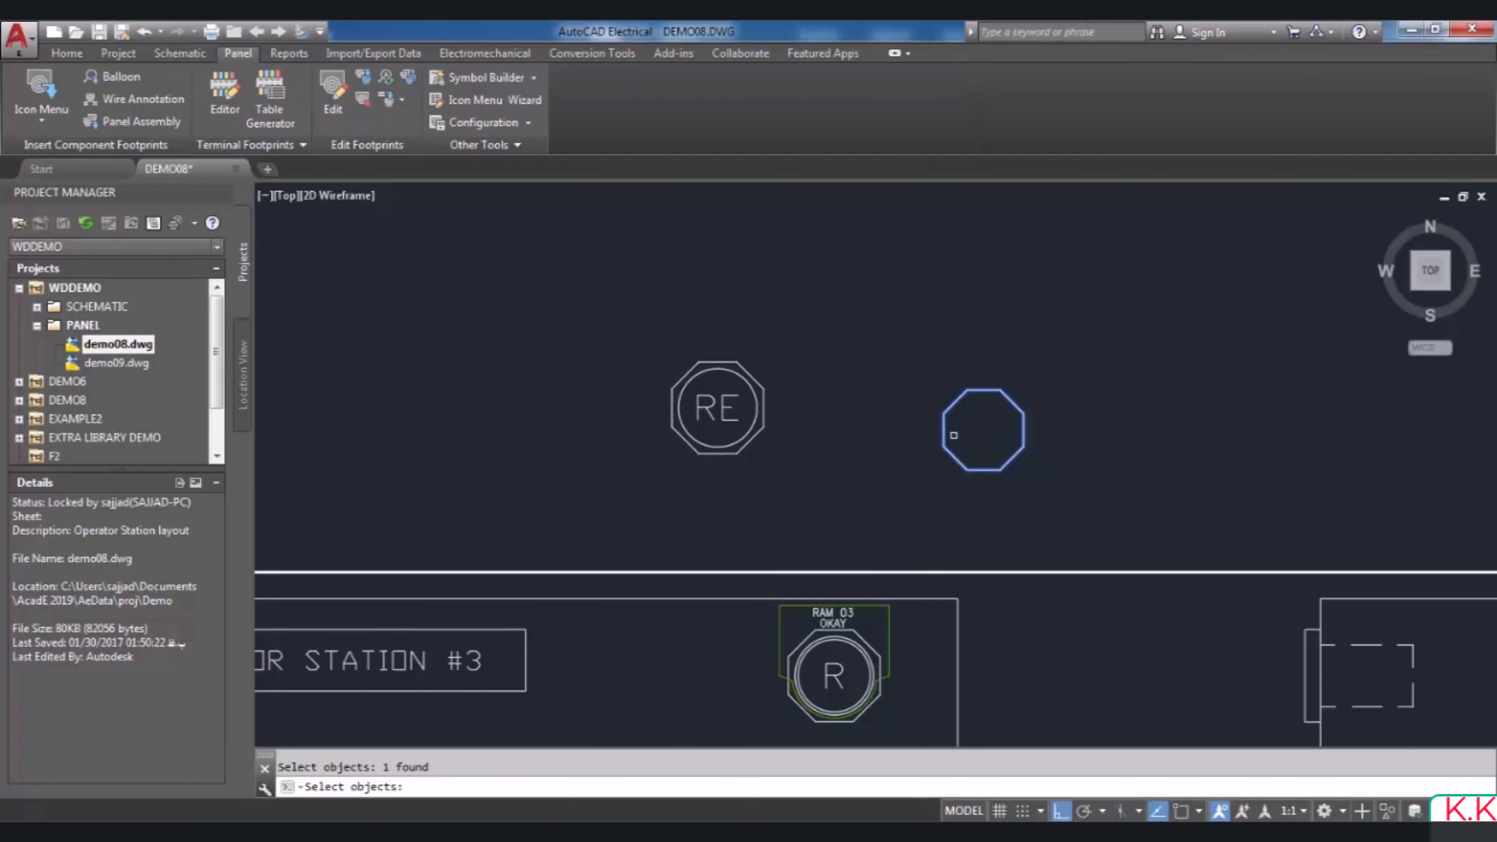
pyautogui.press('Return')
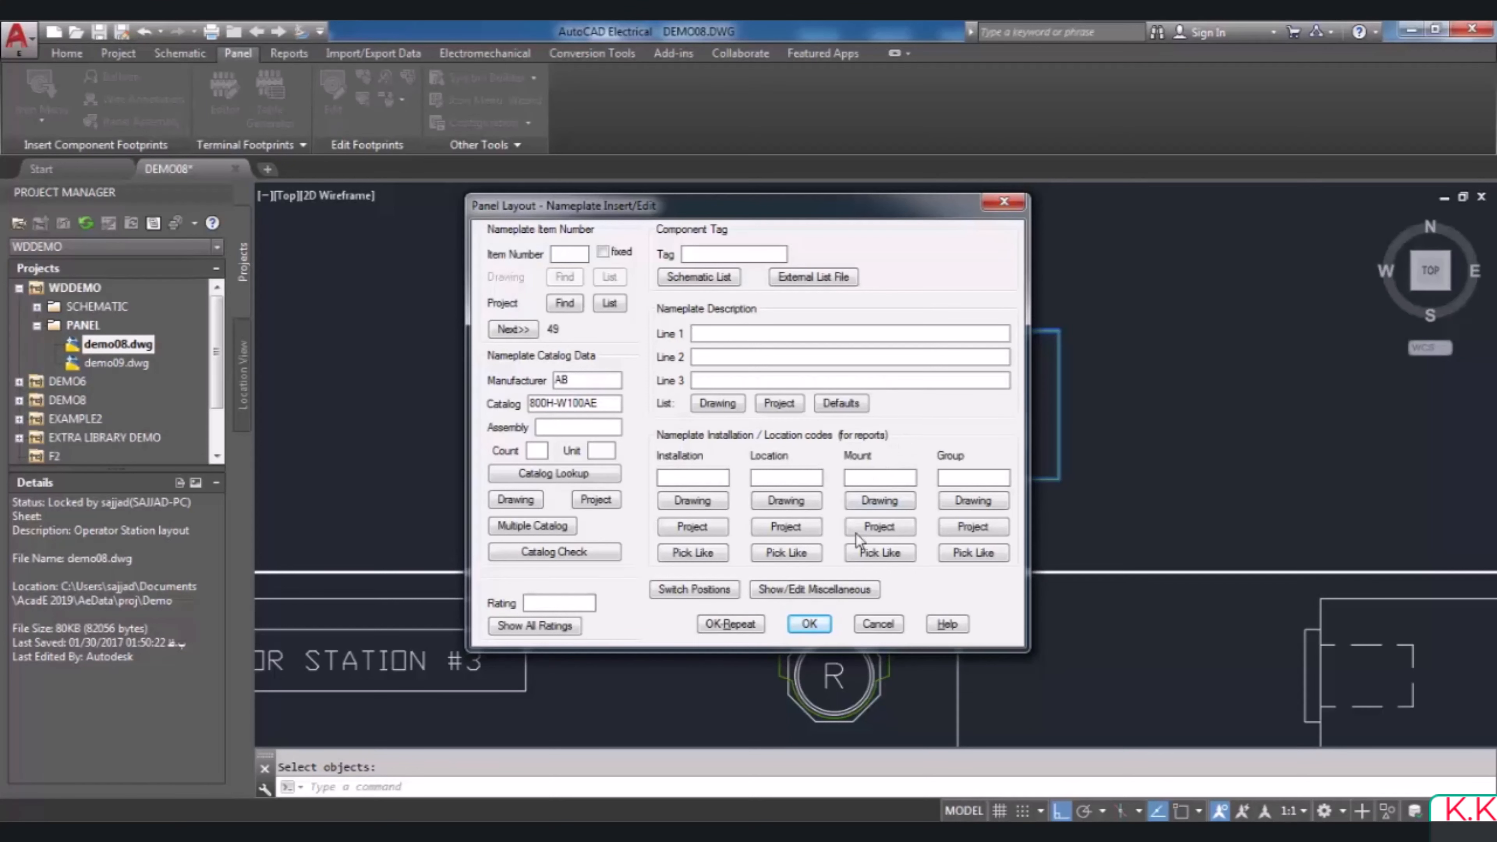
pyautogui.click(824, 623)
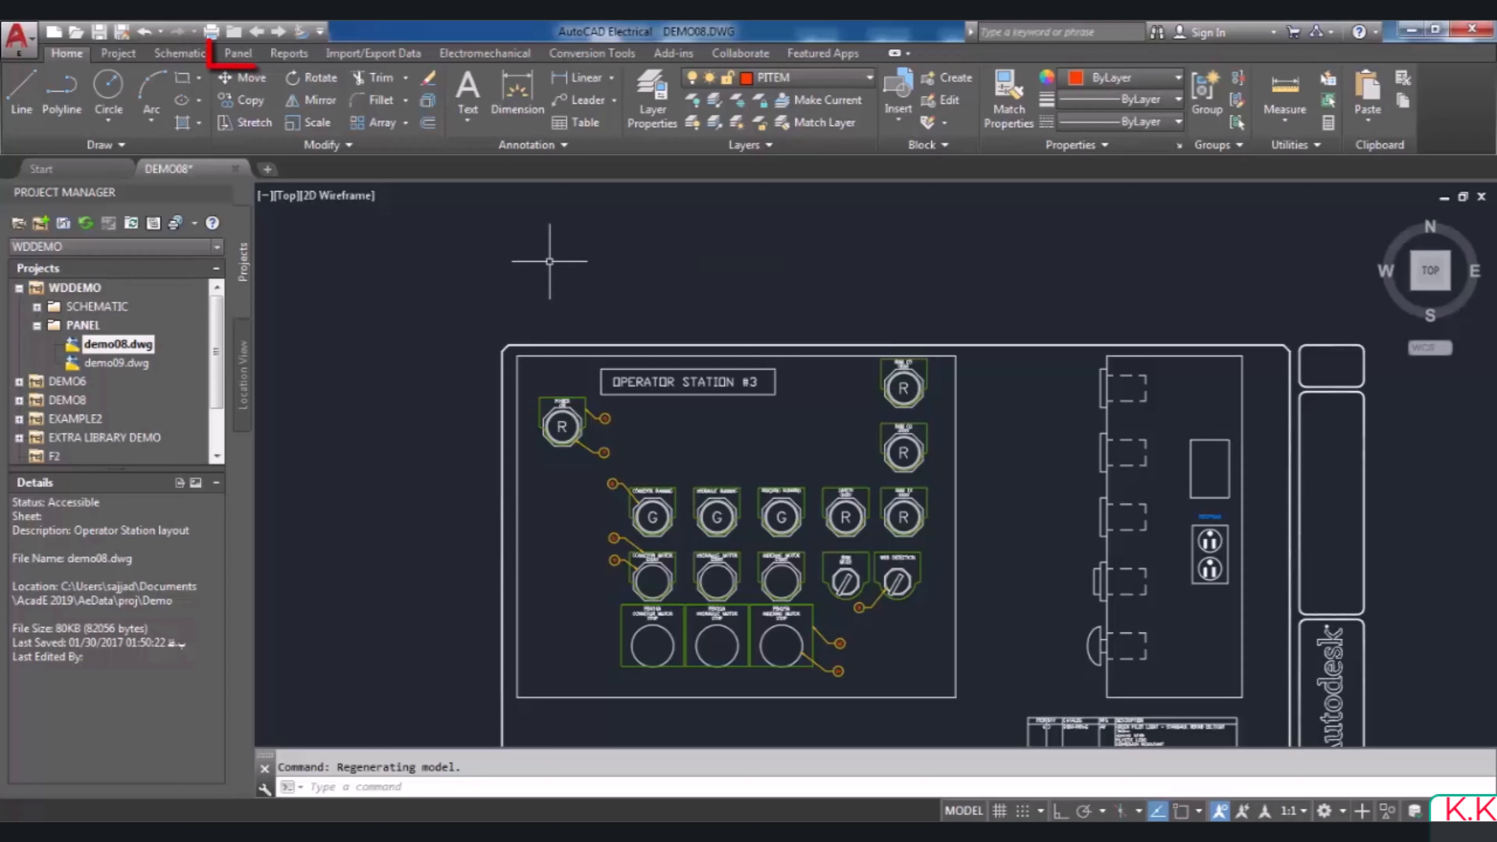
# Start inserting footprints from the schematic list, extracting components for the whole project and all location codes
pyautogui.click(240, 53)
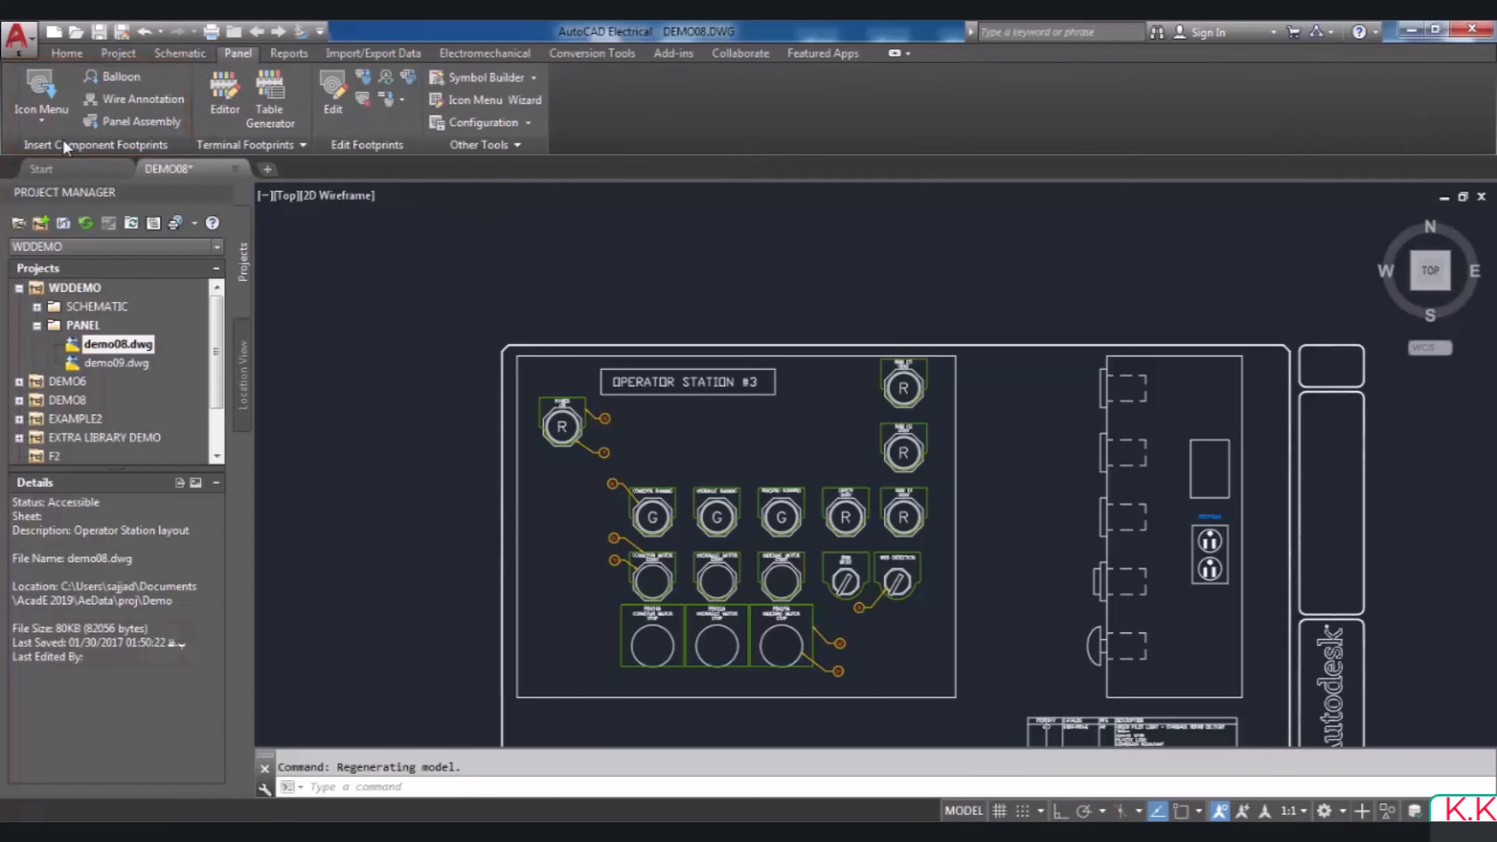
pyautogui.click(49, 122)
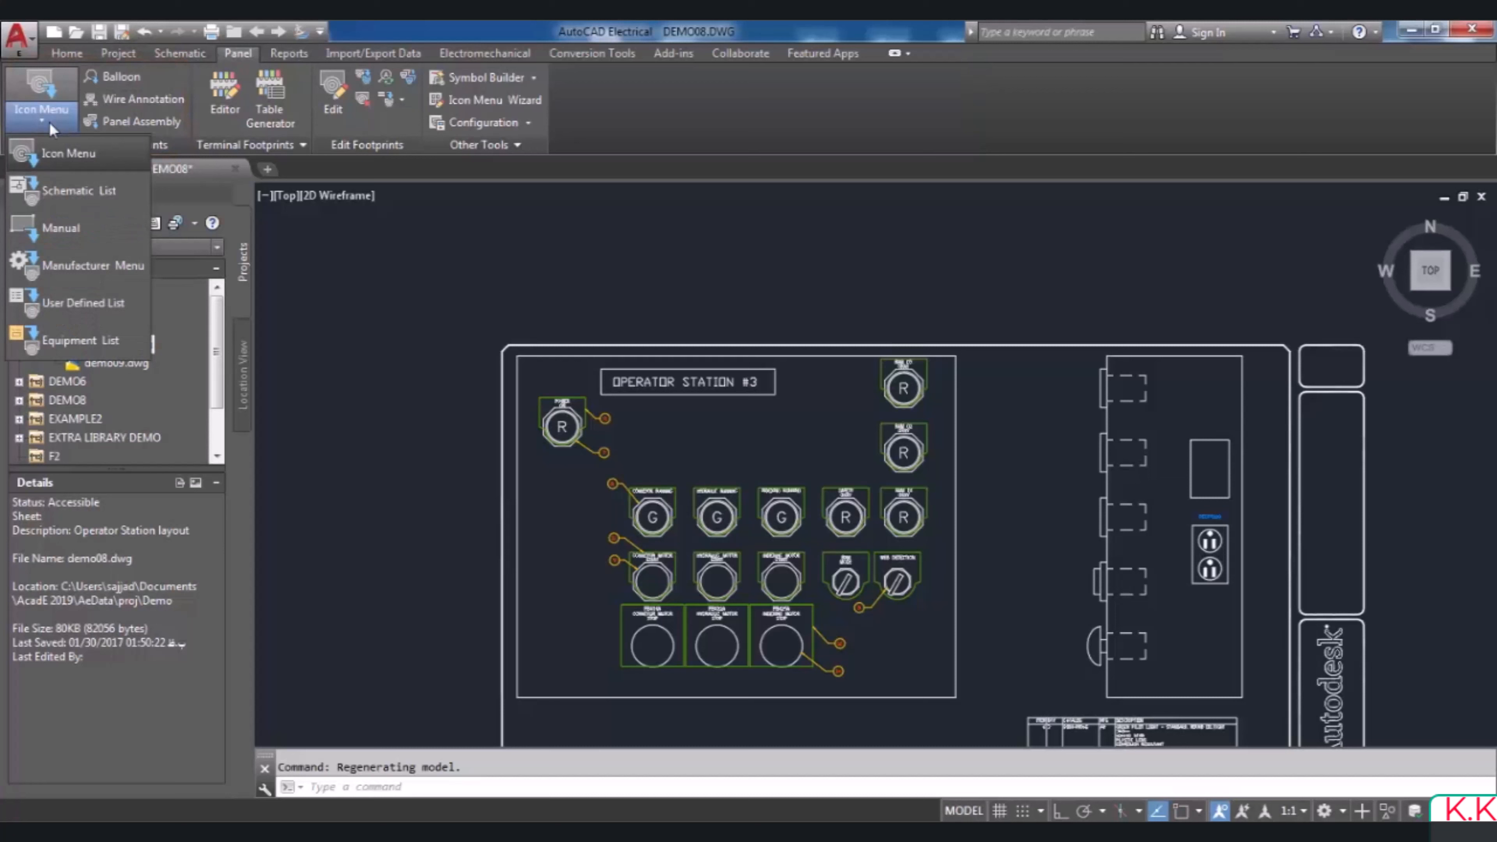
pyautogui.click(63, 188)
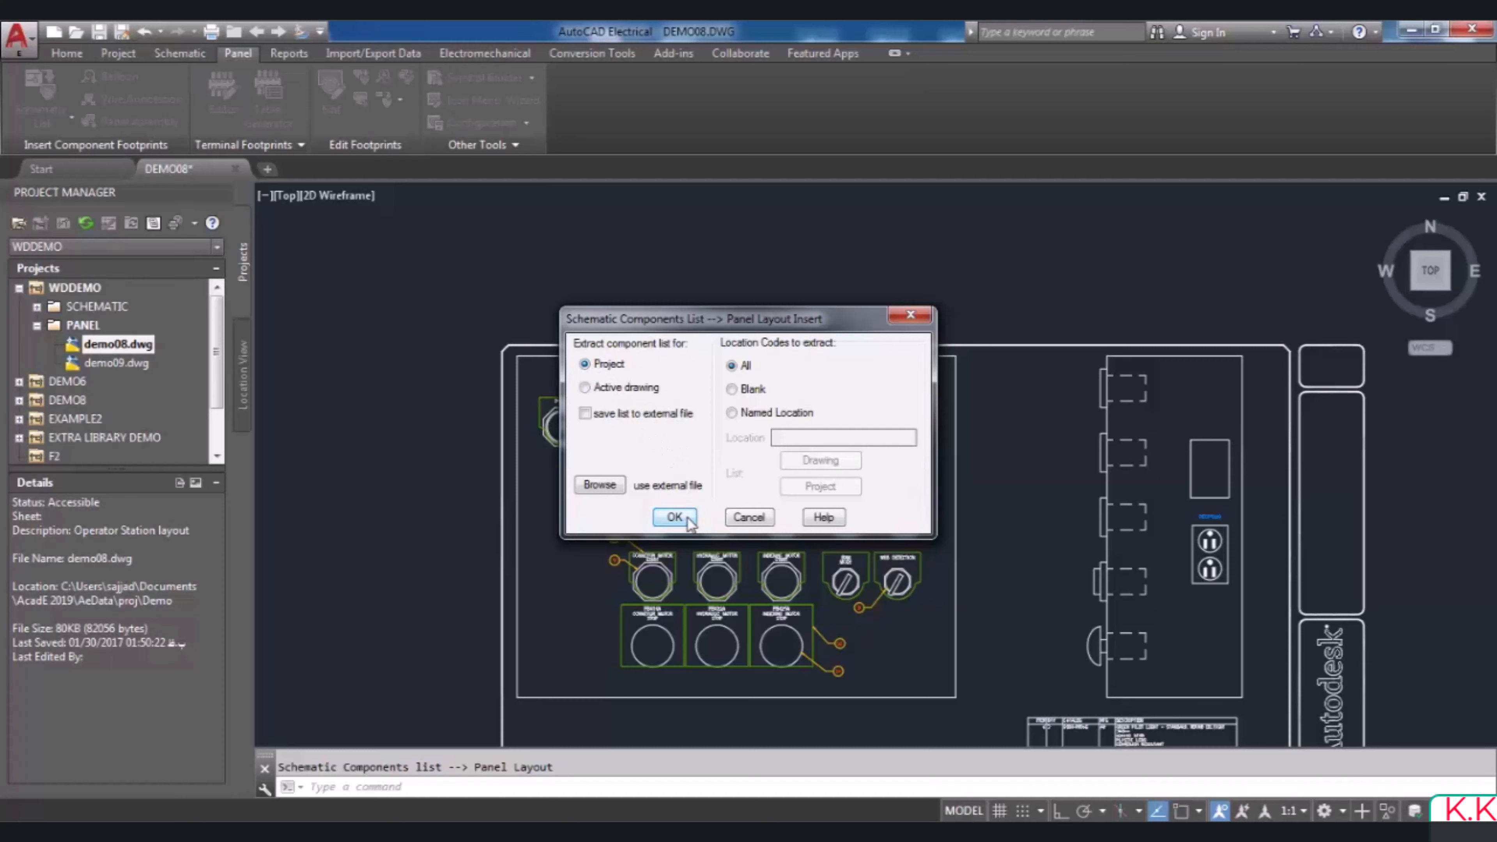
pyautogui.click(675, 516)
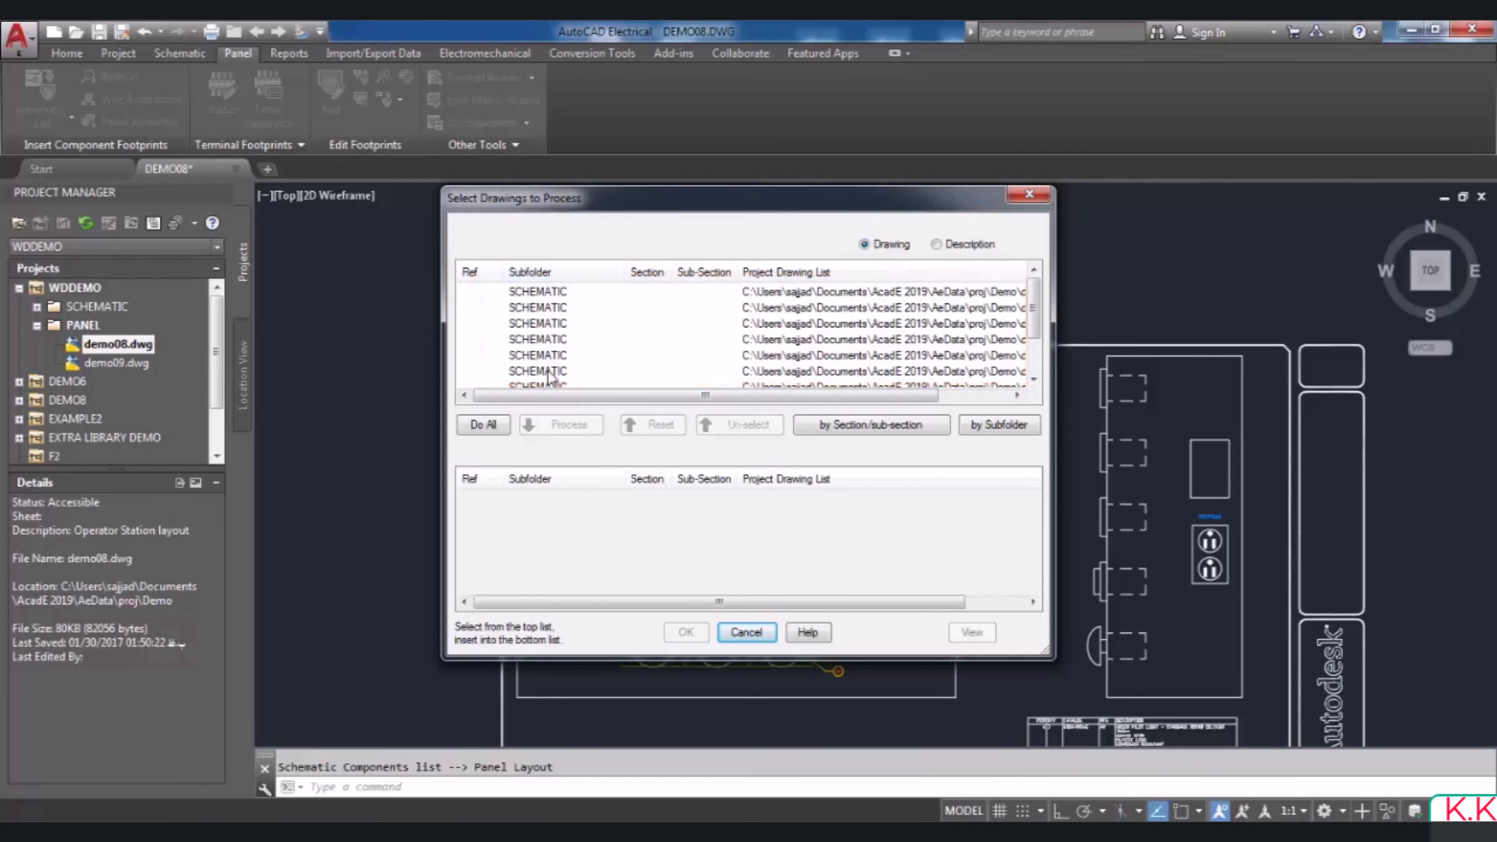
# Add the first four SCHEMATIC drawings one at a time to the set of drawings to process
pyautogui.click(557, 292)
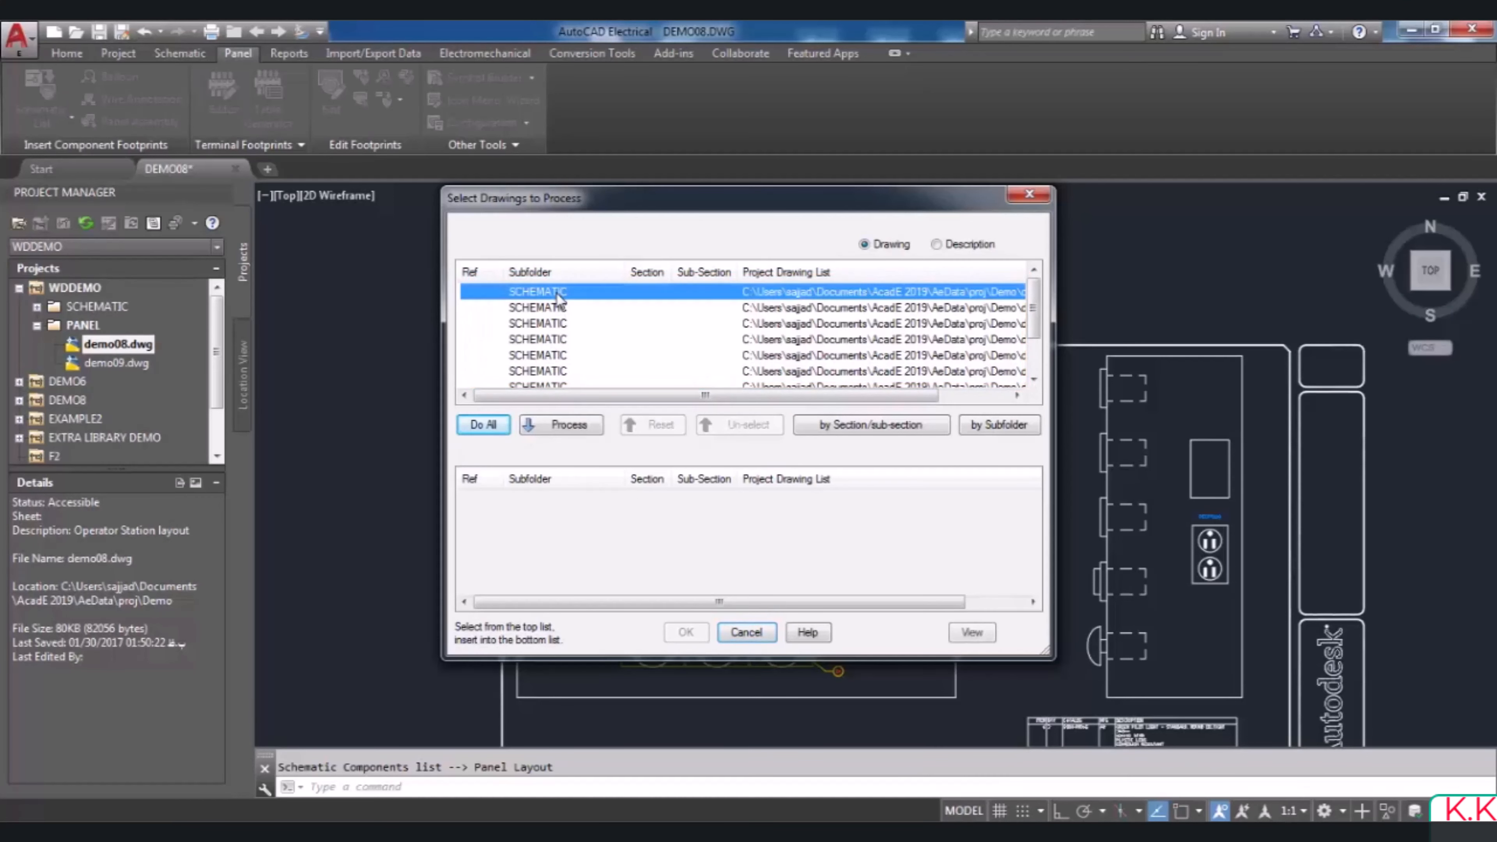
pyautogui.click(572, 431)
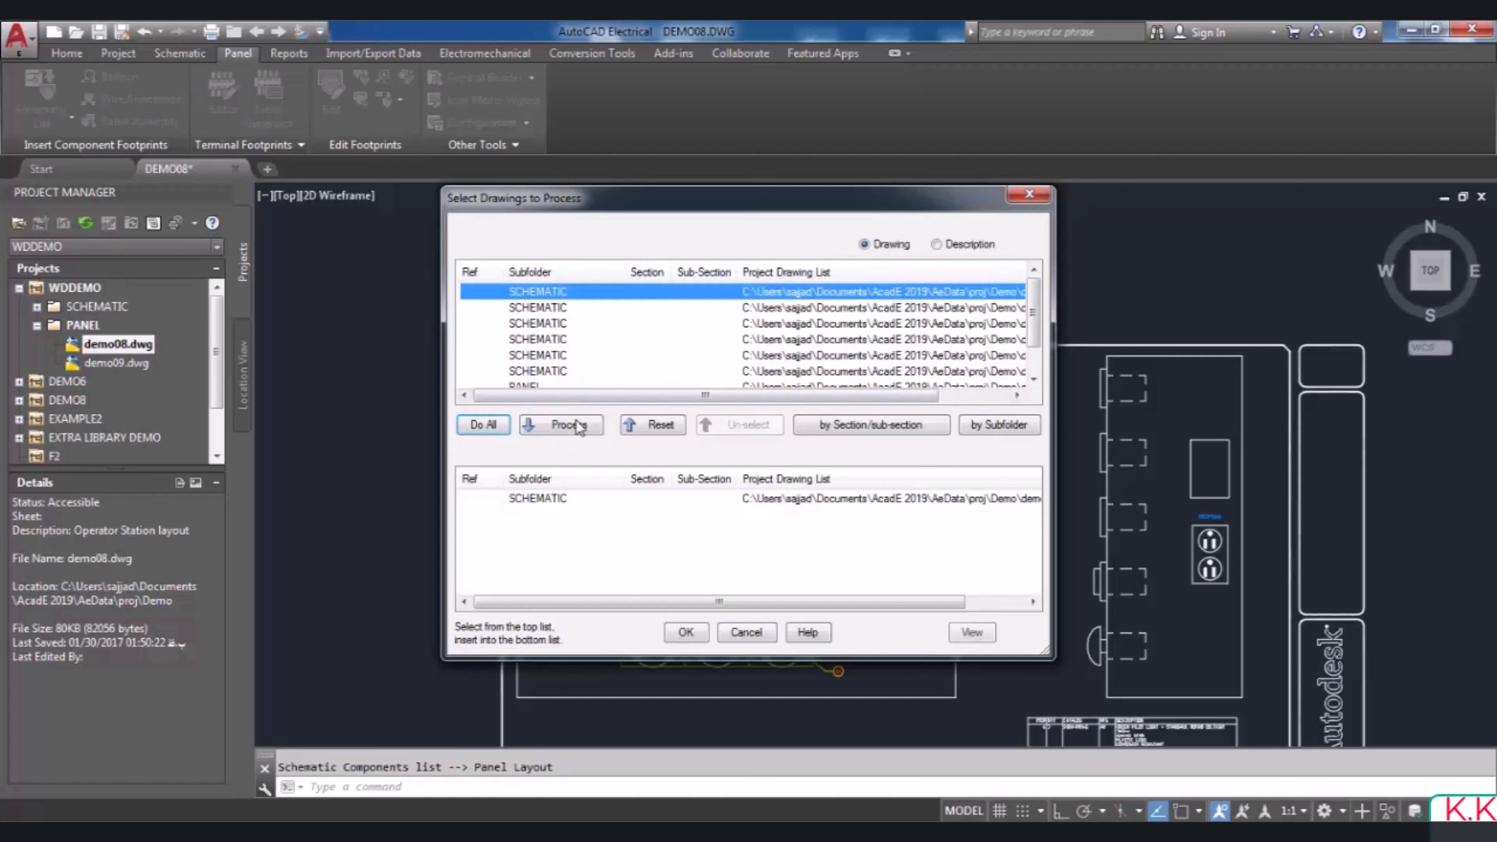
pyautogui.click(580, 427)
pyautogui.click(557, 292)
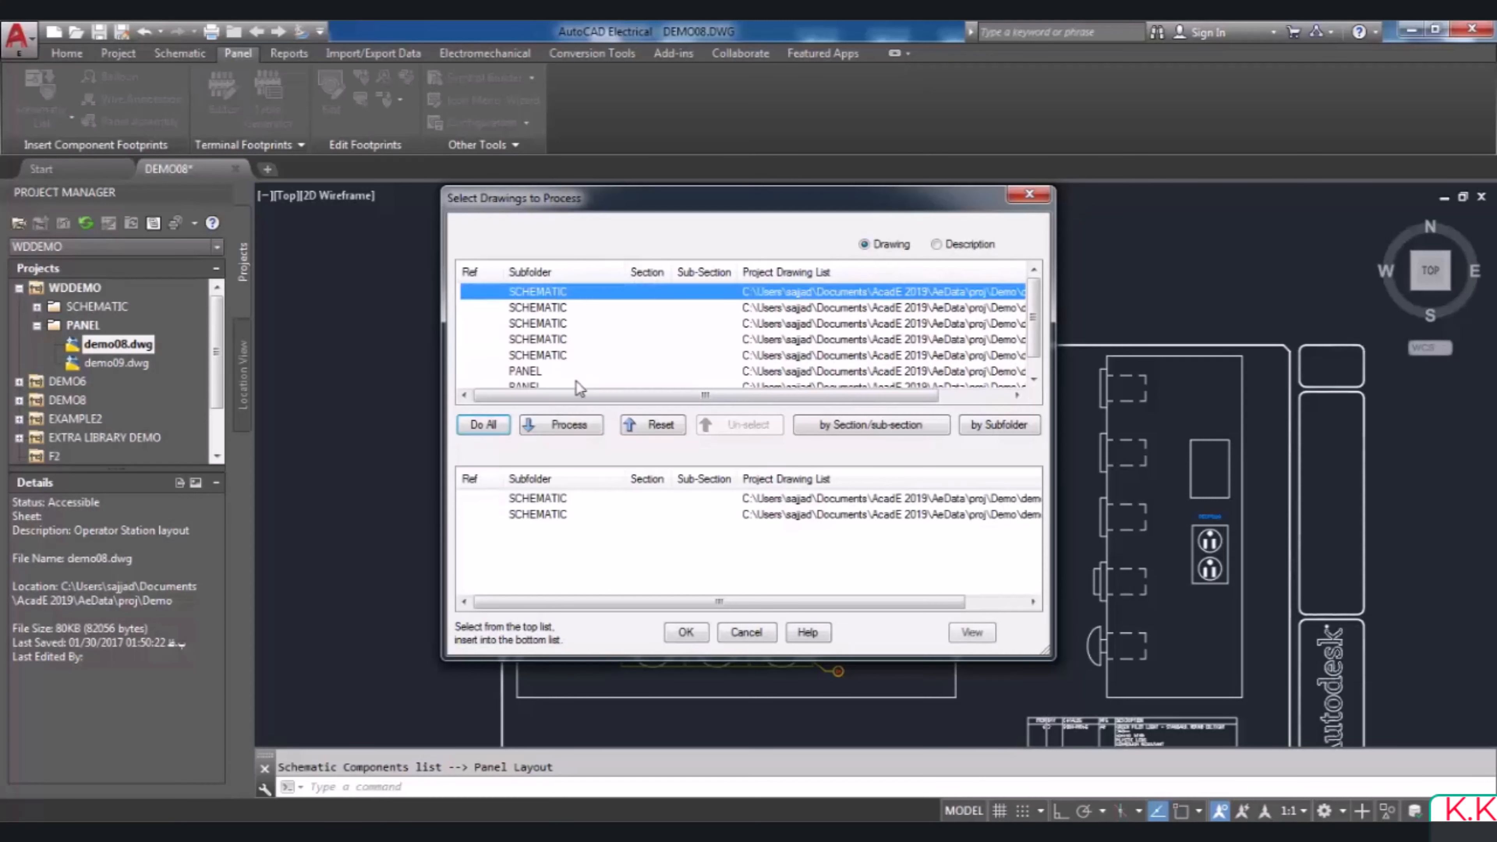
pyautogui.click(574, 426)
pyautogui.click(545, 292)
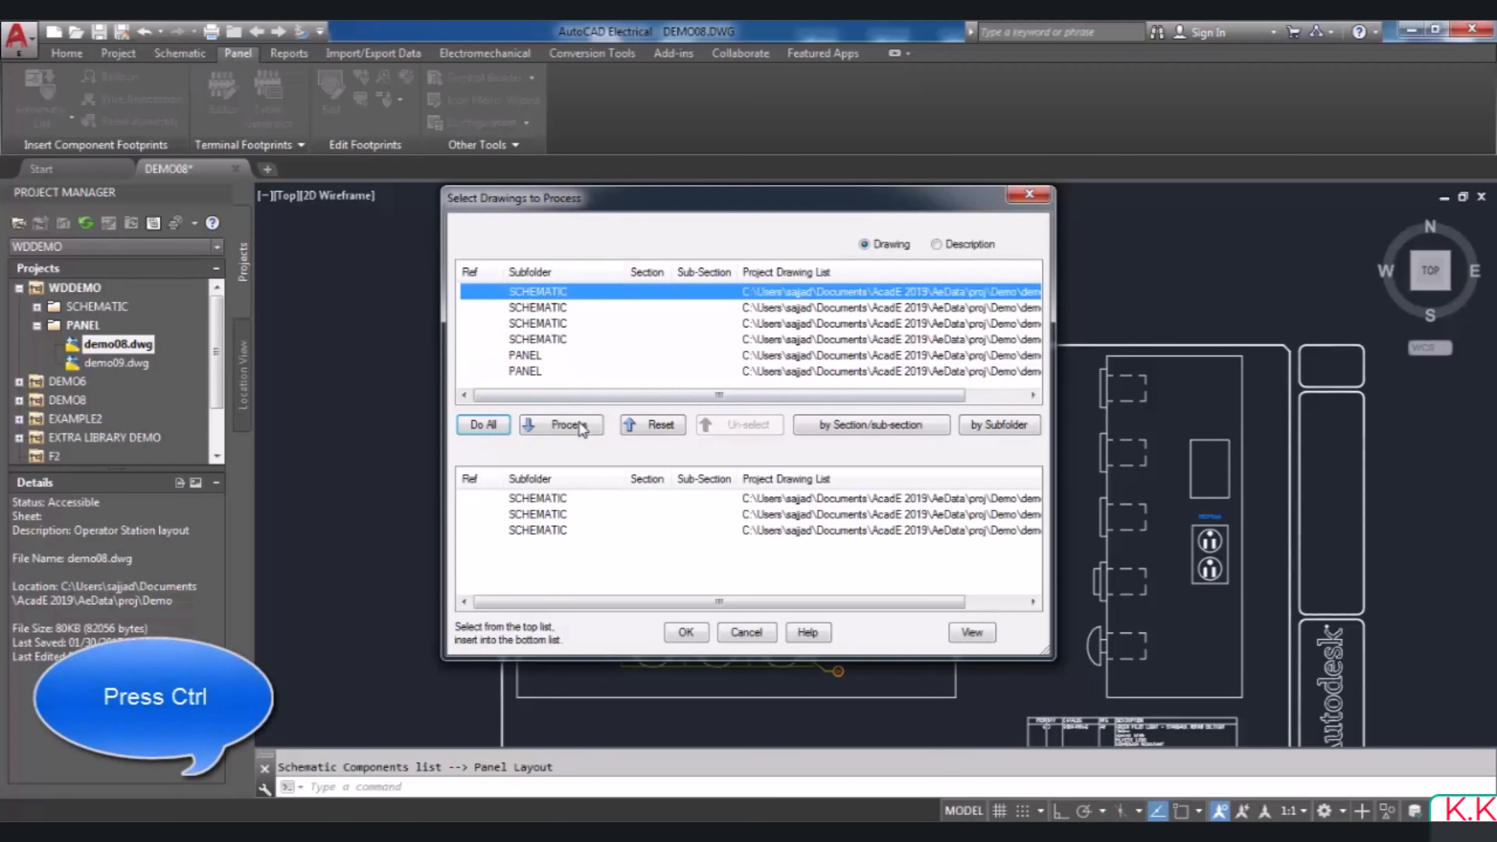
pyautogui.click(580, 427)
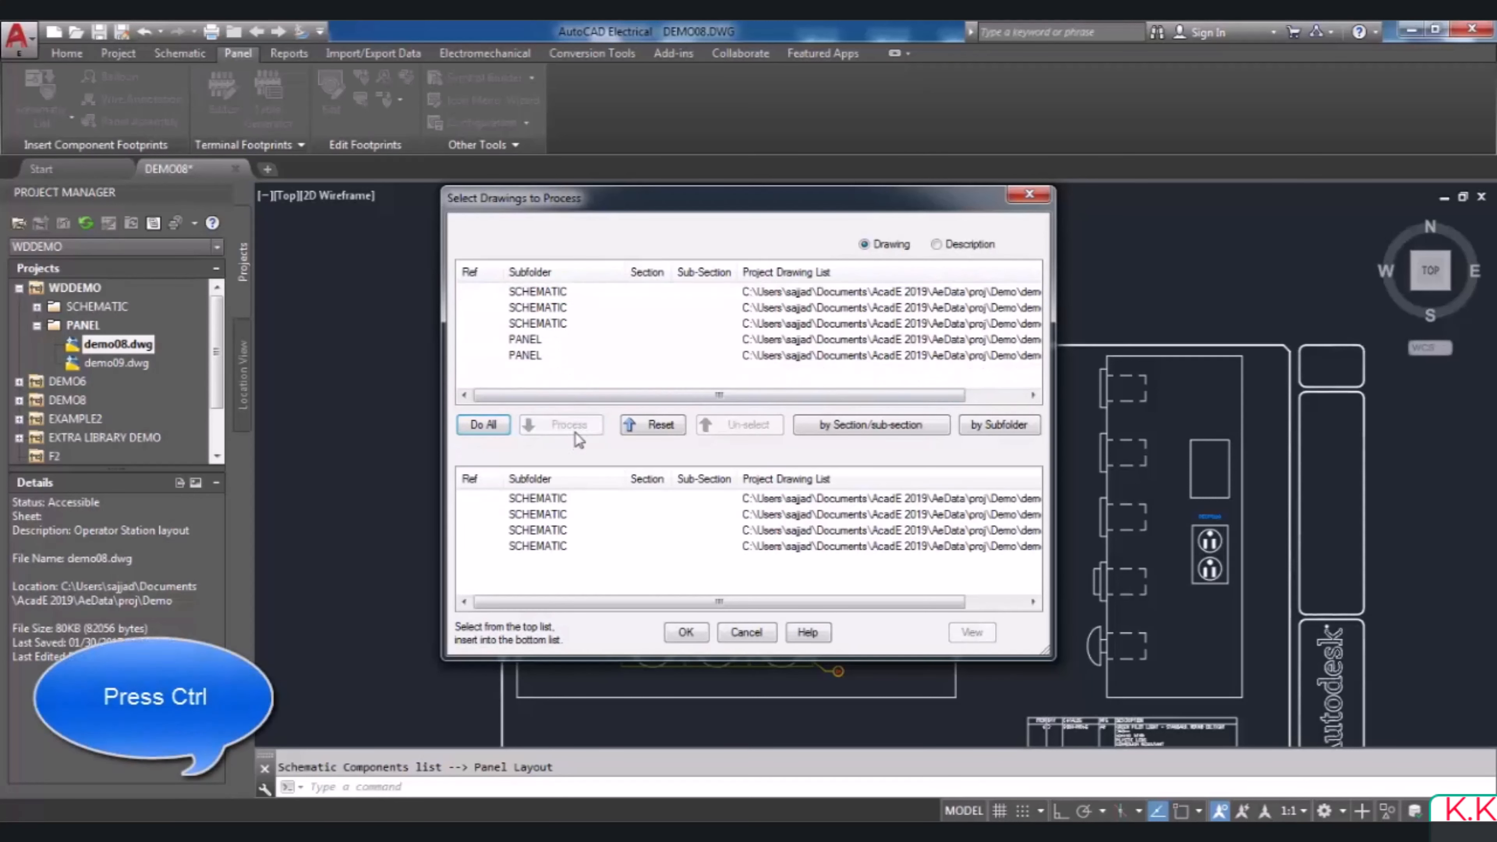
# Add the remaining three SCHEMATIC and two PANEL drawings together to the processing set and extract their components
pyautogui.click(550, 356)
pyautogui.keyDown('ctrl'); pyautogui.click(545, 326); pyautogui.keyUp('ctrl')
pyautogui.keyDown('ctrl'); pyautogui.click(544, 340); pyautogui.keyUp('ctrl')
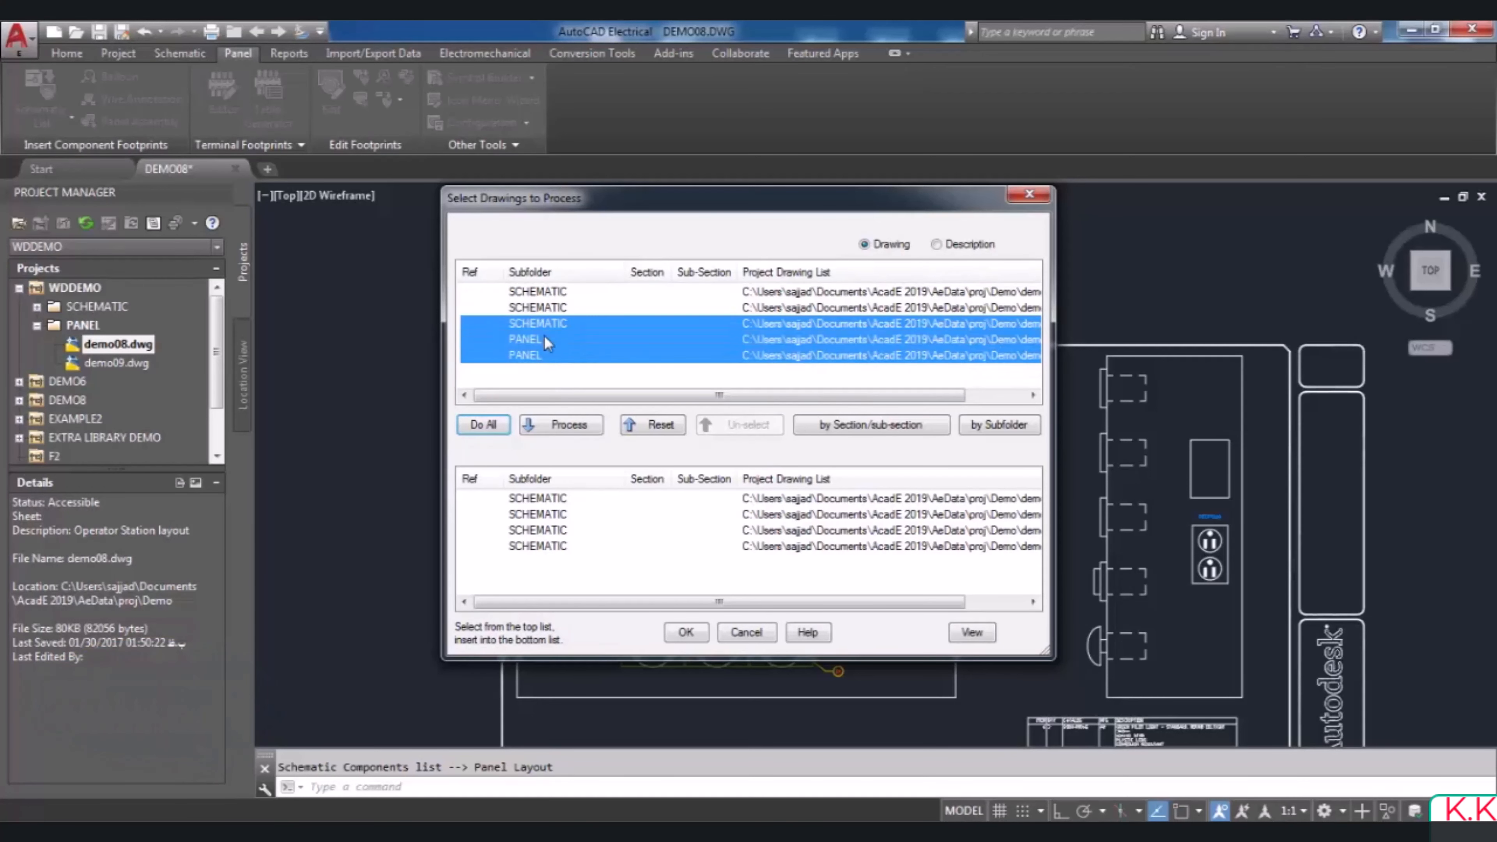
pyautogui.keyDown('ctrl'); pyautogui.click(554, 308); pyautogui.keyUp('ctrl')
pyautogui.keyDown('ctrl'); pyautogui.click(559, 291); pyautogui.keyUp('ctrl')
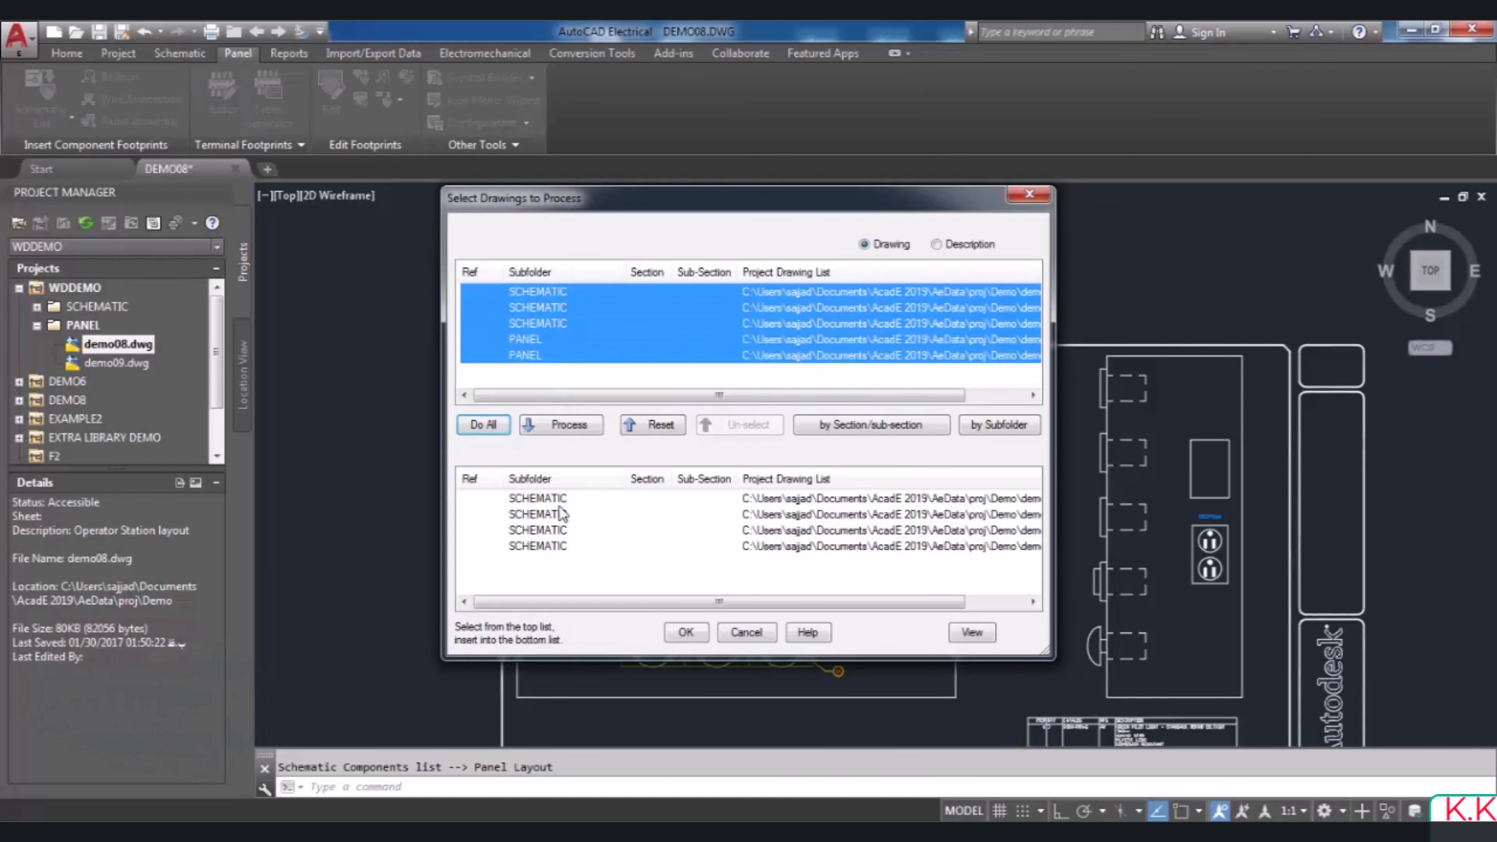
pyautogui.click(580, 427)
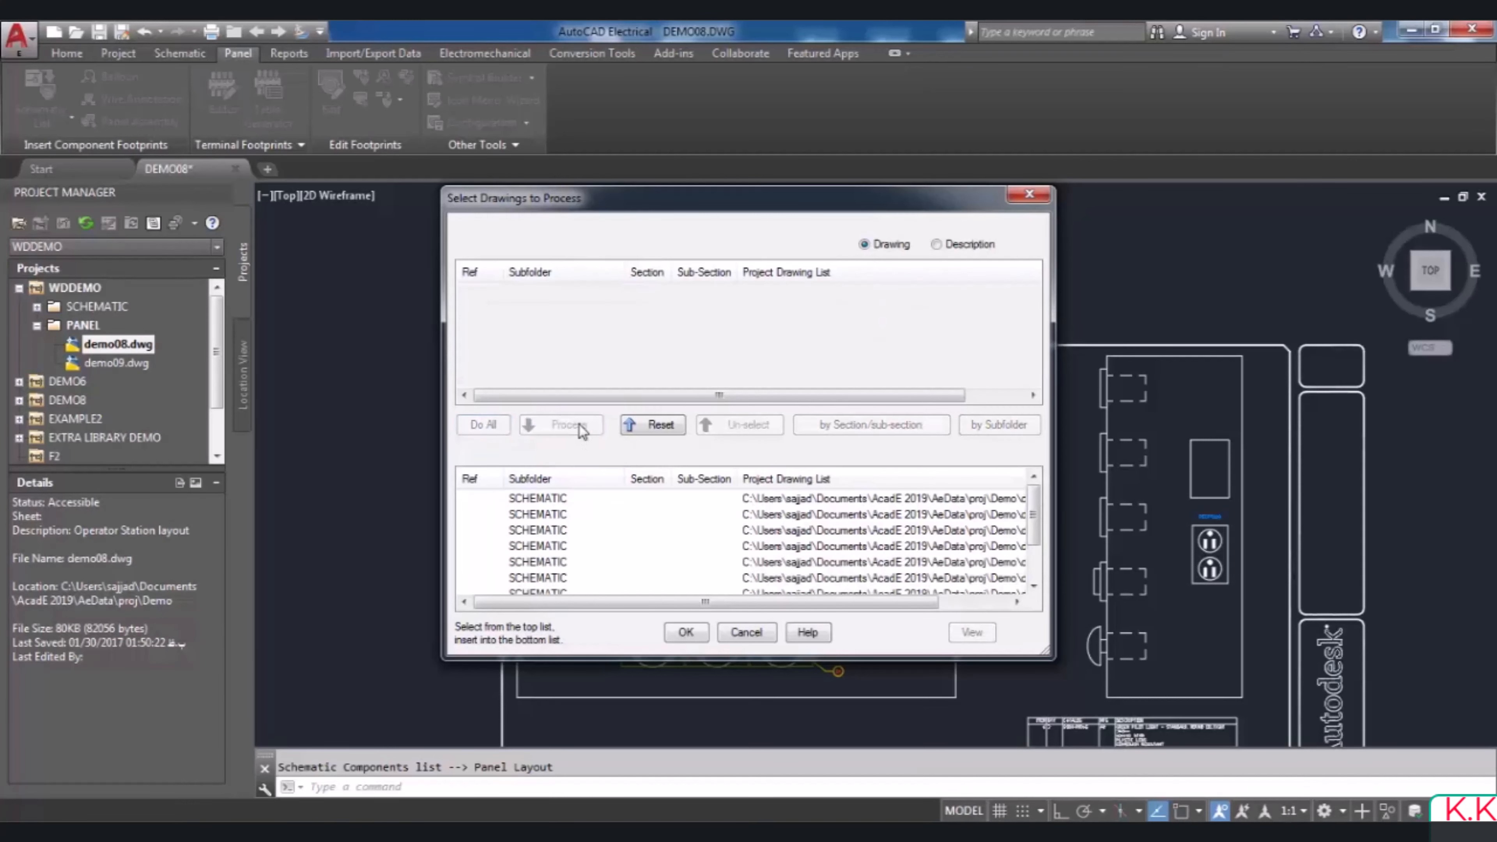
pyautogui.click(685, 632)
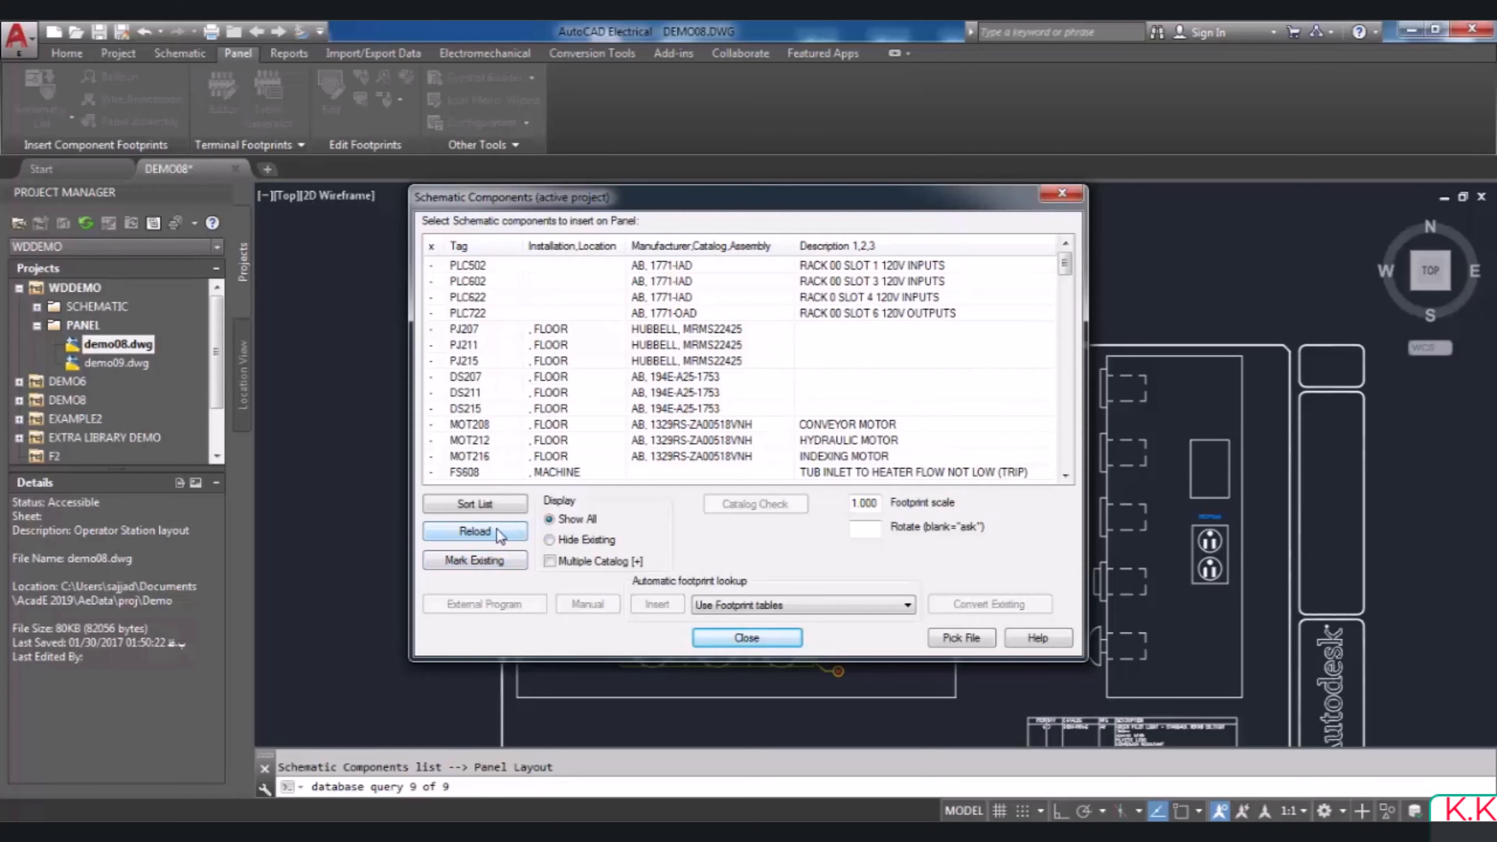
# Mark the components that already exist on the panel and hide them from the schematic components list
pyautogui.click(475, 532)
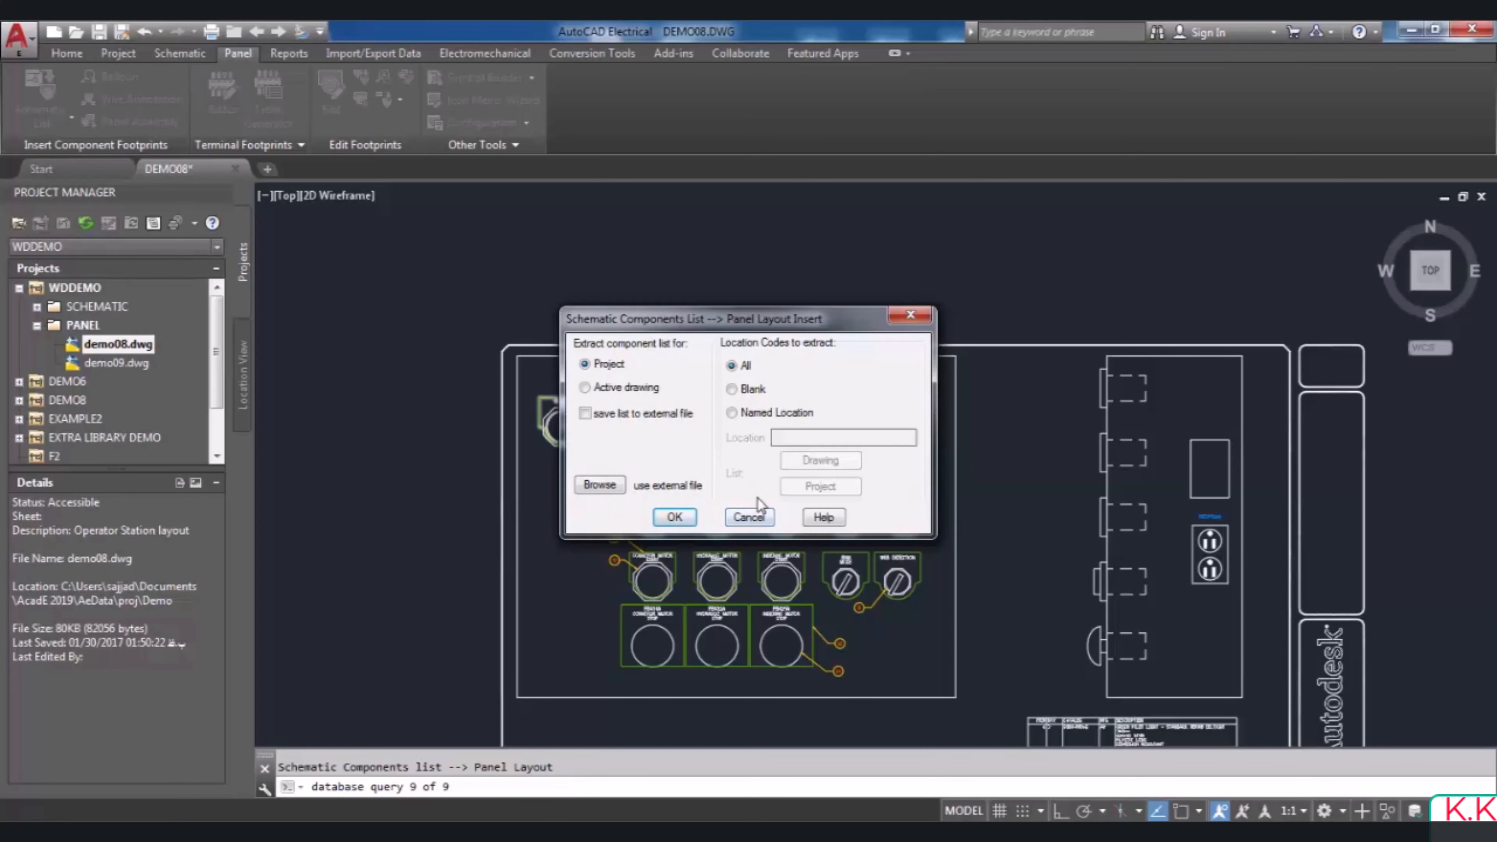
pyautogui.click(759, 514)
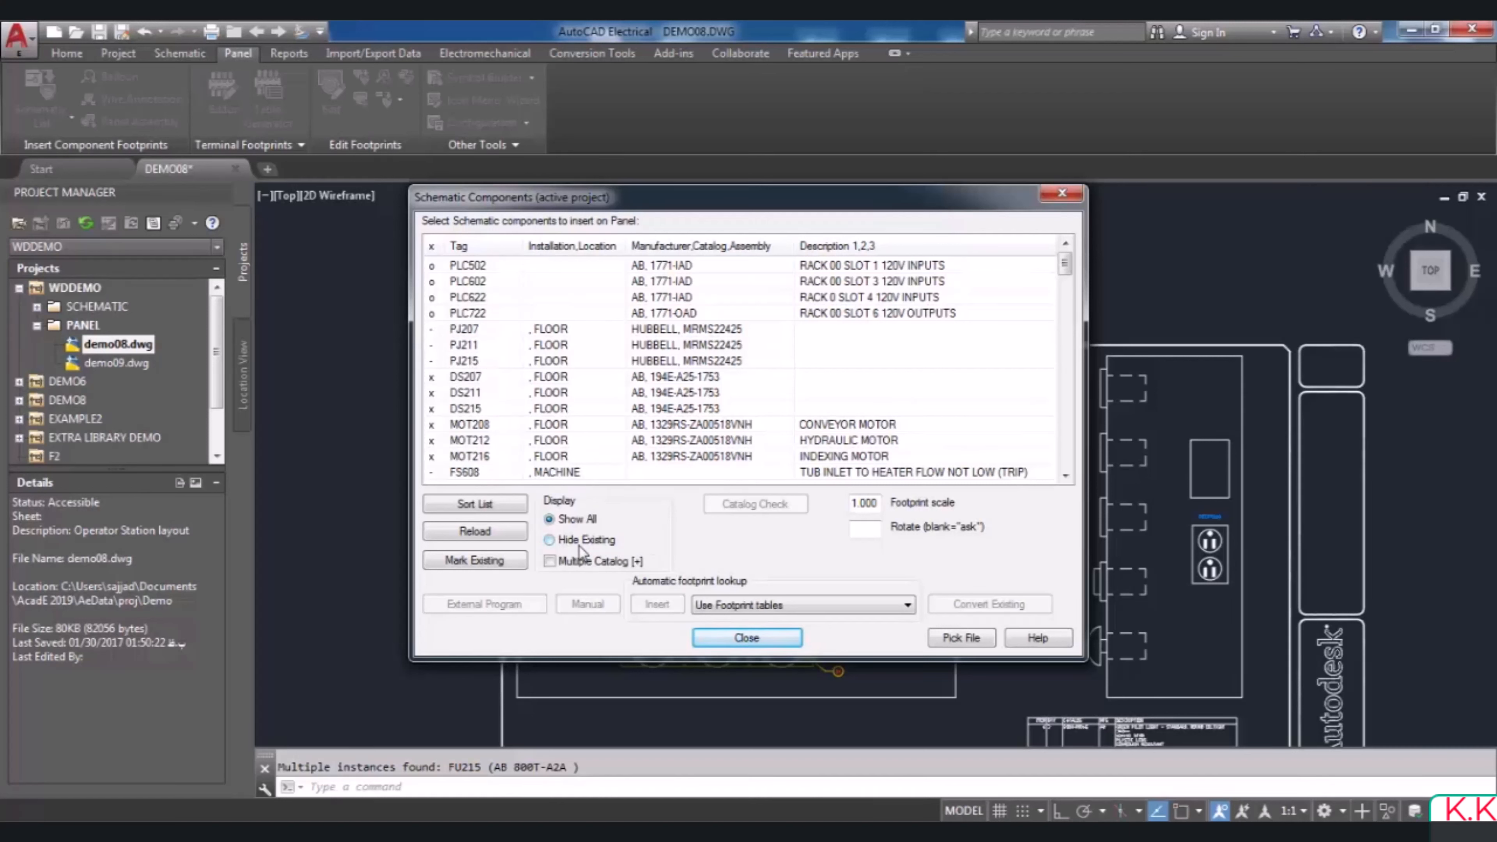
pyautogui.click(550, 541)
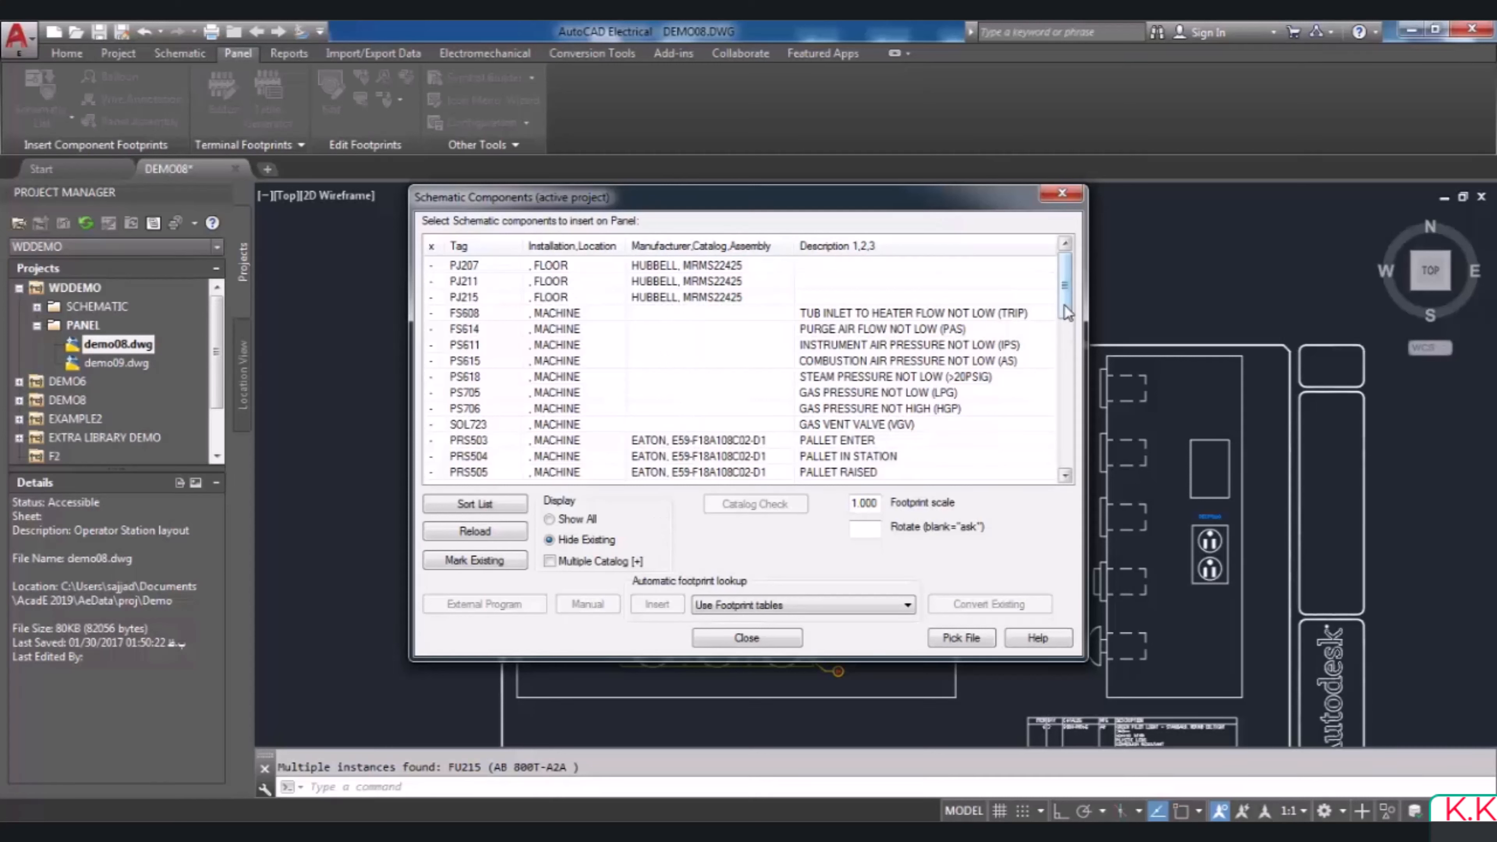
# Choose the EMERGENCY STOP push button PB629 (AB, 800T-D6D2) for insertion using footprint tables, scale 1.000 and blank rotation
pyautogui.moveTo(1067, 313); pyautogui.dragTo(1053, 457)
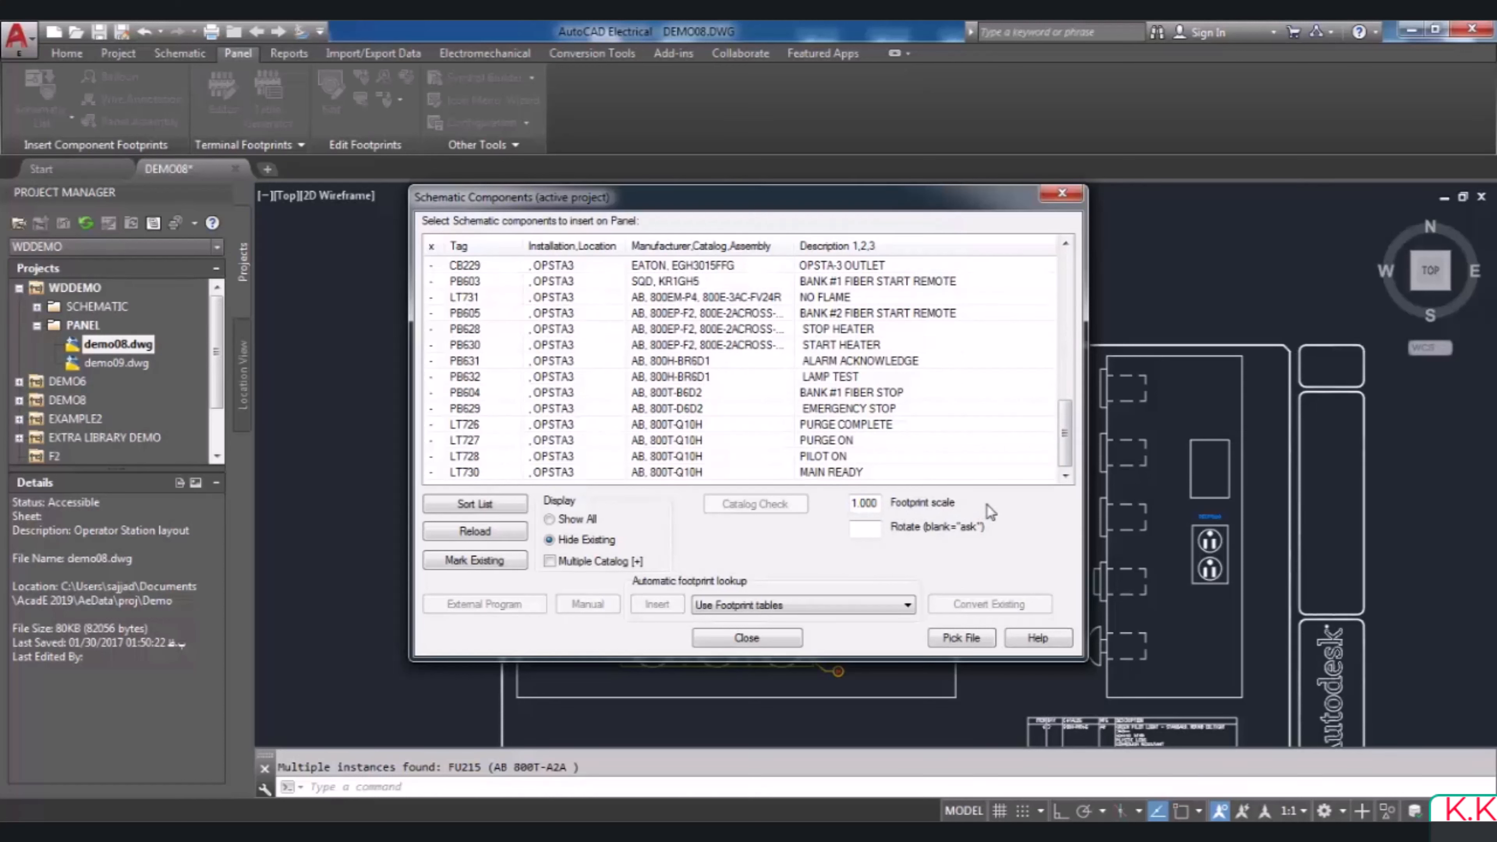
pyautogui.click(866, 529)
pyautogui.click(673, 409)
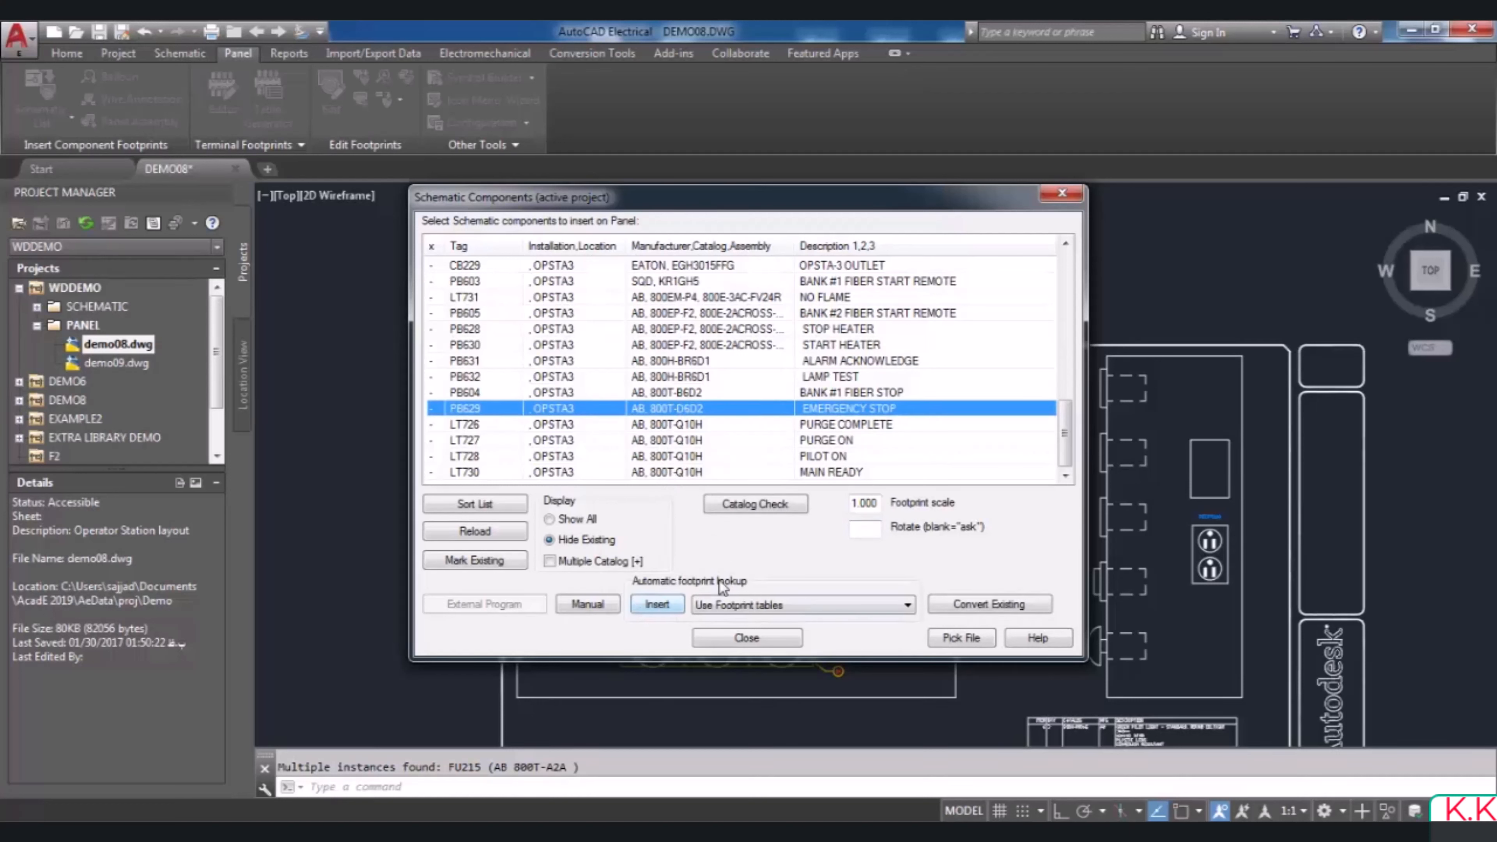
pyautogui.click(670, 607)
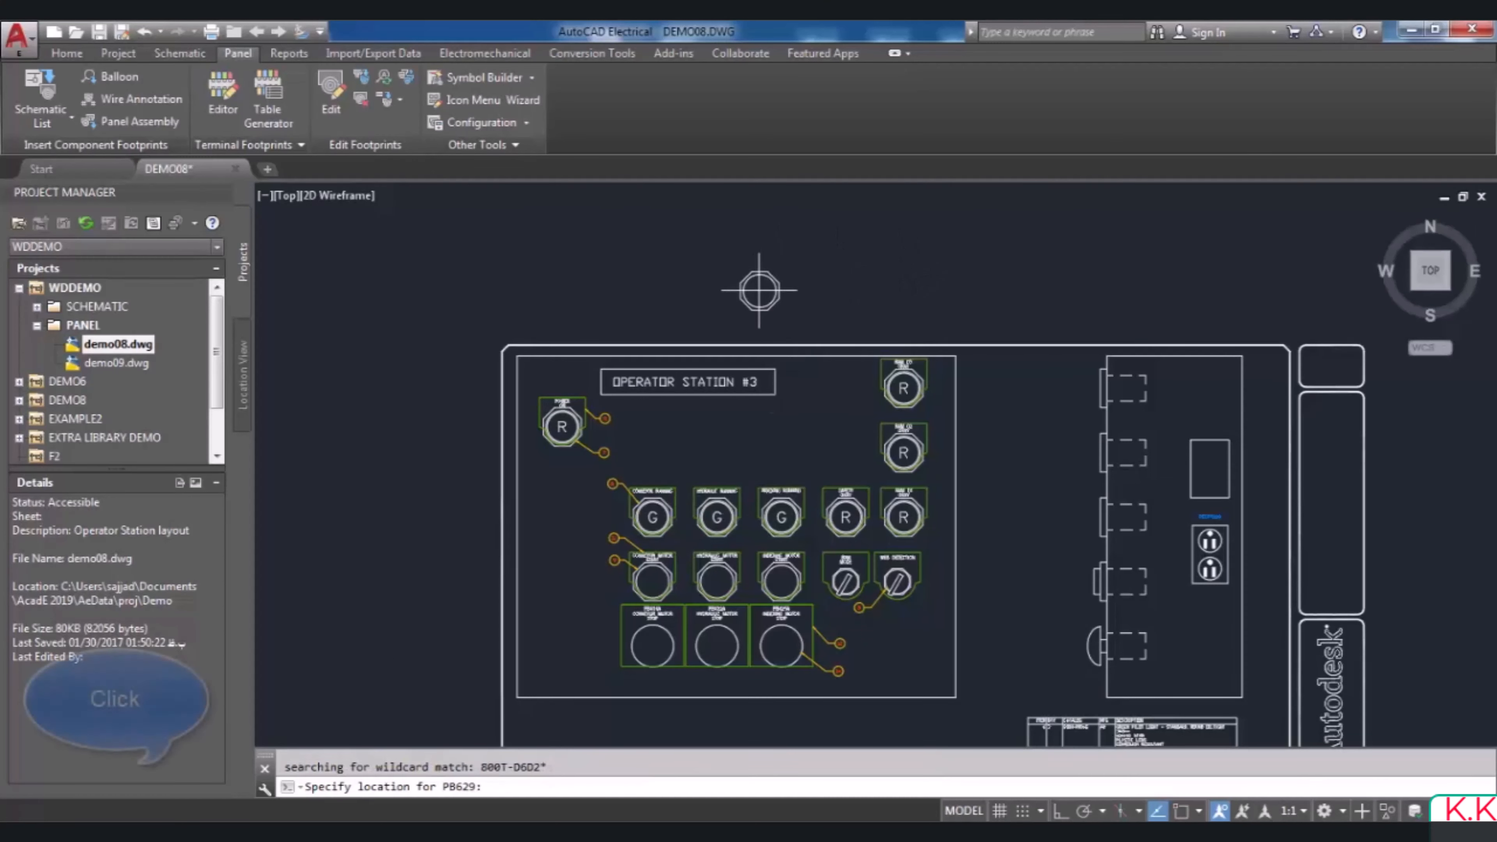
# Place the PB629 footprint above the operator station panel with Ortho on, rotated straight down, and accept its component data unchanged
pyautogui.press('F8')
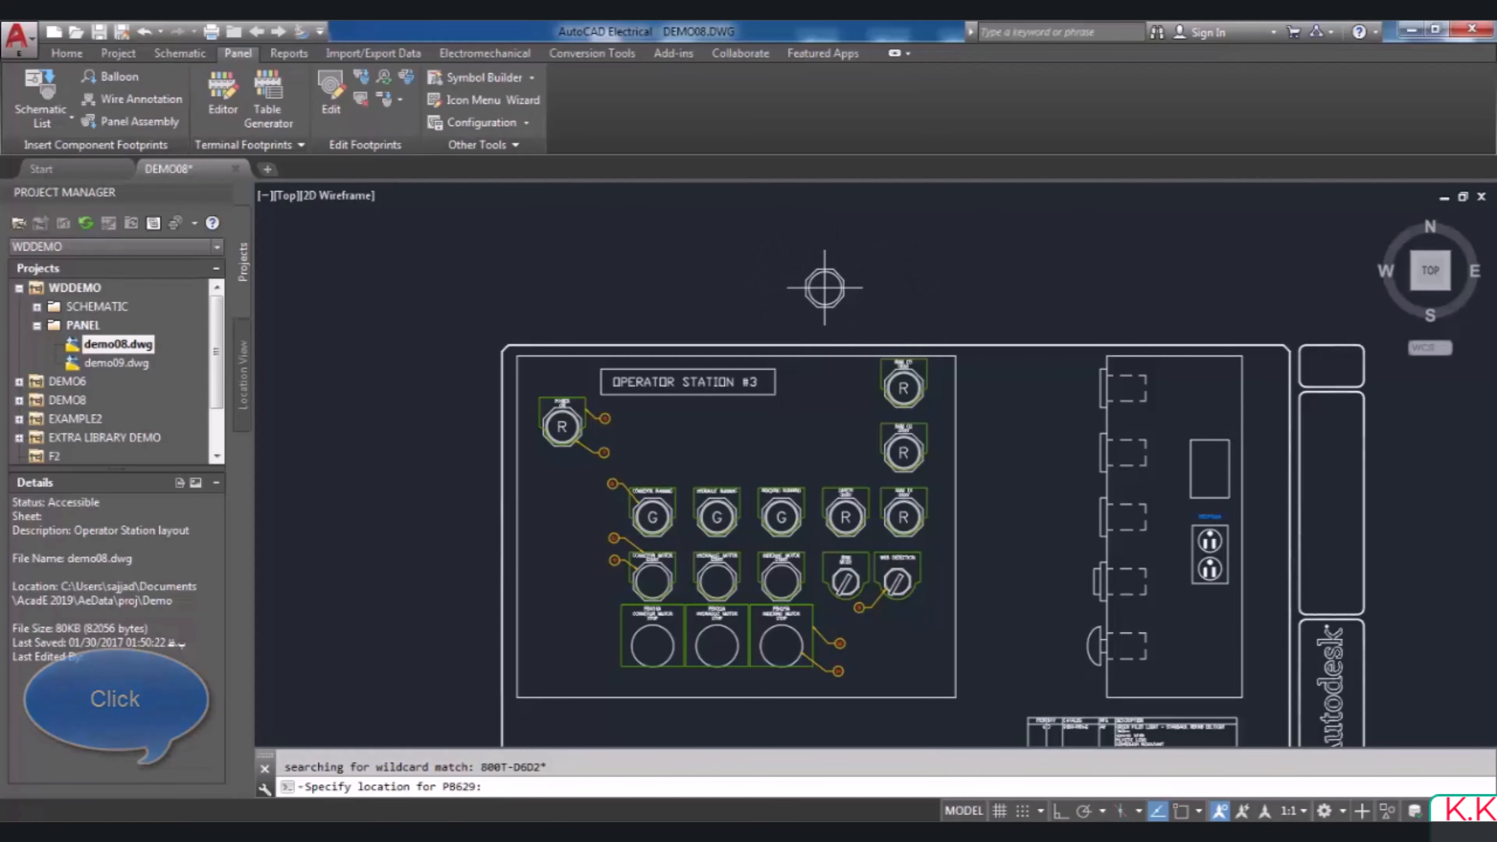
pyautogui.click(824, 288)
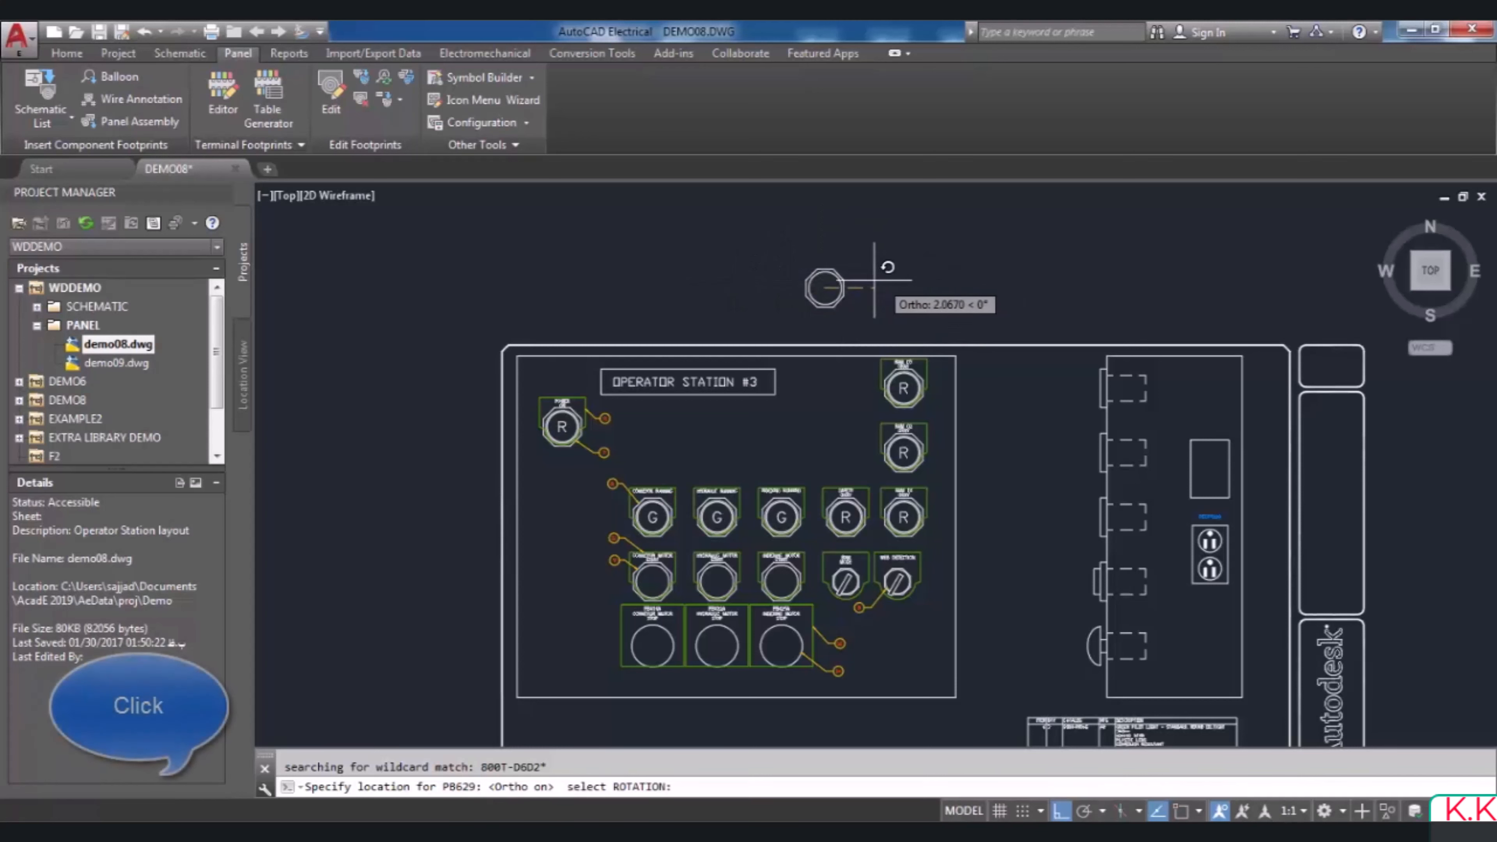
pyautogui.click(828, 326)
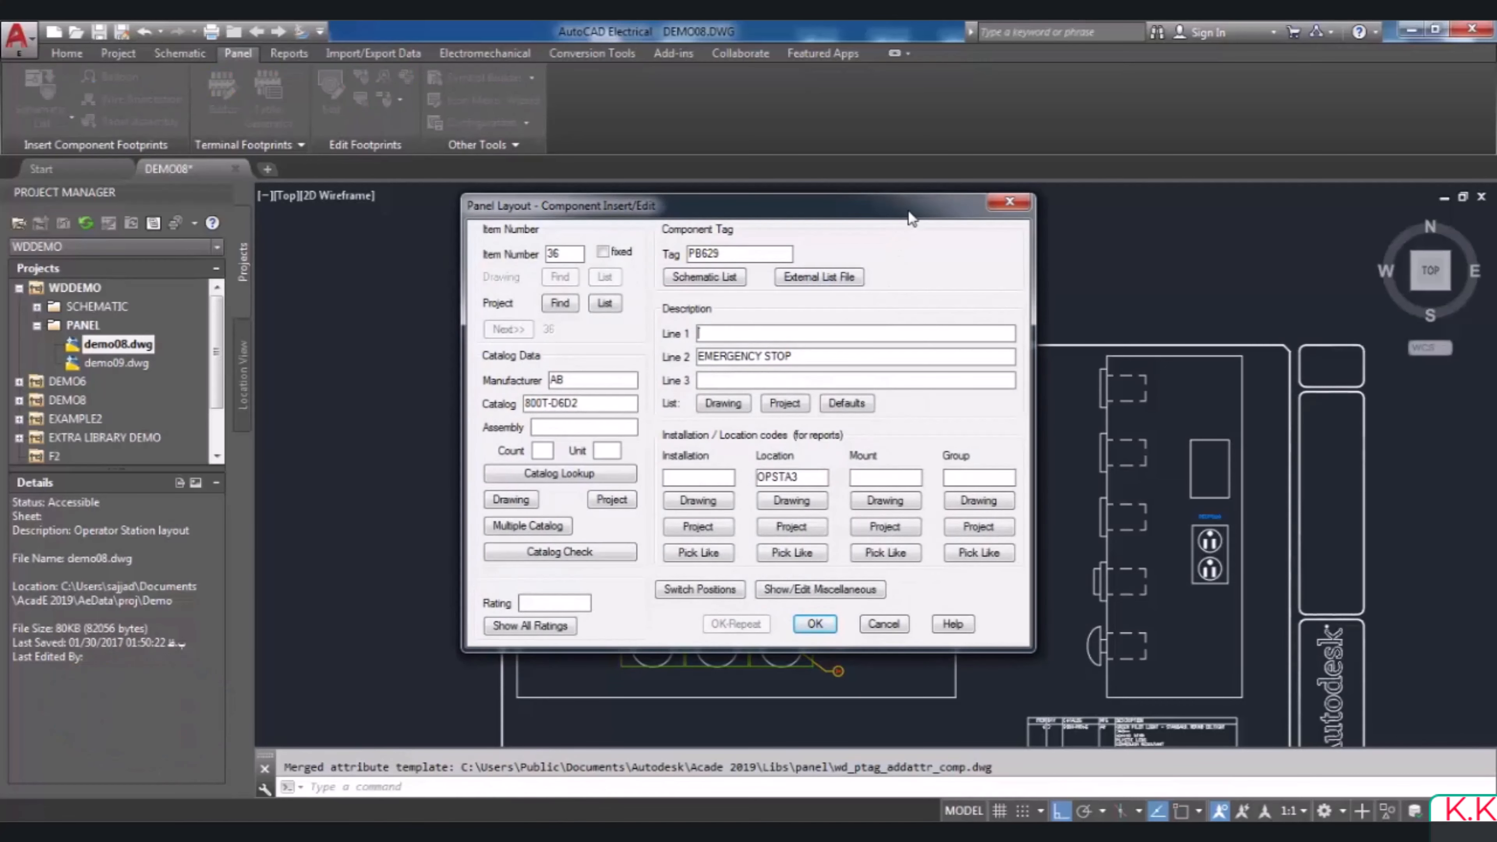
pyautogui.moveTo(908, 209); pyautogui.dragTo(637, 219)
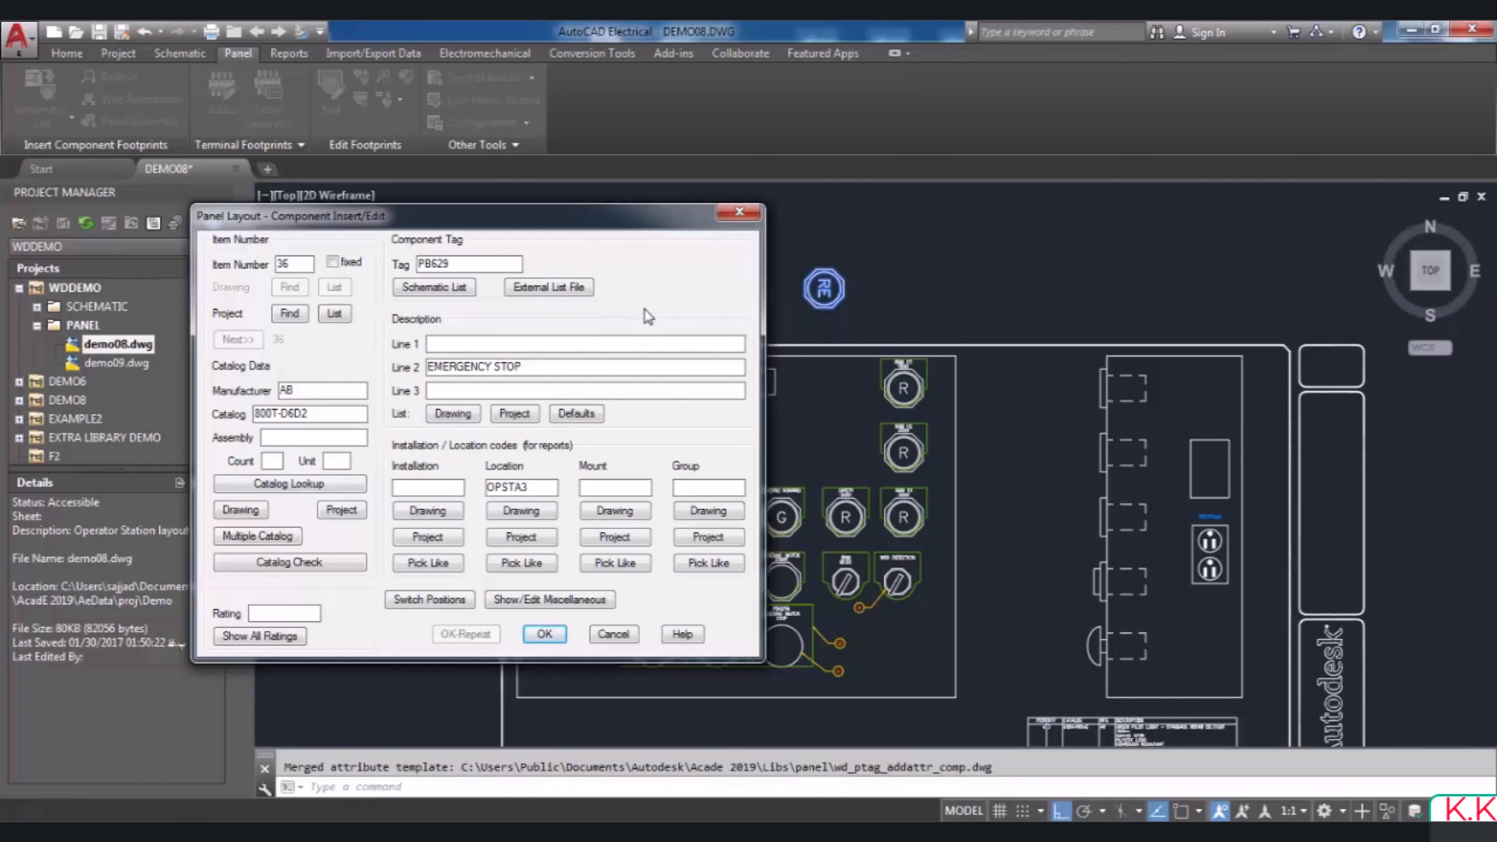
pyautogui.click(544, 634)
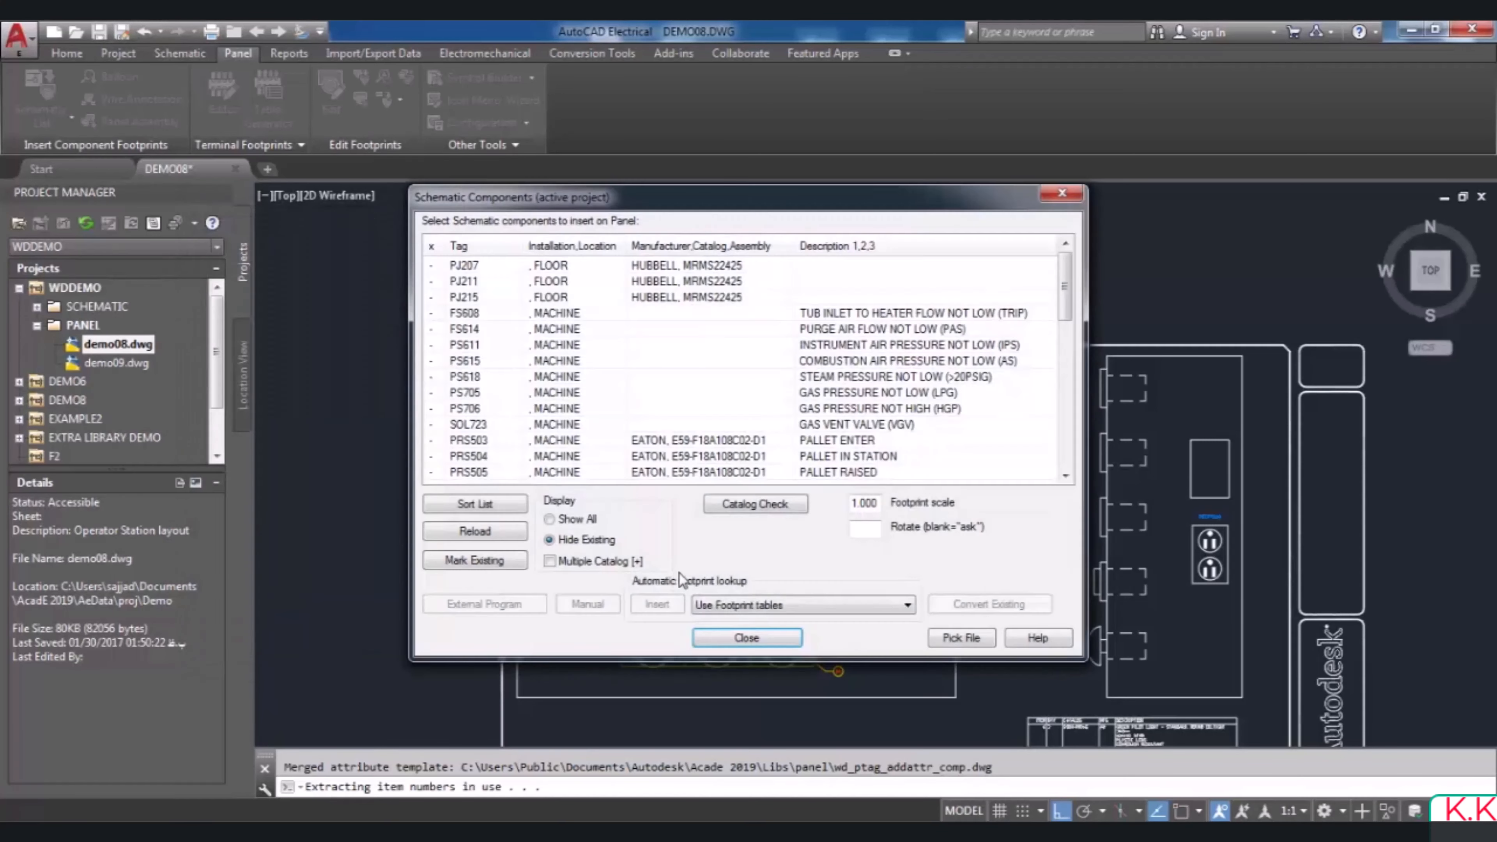
pyautogui.moveTo(949, 196); pyautogui.dragTo(596, 201)
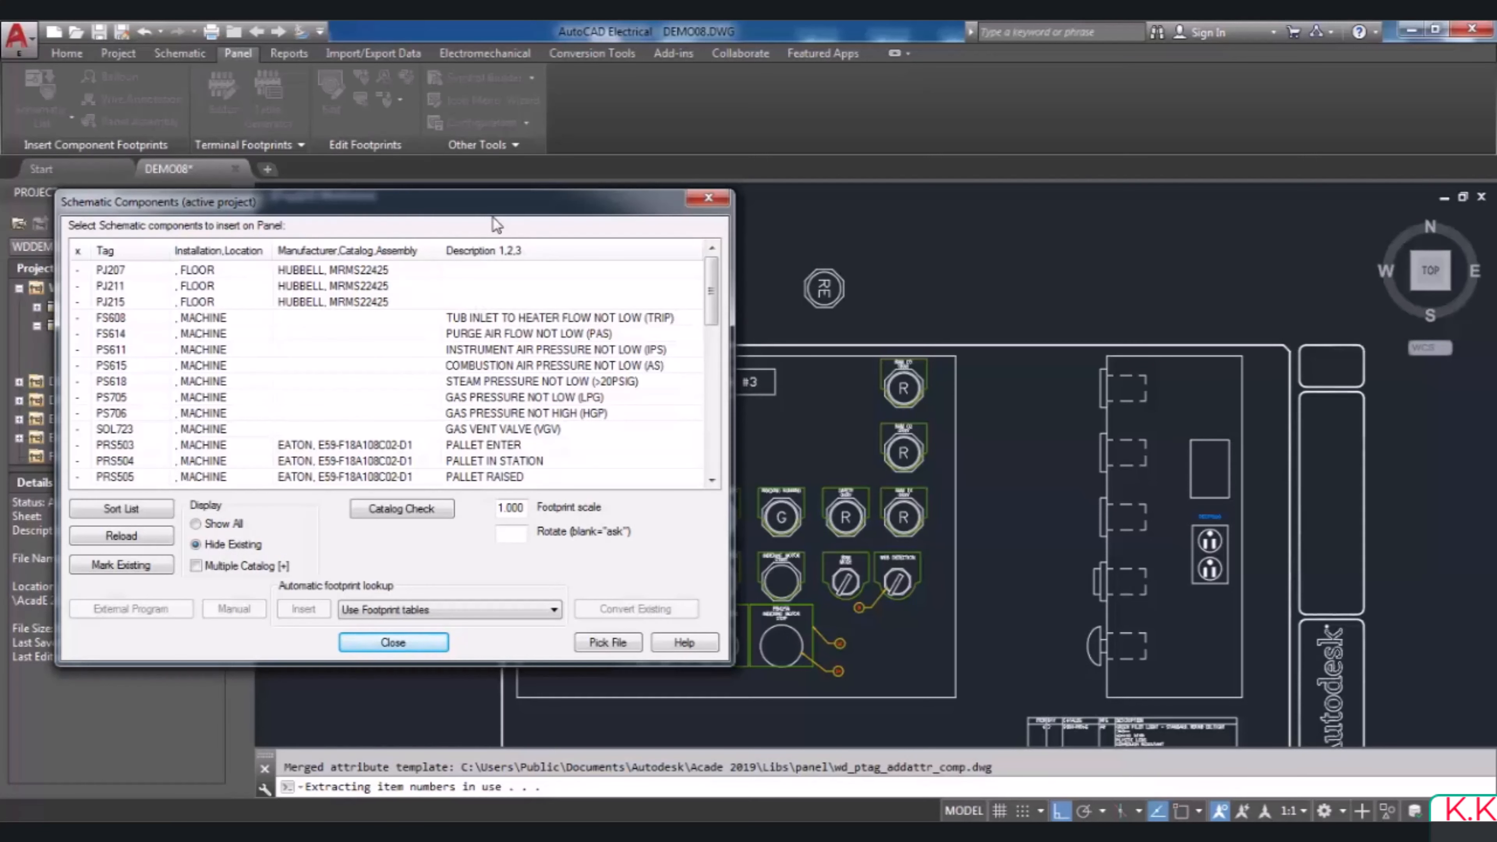
# Close the schematic components list
pyautogui.click(431, 652)
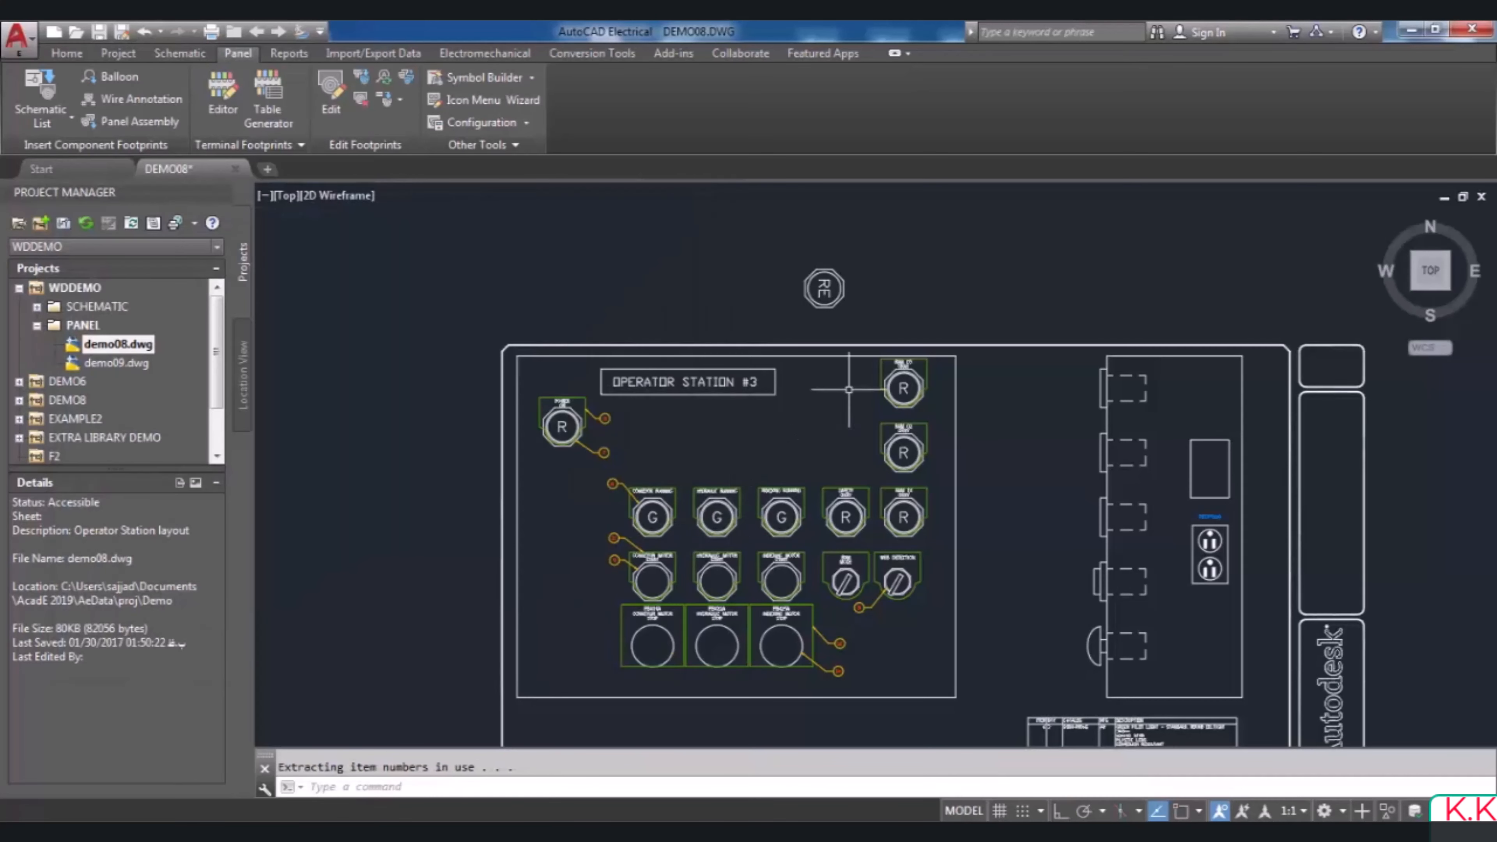
pyautogui.scroll(5, 890, 288)
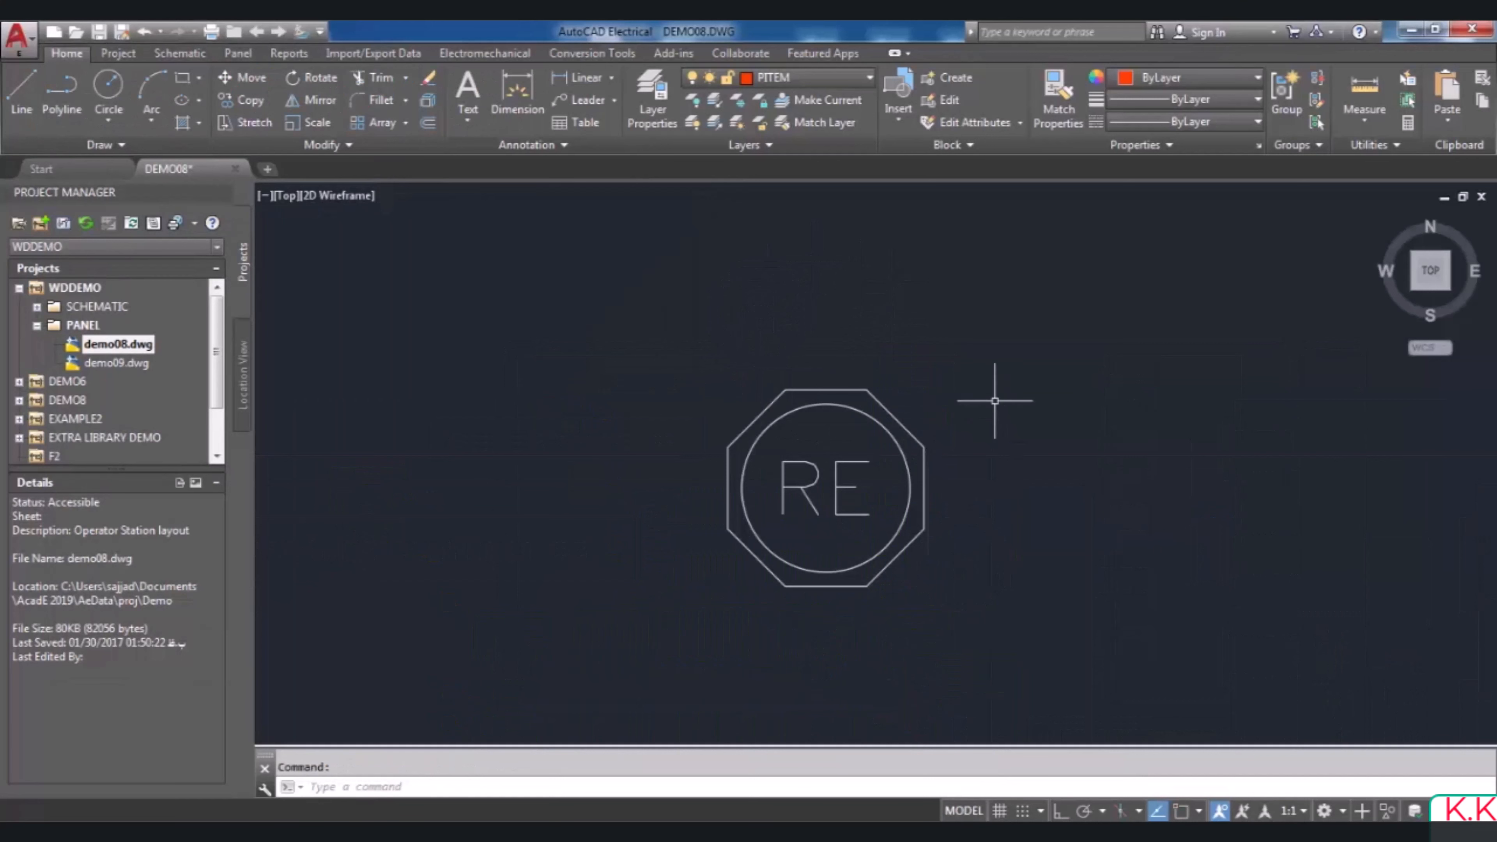
pyautogui.scroll(-2, 993, 394)
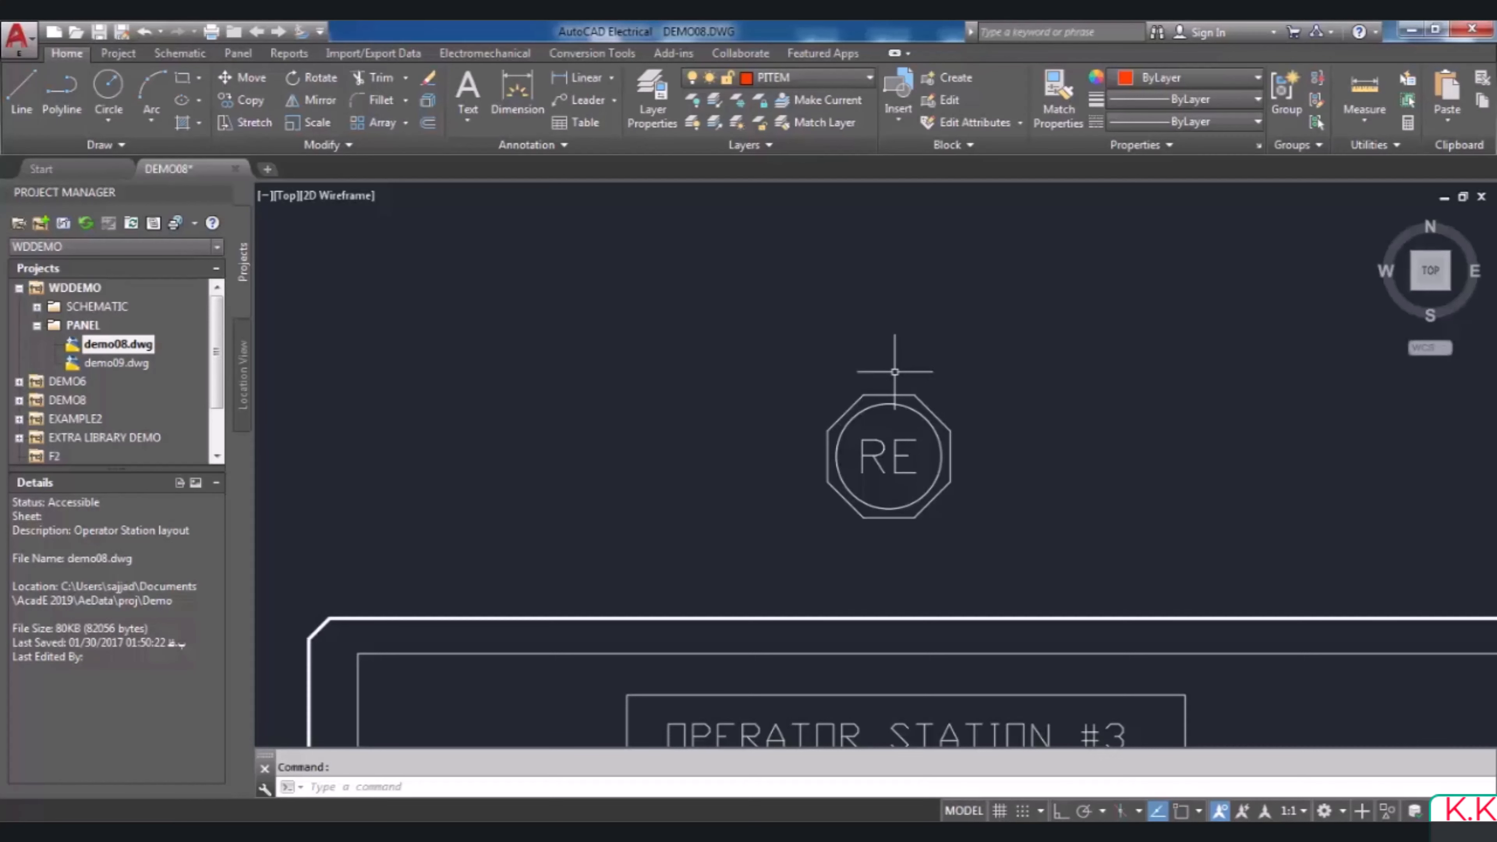
pyautogui.scroll(2, 896, 376)
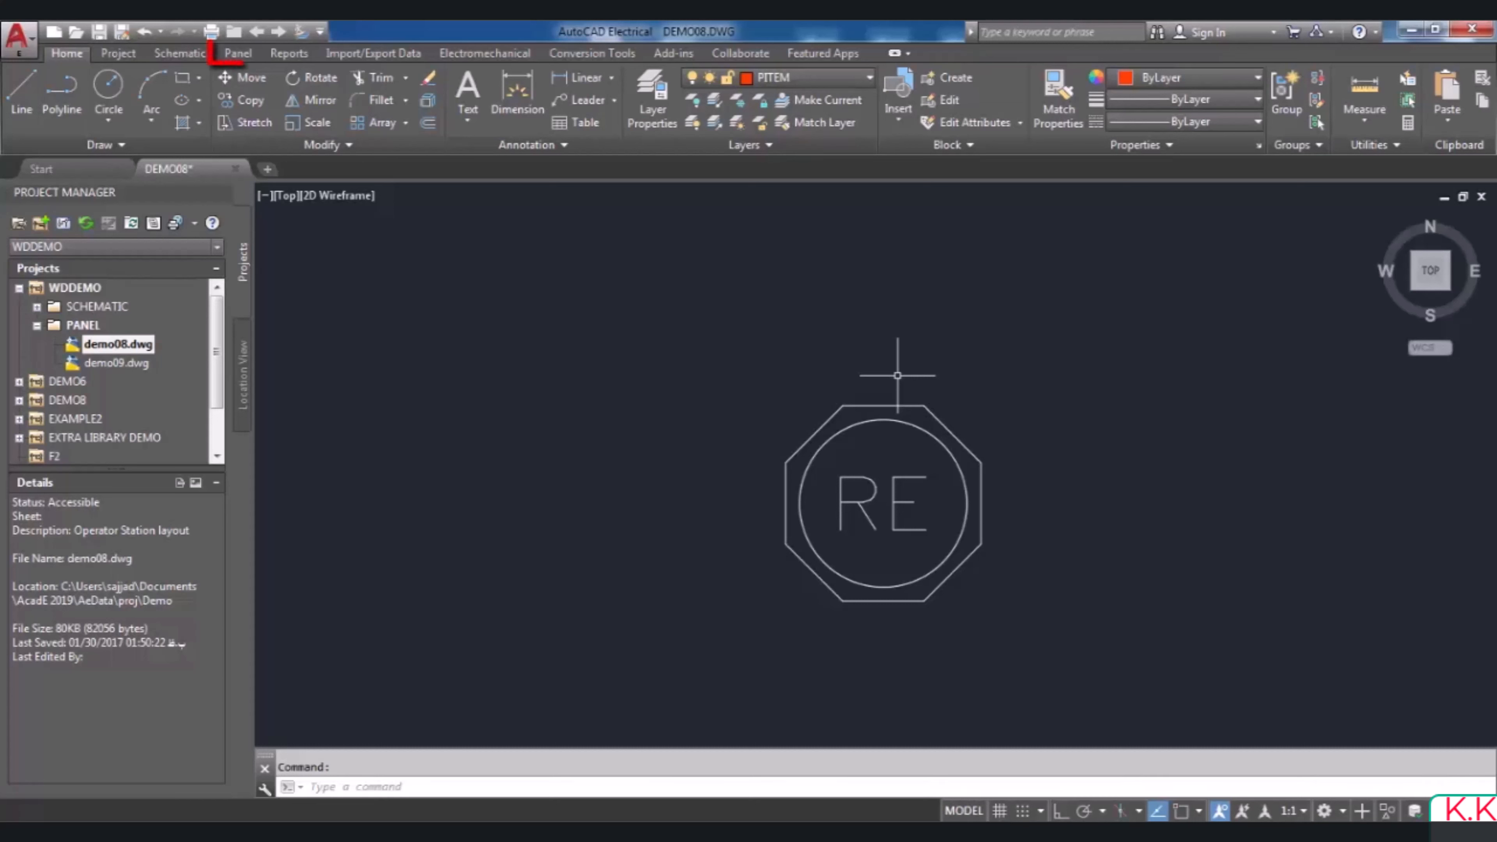
# Open the component data of the RE push button footprint above the panel for review and close it without changes
pyautogui.click(236, 56)
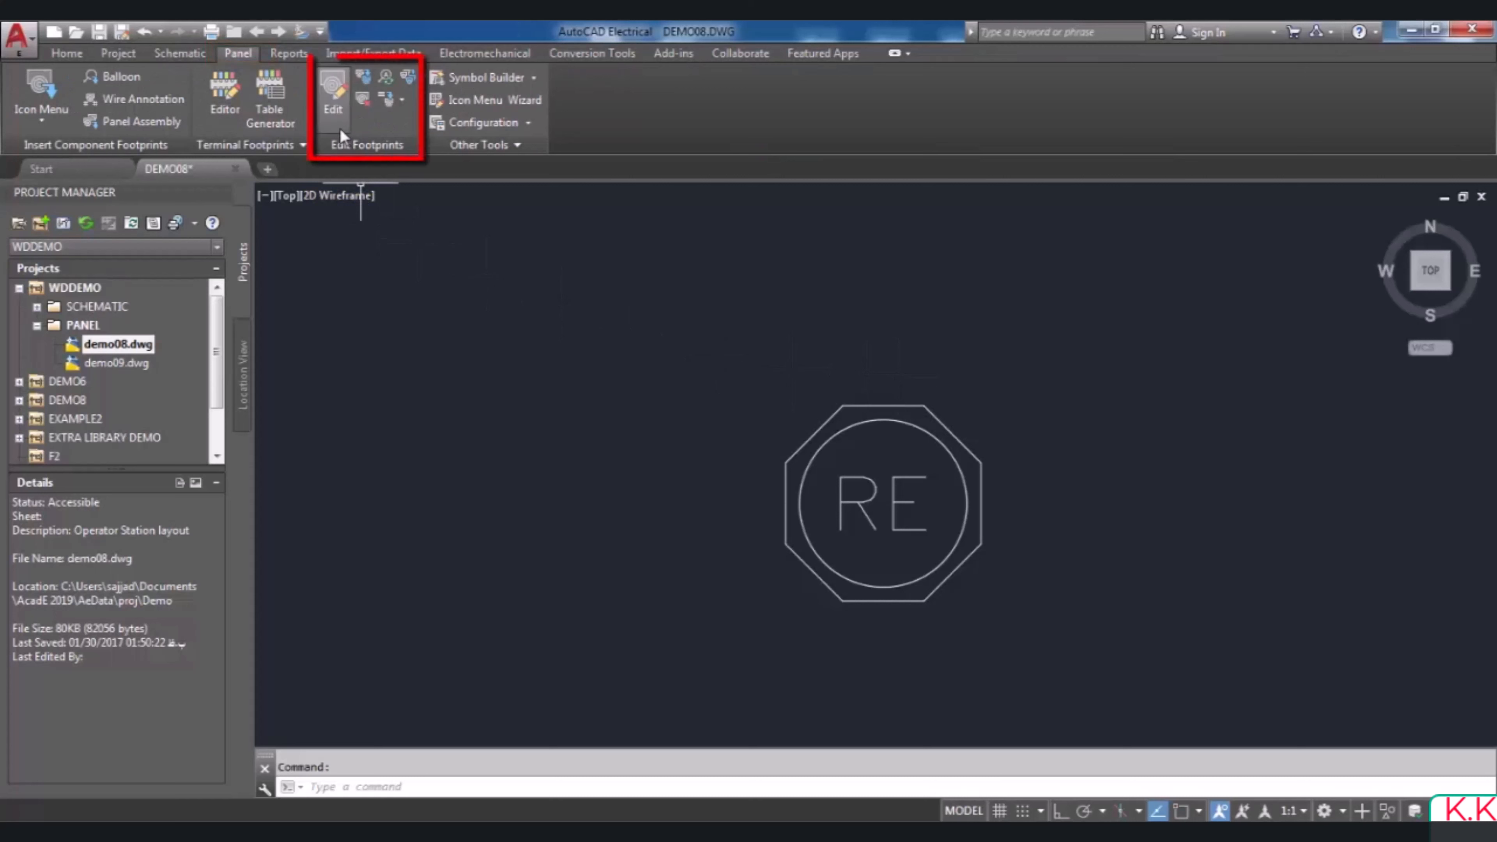
pyautogui.click(333, 94)
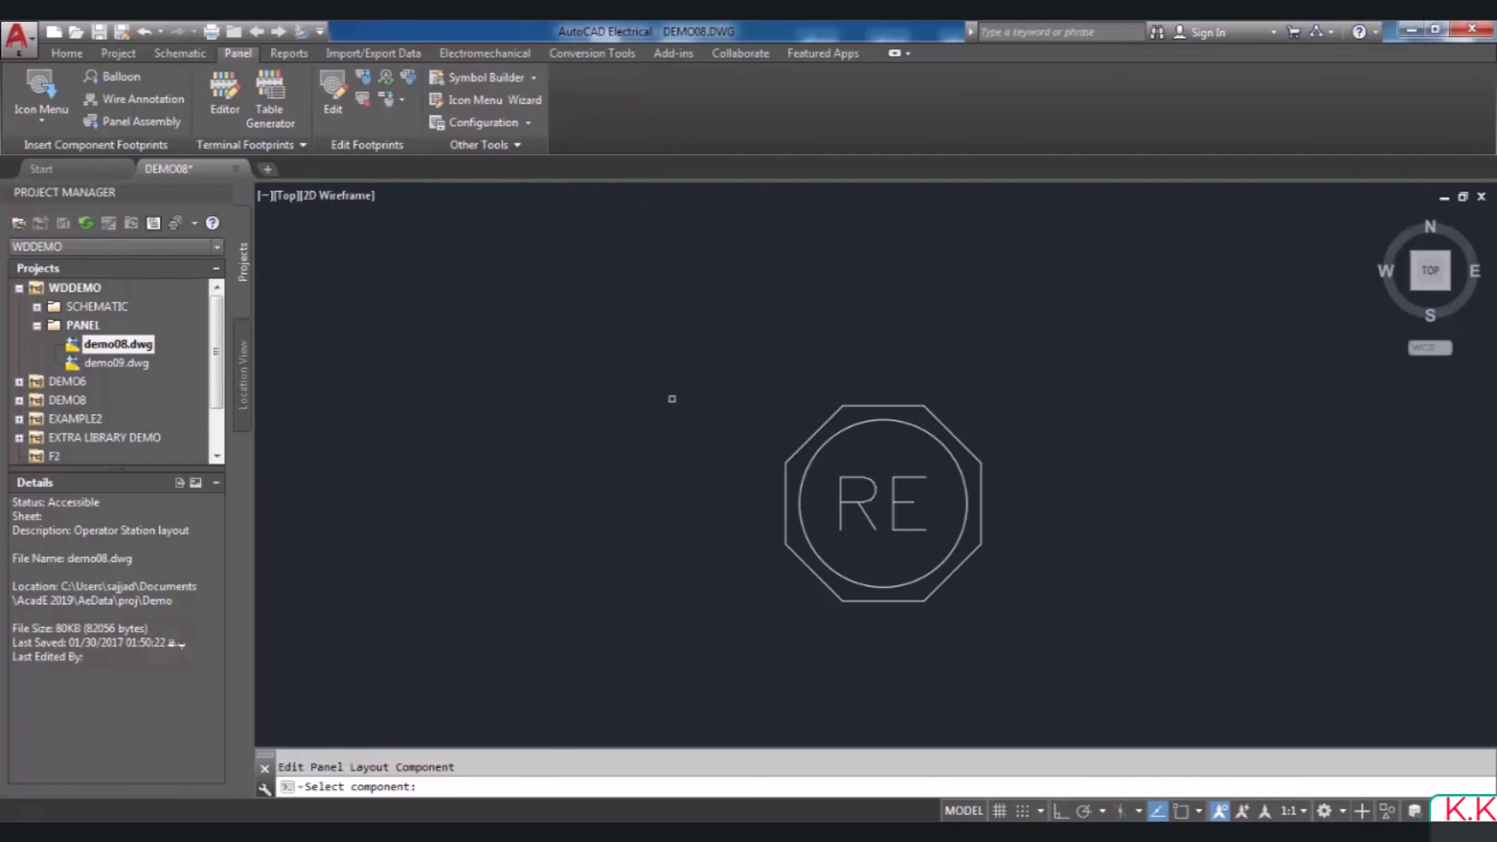
pyautogui.scroll(-1, 697, 409)
pyautogui.scroll(1, 755, 406)
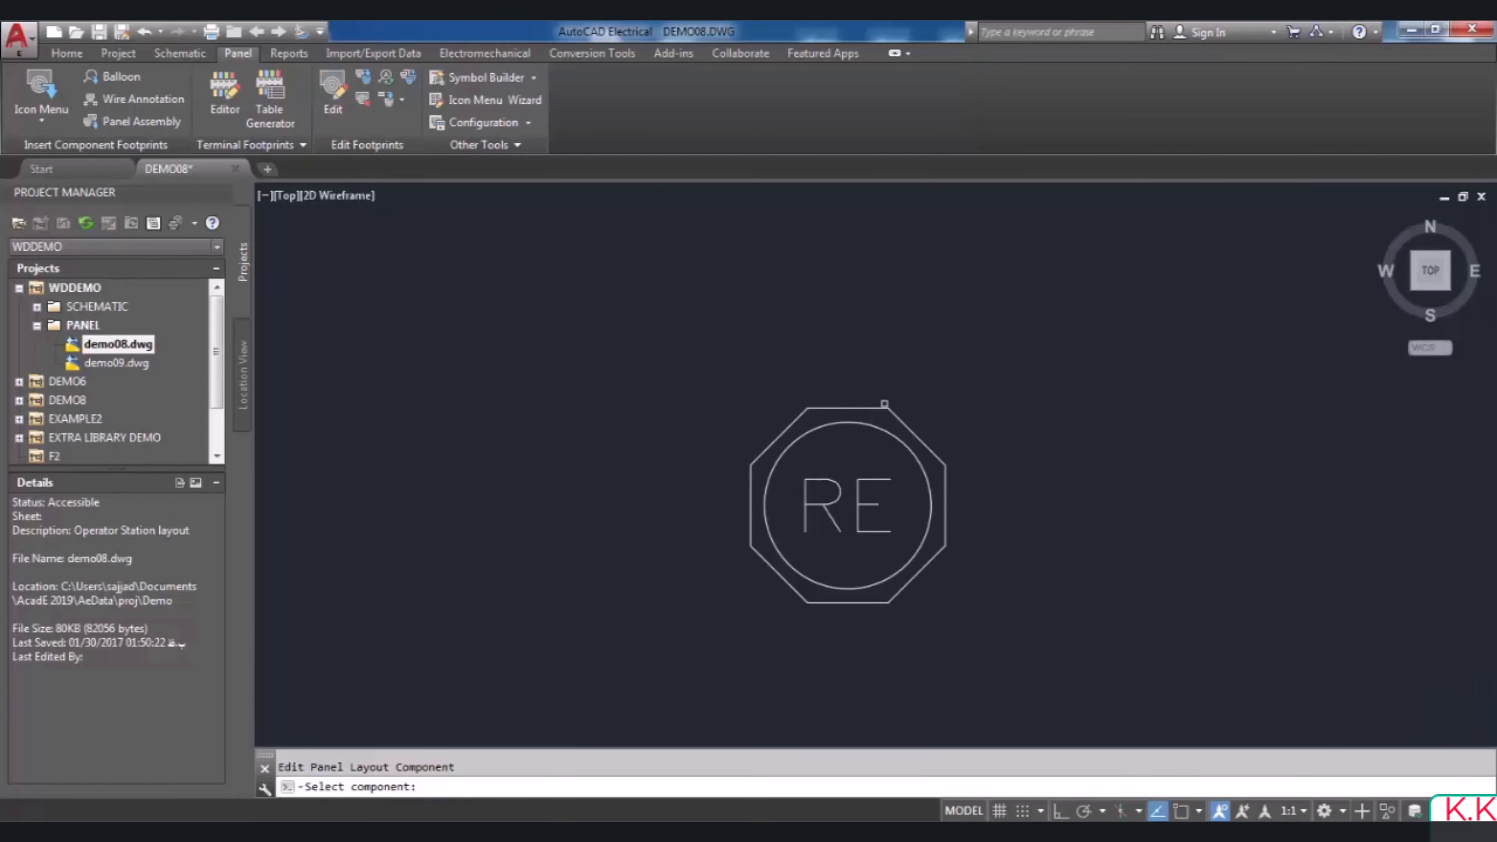
pyautogui.click(856, 408)
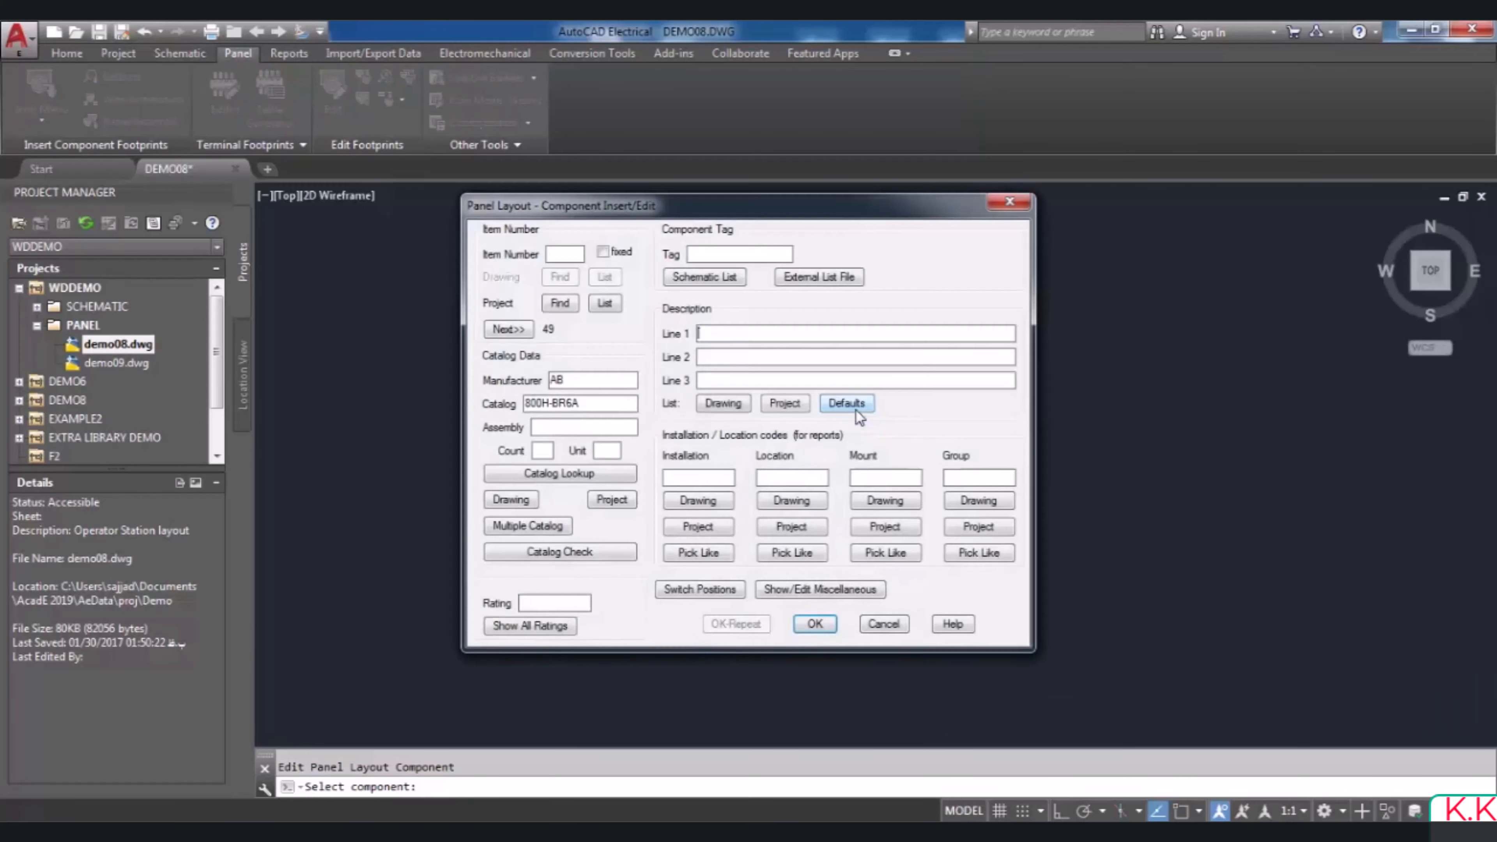
pyautogui.moveTo(905, 207); pyautogui.dragTo(624, 211)
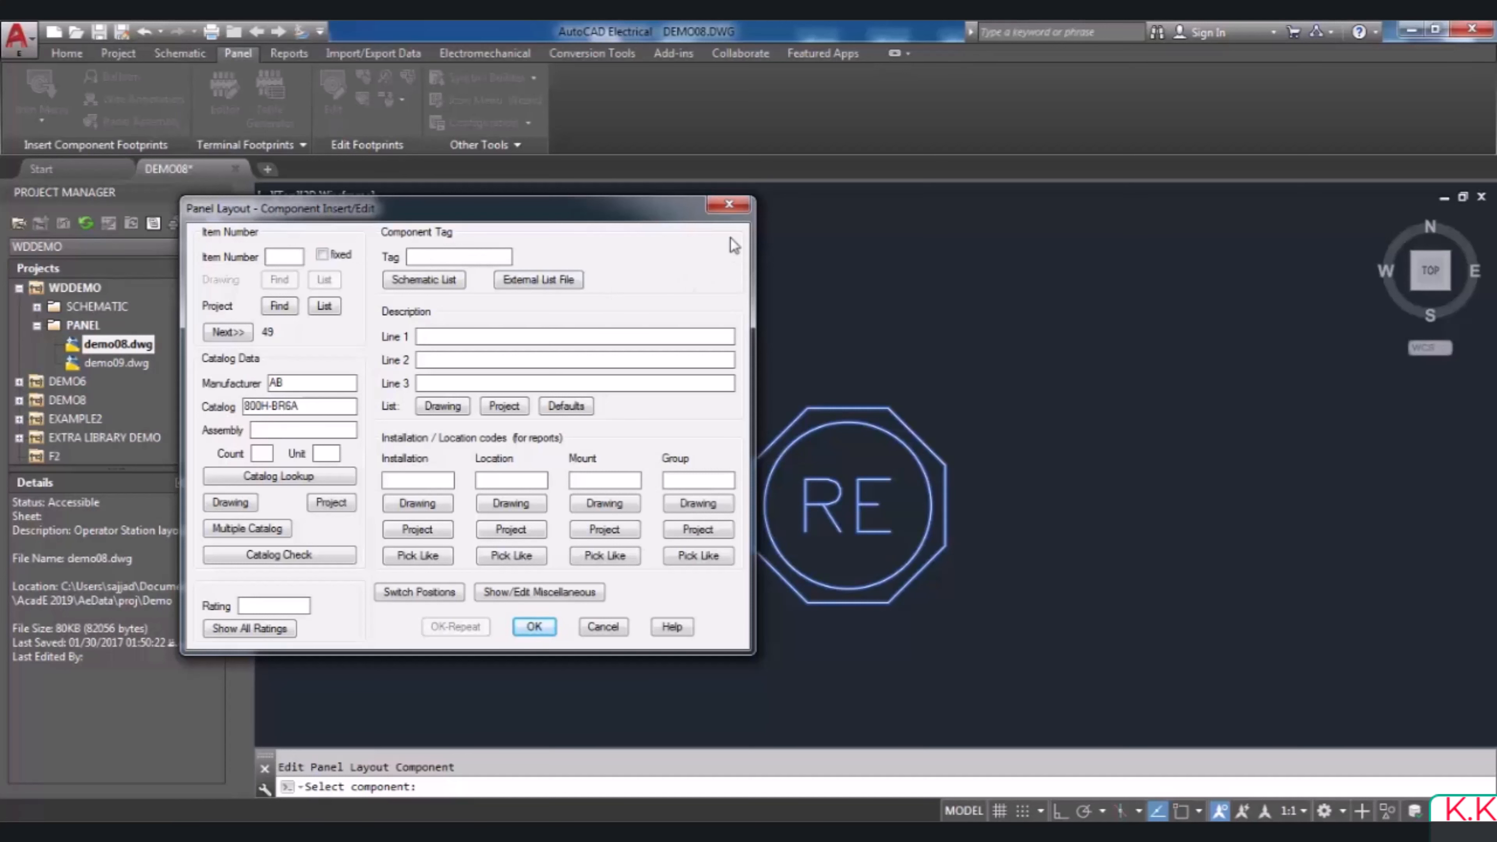
pyautogui.click(730, 204)
# Examine the item numbers and descriptions in the bill of materials table below the panel's side view
pyautogui.scroll(-5, 768, 318)
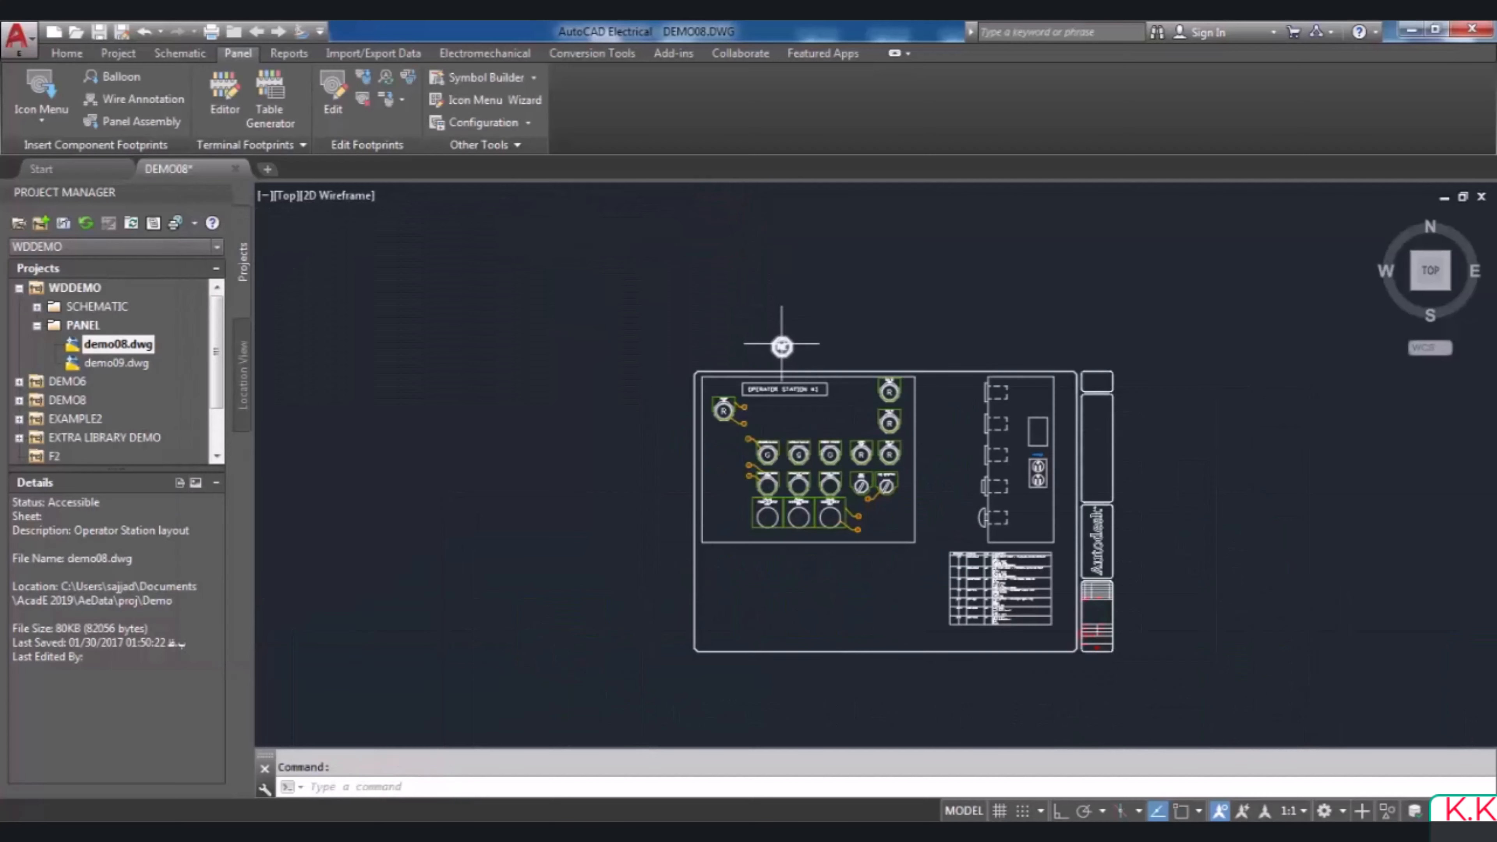
pyautogui.scroll(3, 996, 649)
pyautogui.scroll(2, 1009, 600)
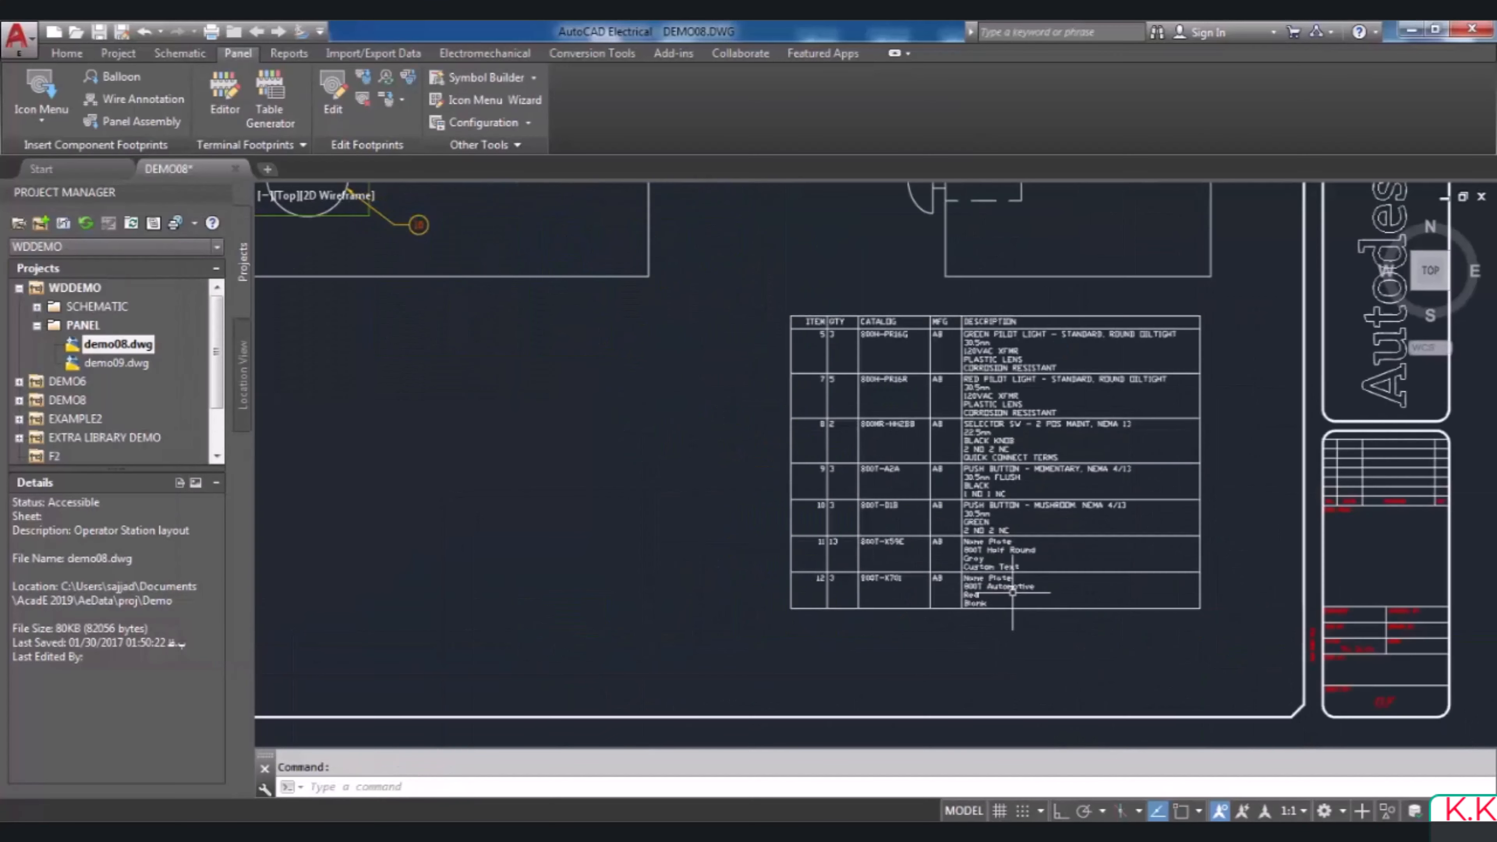
pyautogui.scroll(2, 1035, 439)
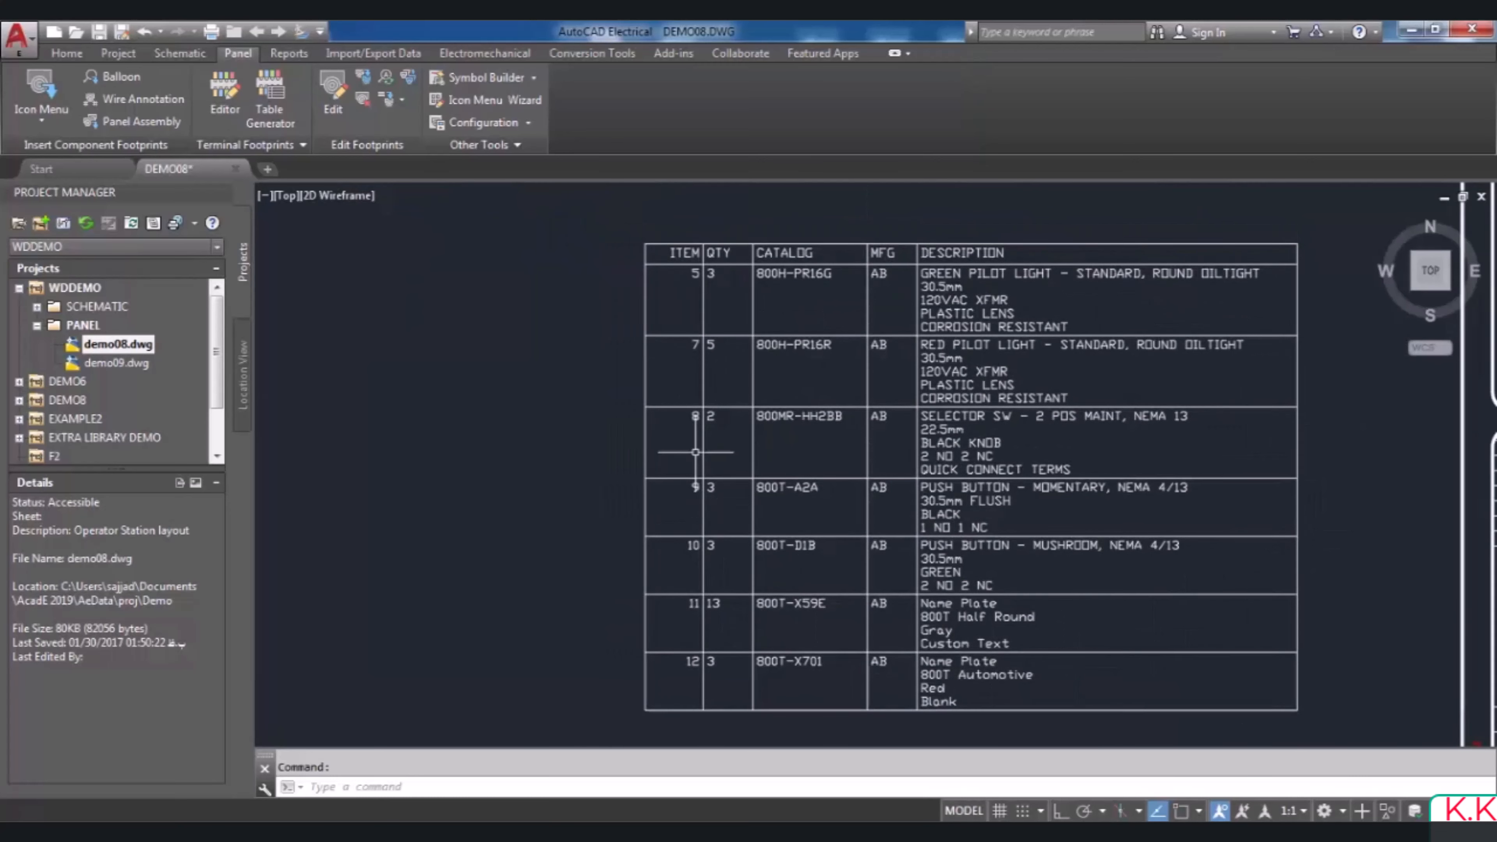
pyautogui.scroll(5, 687, 248)
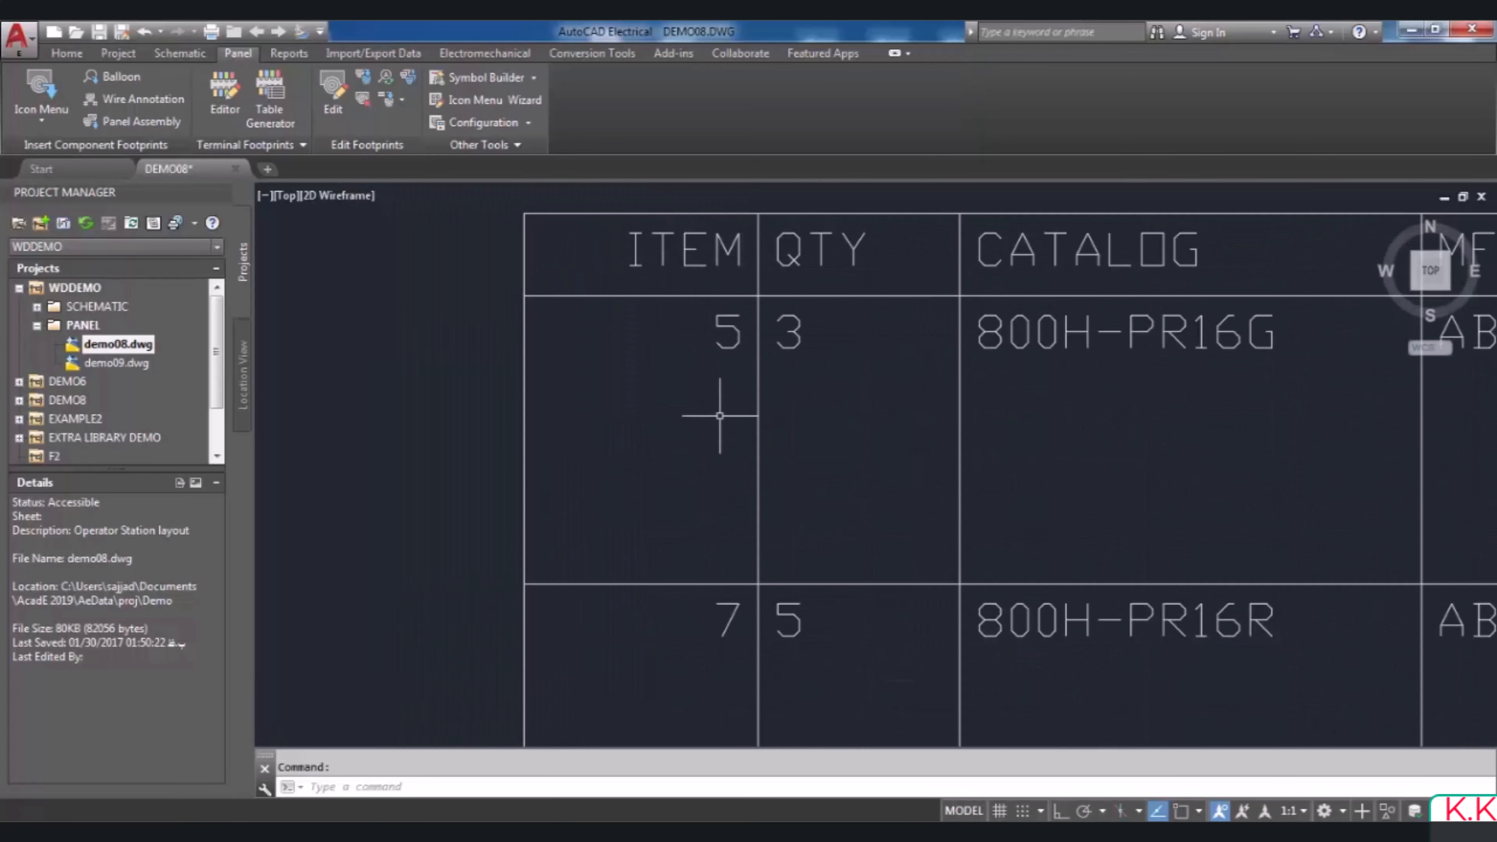
pyautogui.click(727, 324)
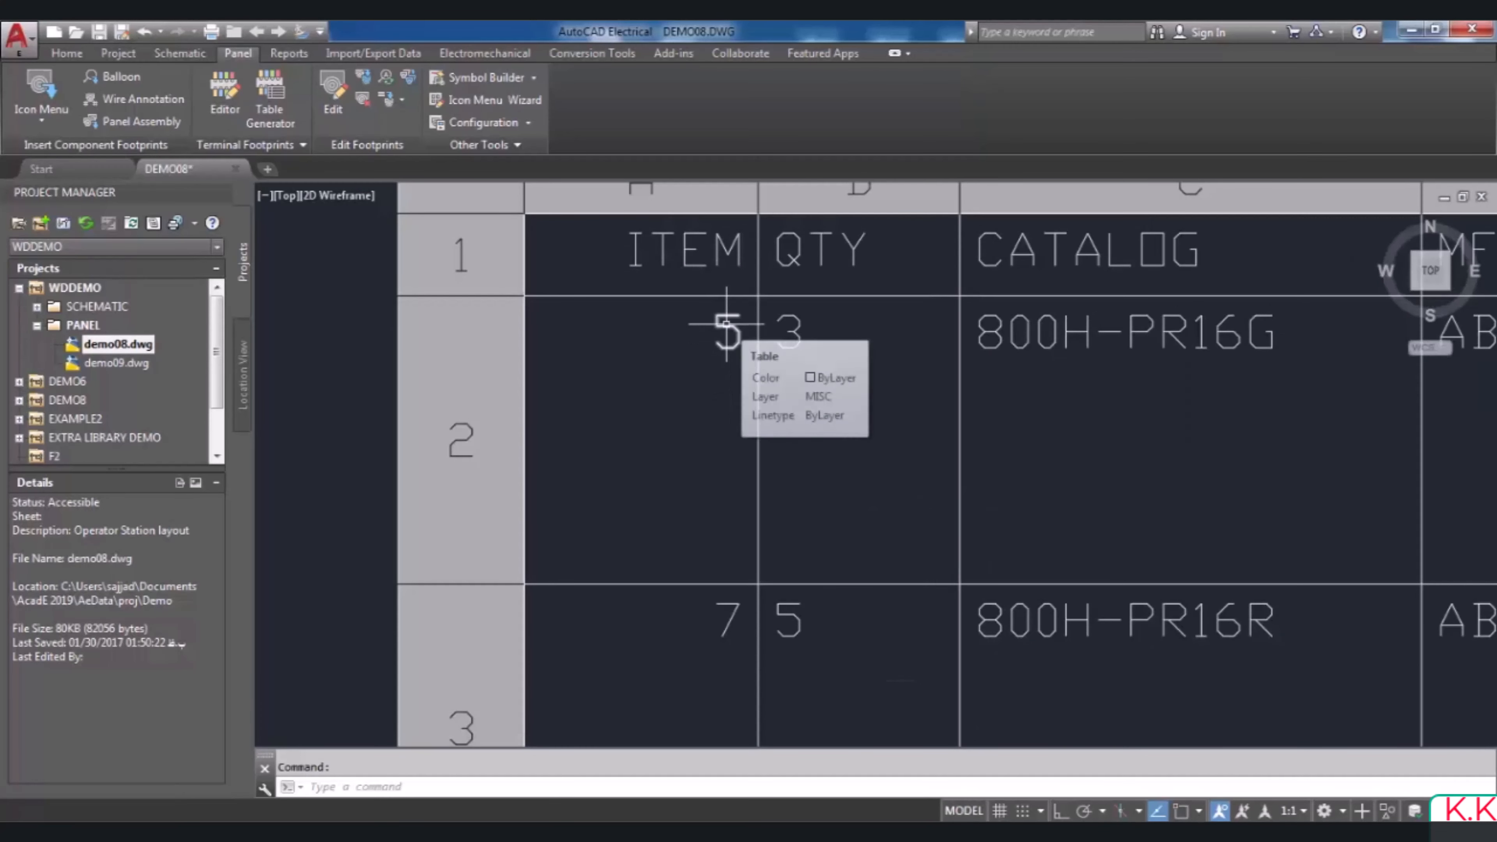
pyautogui.press('Escape')
pyautogui.scroll(-4, 710, 330)
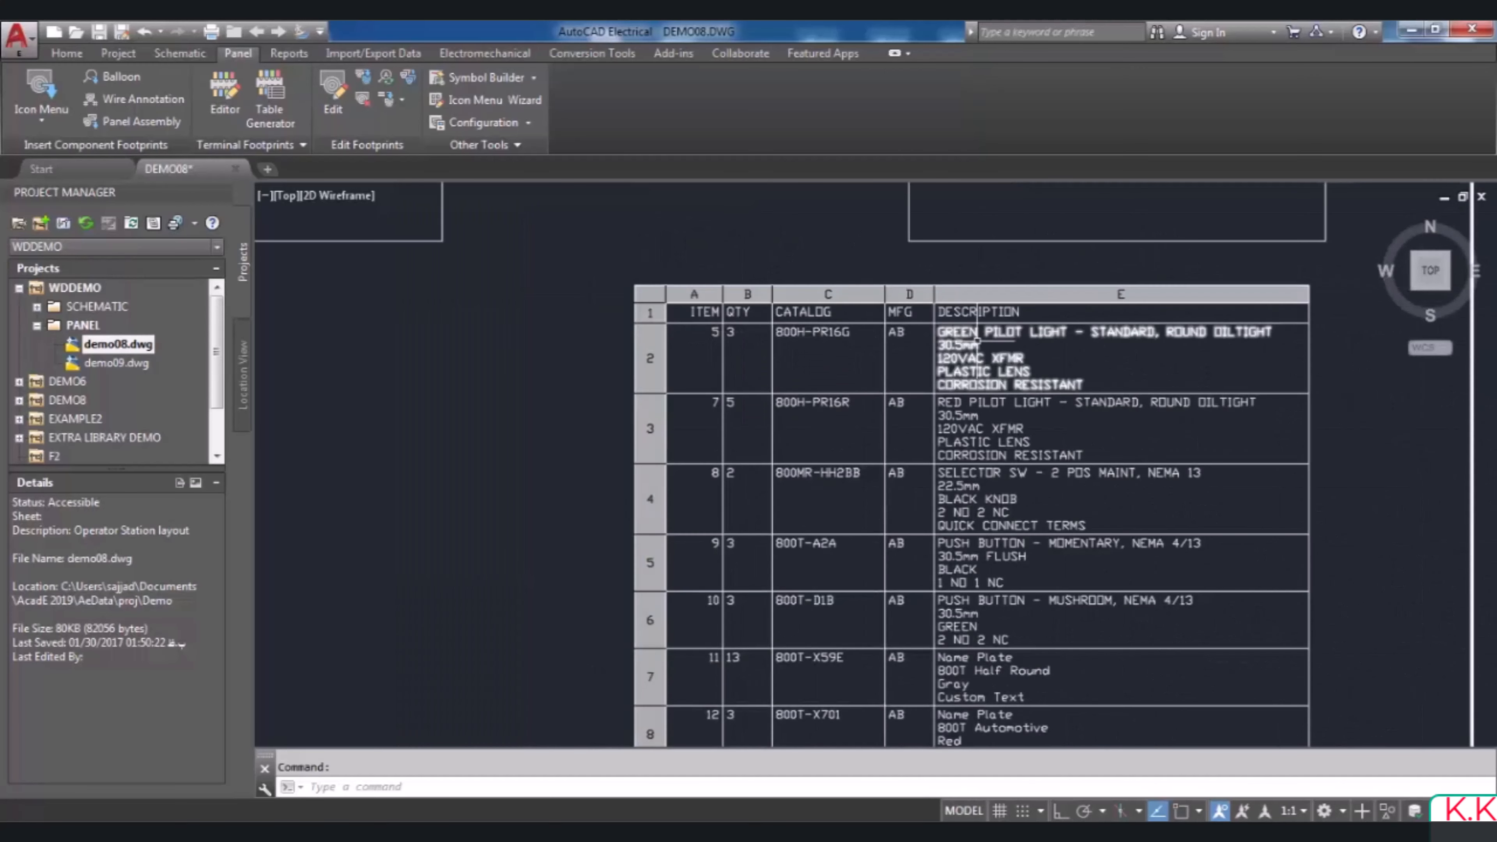
# Examine the quantity and catalog columns of the bill of materials table
pyautogui.scroll(3, 760, 303)
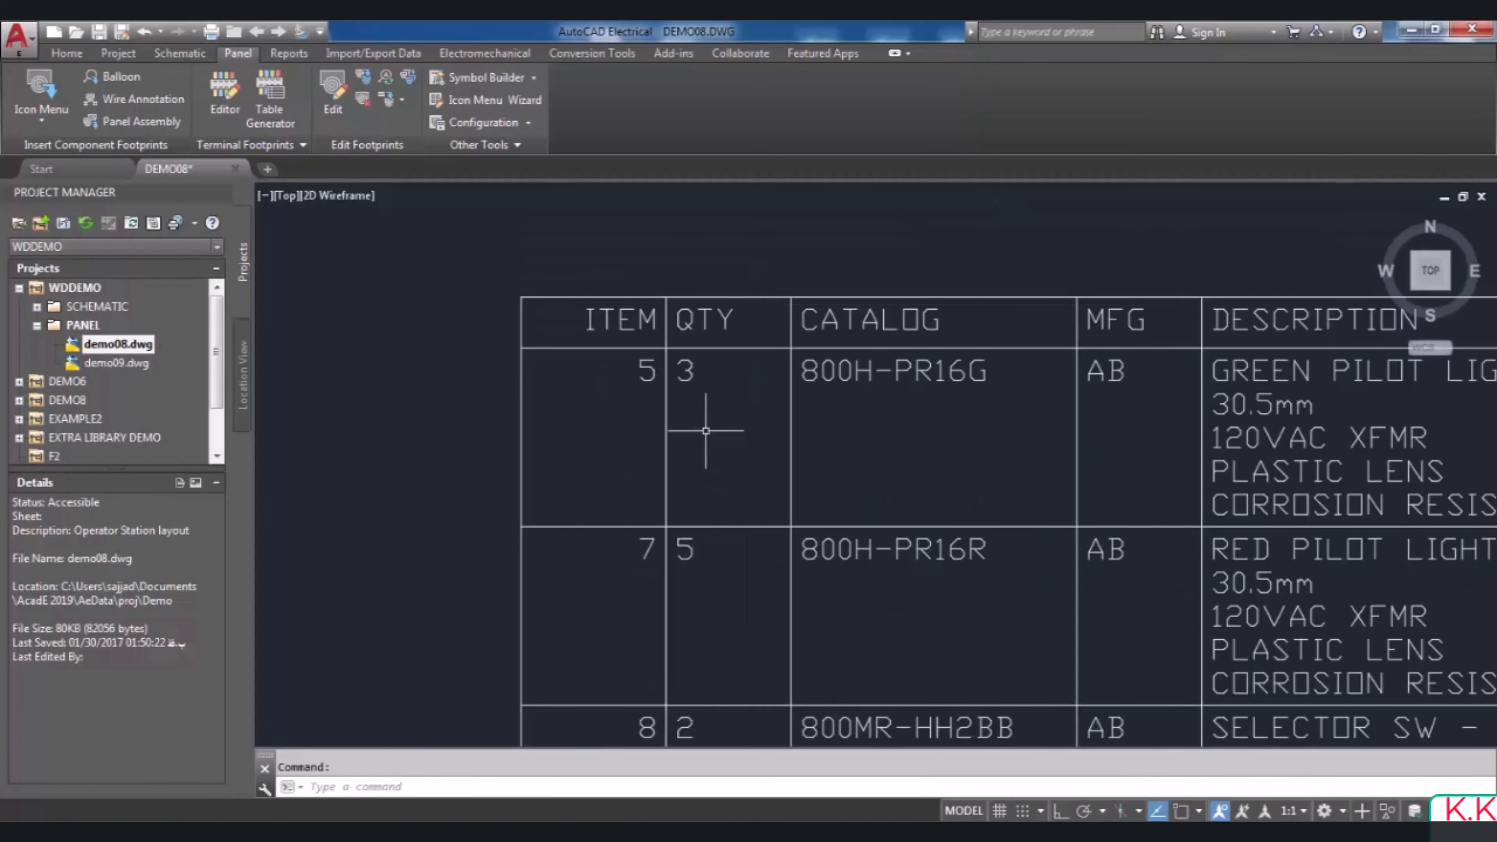
pyautogui.click(690, 320)
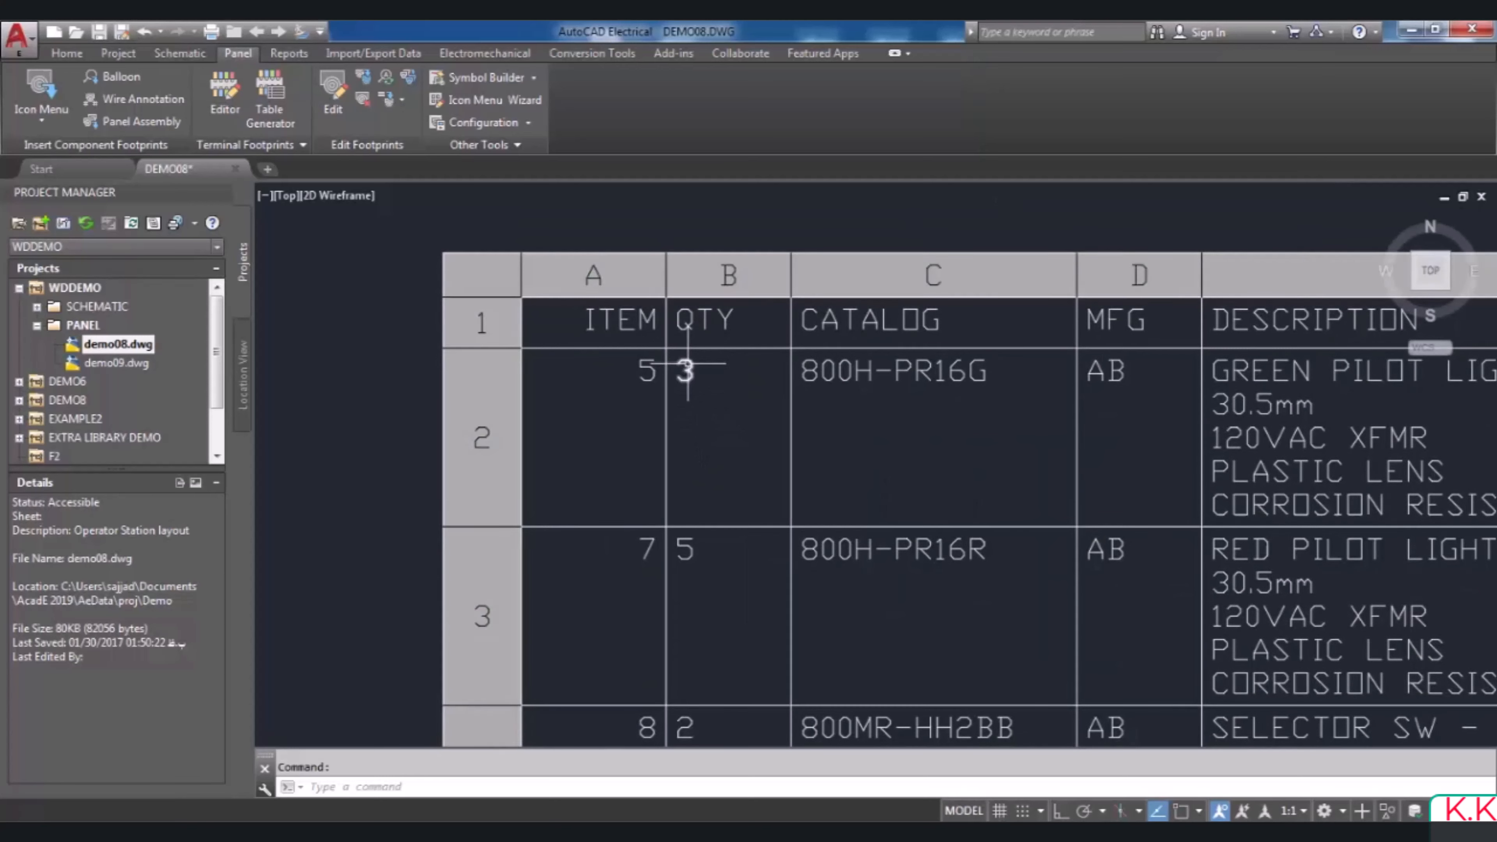
pyautogui.press('Escape')
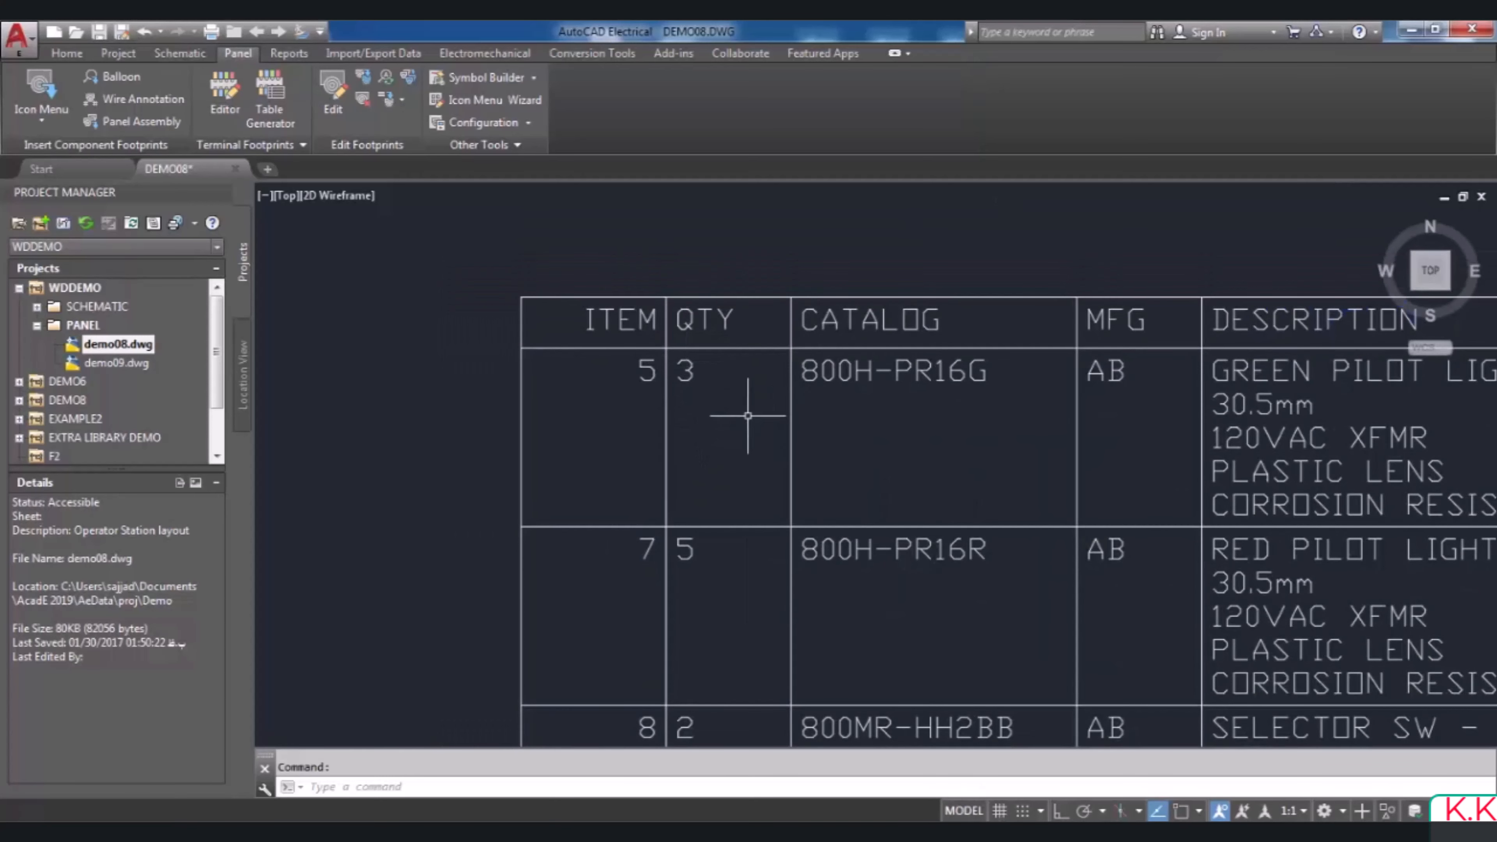
pyautogui.scroll(-4, 752, 408)
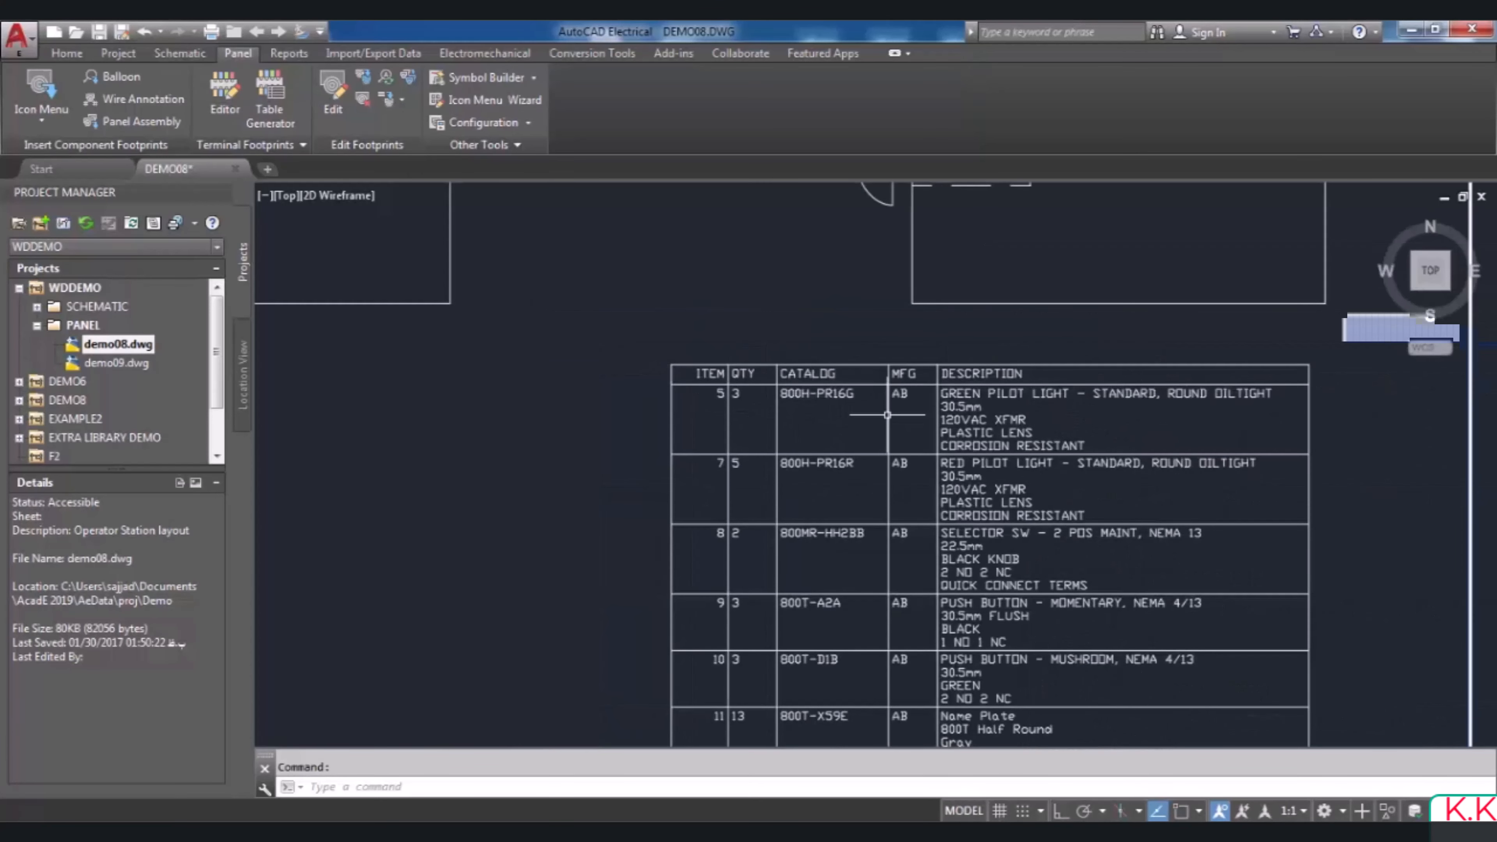
pyautogui.scroll(2, 846, 407)
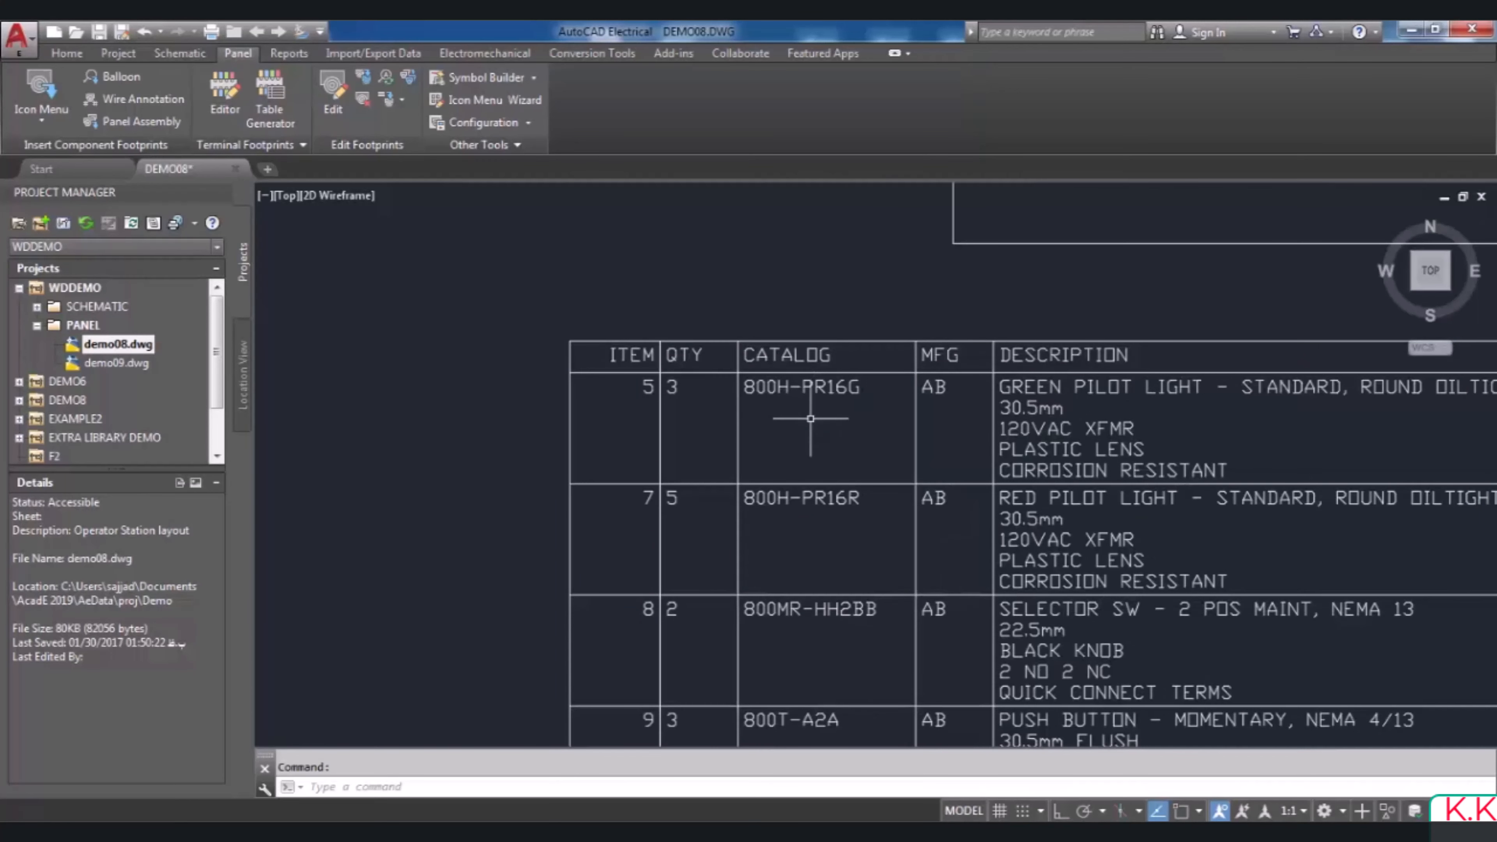
pyautogui.scroll(-3, 810, 439)
pyautogui.scroll(-2, 810, 438)
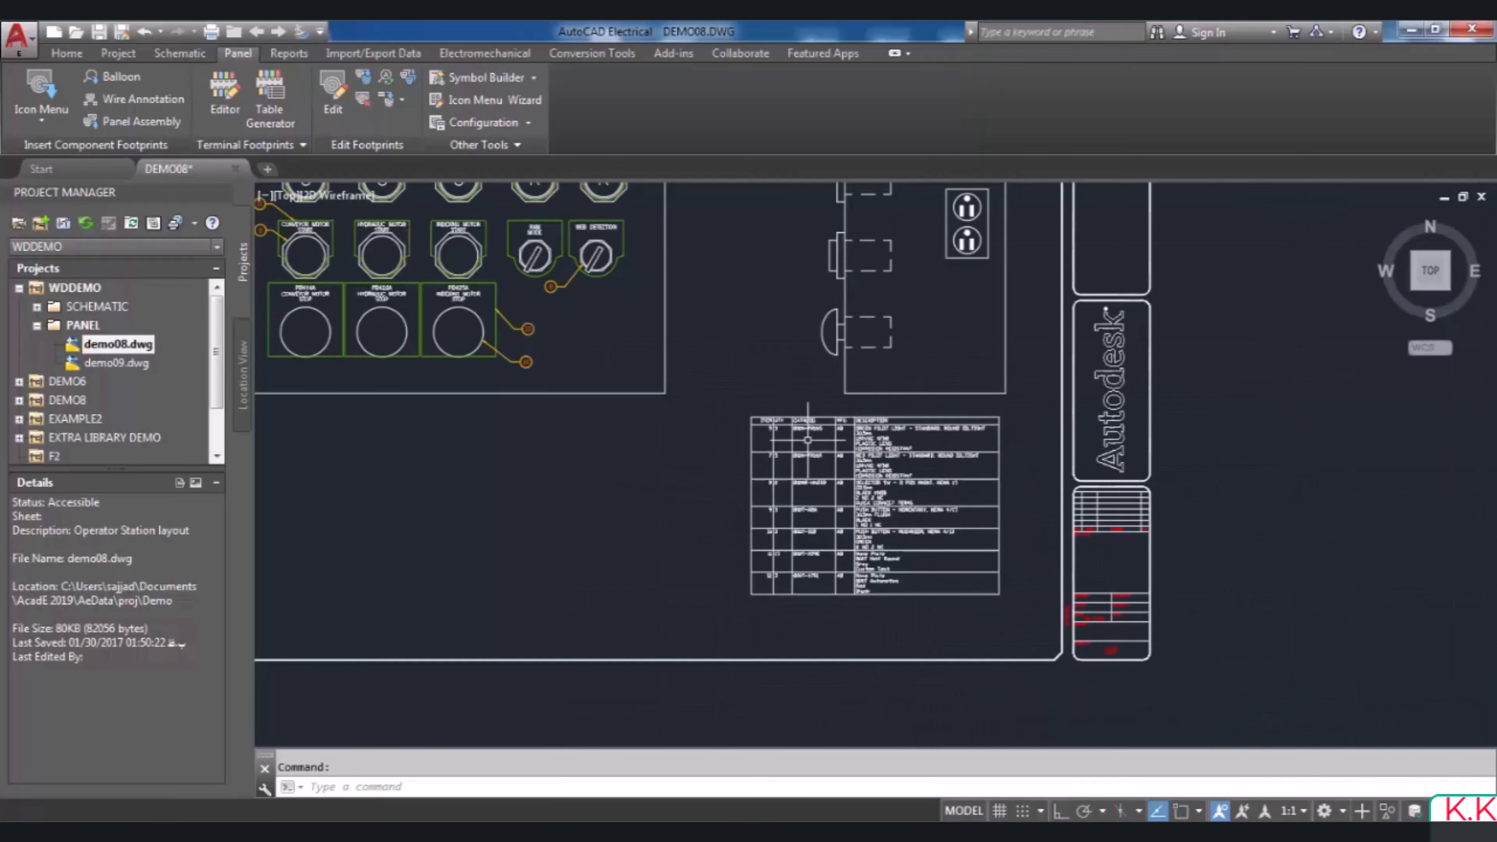
pyautogui.scroll(4, 743, 425)
pyautogui.scroll(-4, 563, 295)
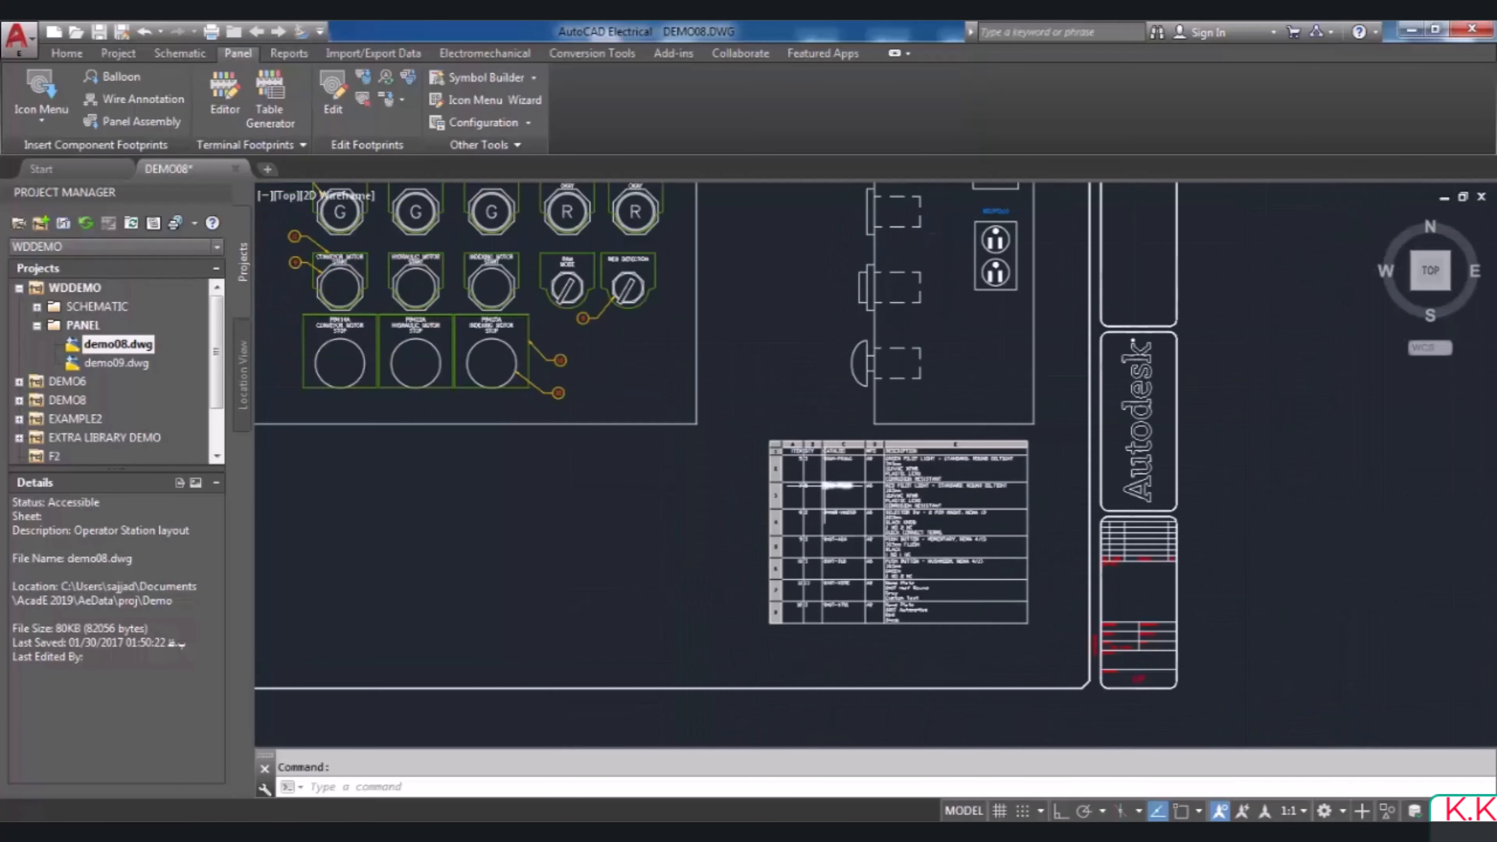
# Review the item number in the CONVEYOR RUNNING pilot light footprint's component data and close it without changes
pyautogui.scroll(2, 571, 327)
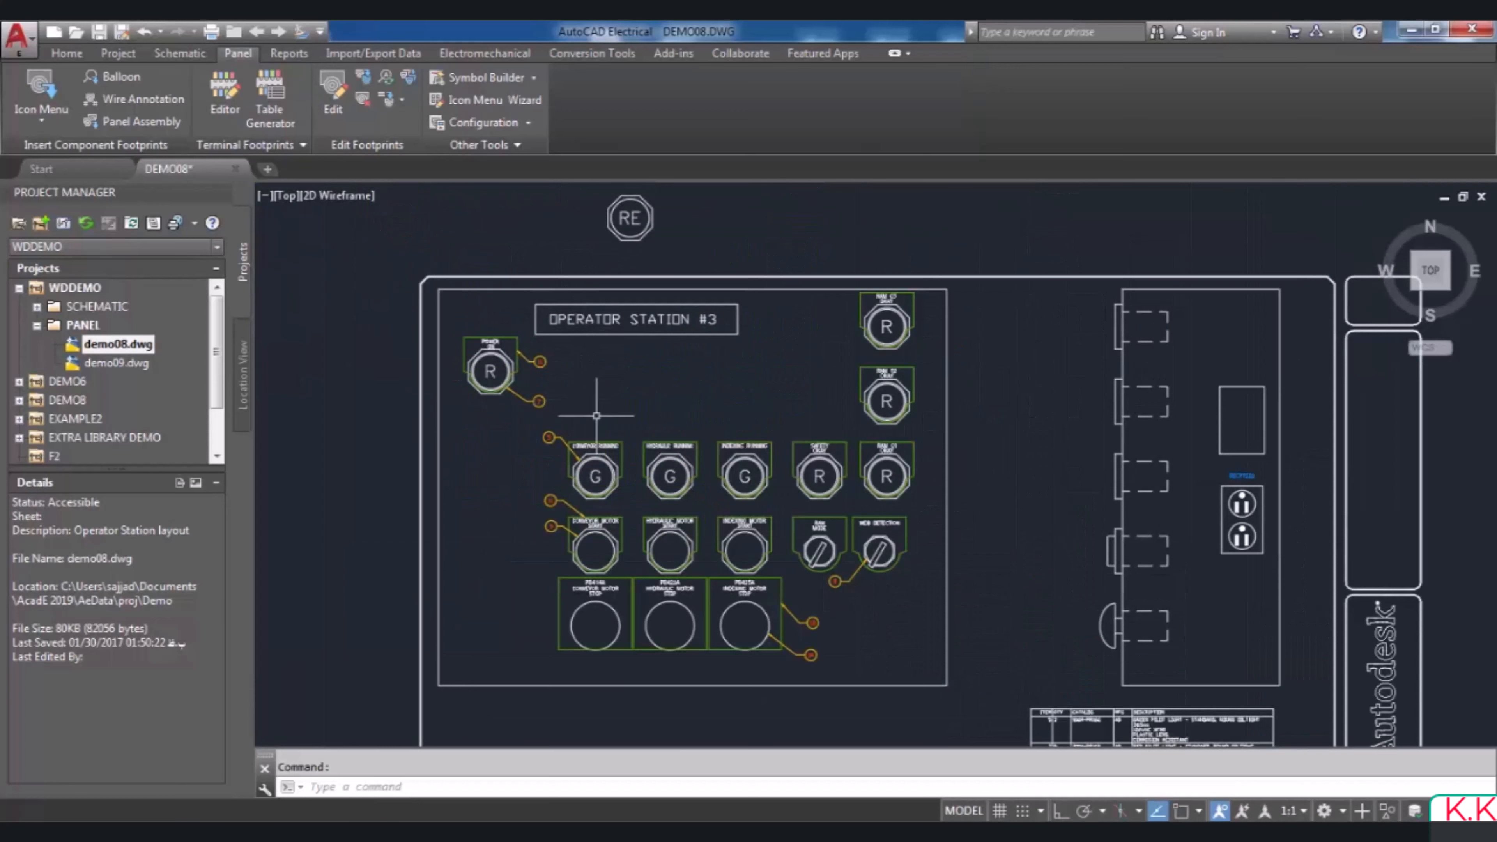
pyautogui.scroll(7, 583, 413)
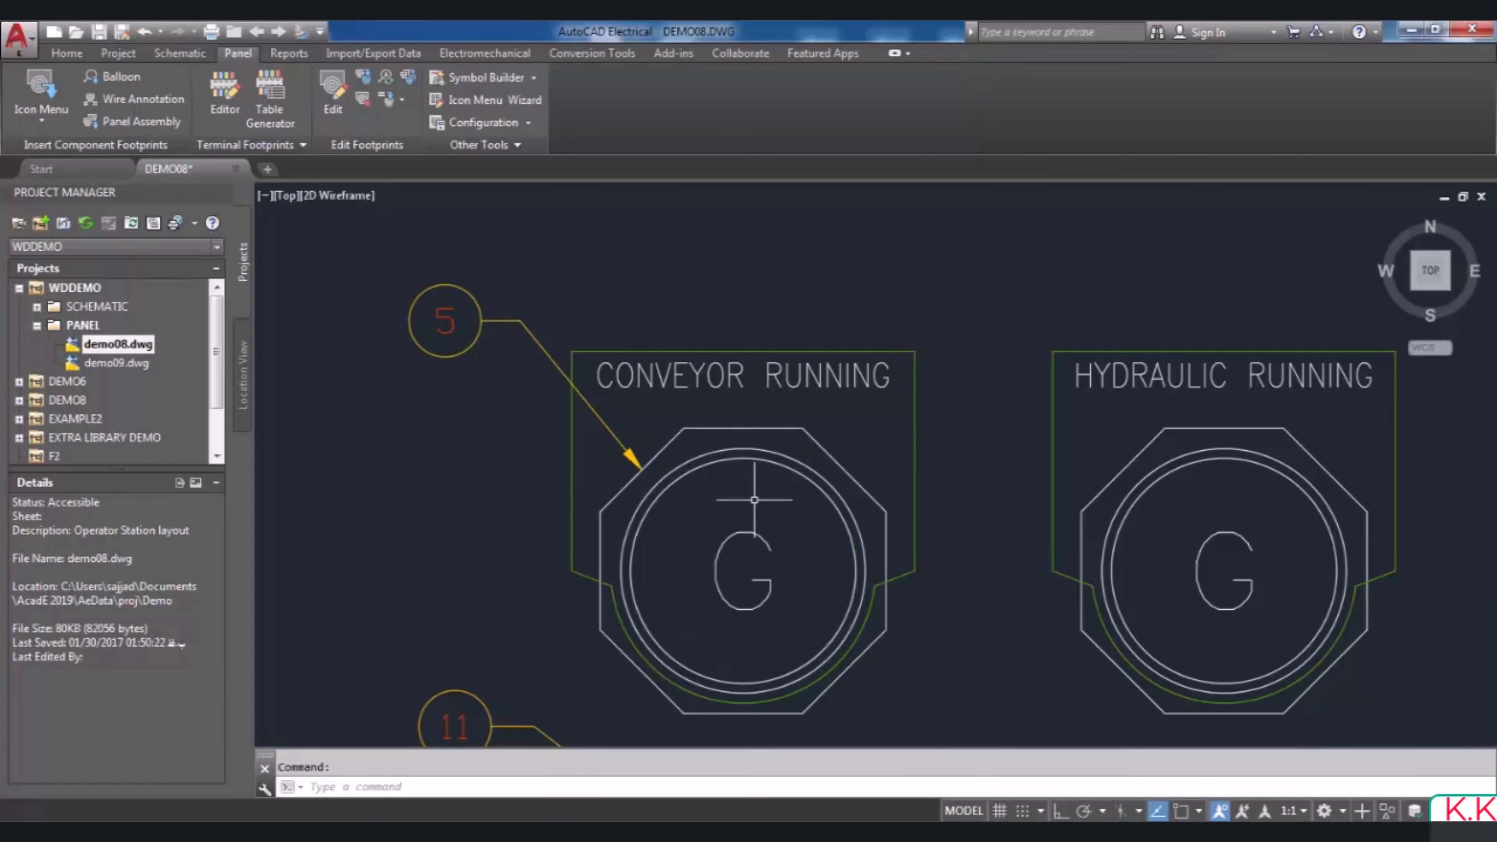
pyautogui.rightClick(738, 457)
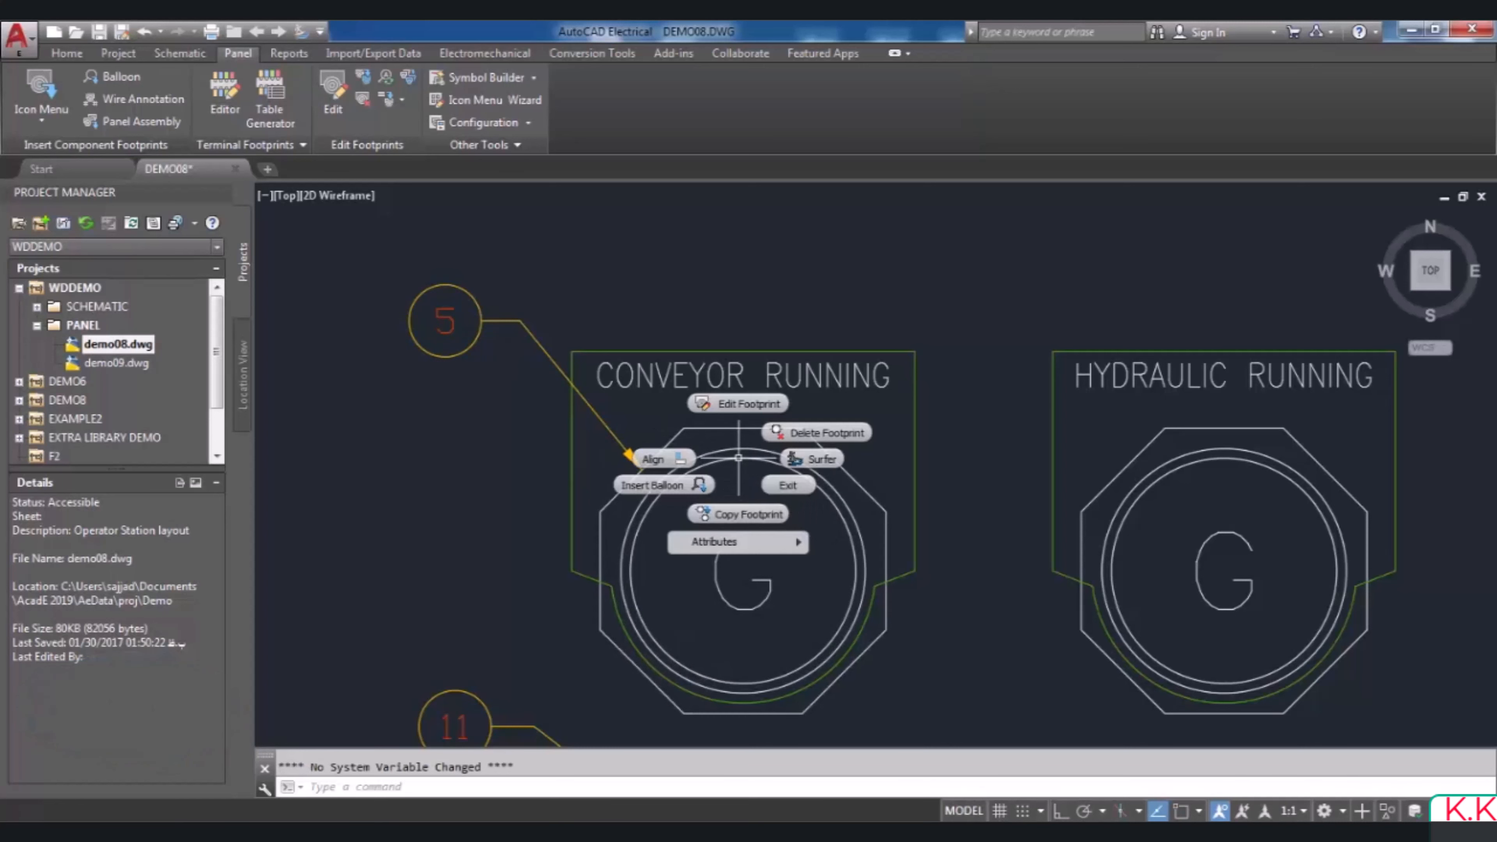
pyautogui.click(751, 404)
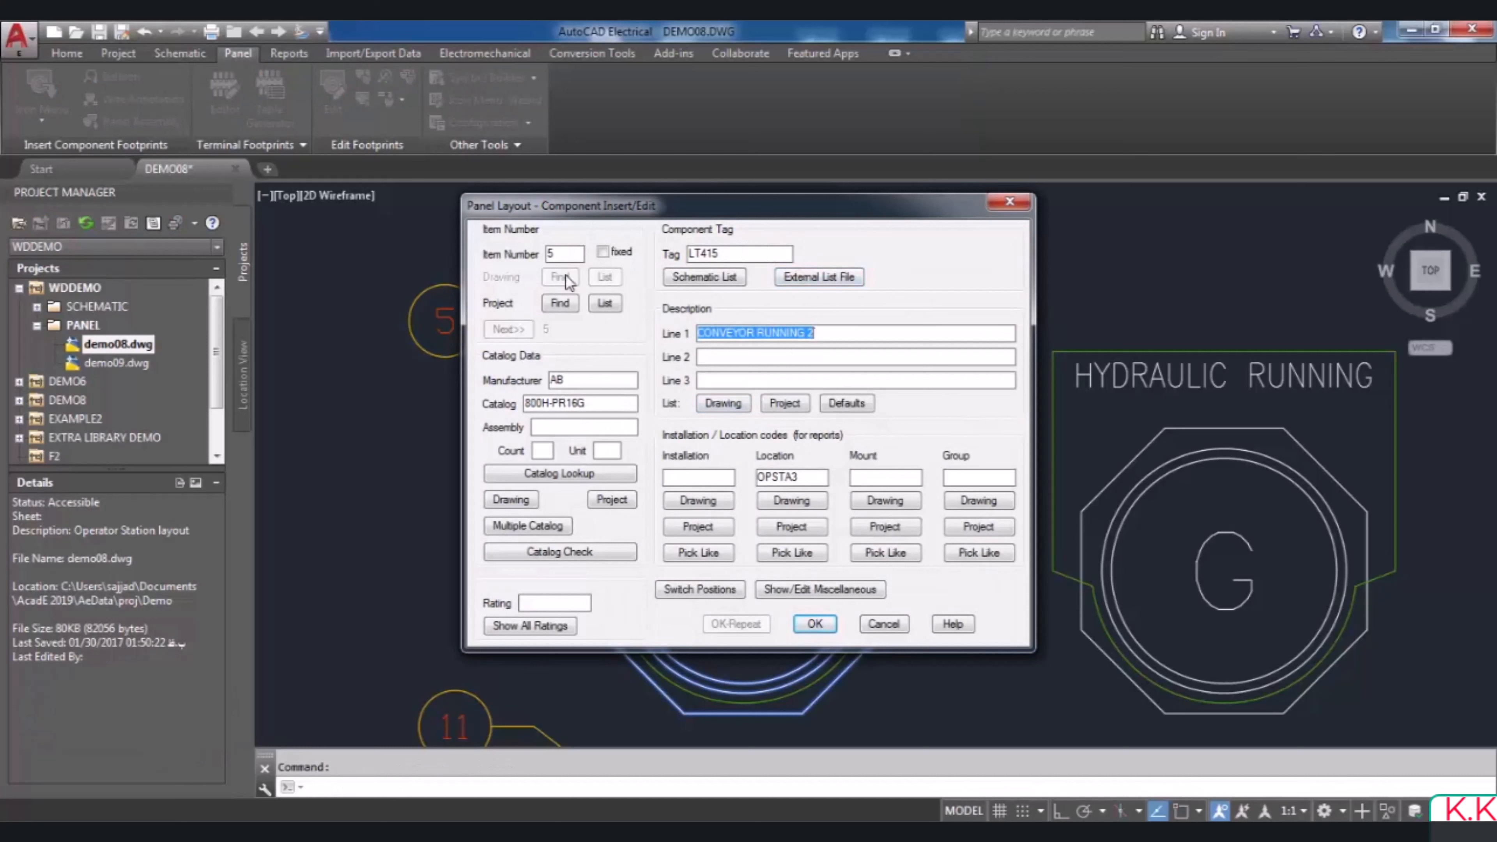
pyautogui.click(573, 254)
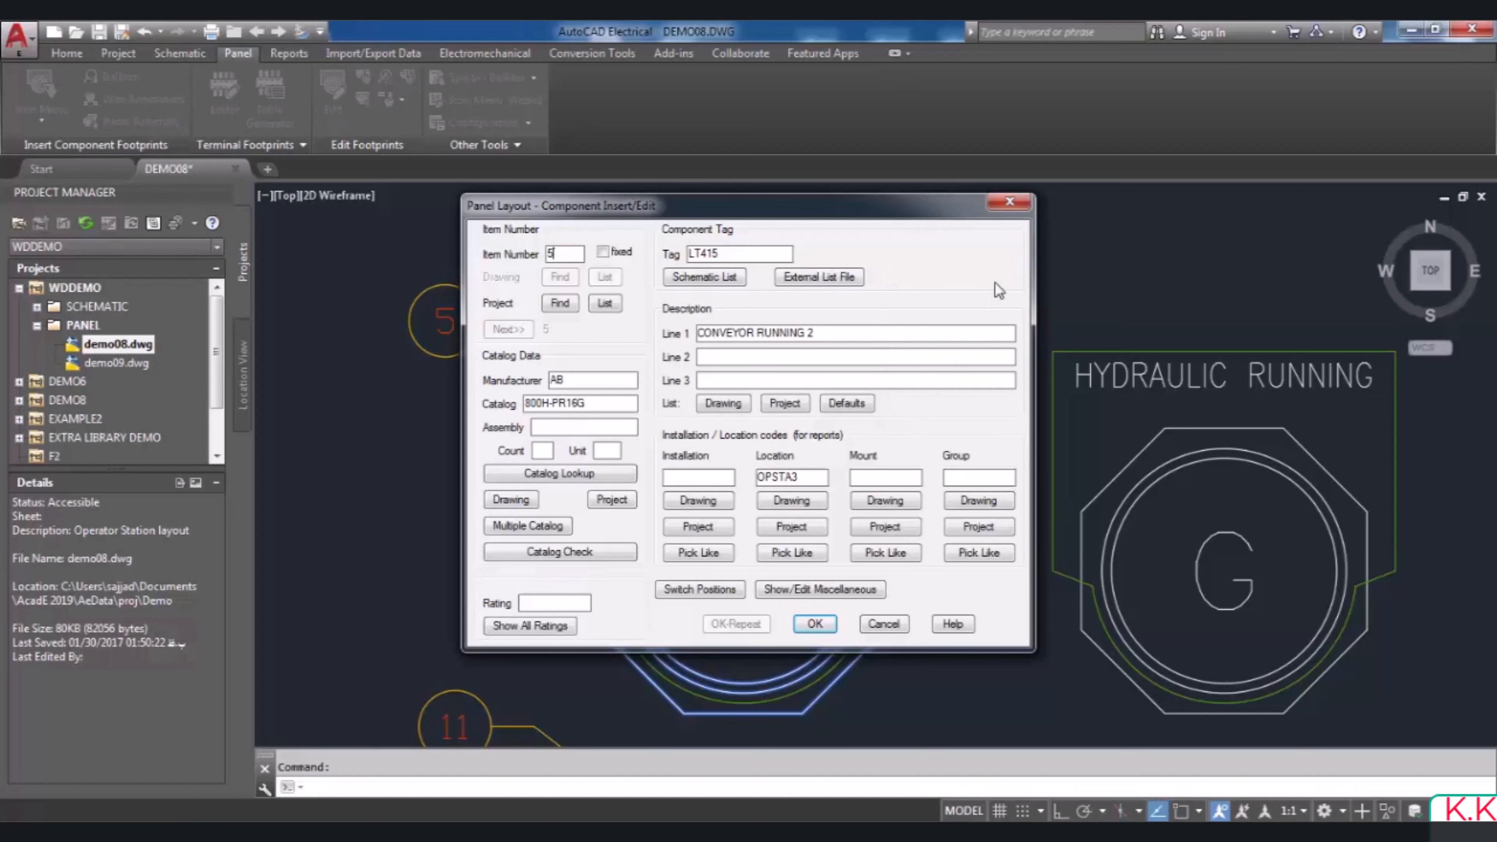
pyautogui.click(1010, 205)
pyautogui.scroll(-1, 822, 416)
pyautogui.scroll(1, 823, 330)
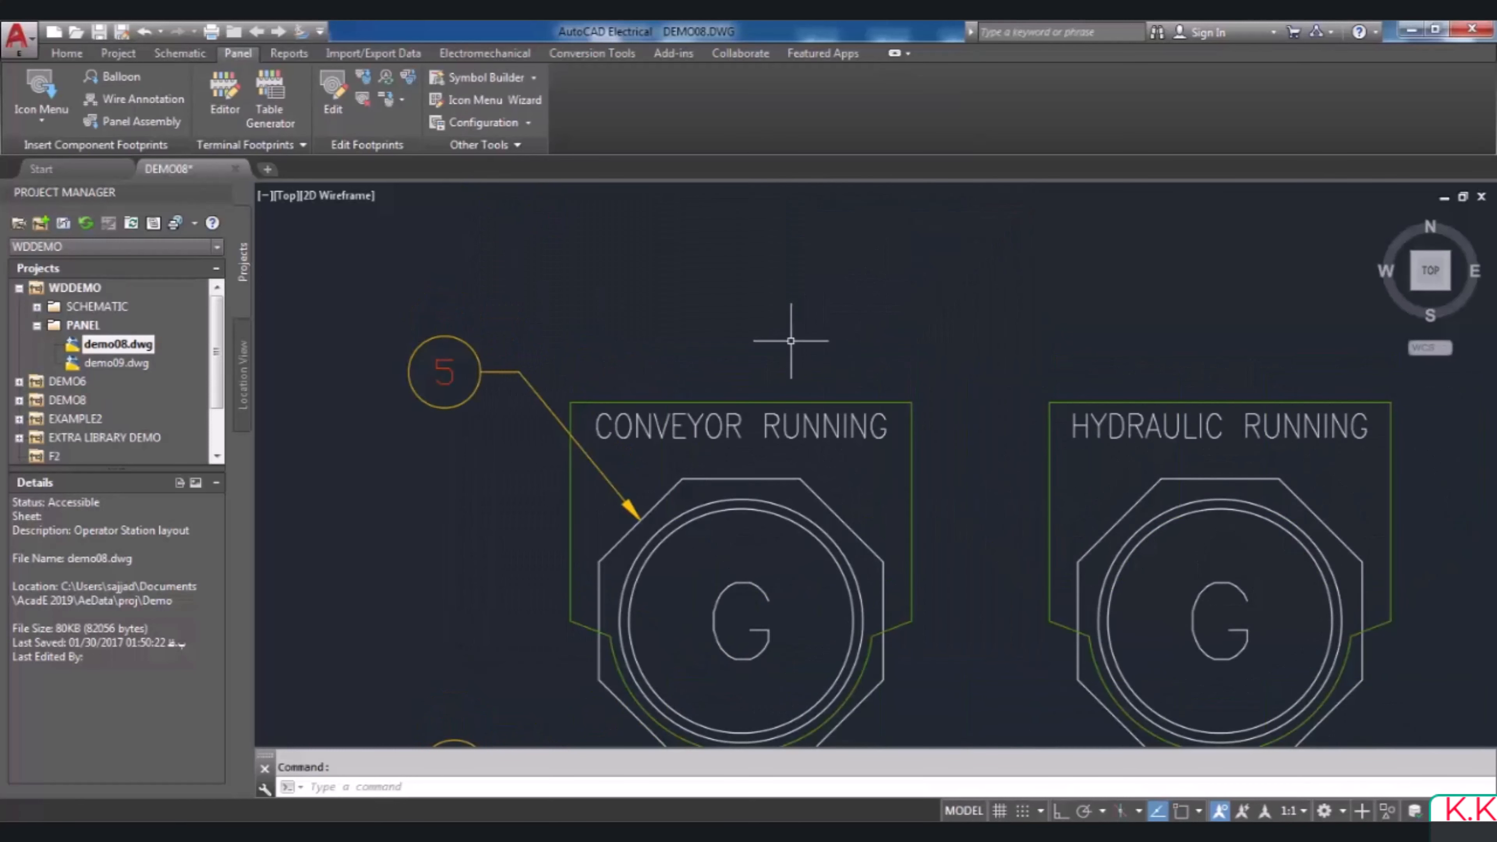
# Set the first description line of the RE push button footprint above the panel to "push bu"
pyautogui.scroll(-5, 789, 327)
pyautogui.scroll(3, 809, 365)
pyautogui.scroll(3, 772, 445)
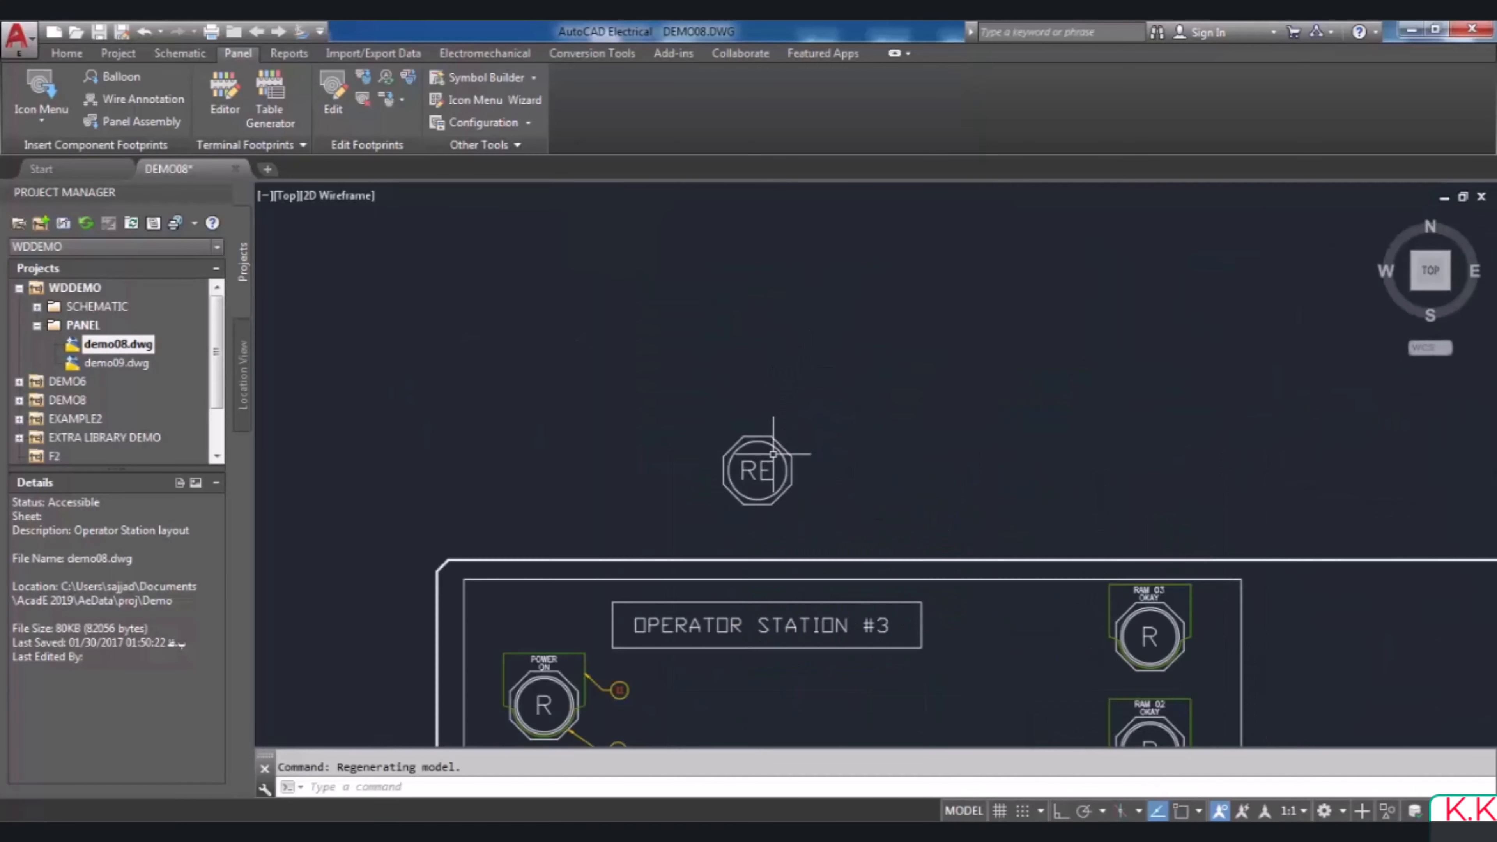
pyautogui.scroll(2, 738, 481)
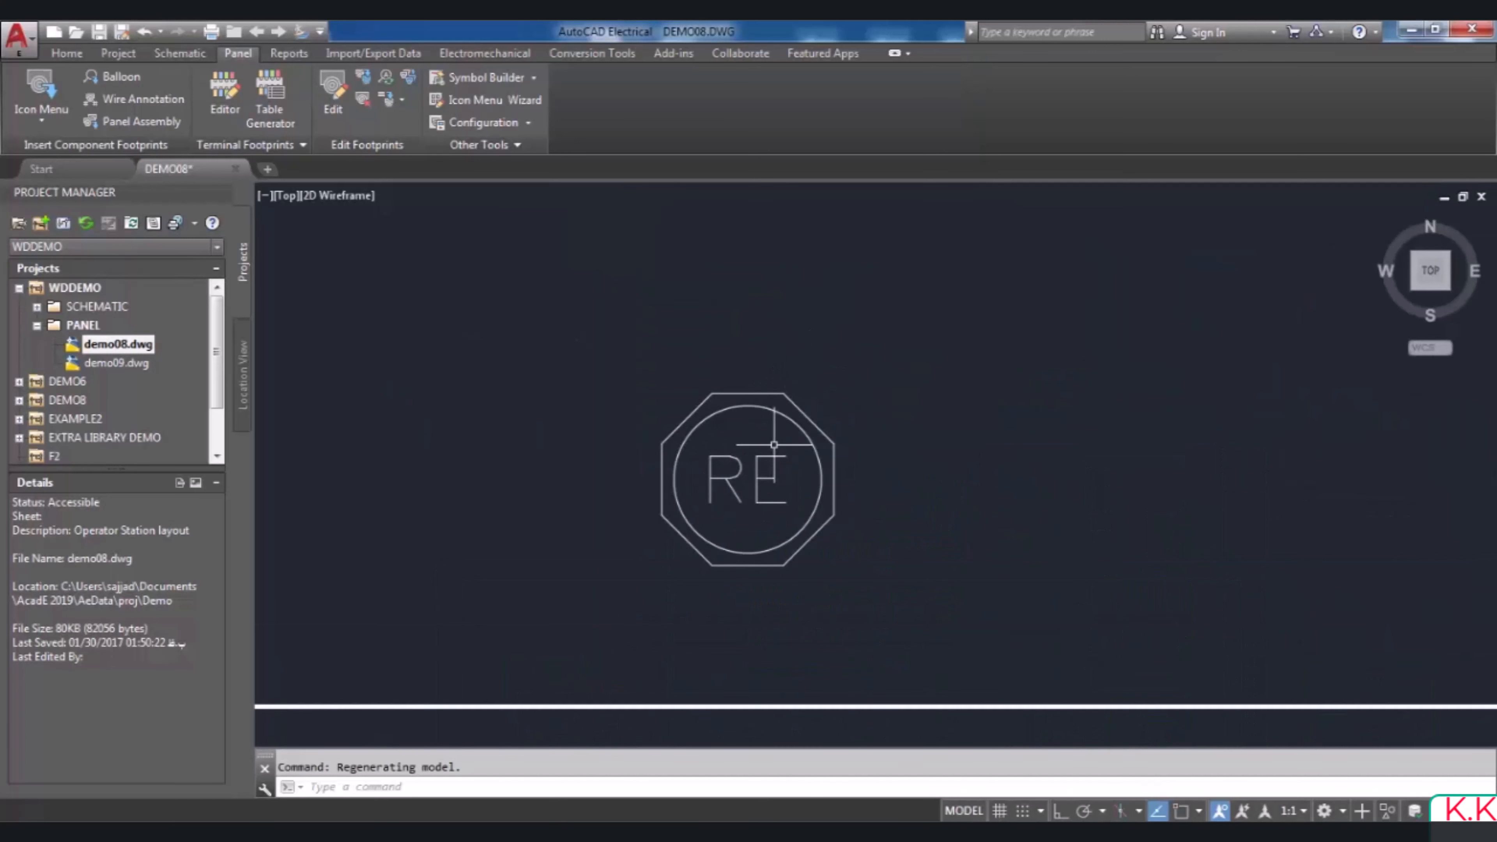
pyautogui.scroll(-3, 784, 407)
pyautogui.scroll(3, 772, 415)
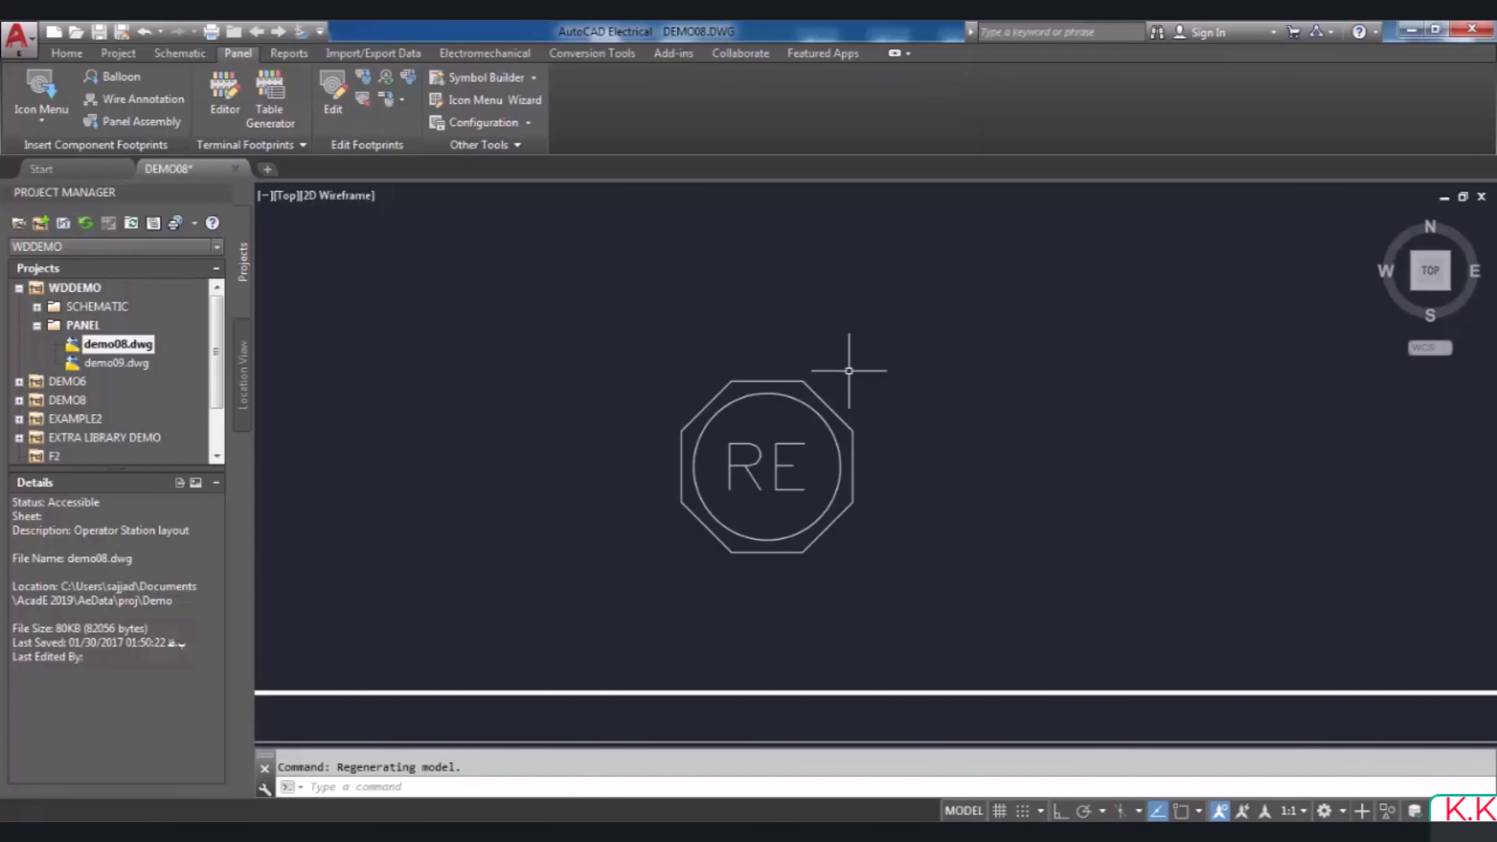
pyautogui.scroll(-5, 848, 371)
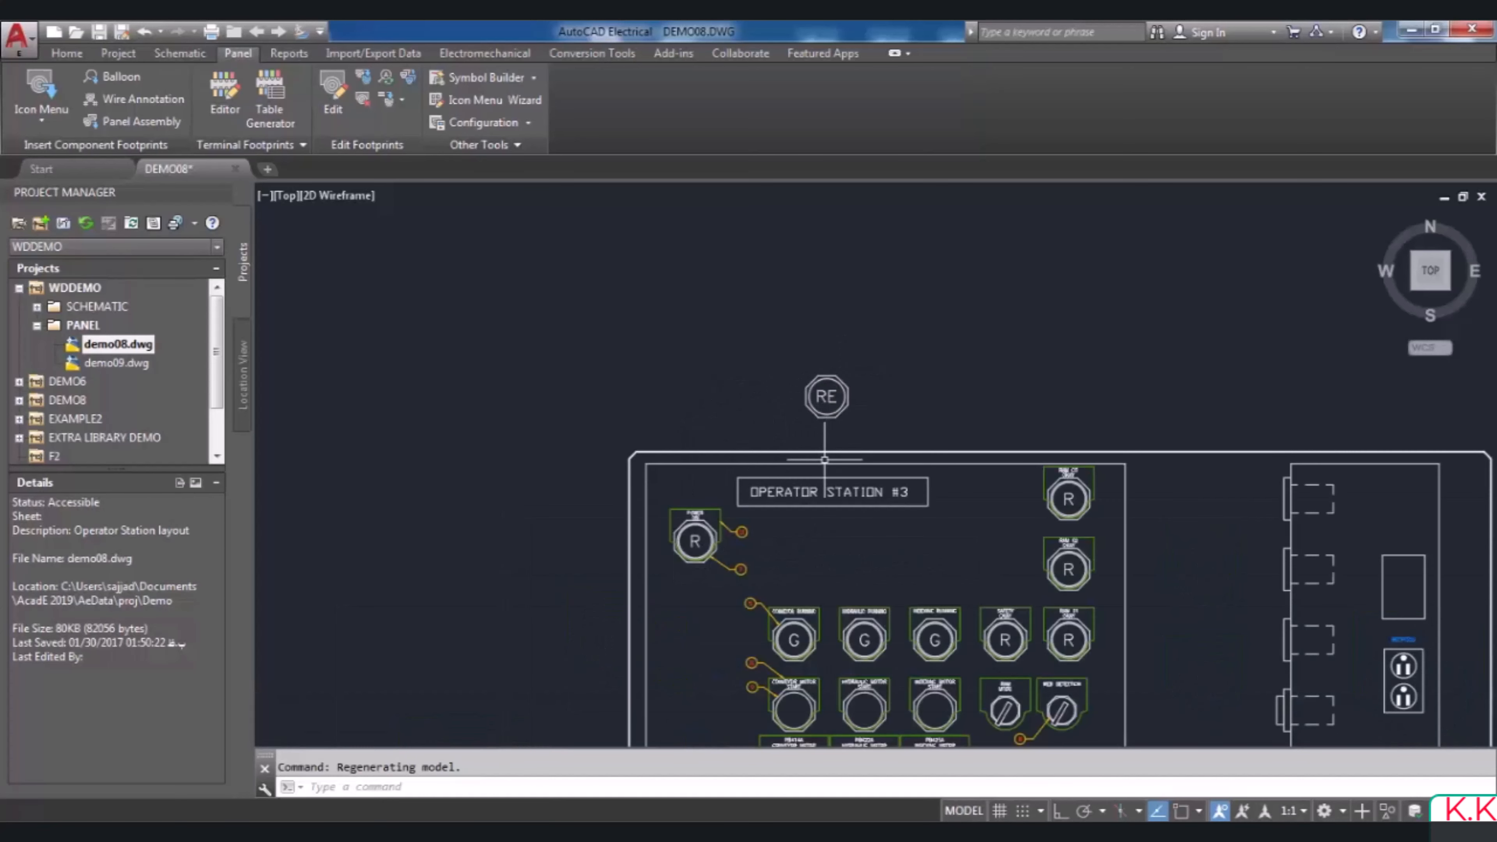
pyautogui.scroll(4, 828, 413)
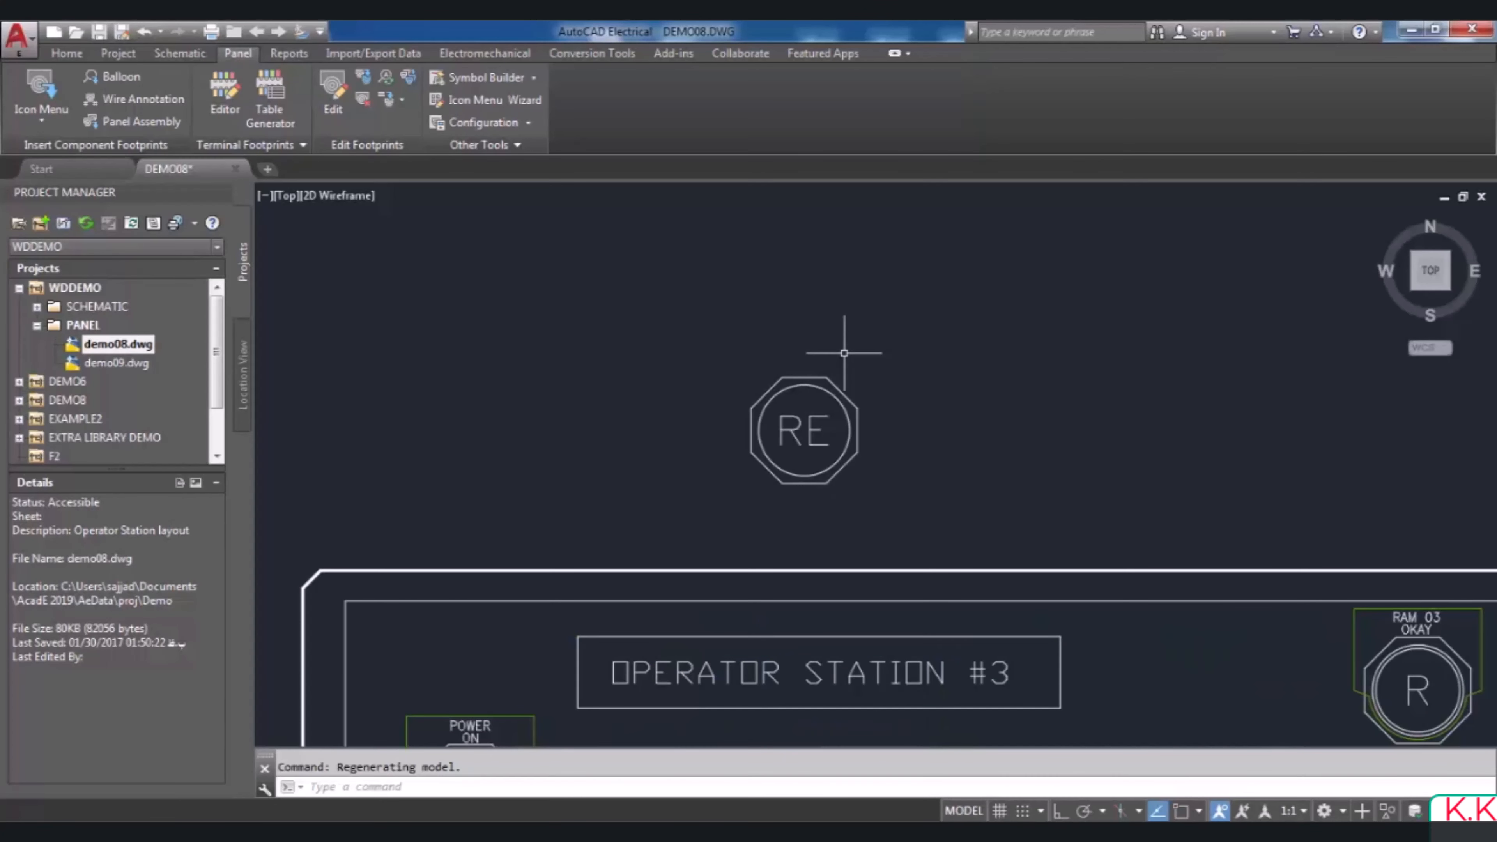
pyautogui.scroll(2, 844, 353)
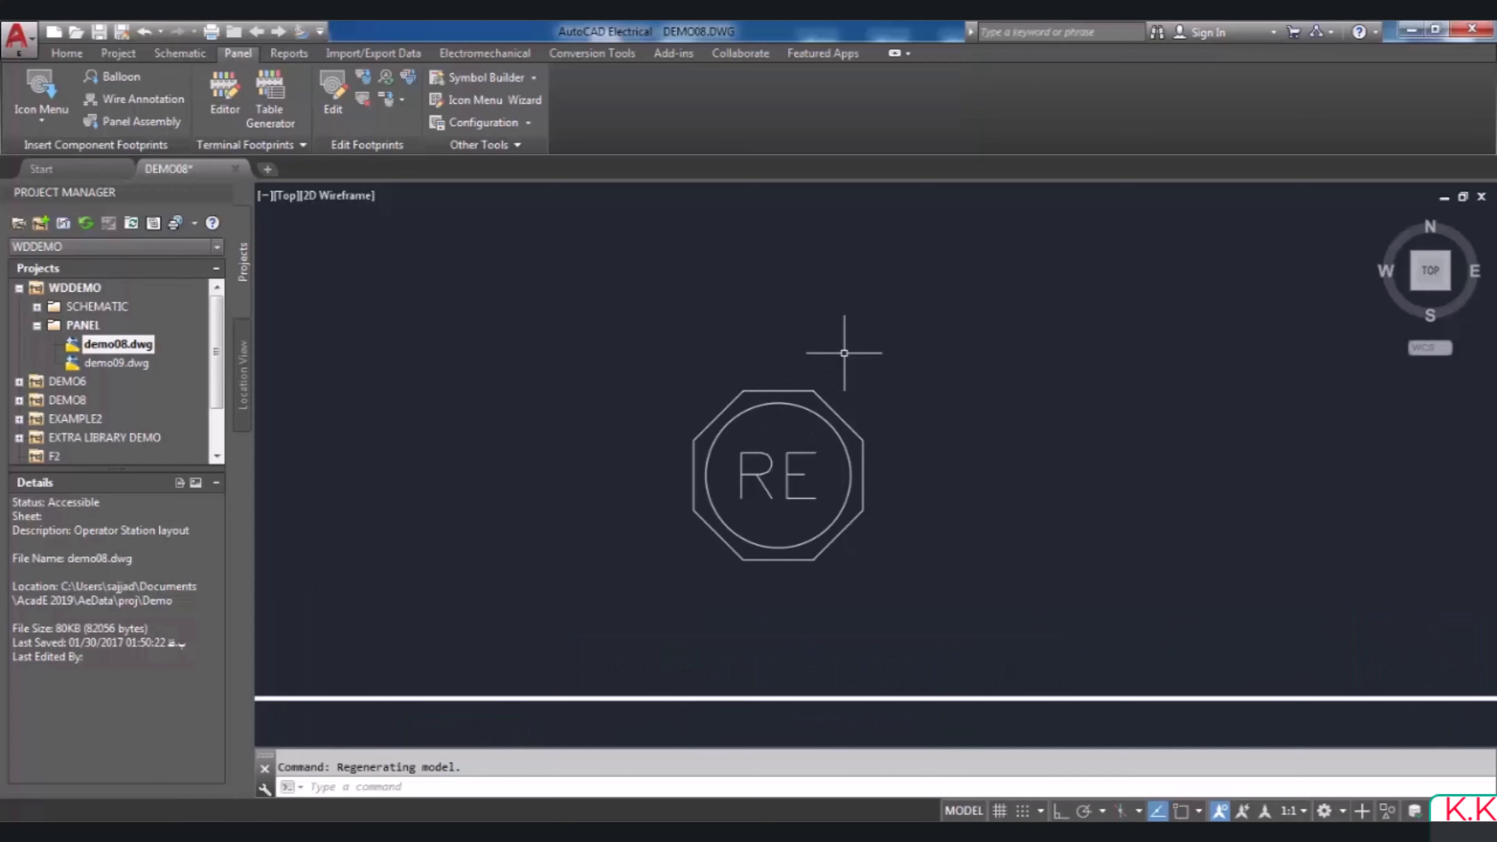
pyautogui.rightClick(789, 404)
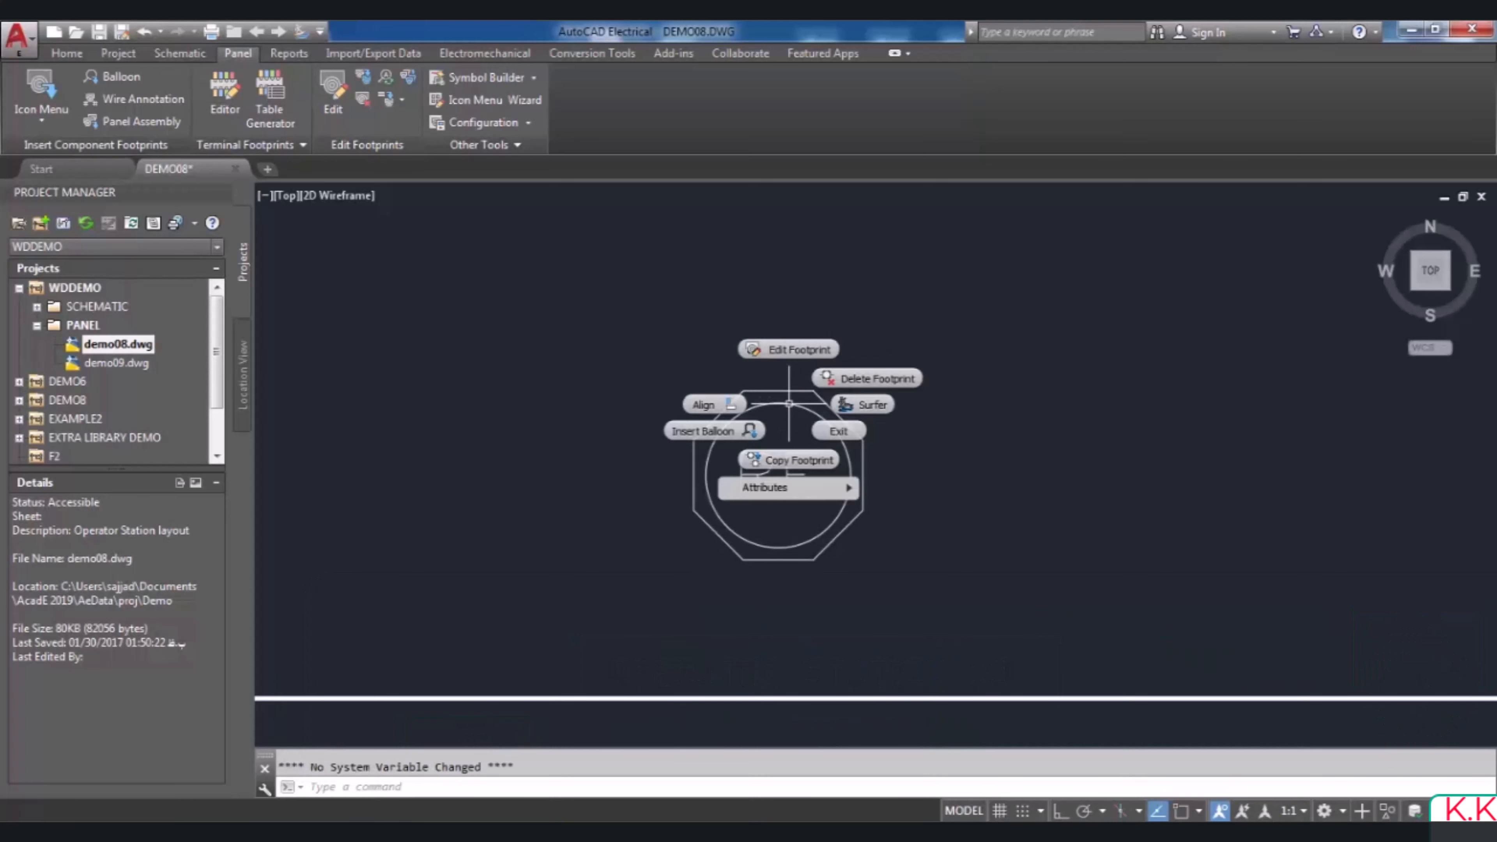
pyautogui.click(802, 347)
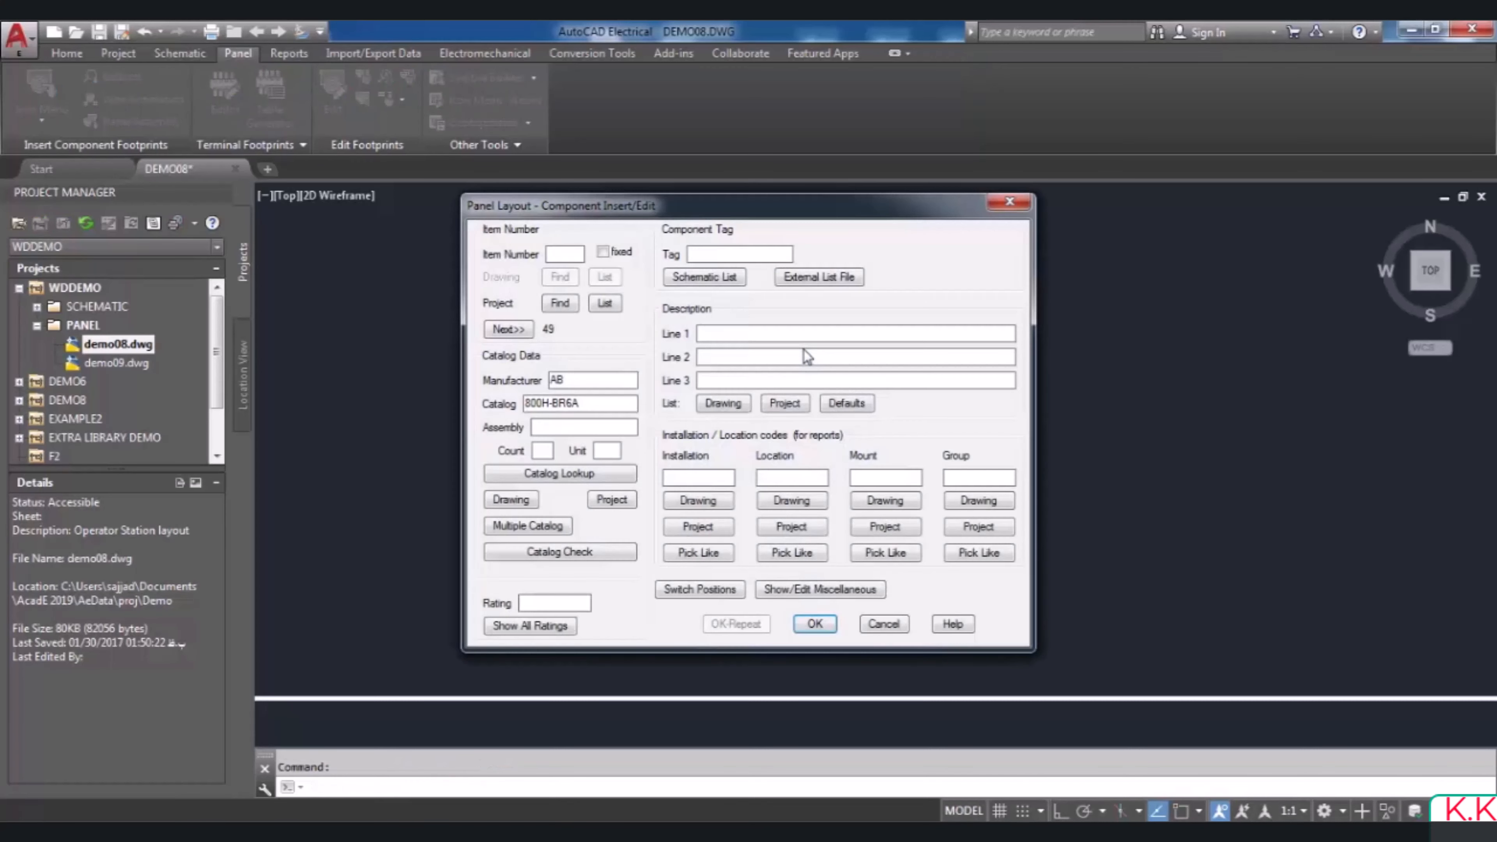
pyautogui.moveTo(848, 223); pyautogui.dragTo(785, 220)
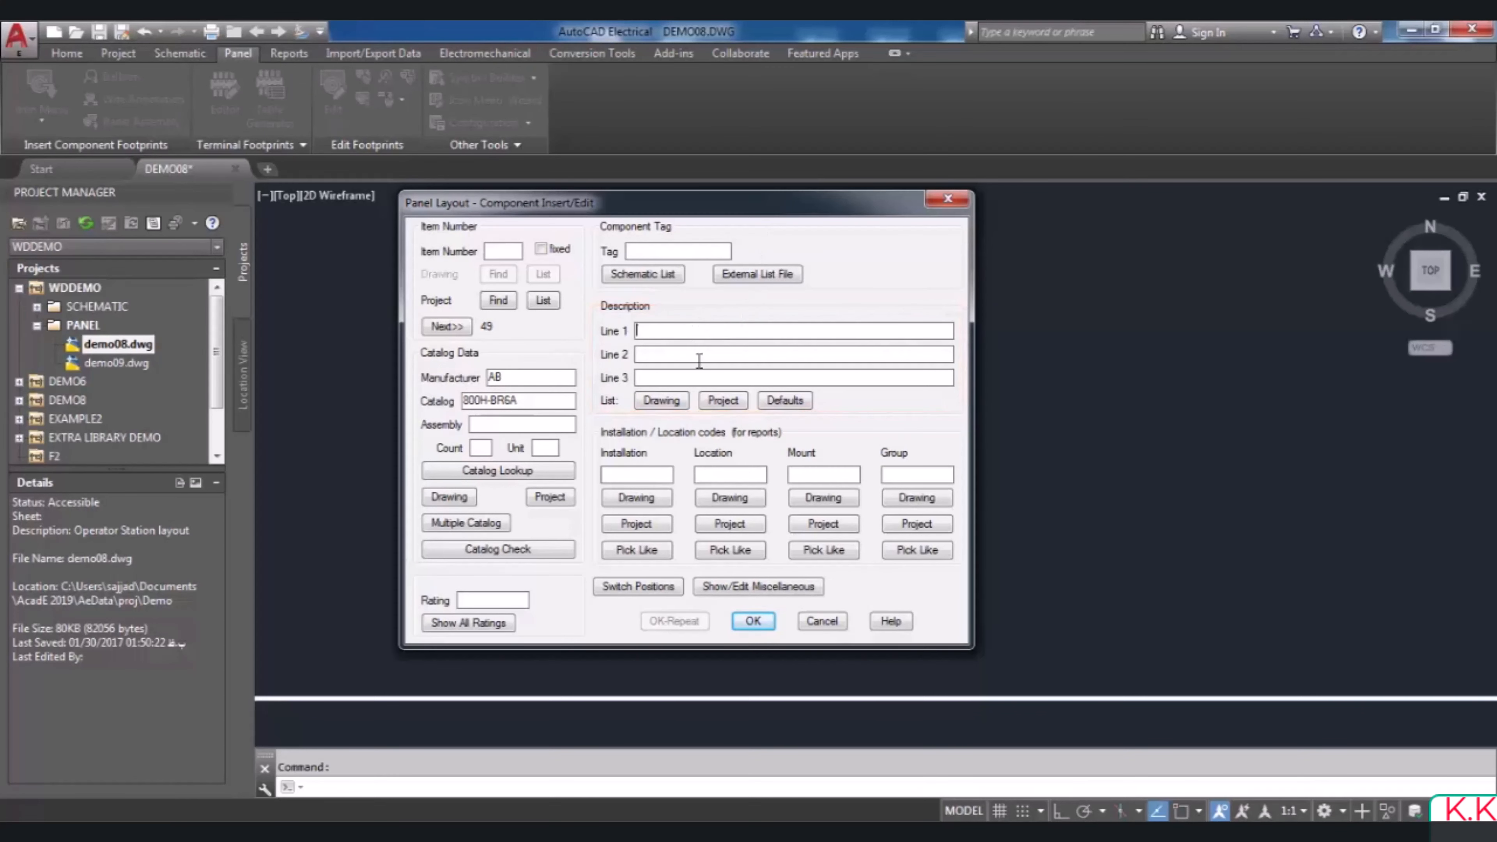
pyautogui.click(713, 331)
pyautogui.write('p')
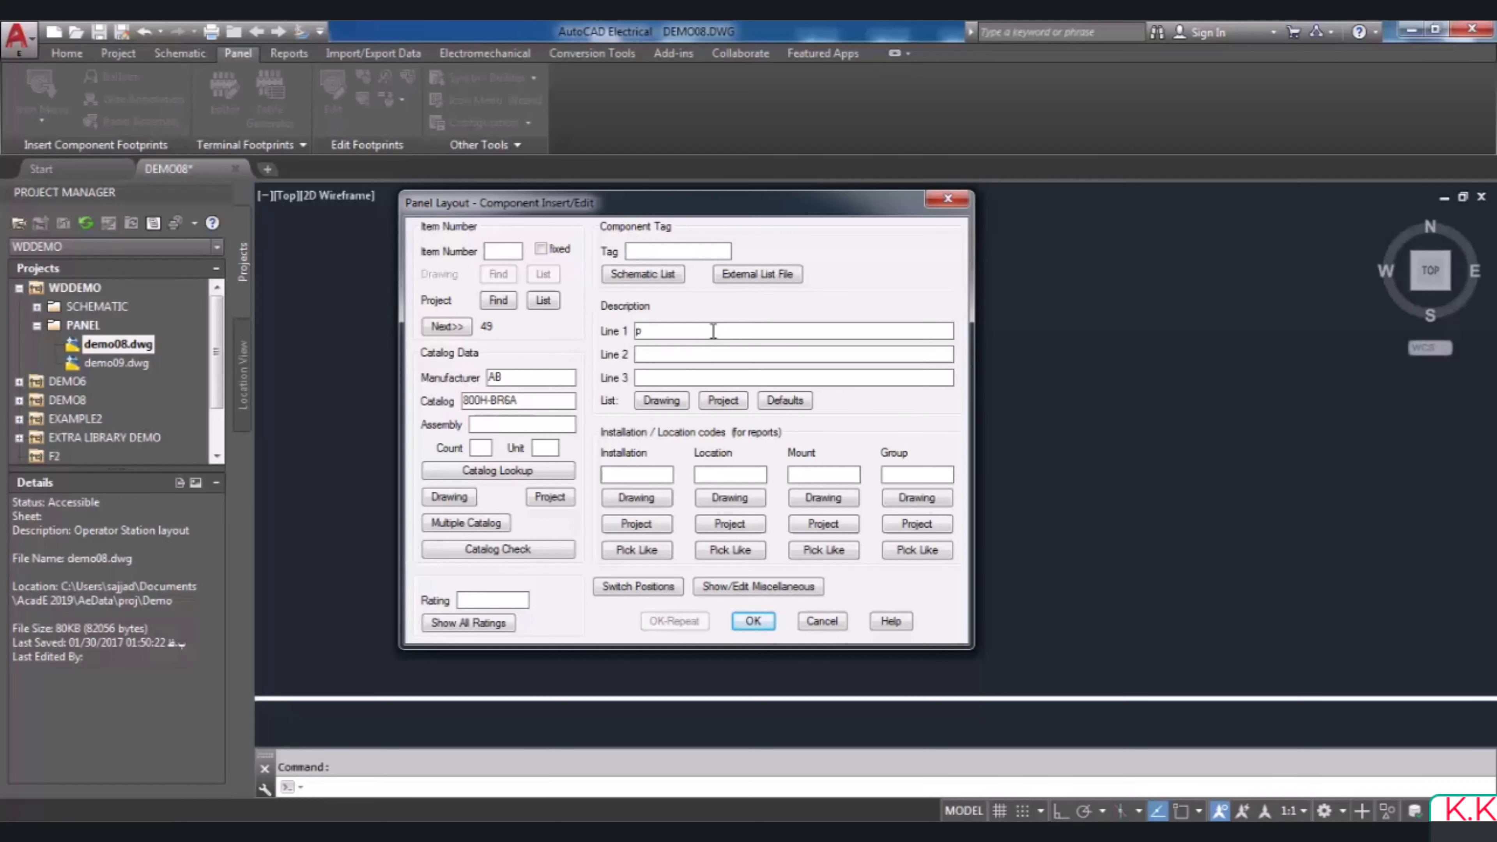
pyautogui.write('ush bu')
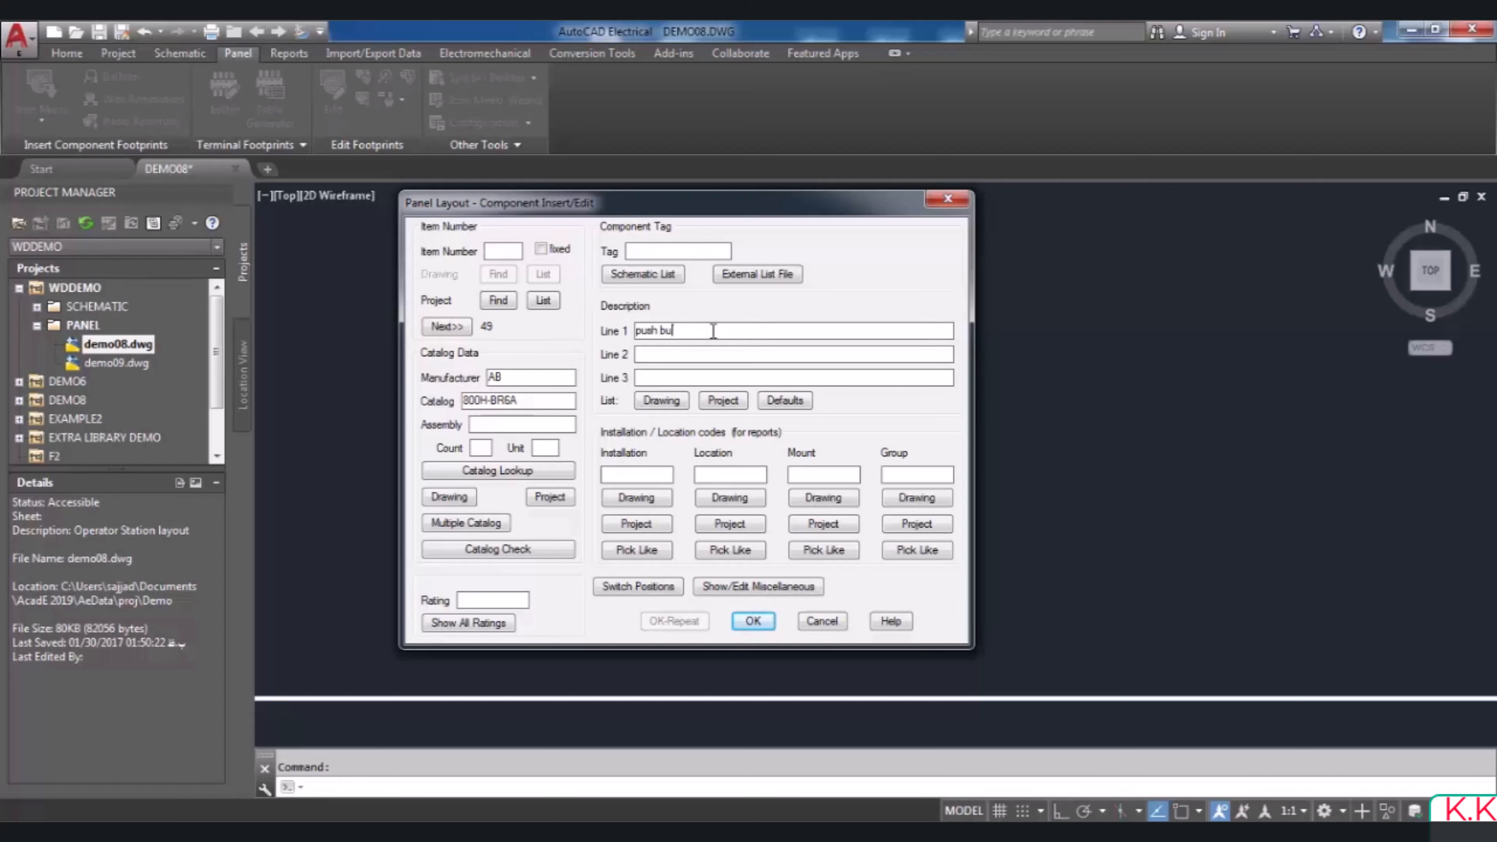
pyautogui.click(751, 619)
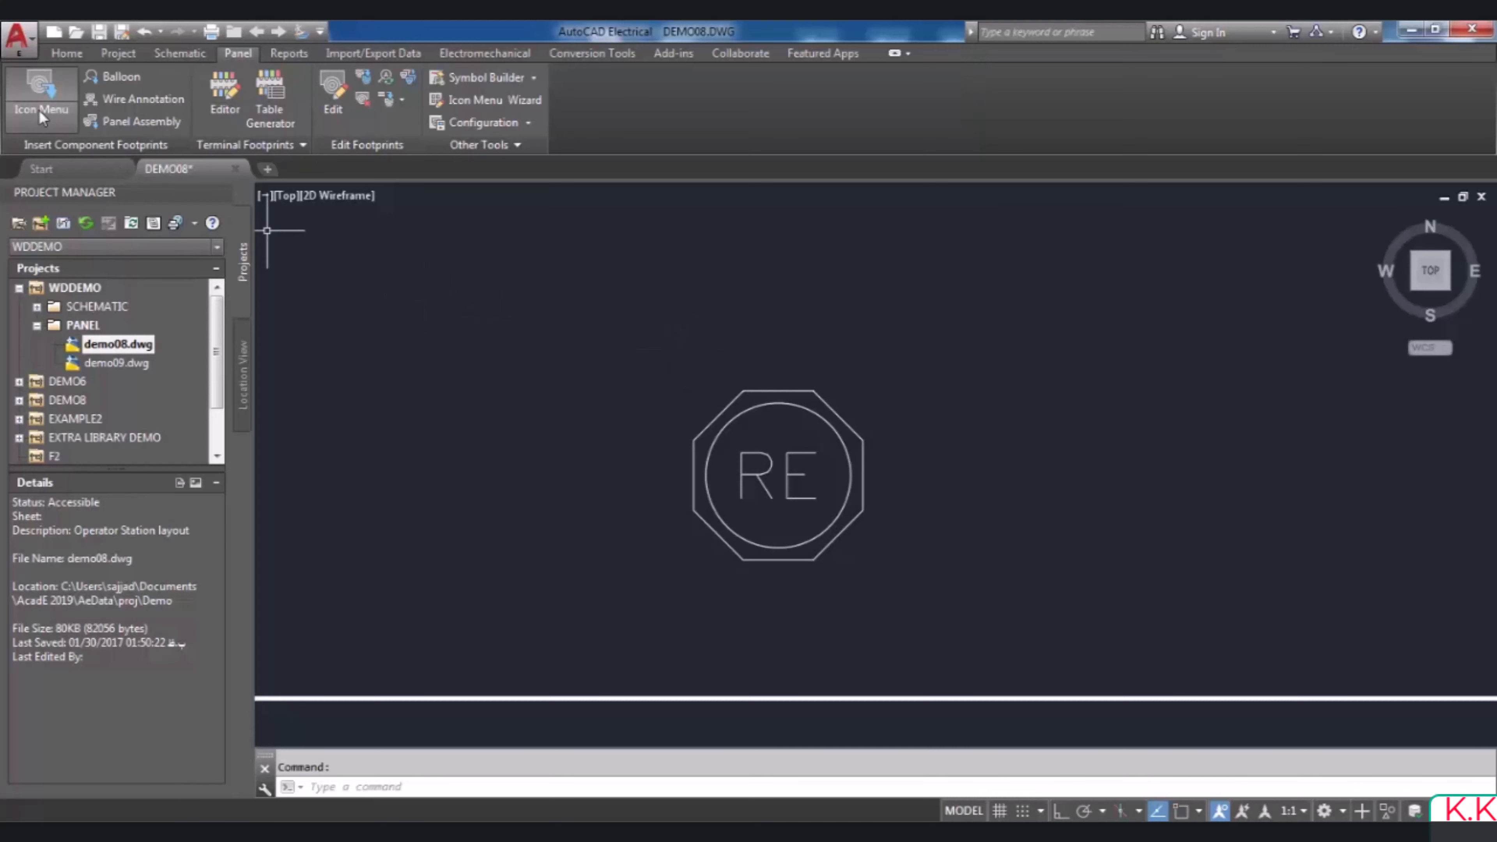
# Insert a catalog-lookup nameplate, manufacturer AB, catalog 800H-W500AE, on the RE push button footprint, keeping its PUSH BU description
pyautogui.click(32, 88)
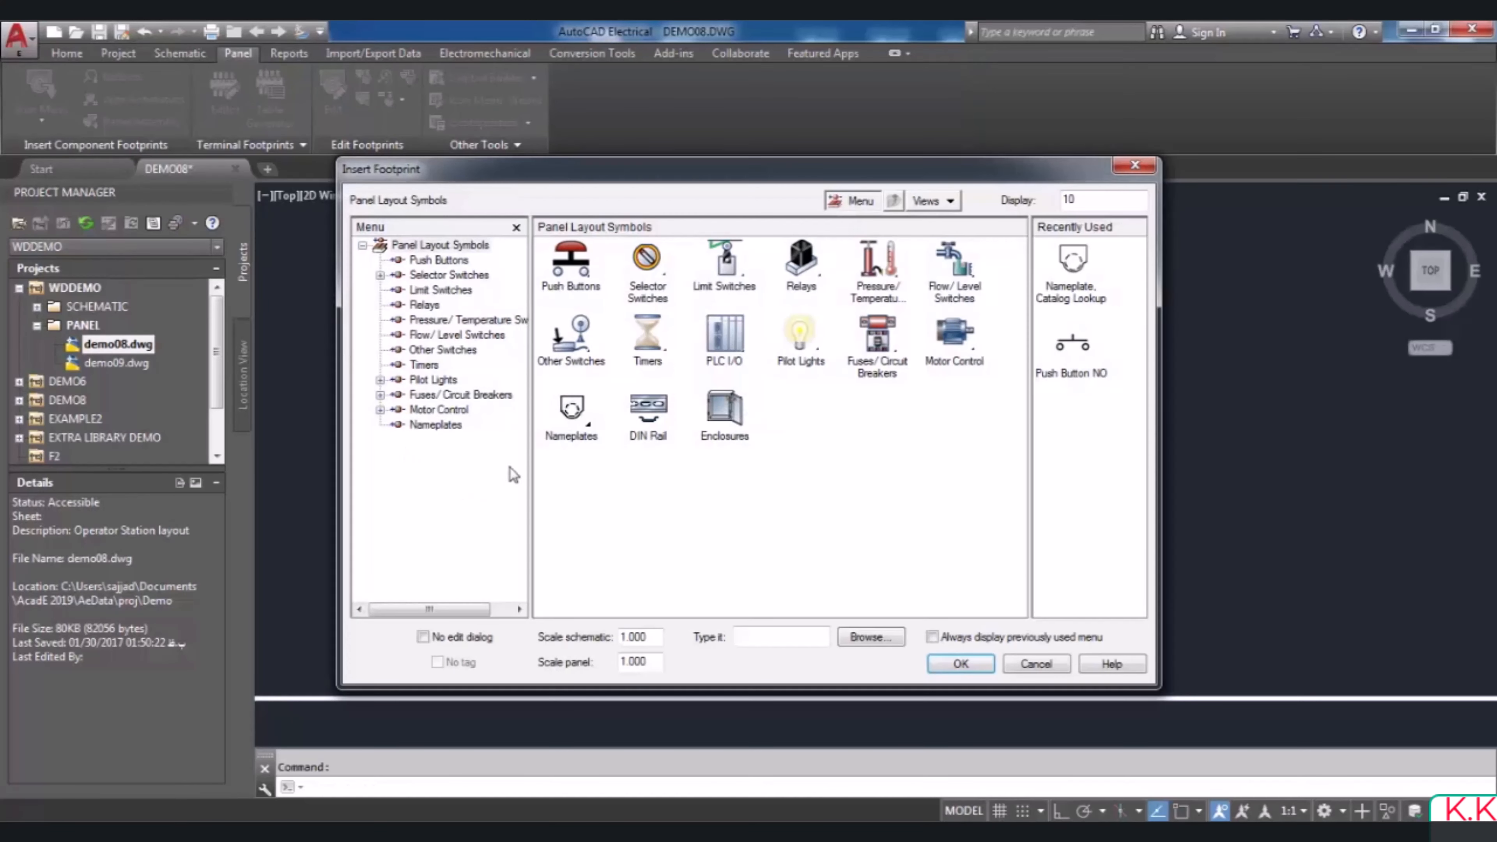
pyautogui.click(571, 413)
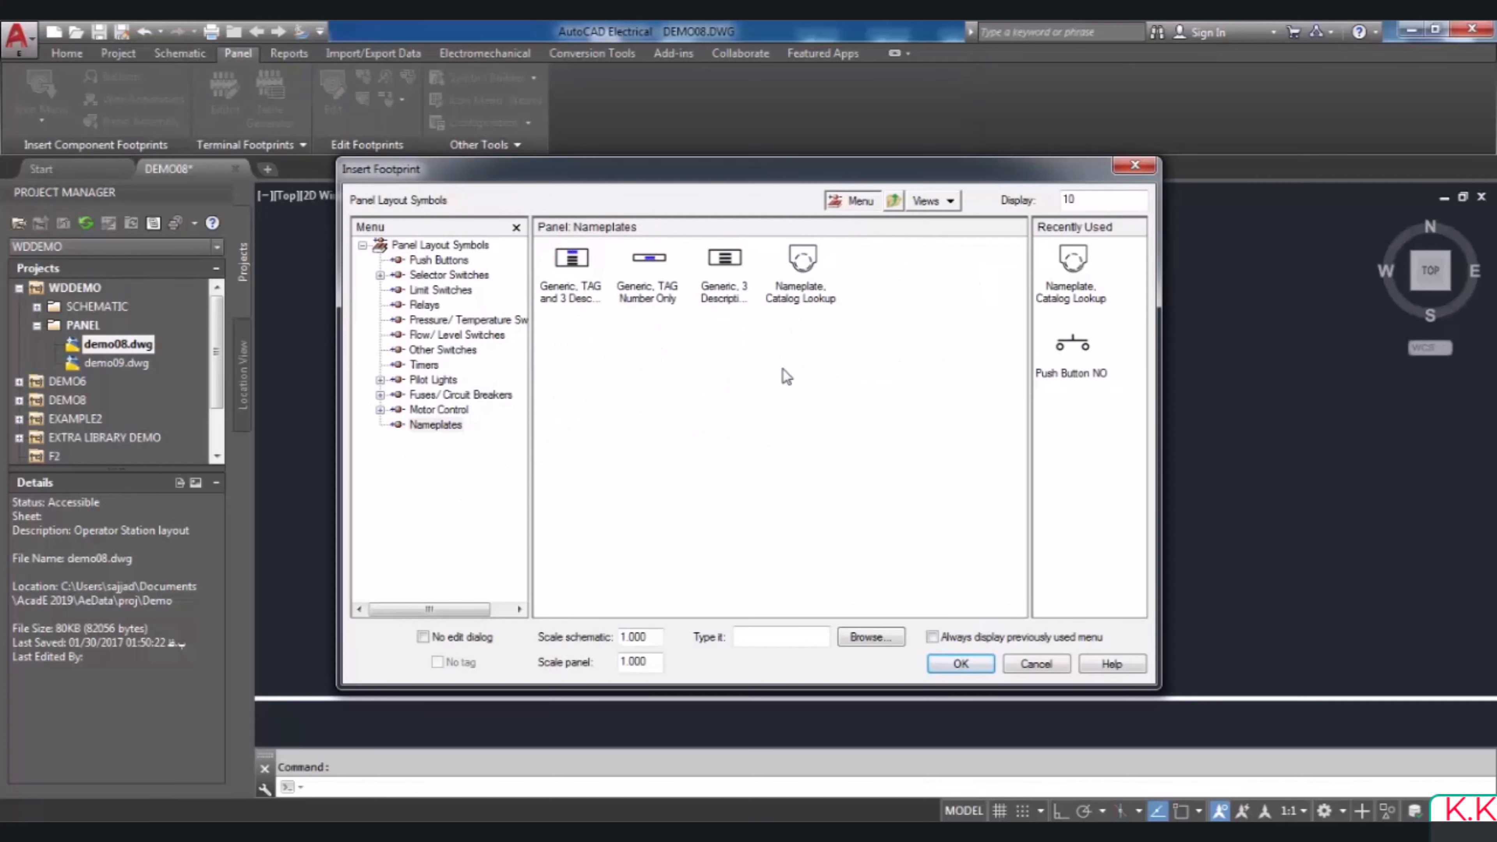
pyautogui.click(817, 298)
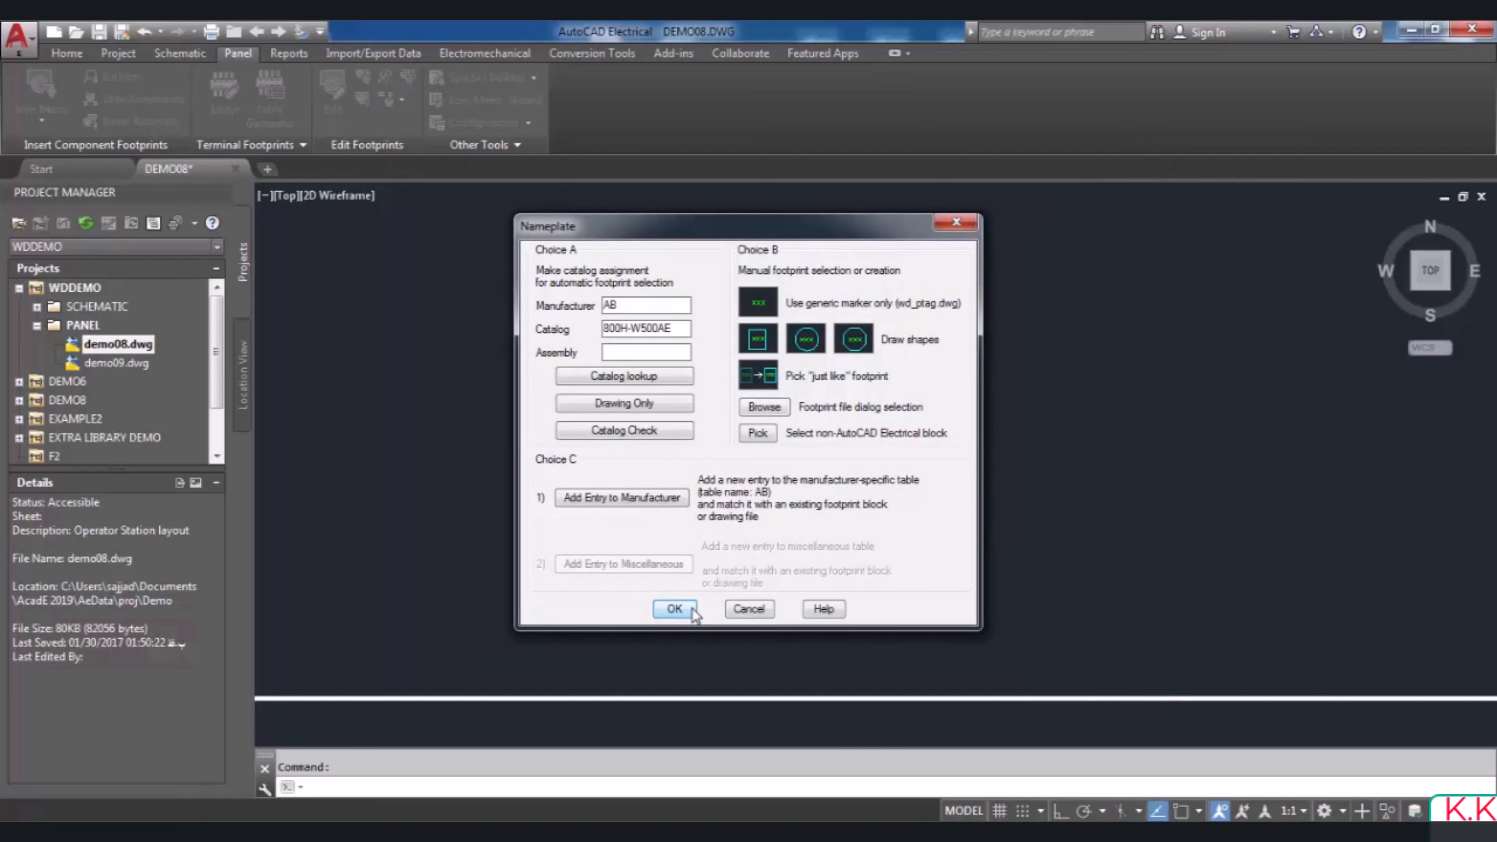
pyautogui.click(692, 611)
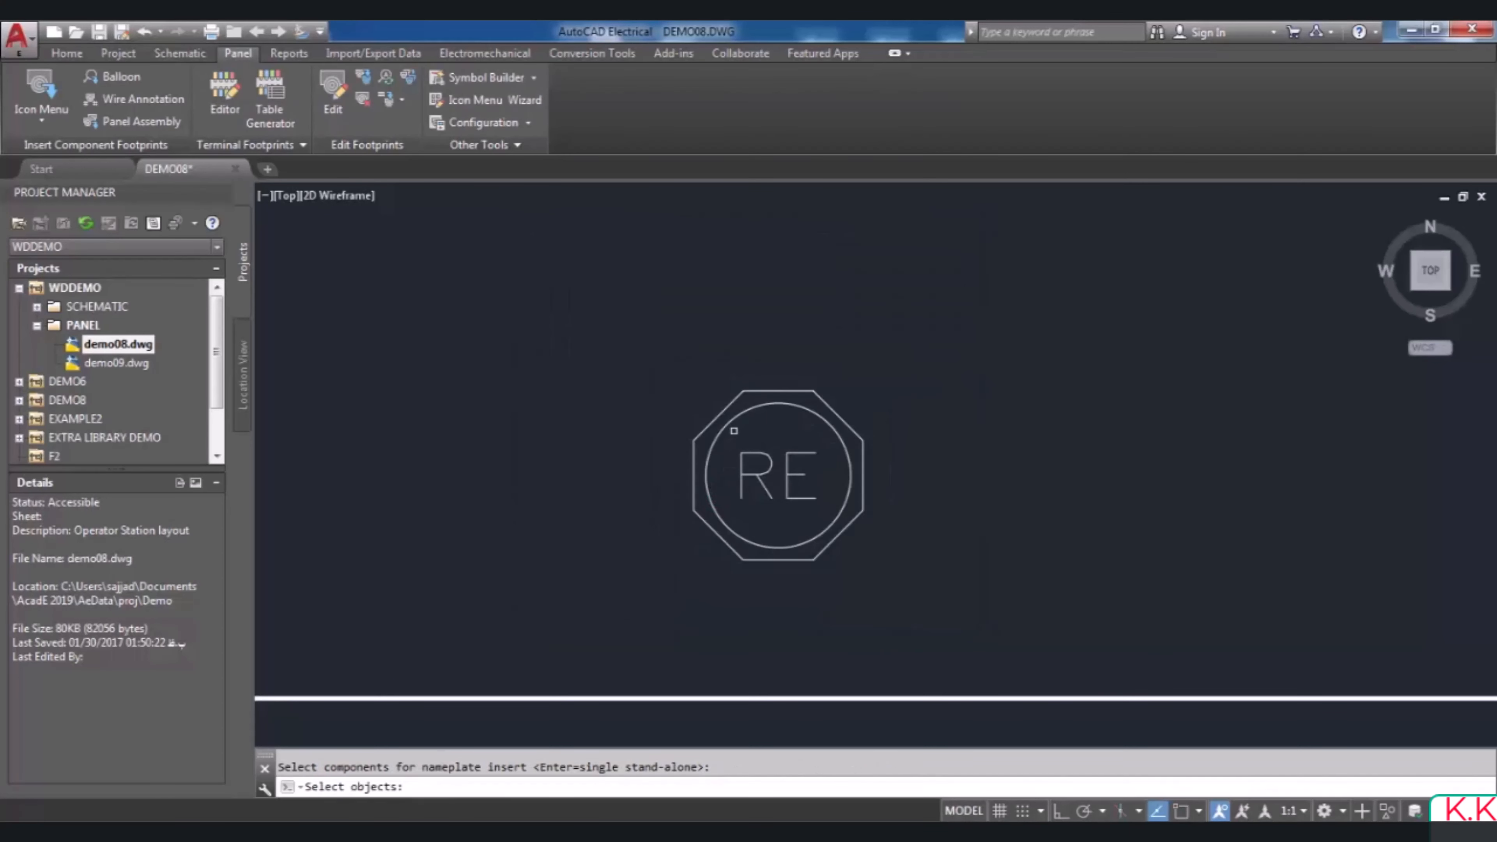
pyautogui.click(768, 402)
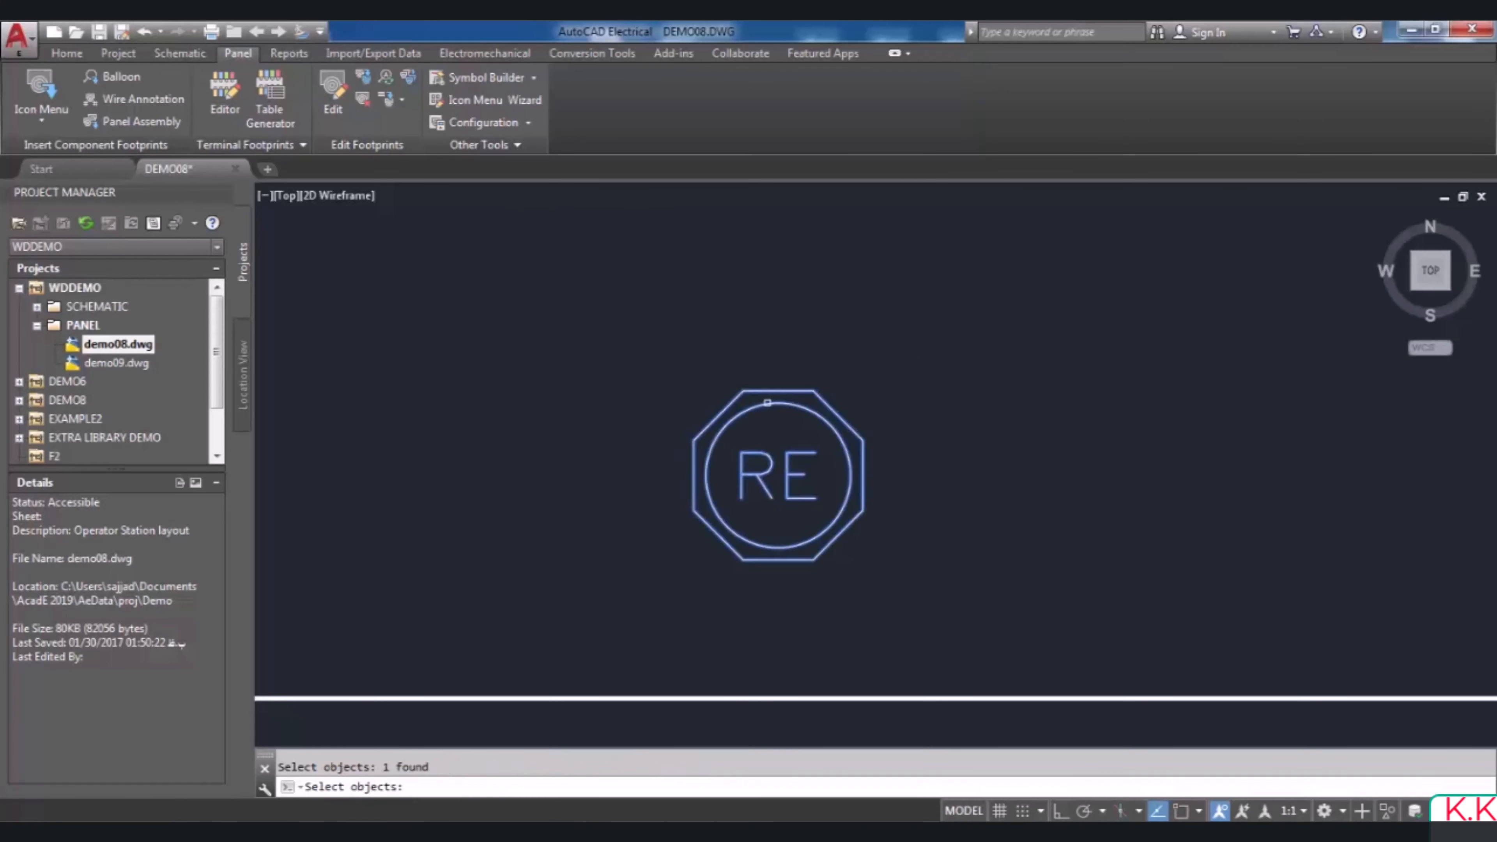
pyautogui.press('Return')
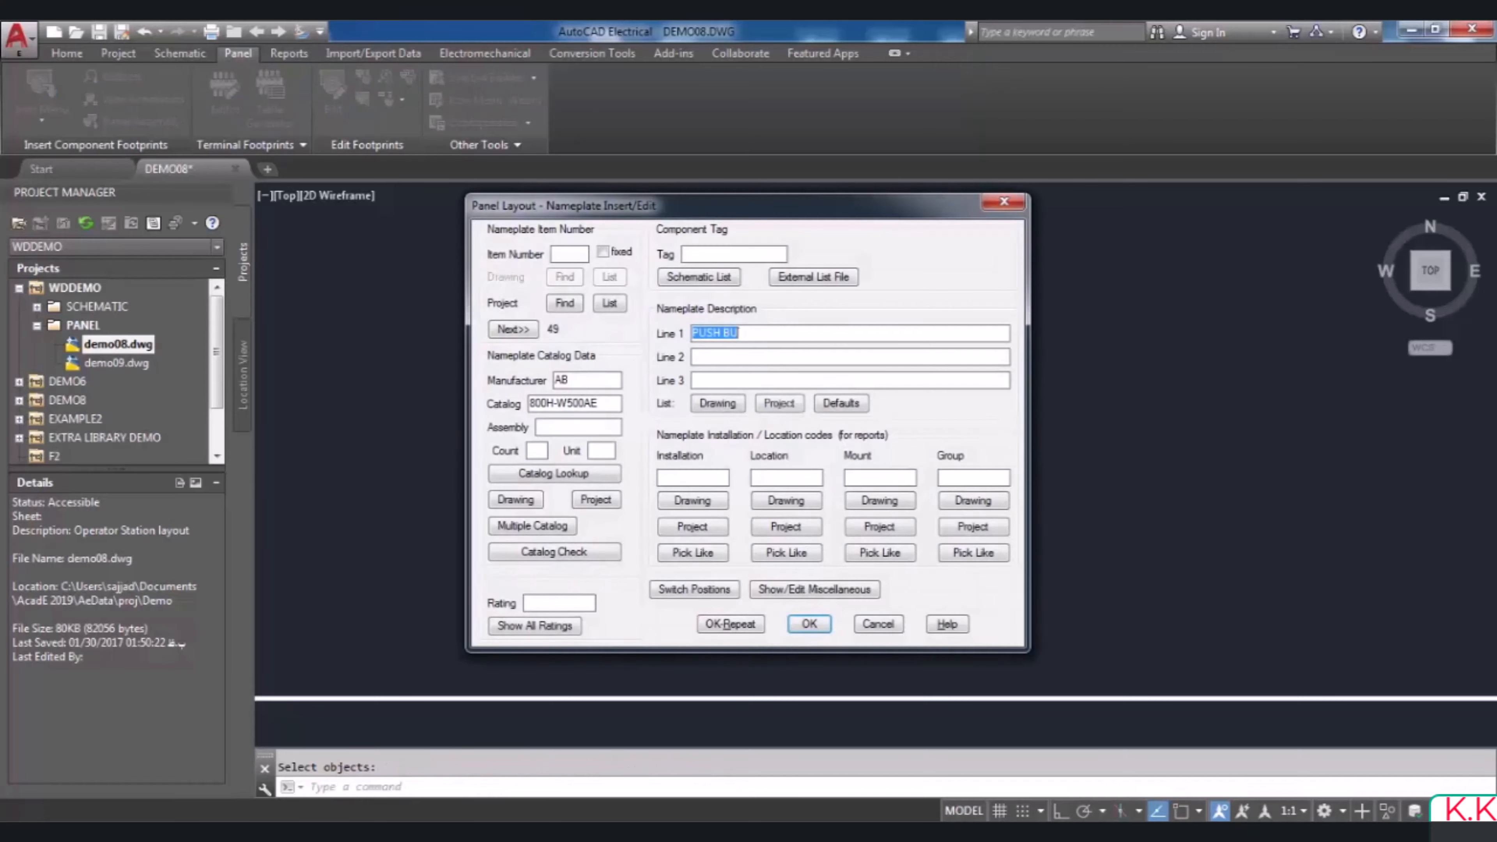
pyautogui.moveTo(894, 219); pyautogui.dragTo(1346, 227)
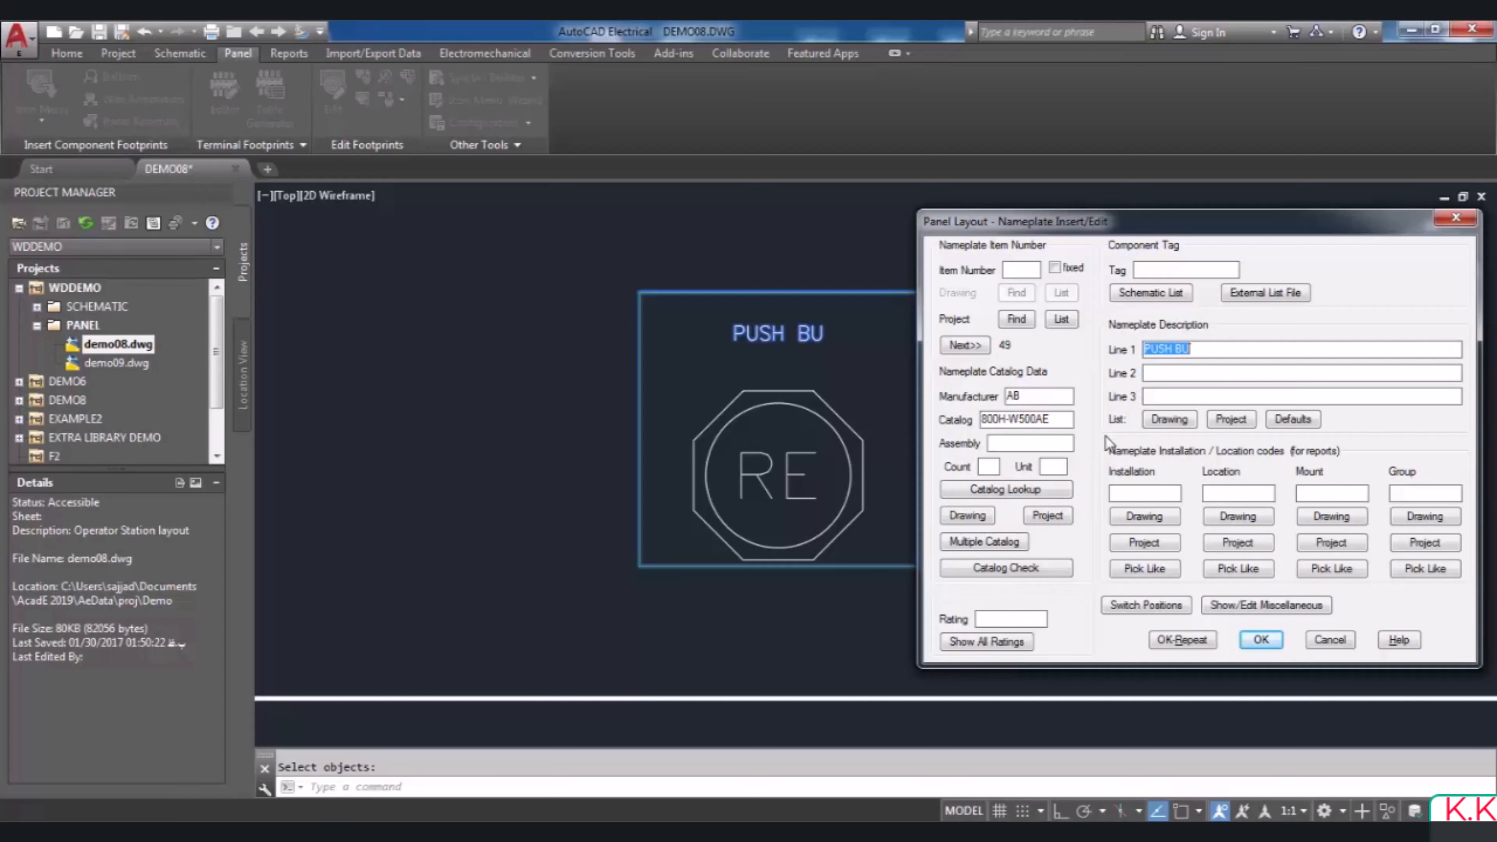
pyautogui.click(1253, 640)
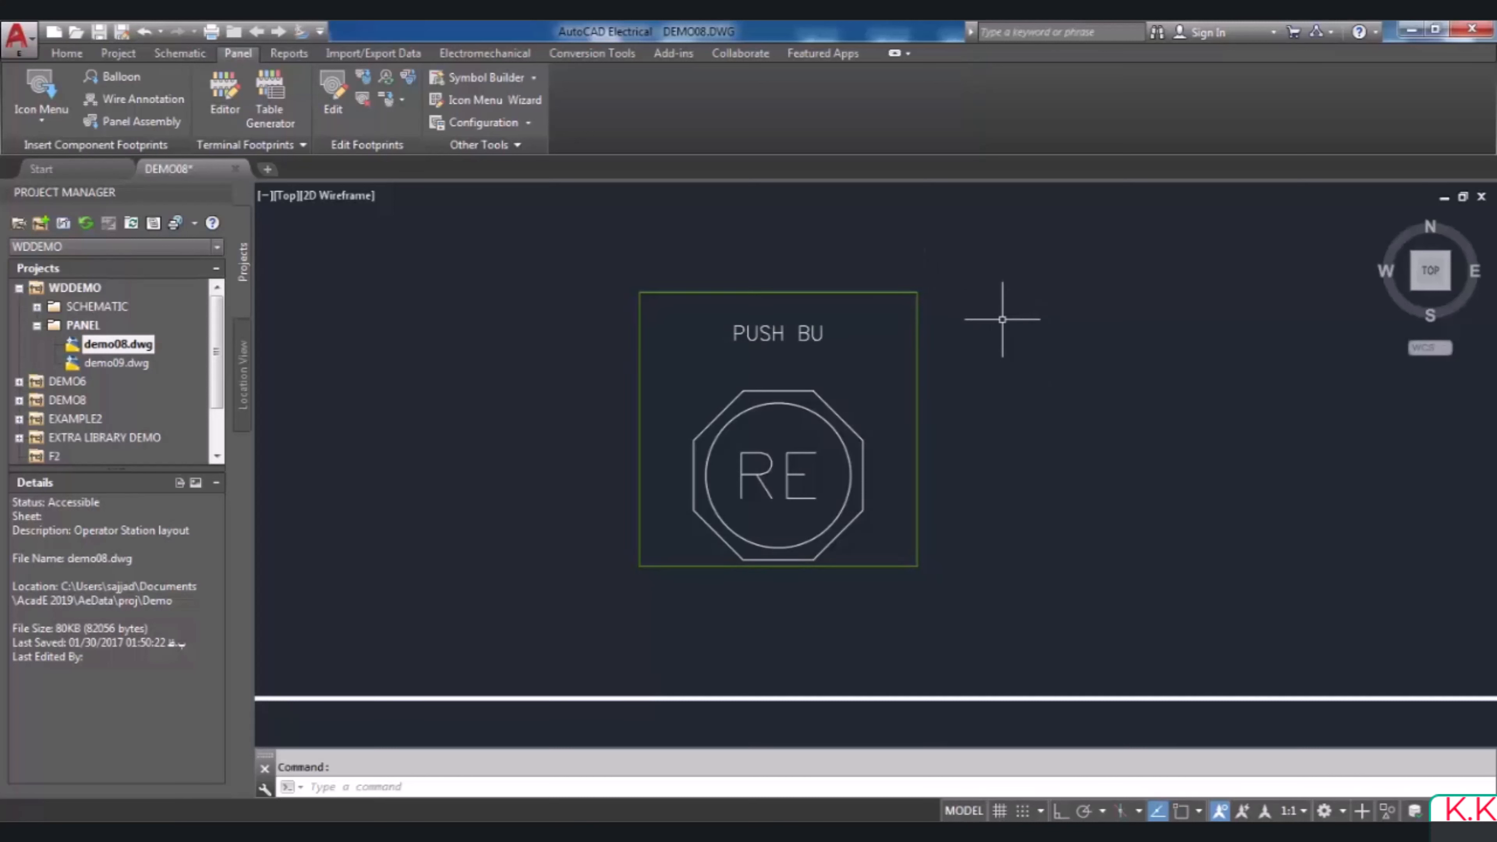
# Move the PUSH BU nameplate straight up relative to the RE push button
pyautogui.click(73, 54)
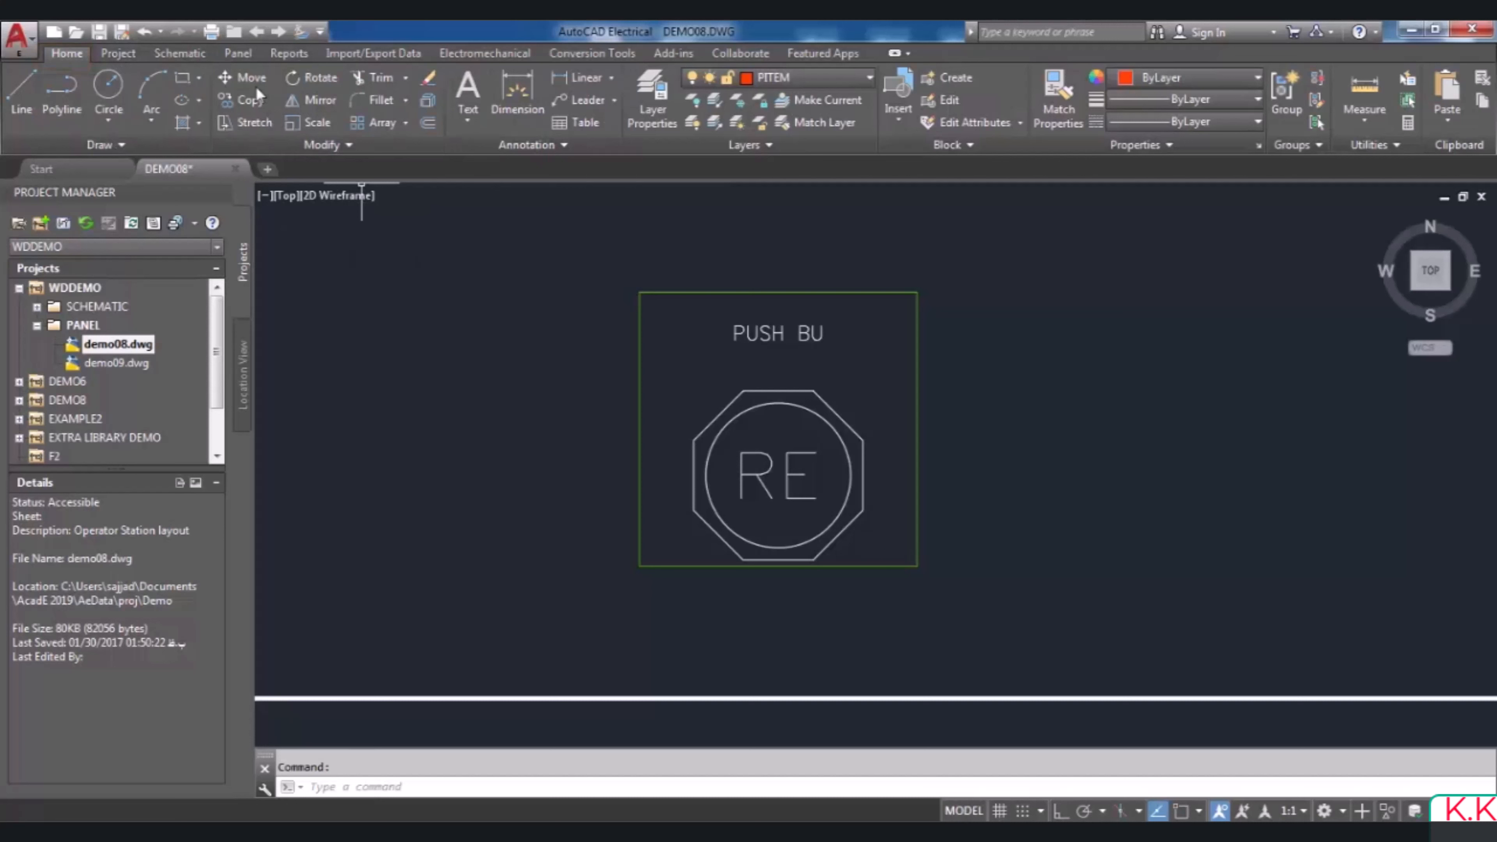
pyautogui.click(254, 75)
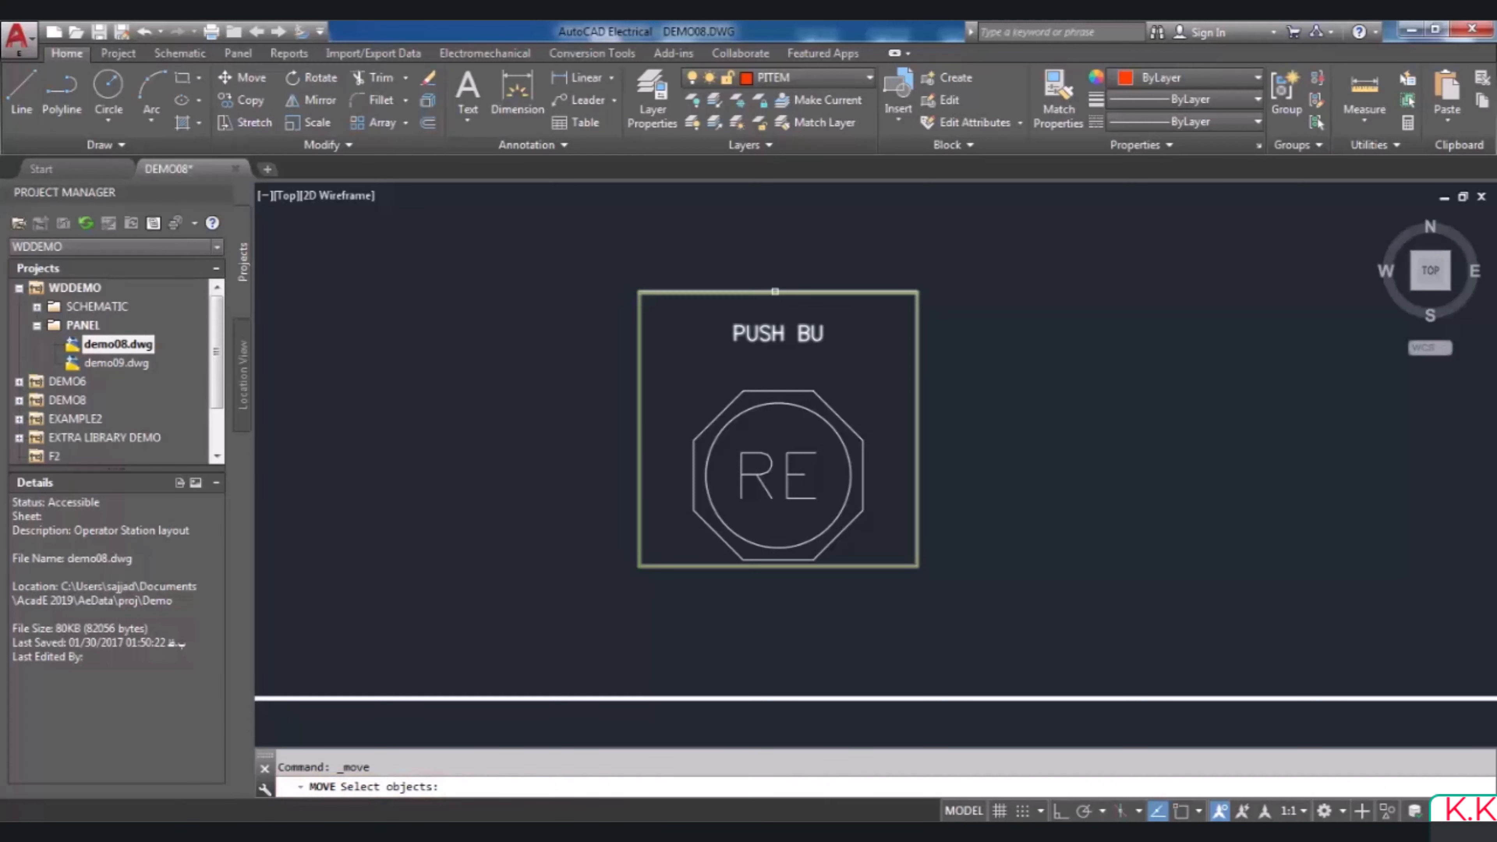
pyautogui.click(775, 293)
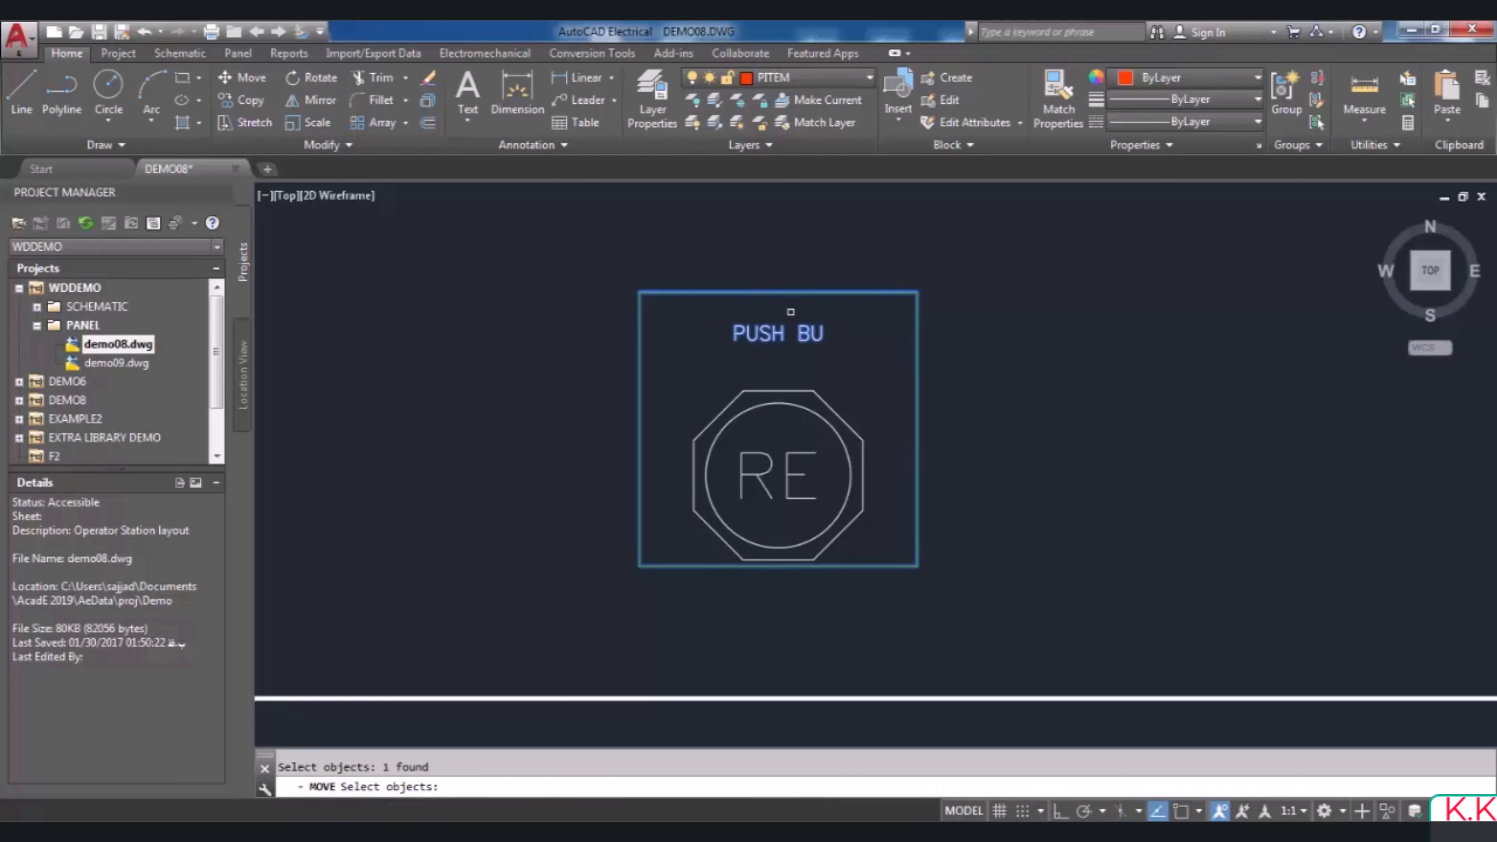
pyautogui.press('Return')
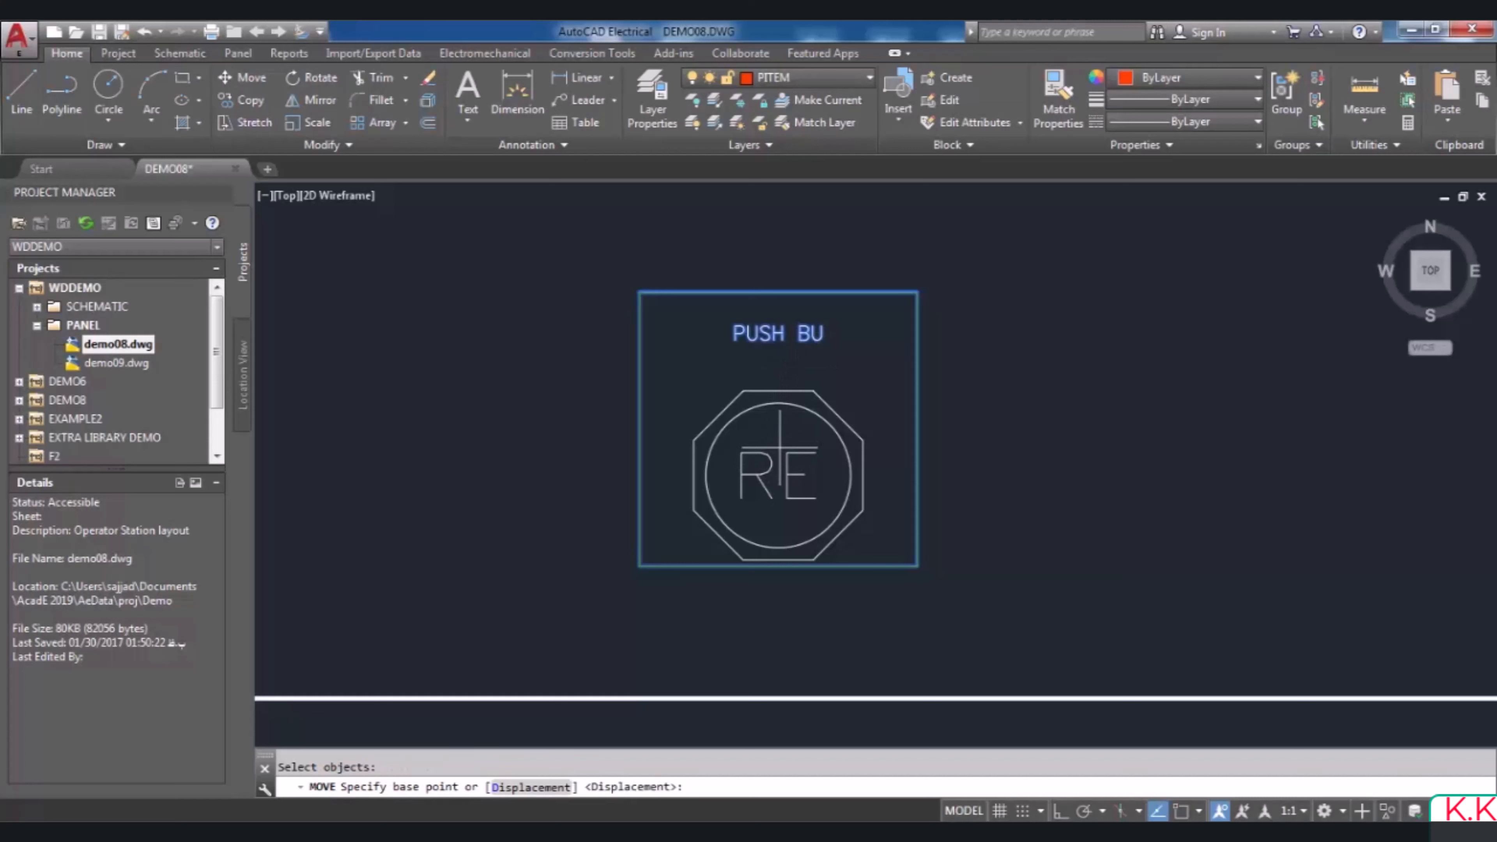
pyautogui.click(779, 447)
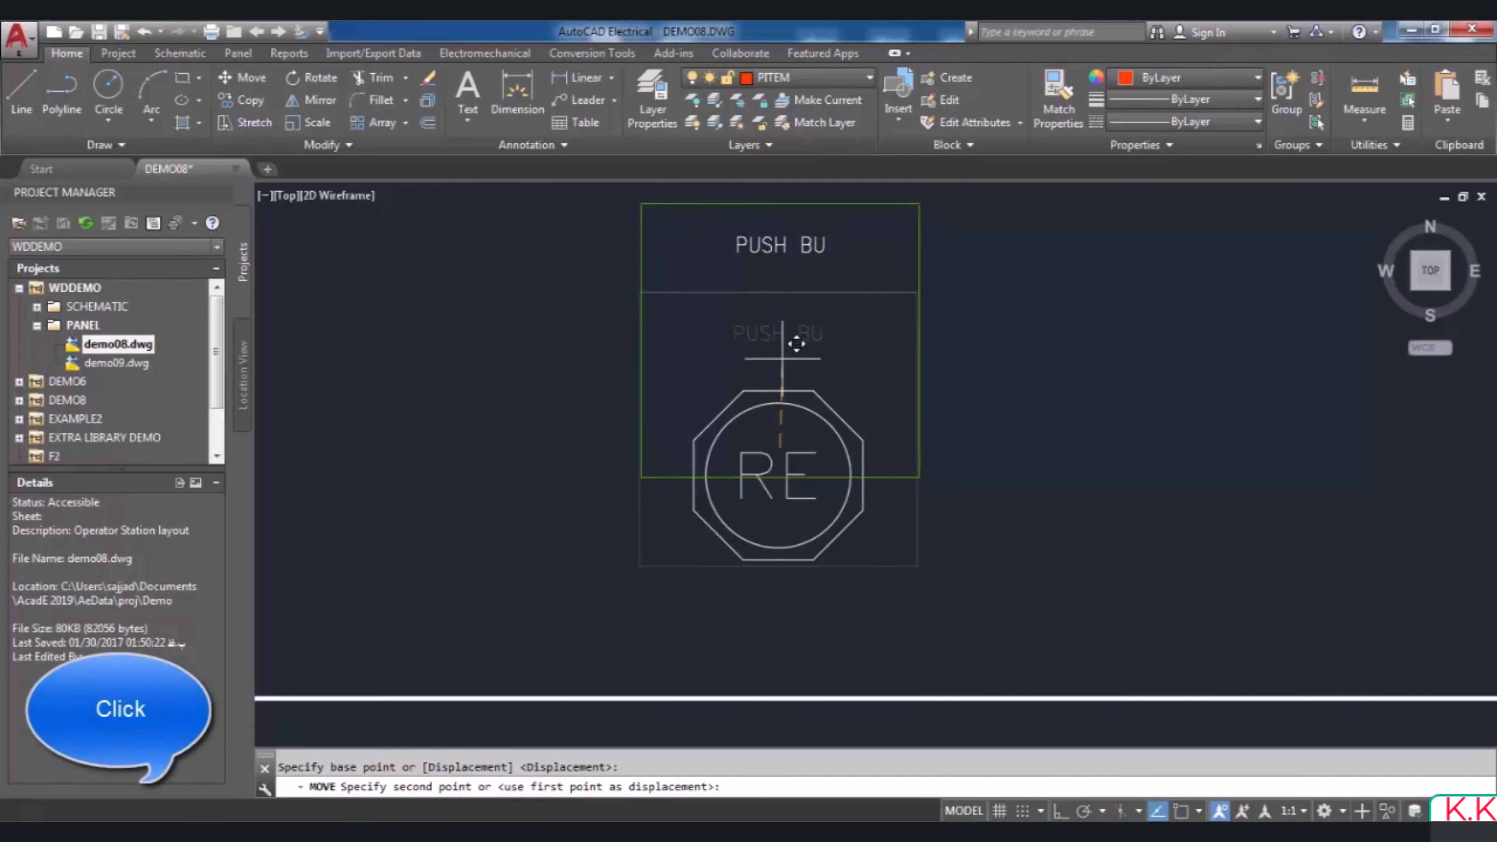
pyautogui.click(779, 353)
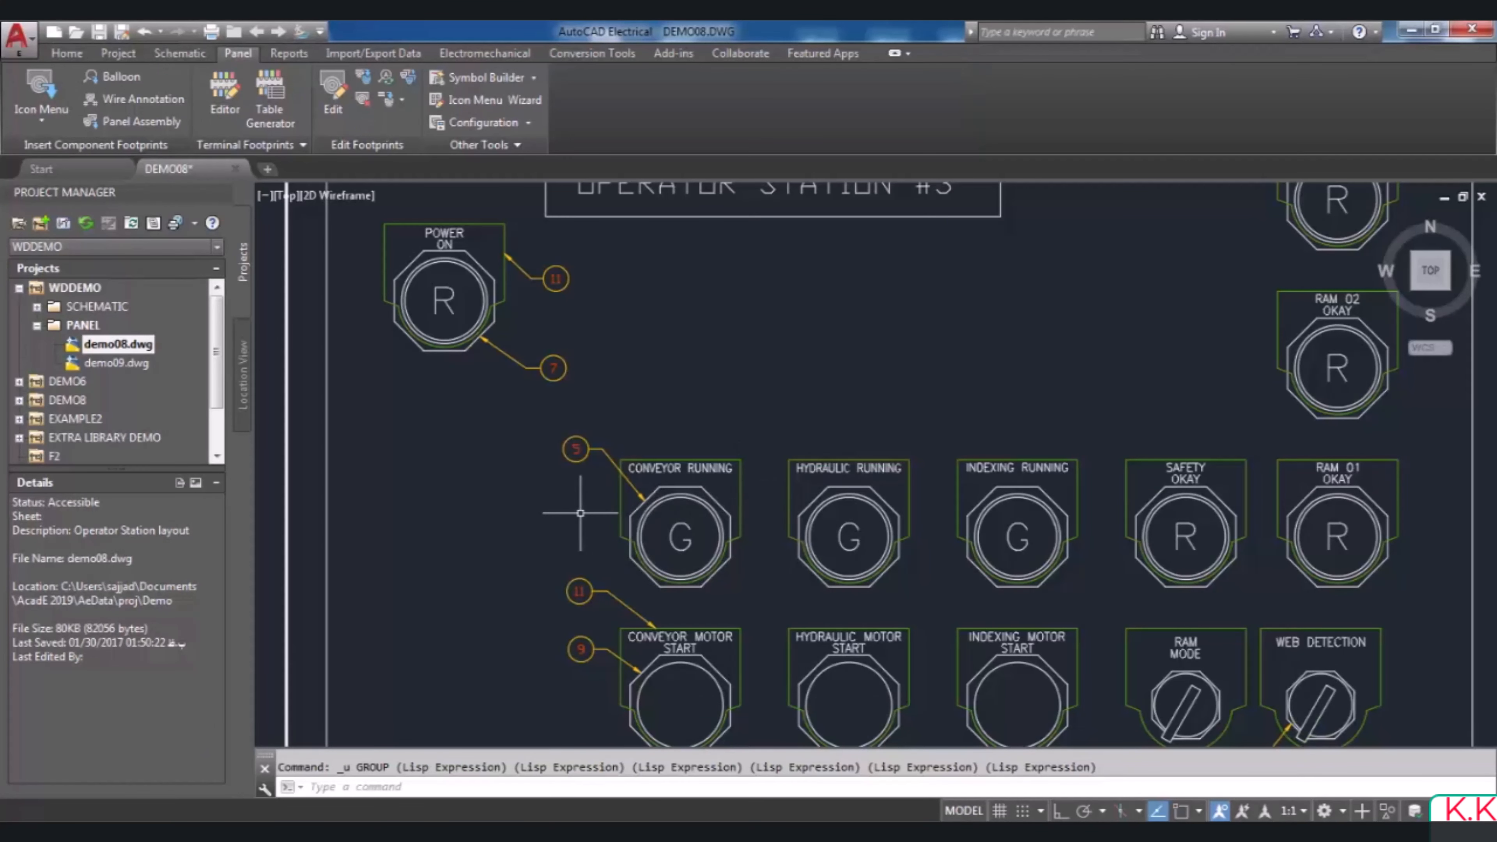
# Add an item balloon with a leader from the HYDRAULIC RUNNING pilot light, placing the balloon to the upper left of the light
pyautogui.scroll(4, 575, 445)
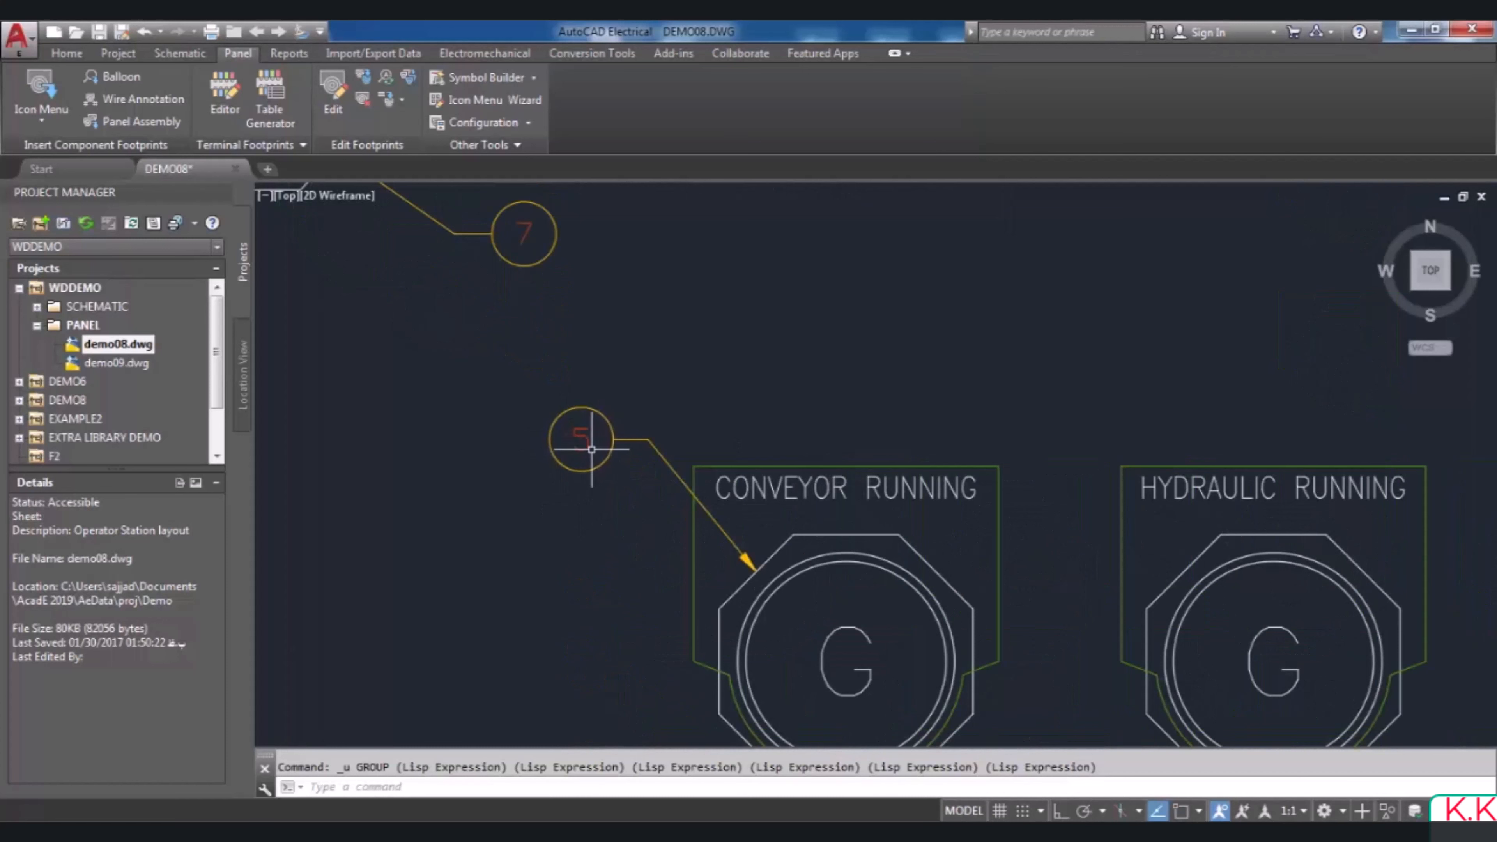
pyautogui.scroll(-2, 587, 453)
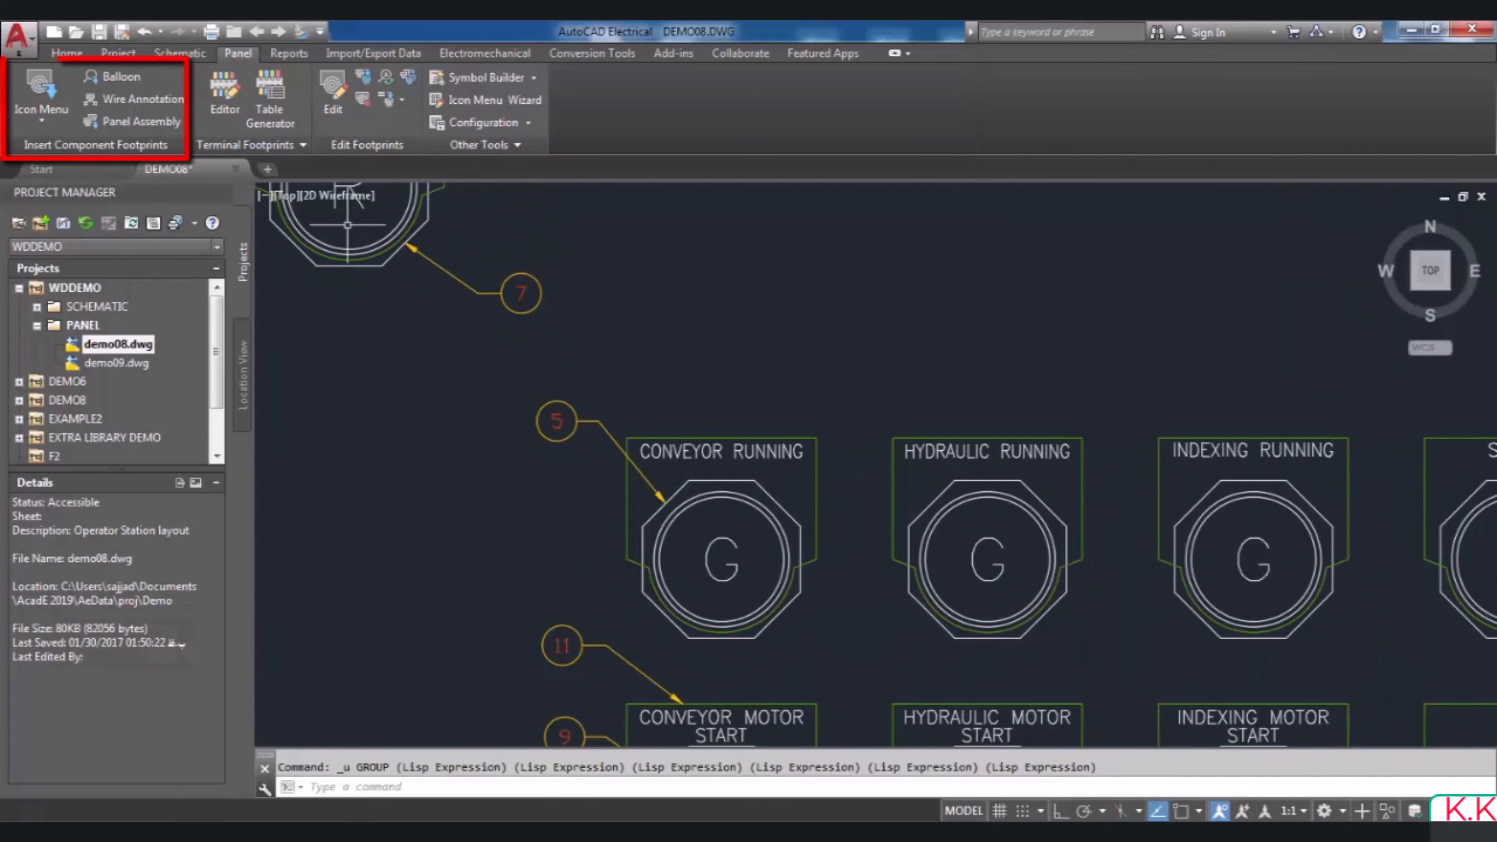
pyautogui.click(125, 78)
pyautogui.scroll(-2, 784, 475)
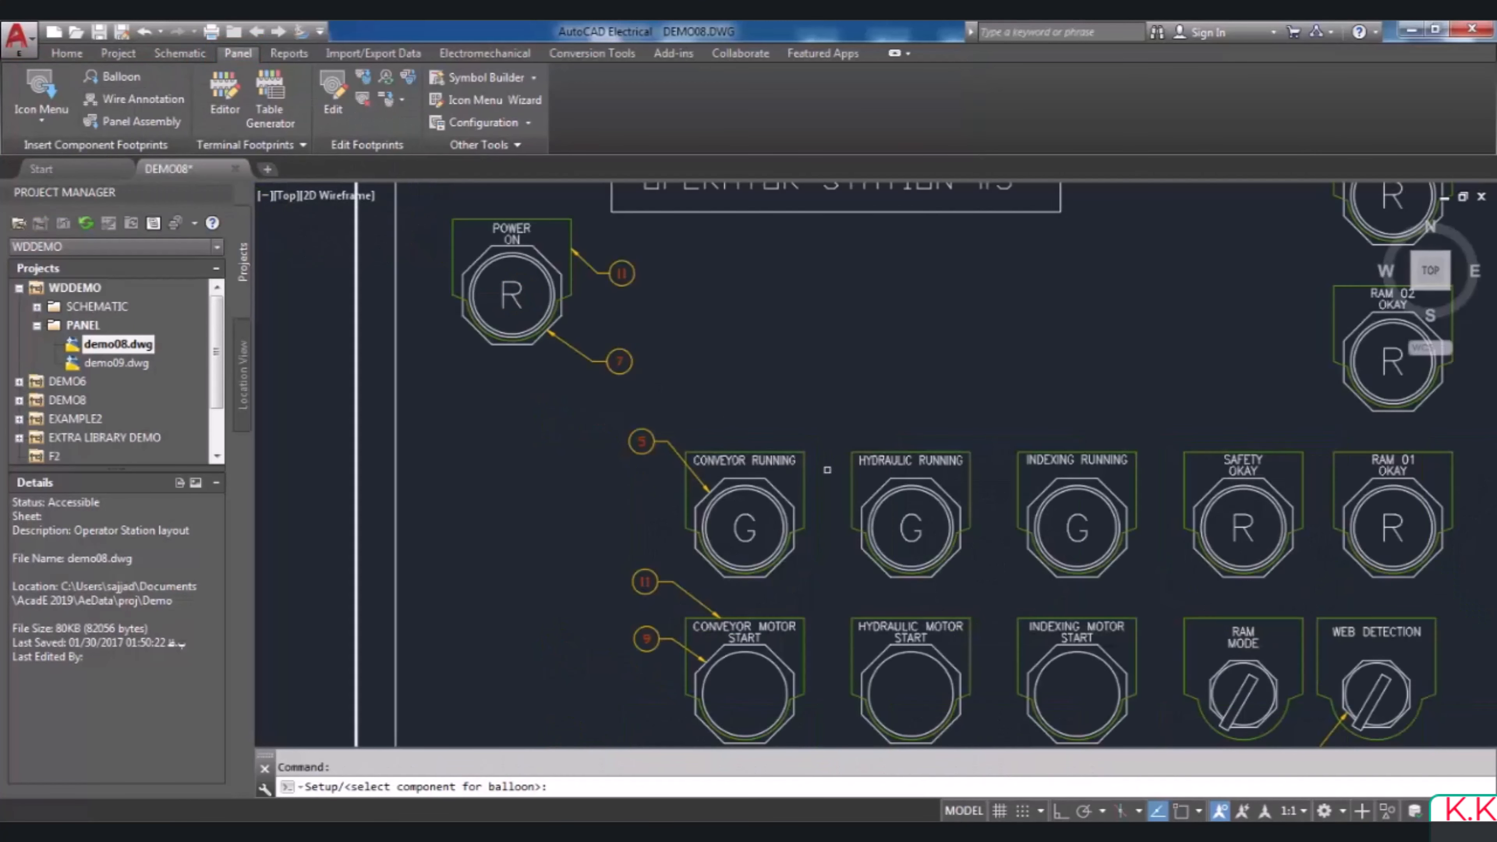
pyautogui.scroll(2, 915, 438)
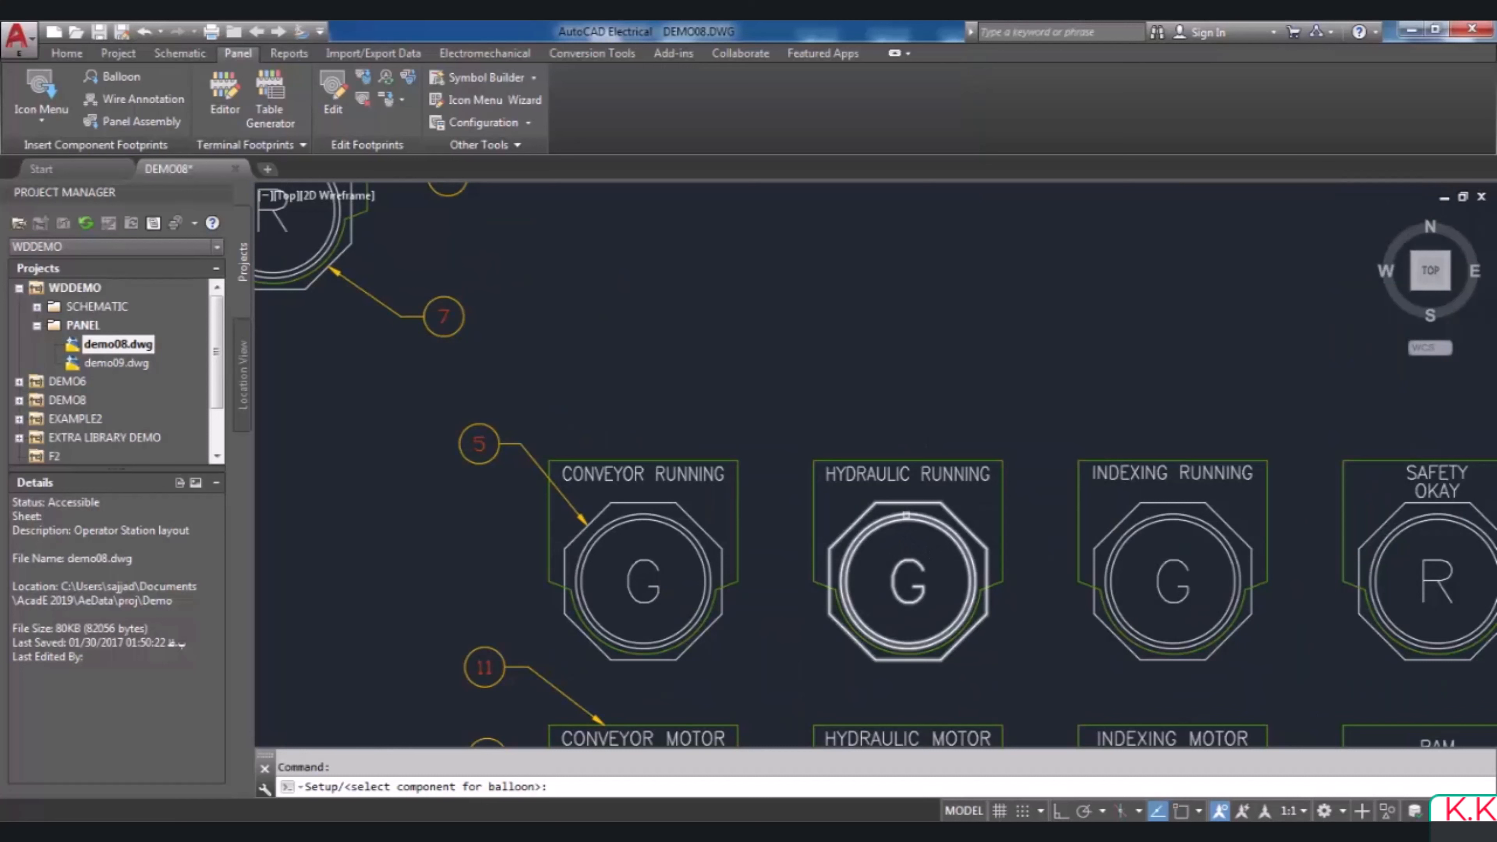
pyautogui.click(906, 513)
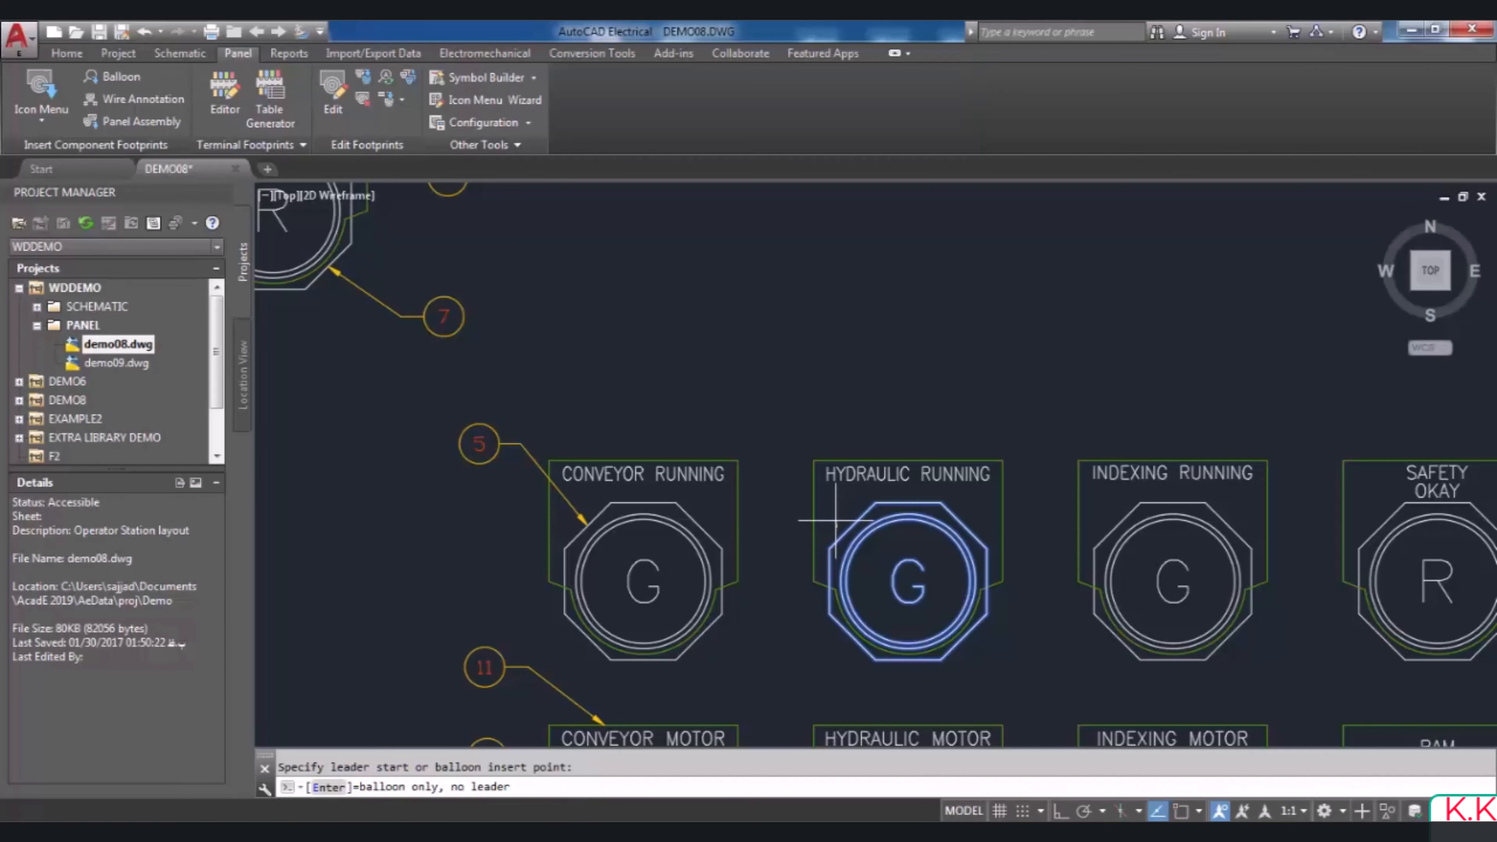
pyautogui.click(760, 439)
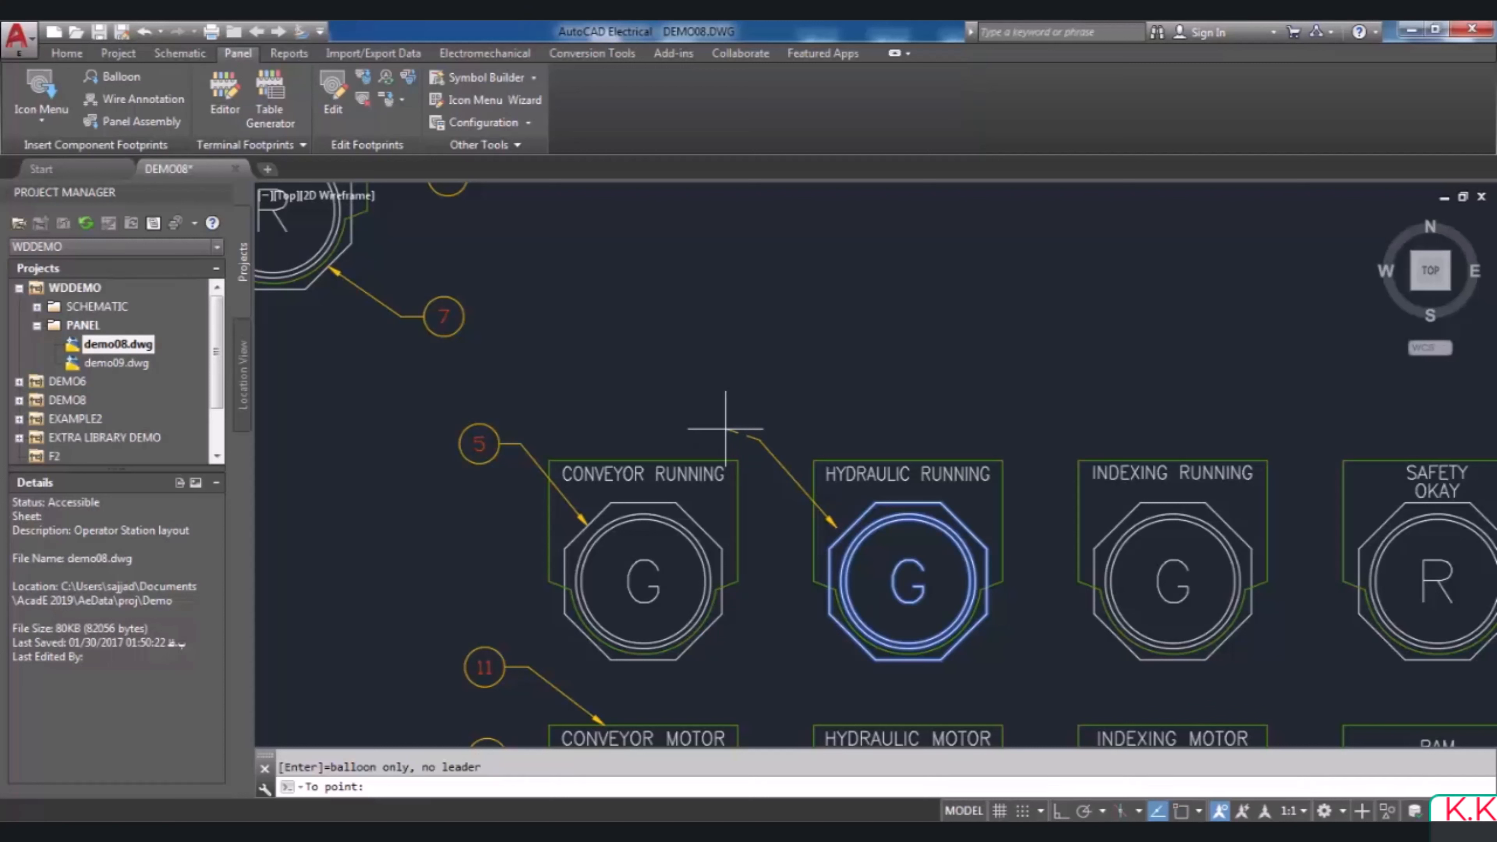
pyautogui.click(725, 429)
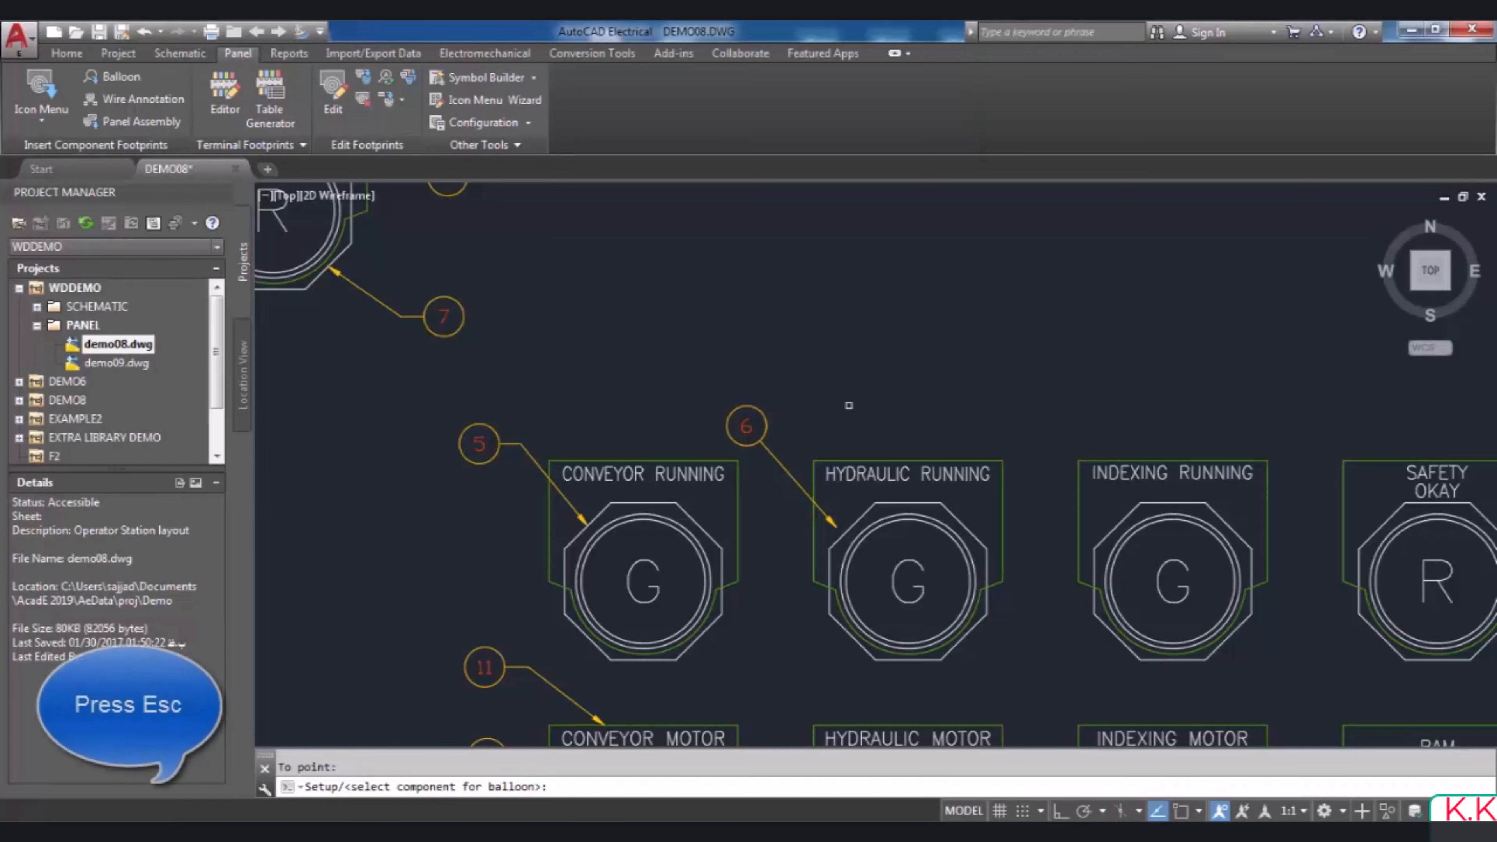
pyautogui.press('Escape')
# Start an item balloon for the RE push button footprint above the panel, with a leader running out from its upper-left edge
pyautogui.scroll(-5, 849, 405)
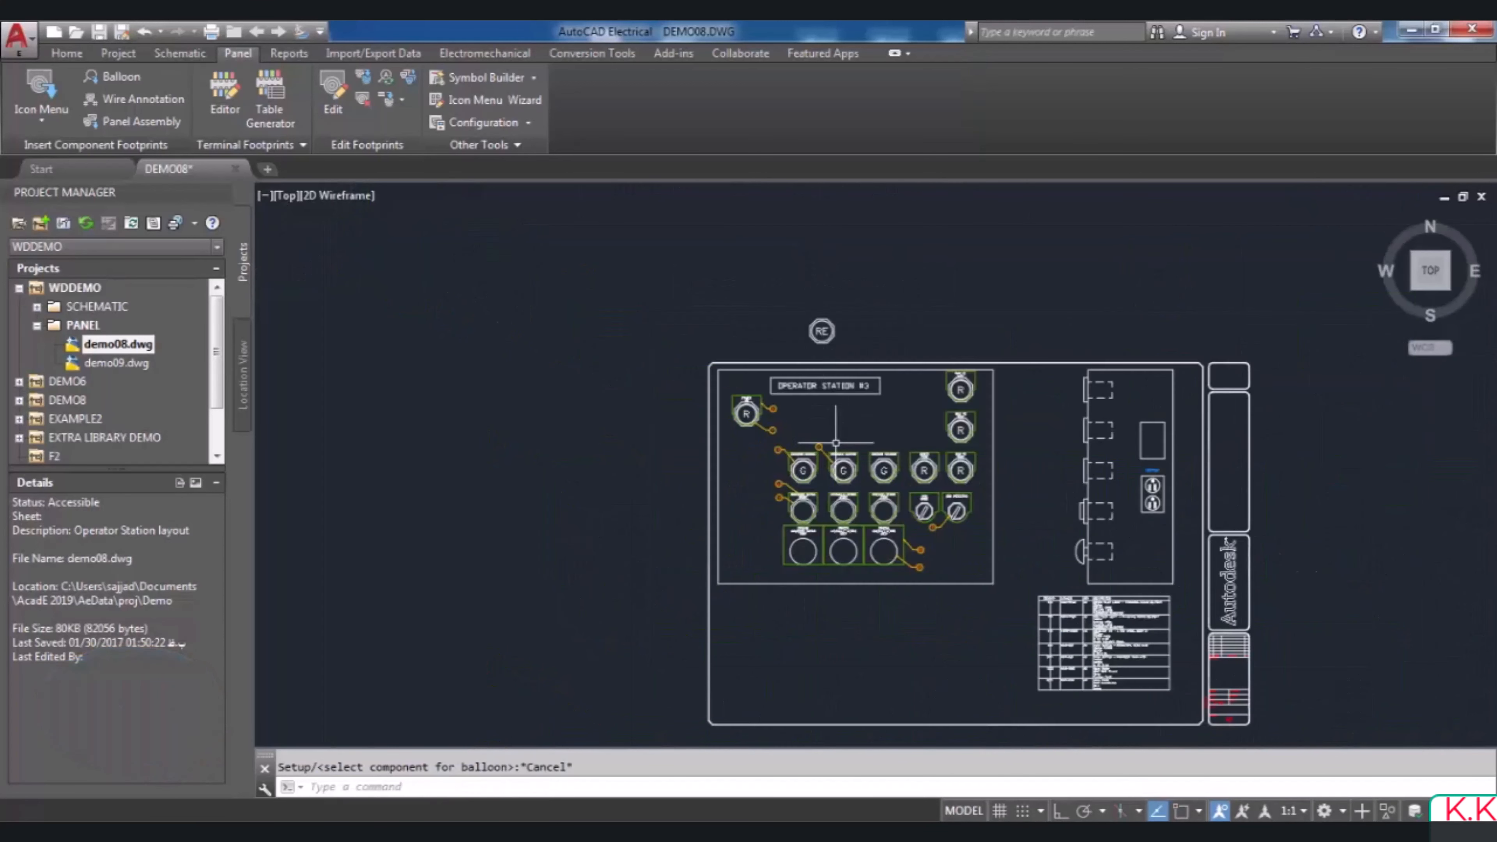
pyautogui.scroll(8, 819, 324)
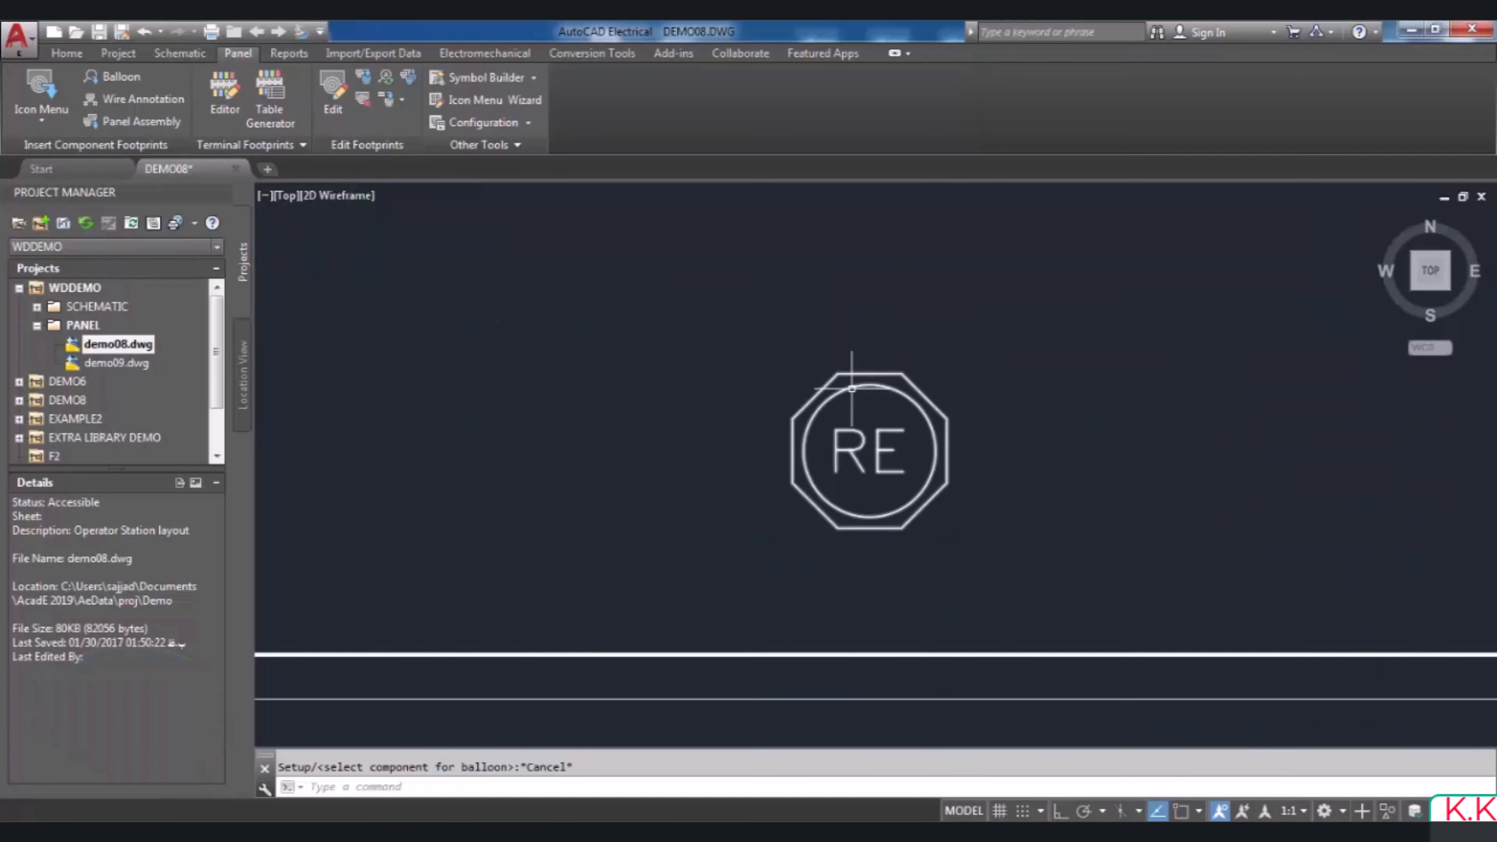
pyautogui.scroll(2, 895, 349)
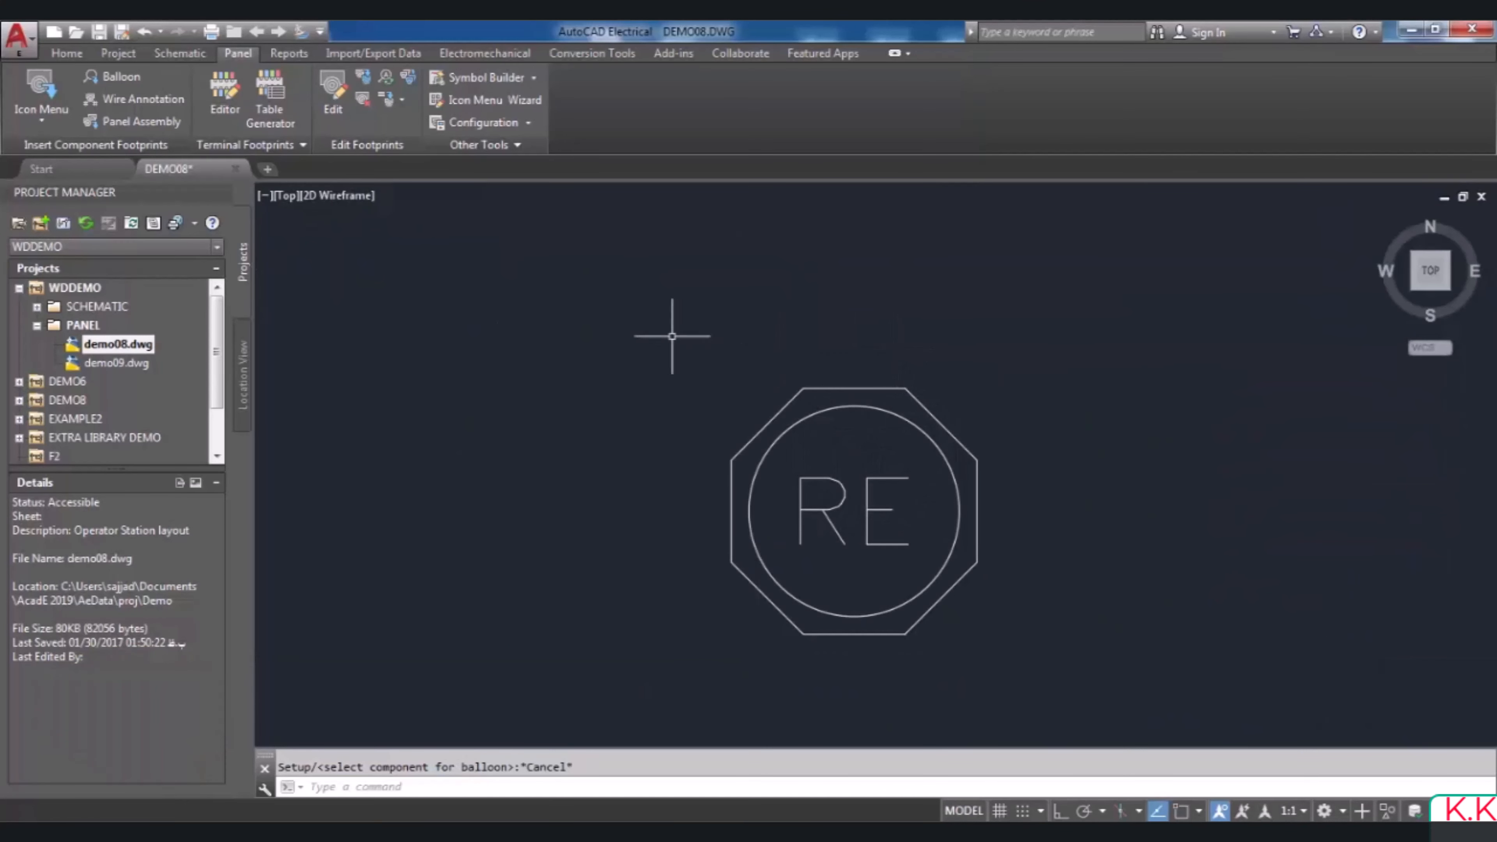
pyautogui.click(125, 77)
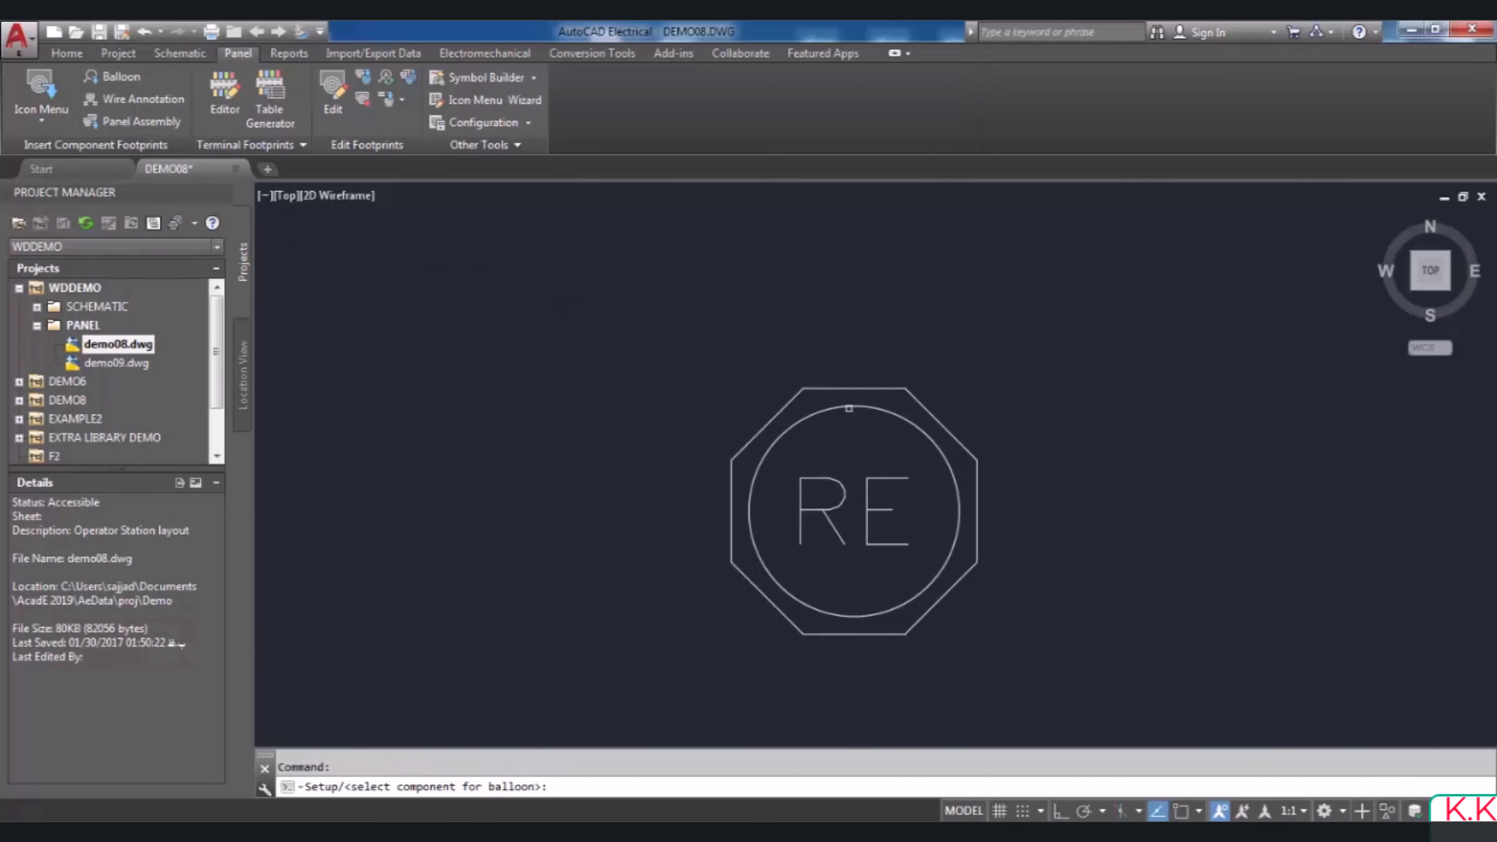
pyautogui.click(852, 406)
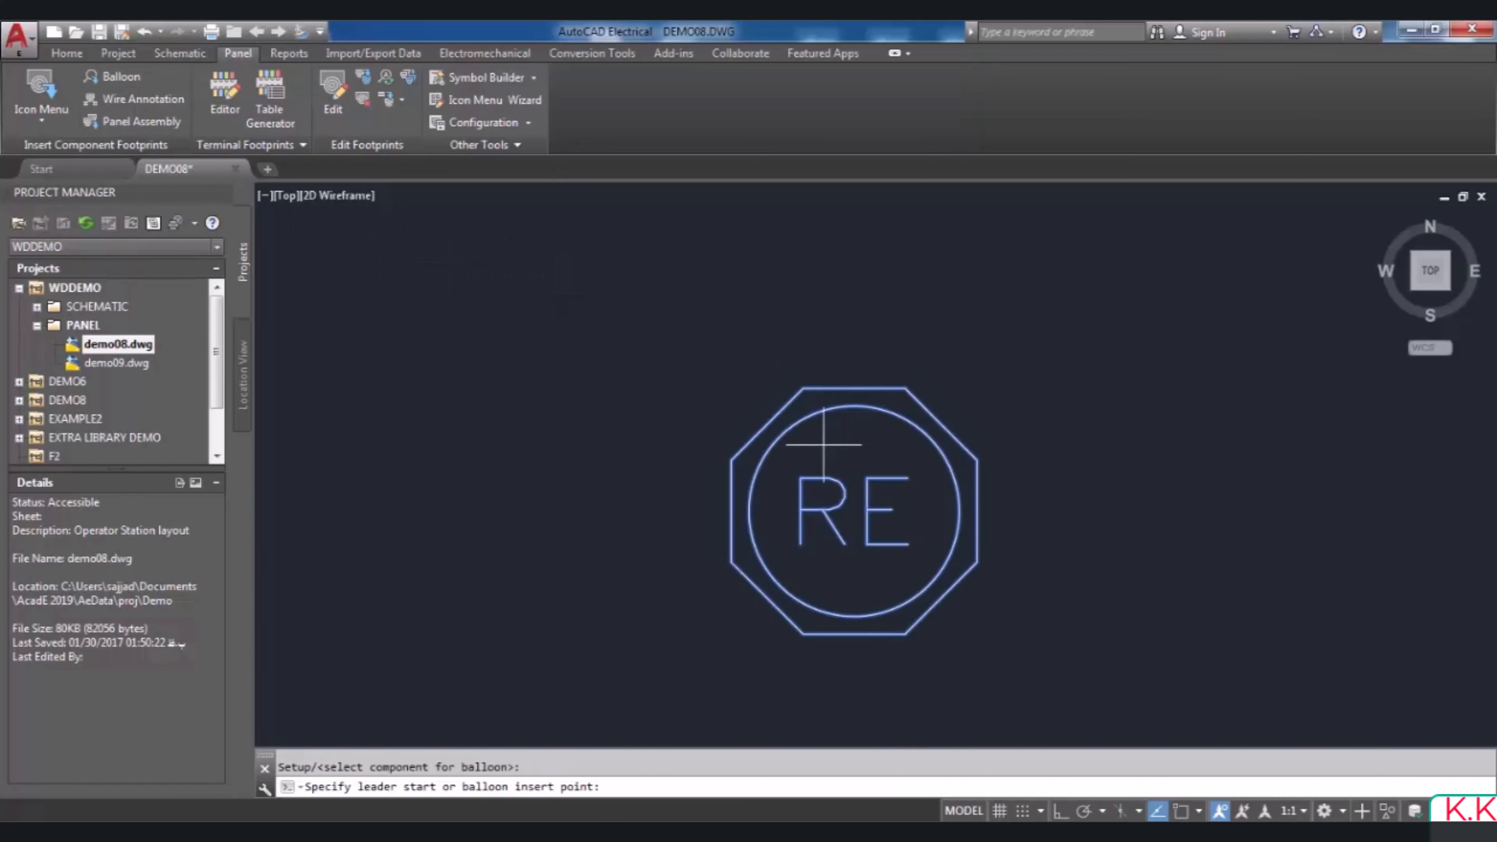
pyautogui.click(749, 420)
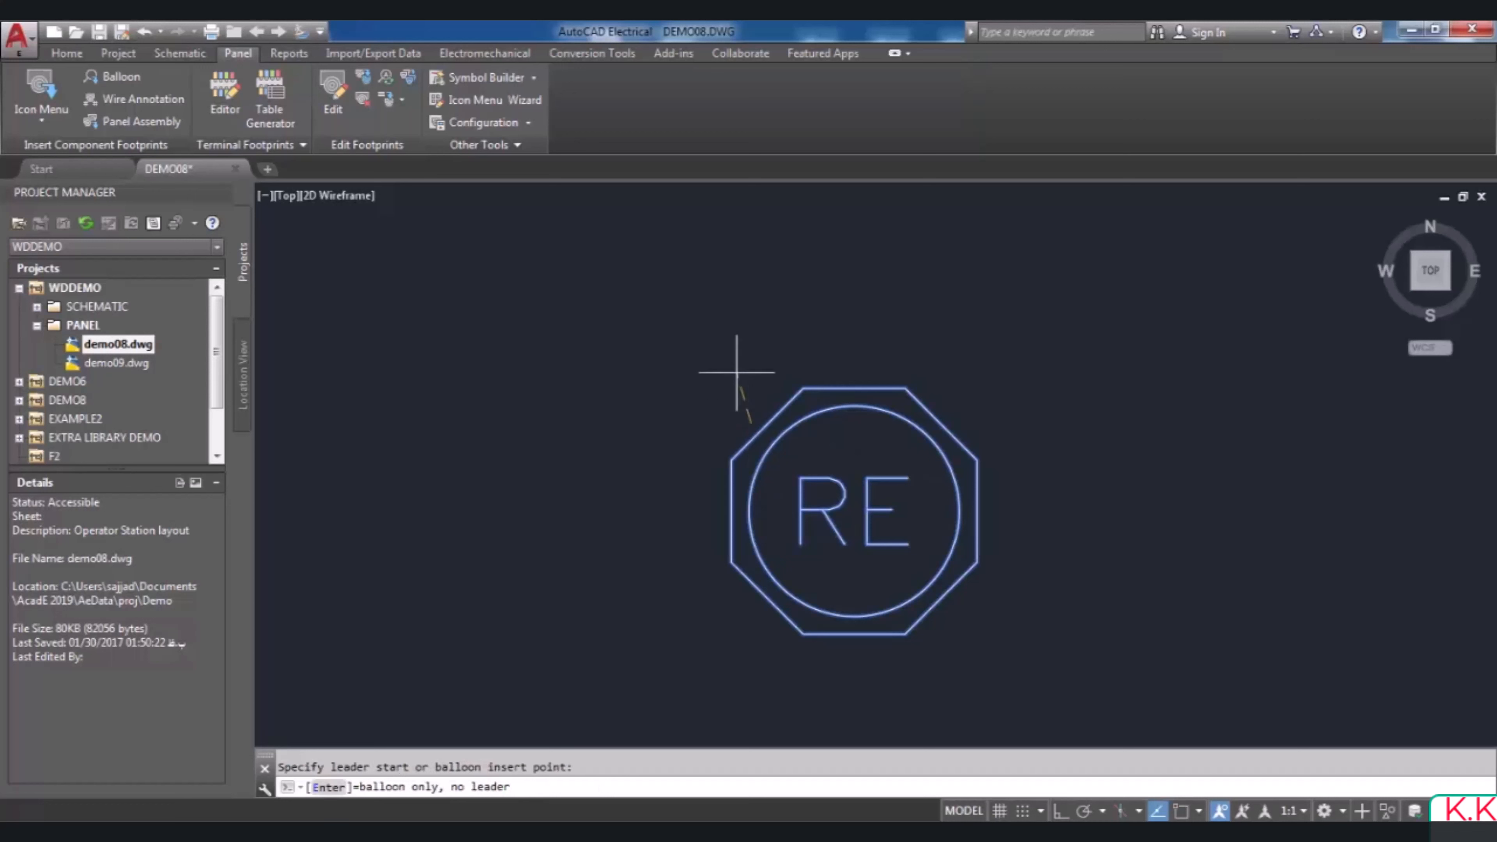
pyautogui.click(645, 312)
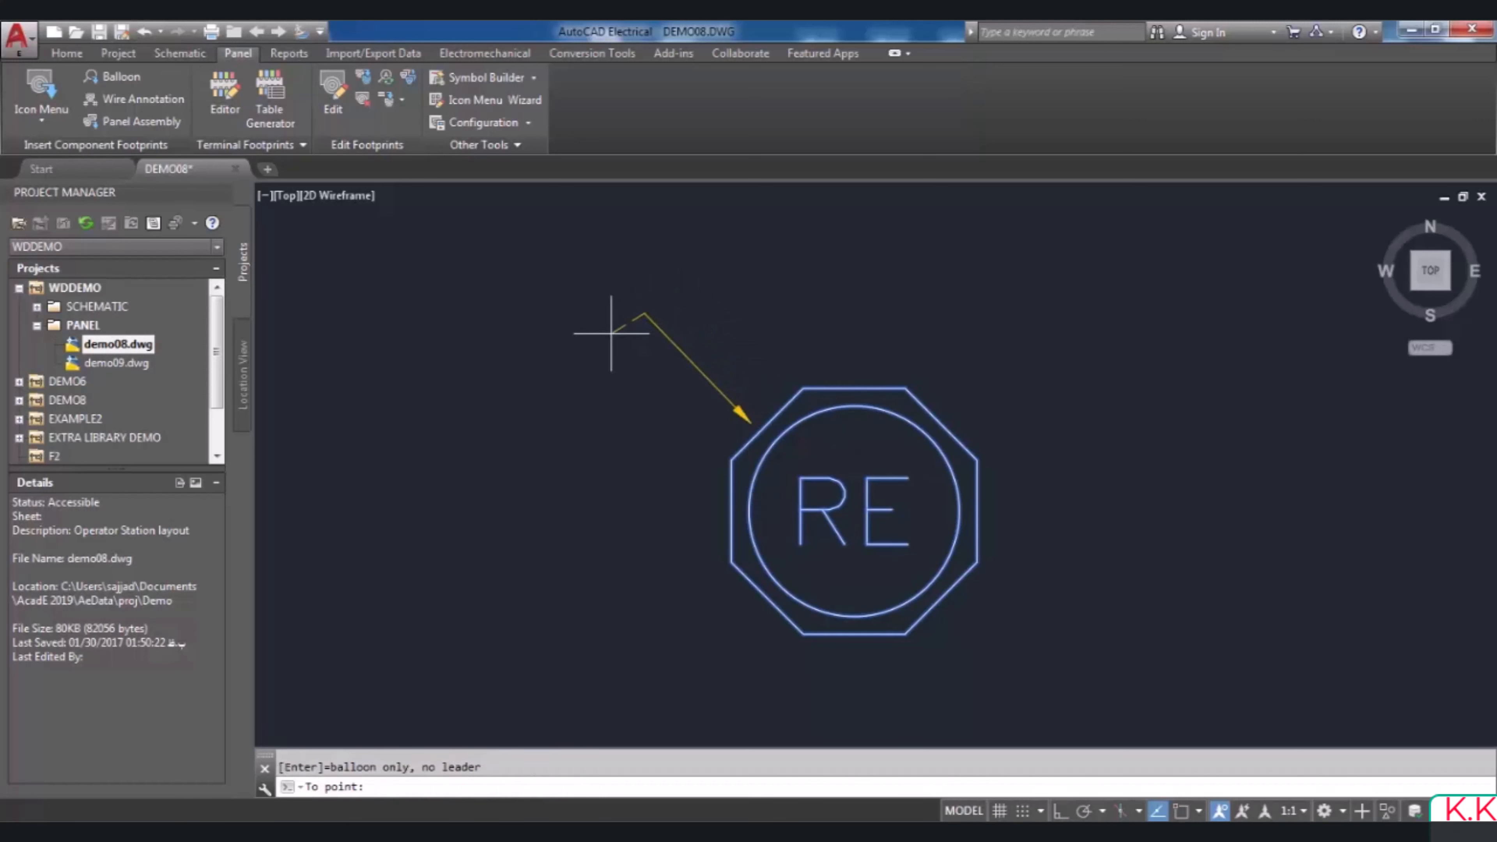
pyautogui.press('Return')
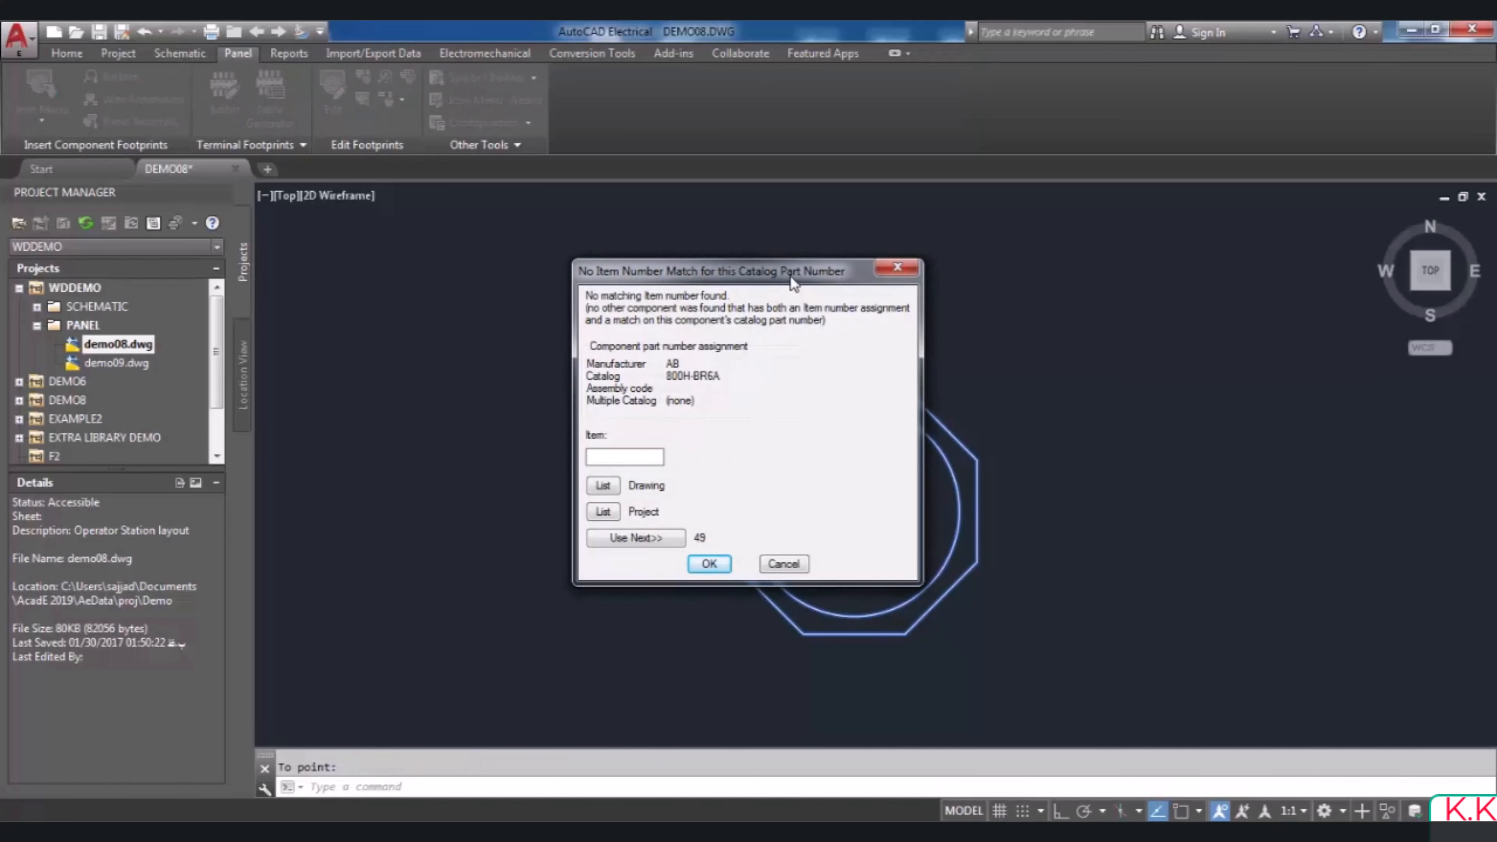
# Review the item numbers used in the drawing and the project, and assign item number 21 to the RE push button's balloon
pyautogui.moveTo(695, 272); pyautogui.dragTo(580, 271)
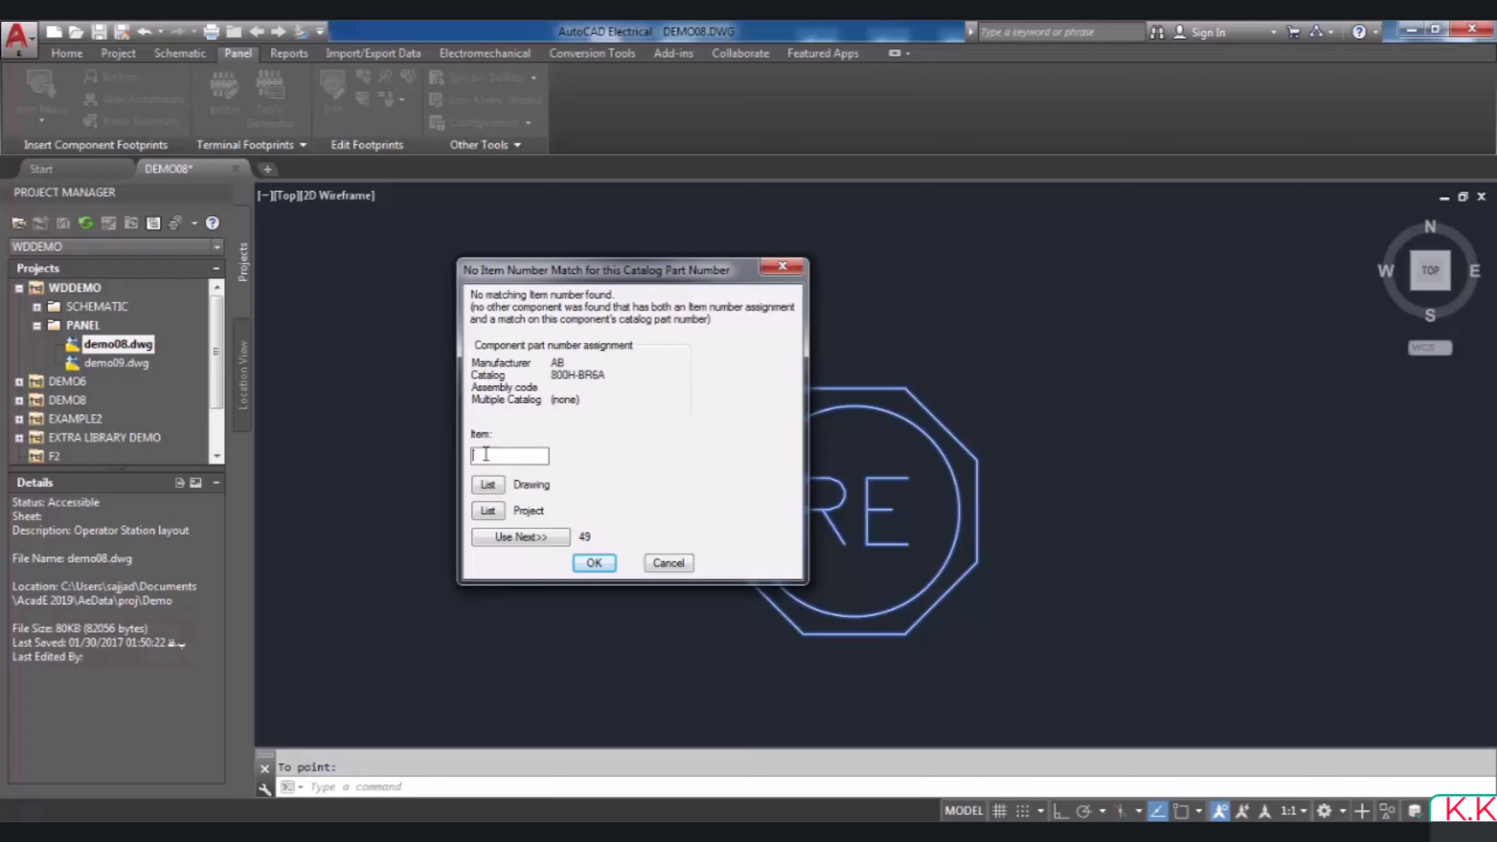
pyautogui.click(488, 484)
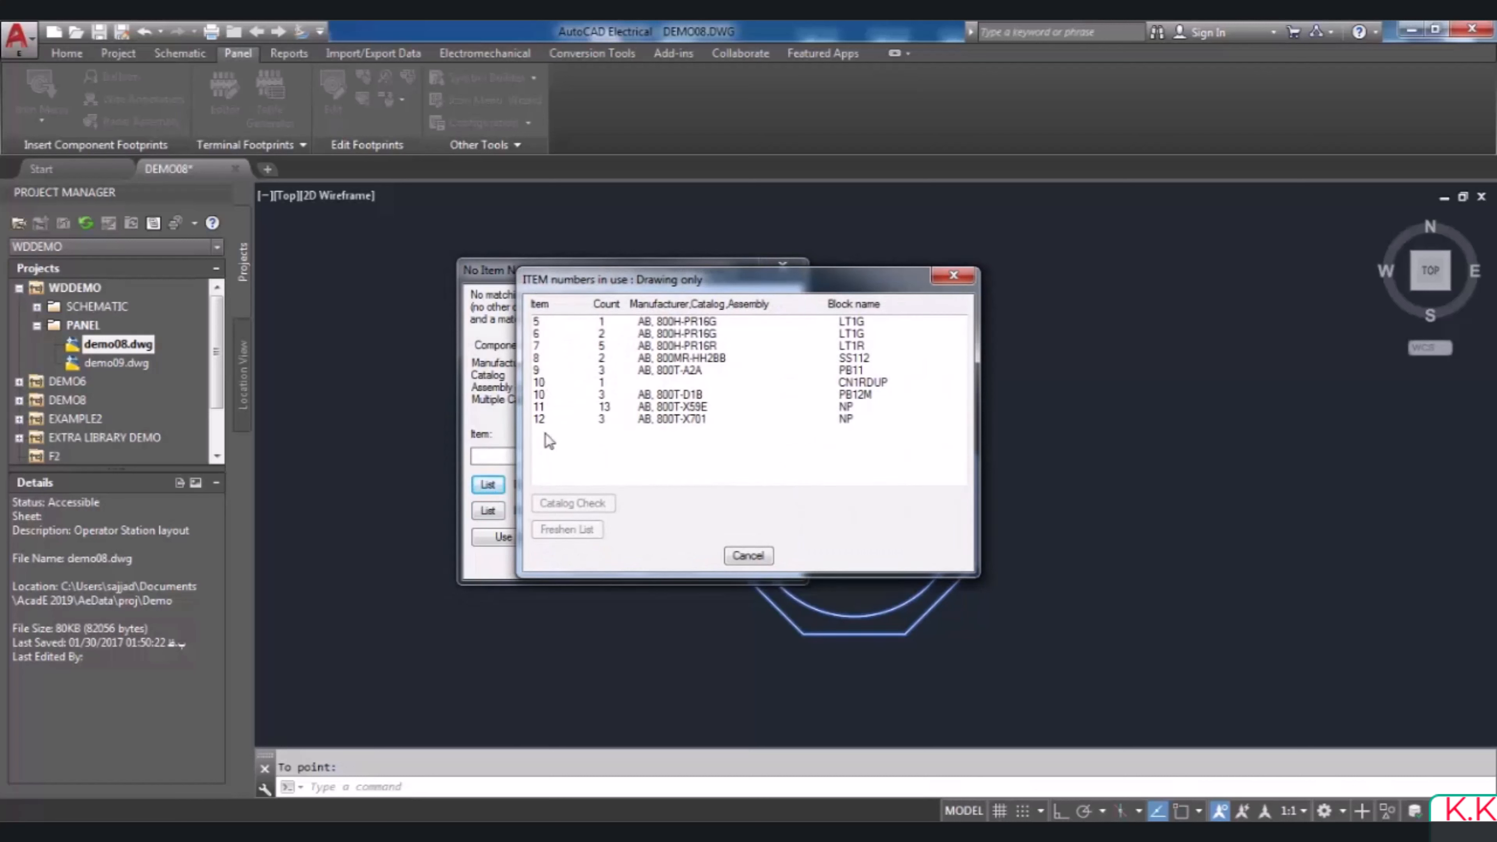
pyautogui.click(738, 558)
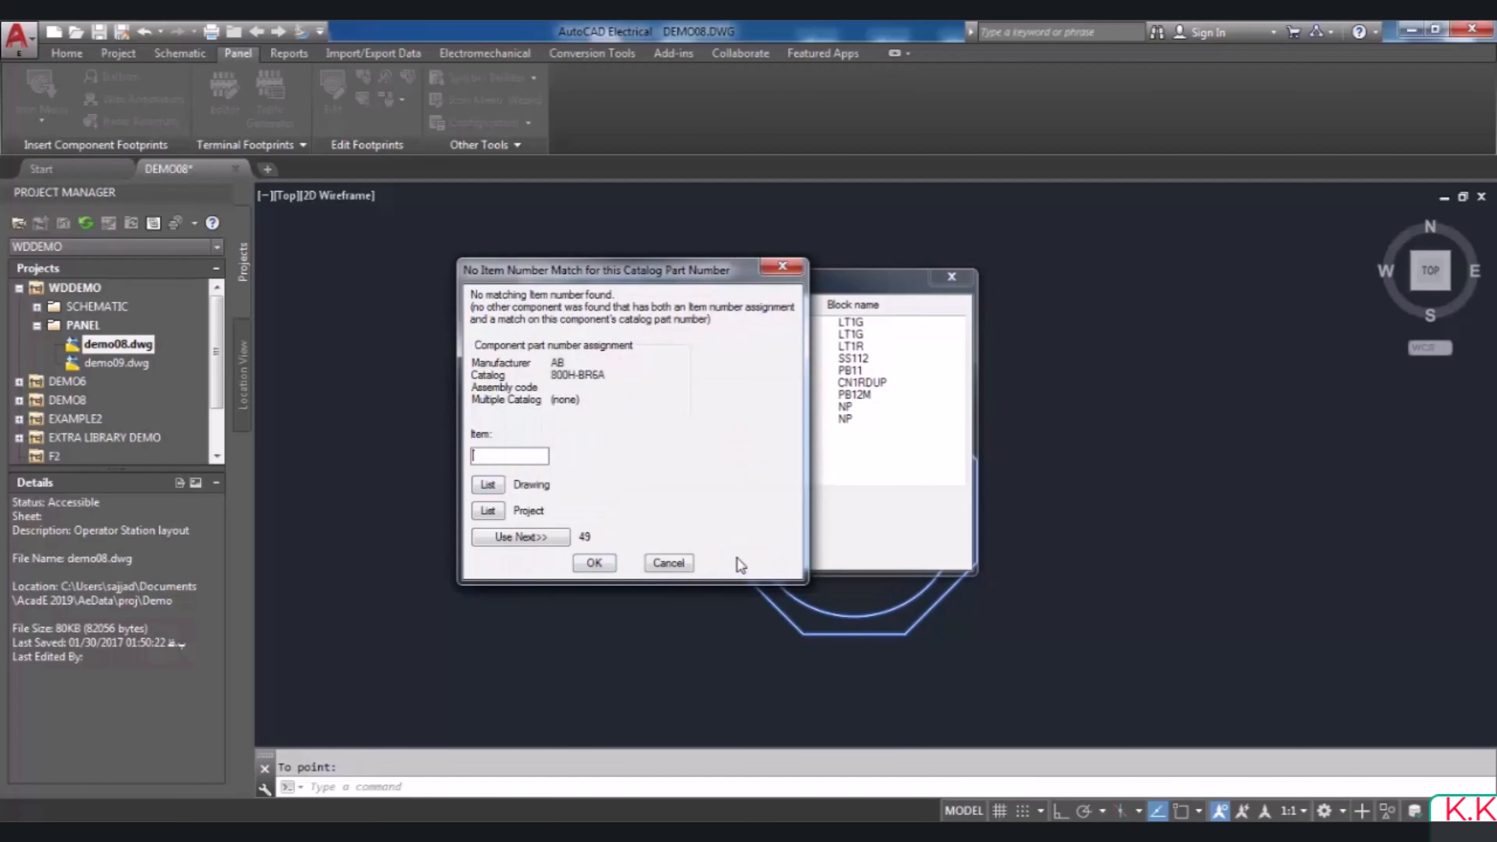
pyautogui.click(499, 513)
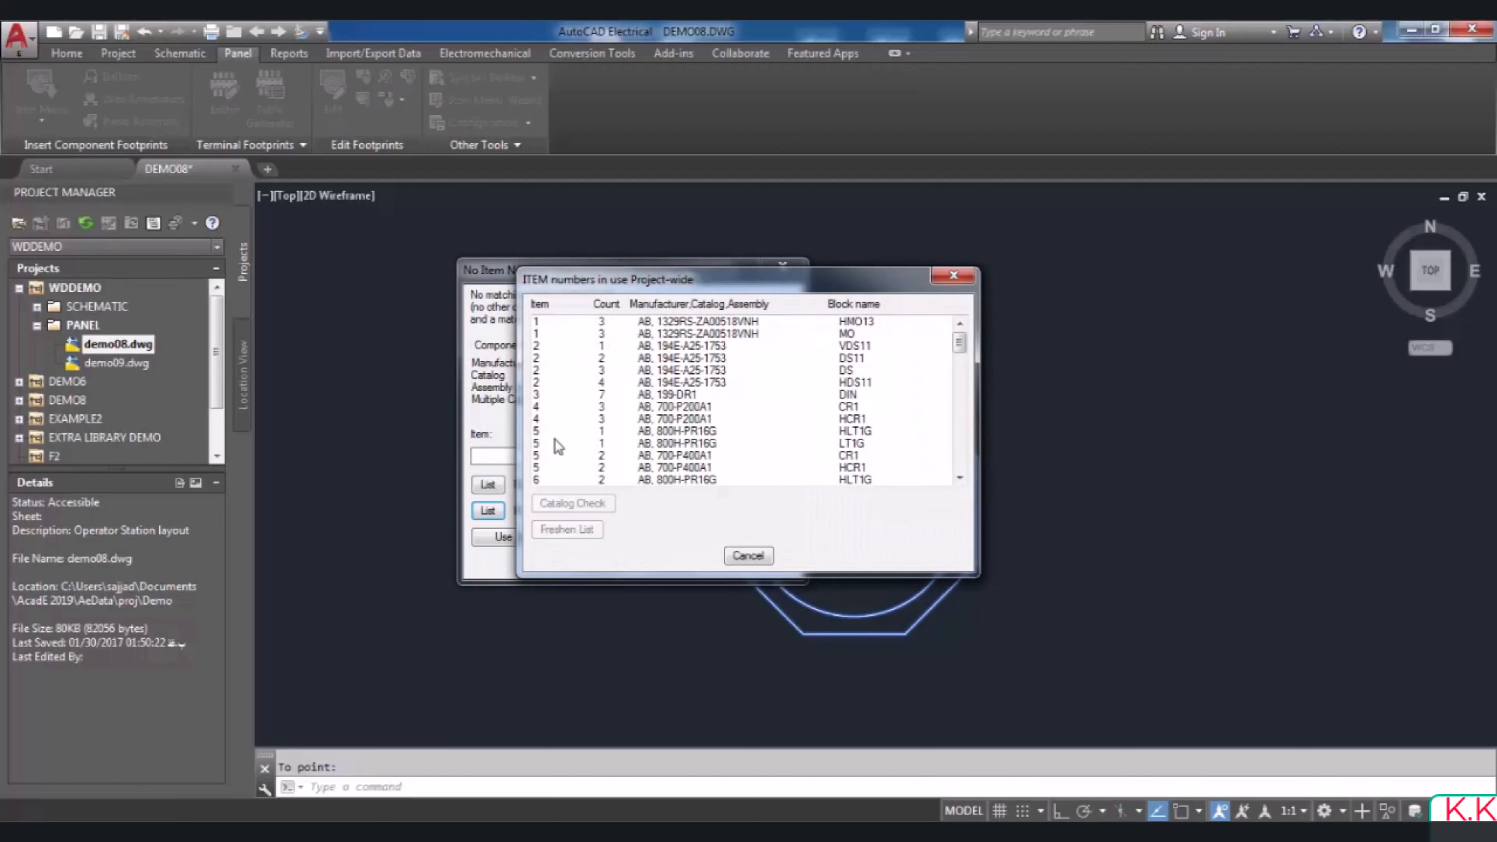
pyautogui.click(747, 557)
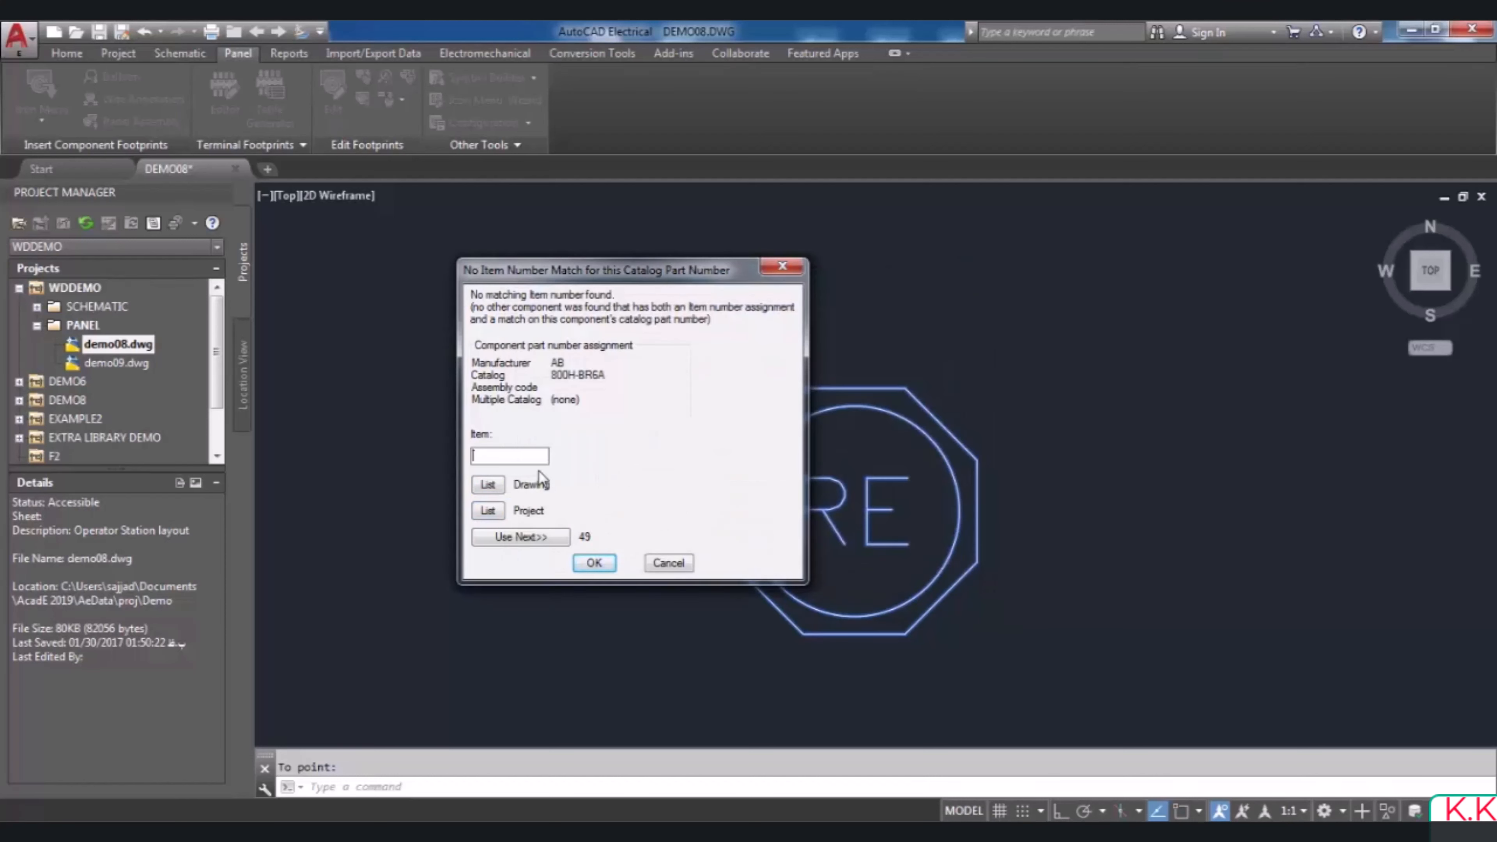
pyautogui.click(529, 458)
pyautogui.write('21')
pyautogui.click(603, 560)
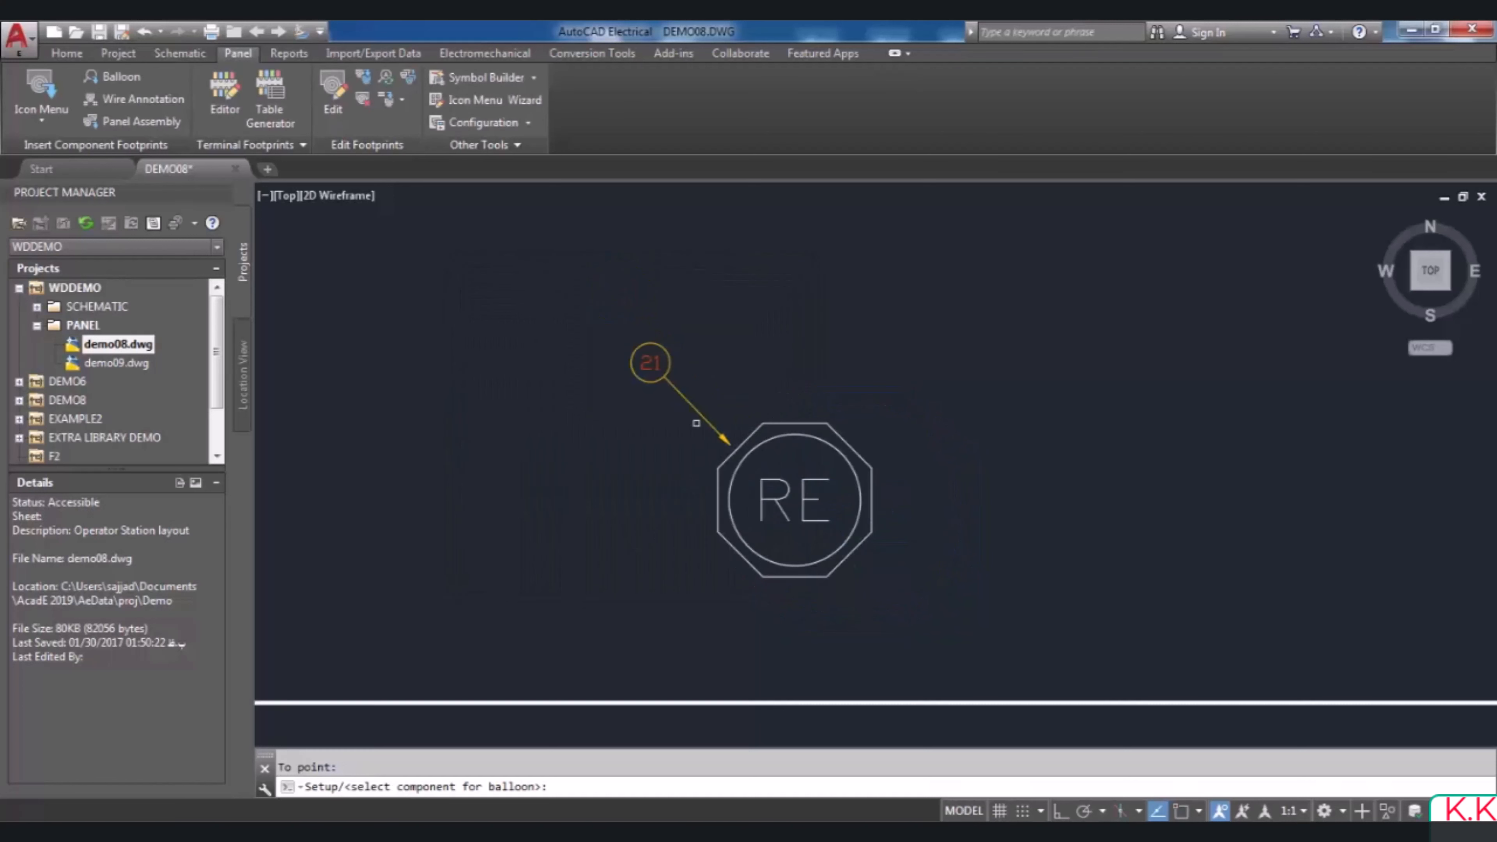
pyautogui.scroll(2, 696, 423)
pyautogui.scroll(-2, 778, 350)
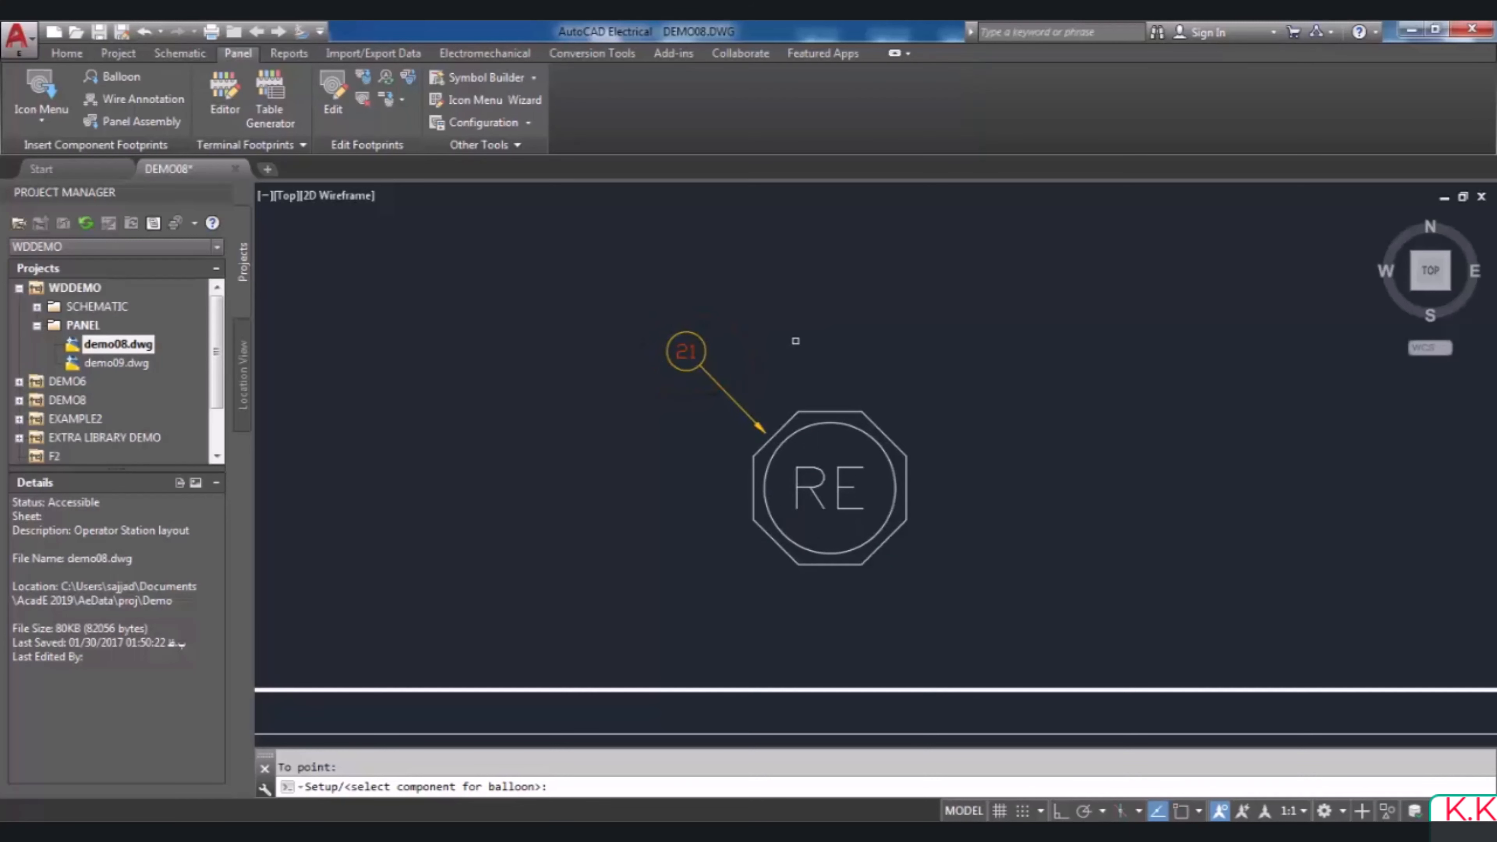
pyautogui.press('Escape')
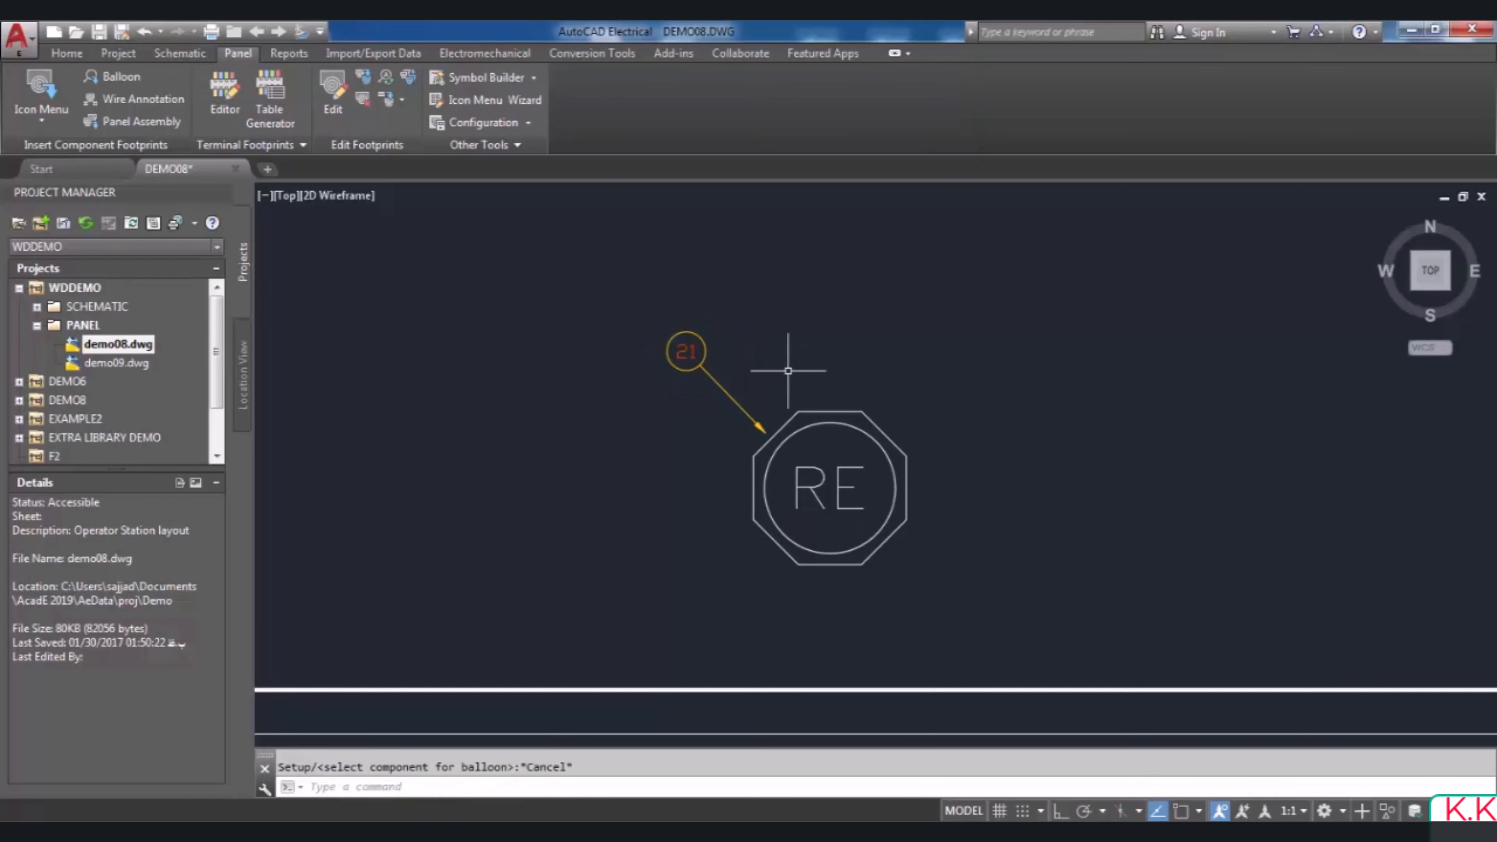
# Undo the last operation and start inserting a DIN rail footprint, reviewing the rail types and keeping AB 199-DR1
pyautogui.hotkey('ctrl', 'z')
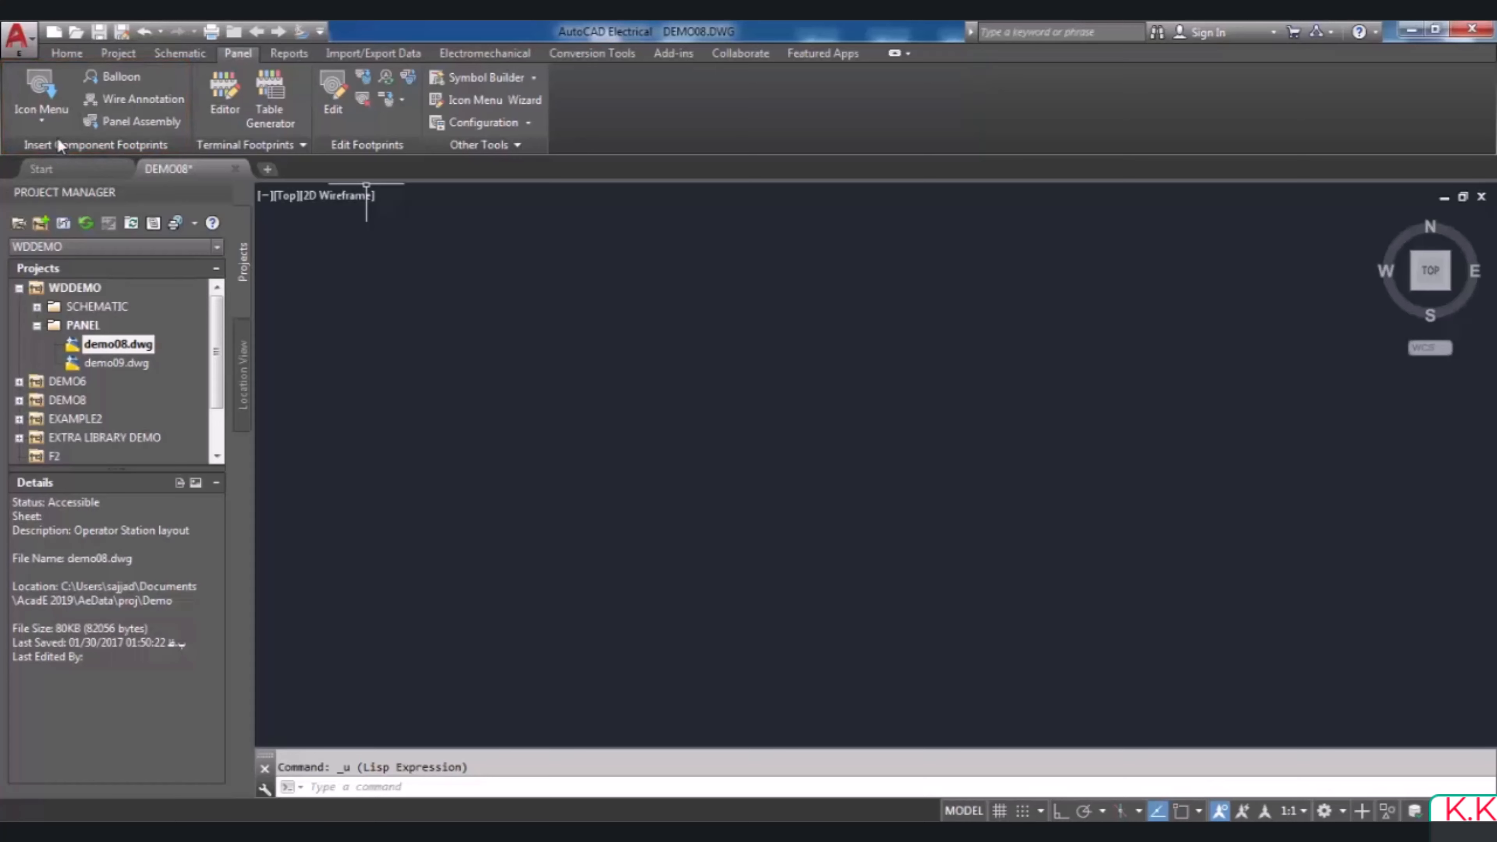
pyautogui.click(42, 110)
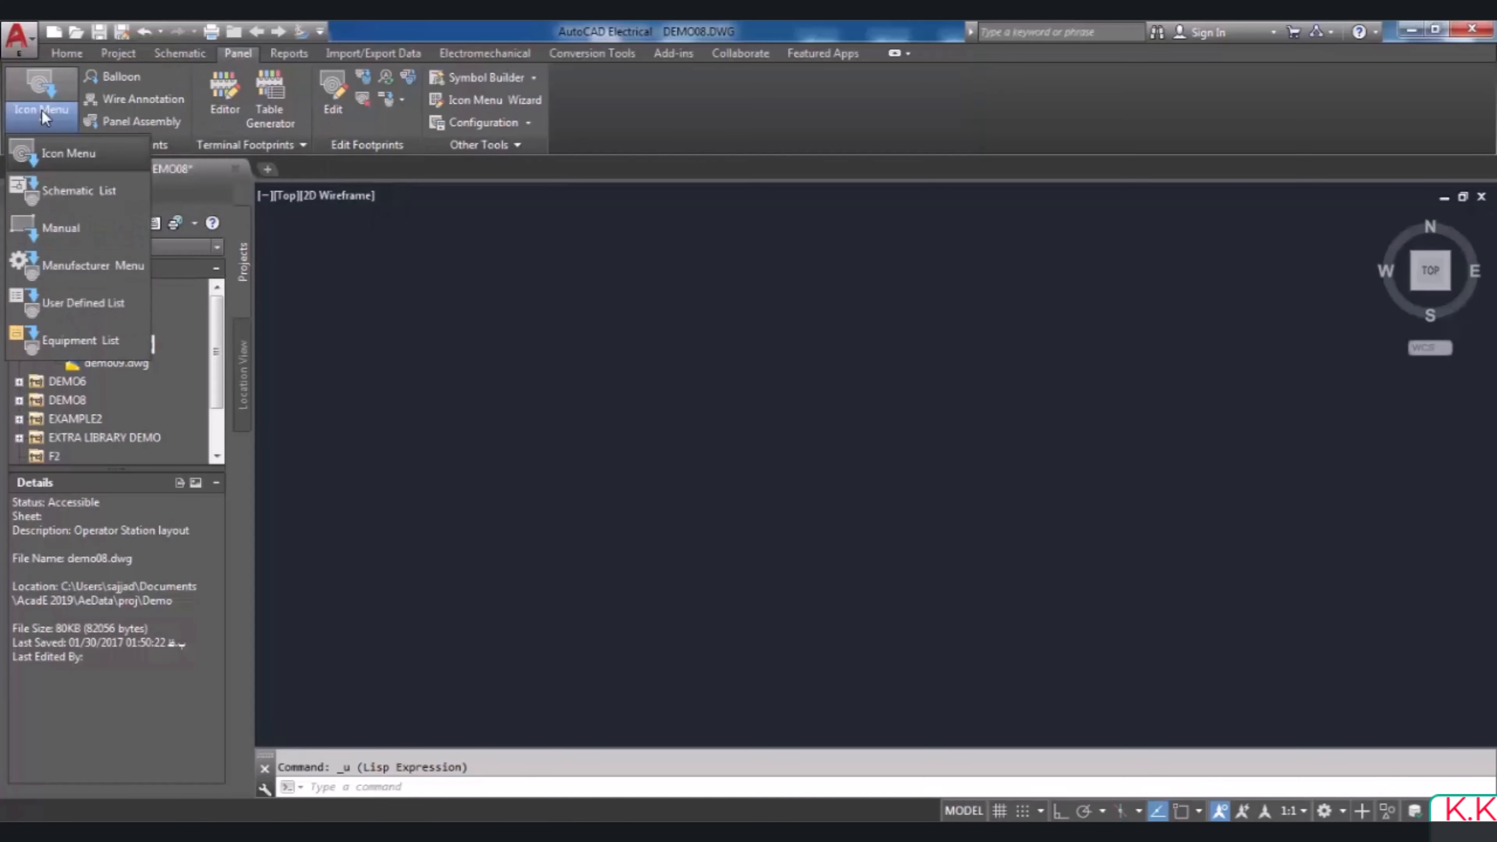
pyautogui.click(86, 154)
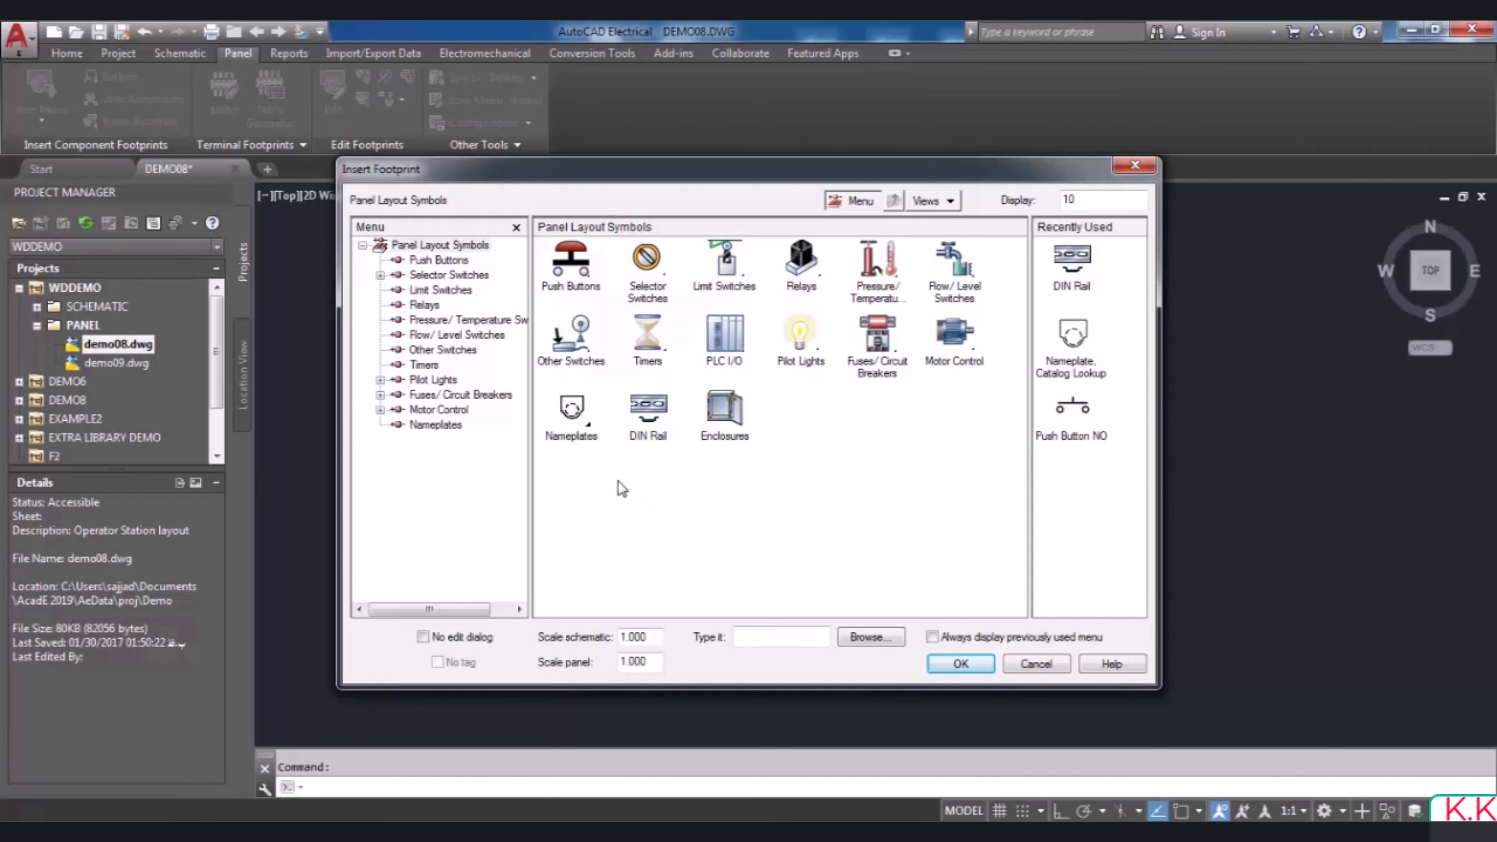
pyautogui.click(651, 440)
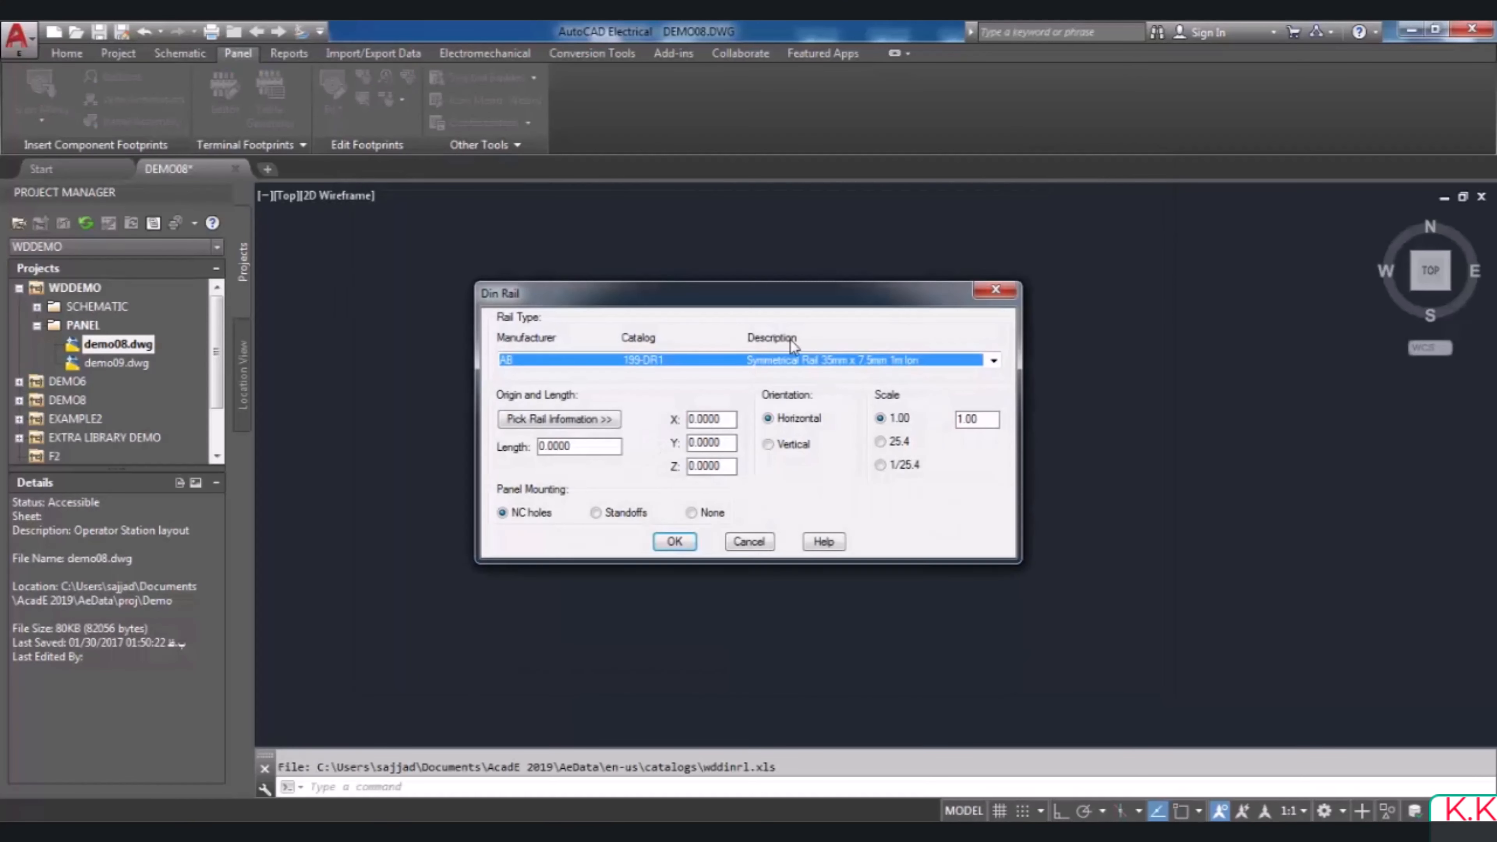
pyautogui.moveTo(832, 307); pyautogui.dragTo(753, 304)
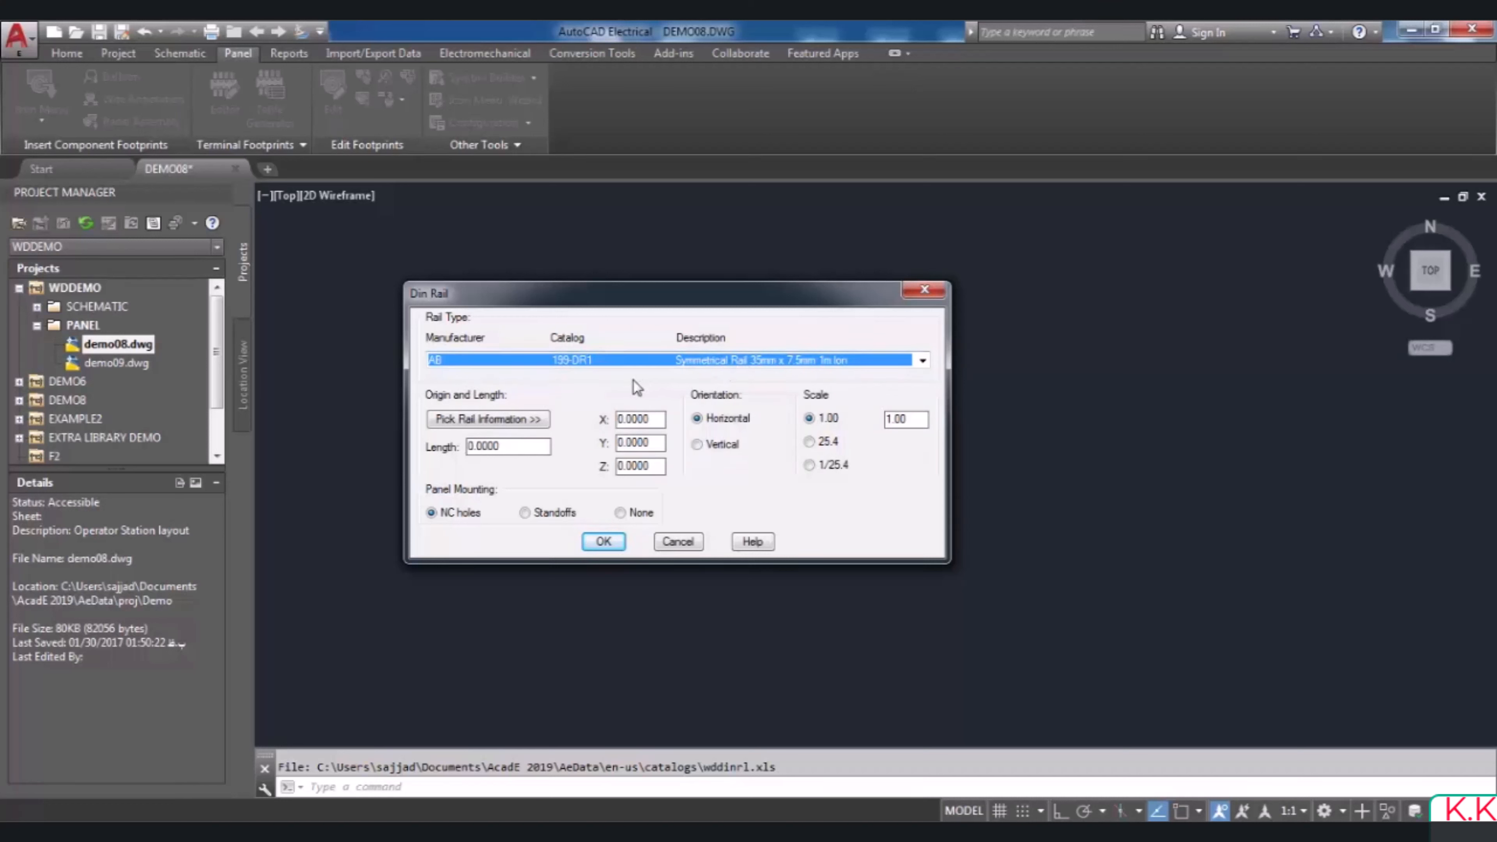
pyautogui.click(922, 360)
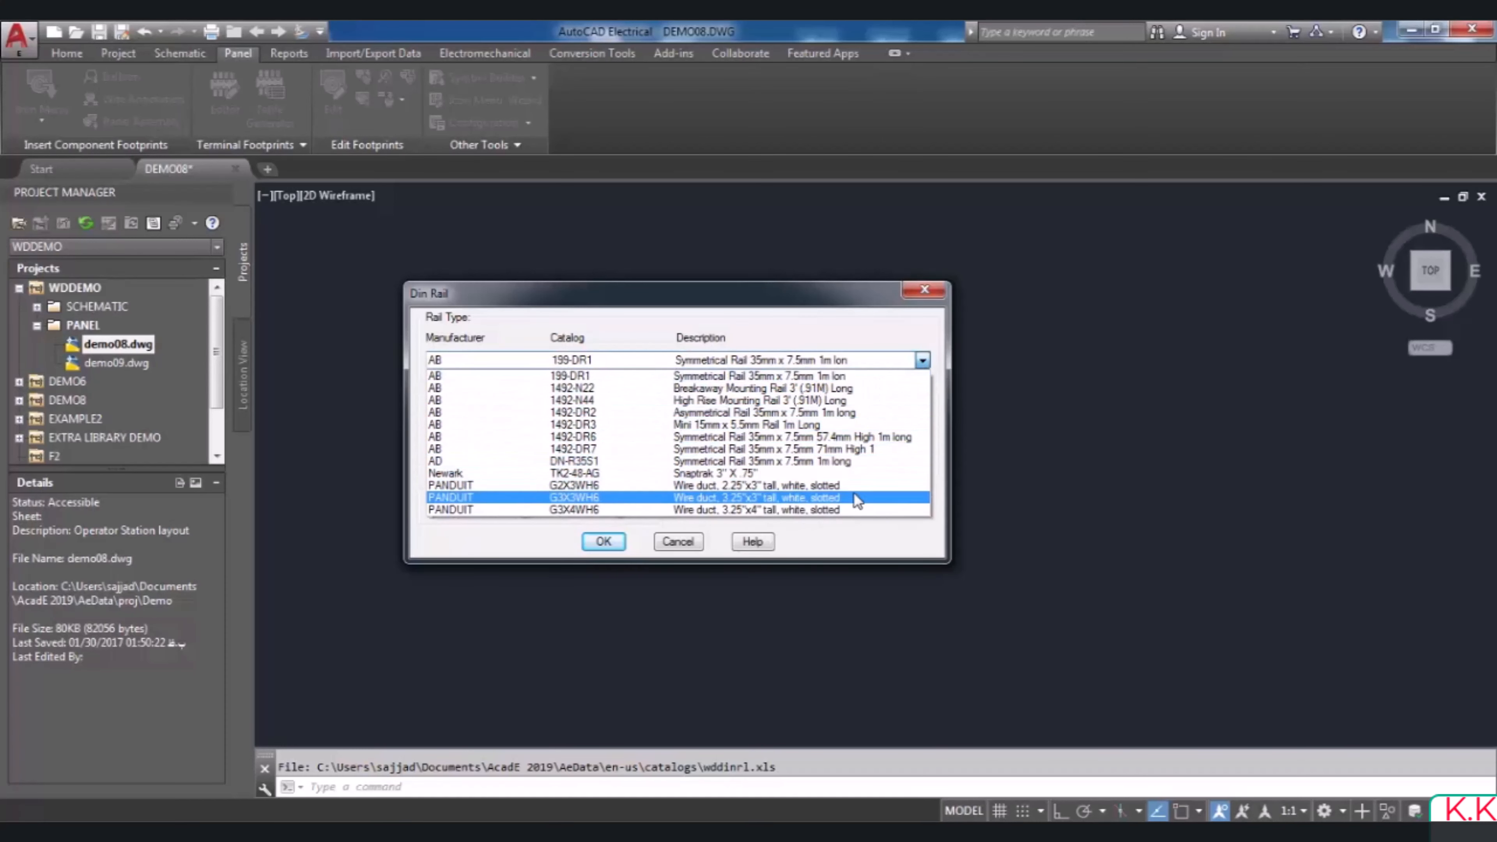
pyautogui.click(880, 341)
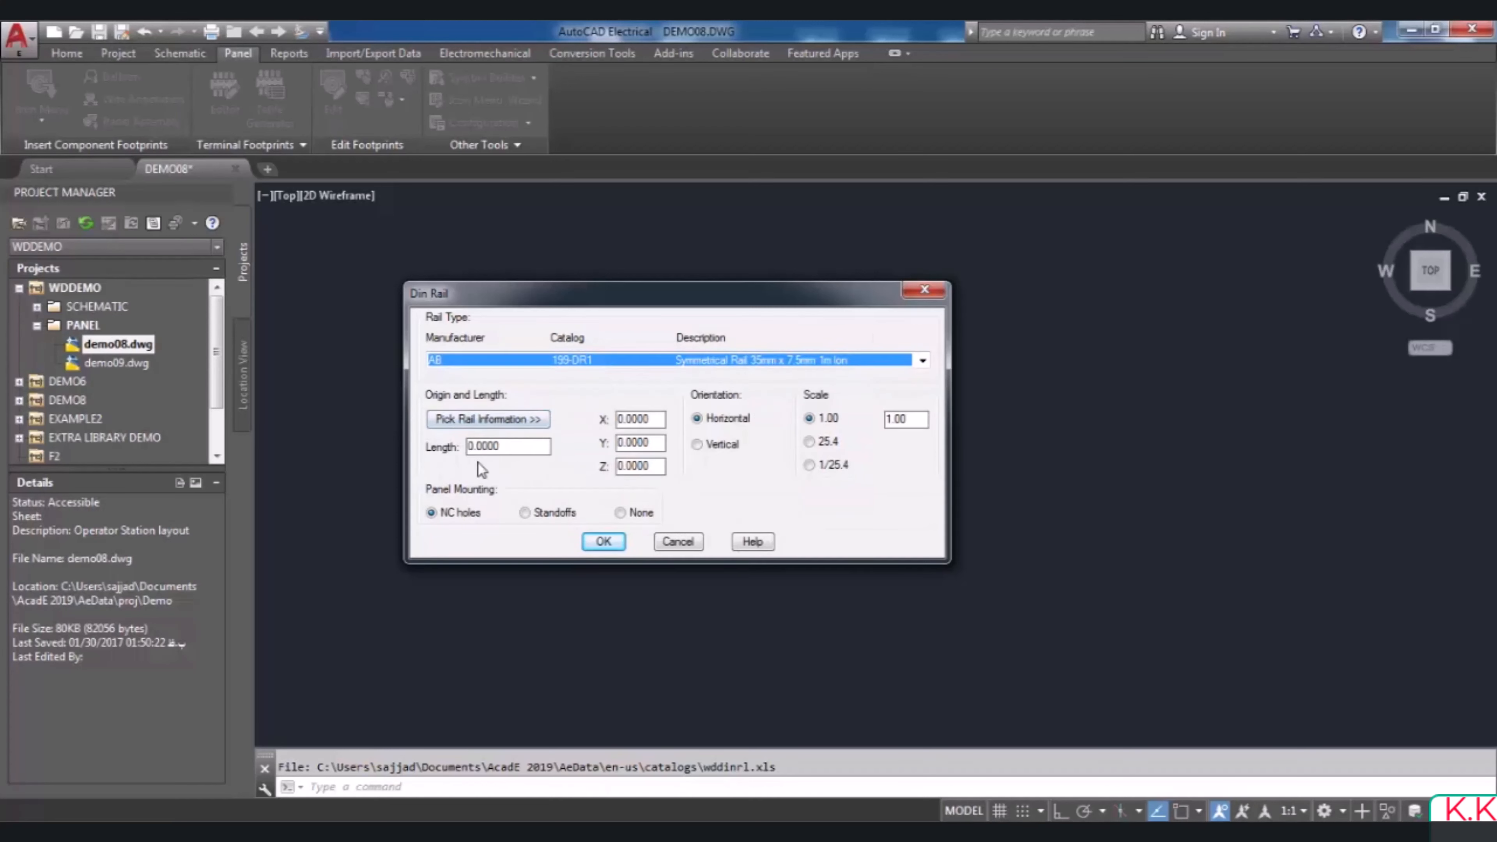
# Pick a vertical rail running downward about 2.5 units in the empty drawing area and insert it at scale 1.00 with NC holes mounting
pyautogui.click(505, 448)
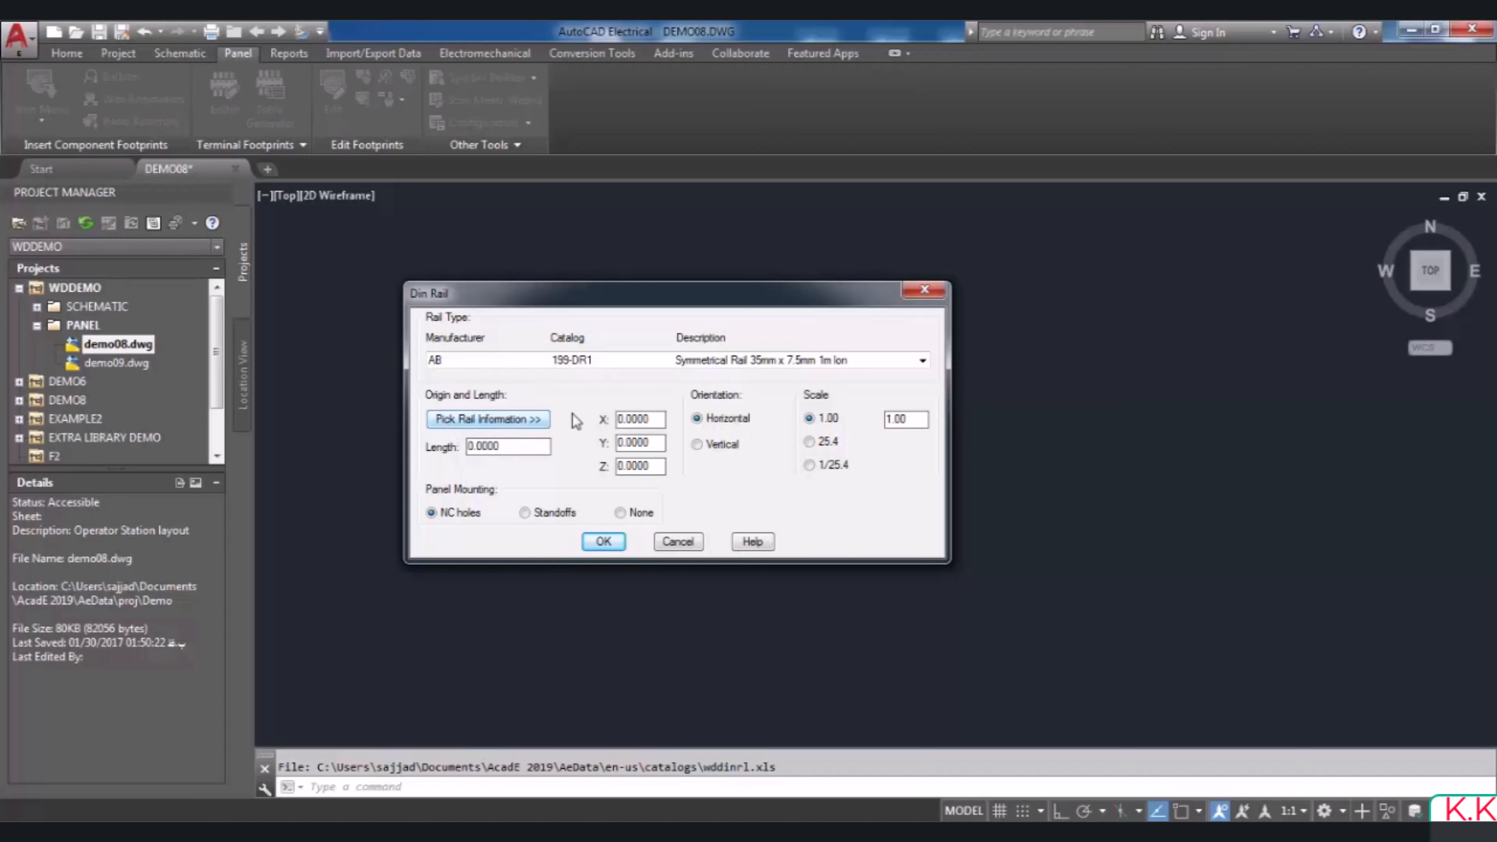
pyautogui.click(510, 420)
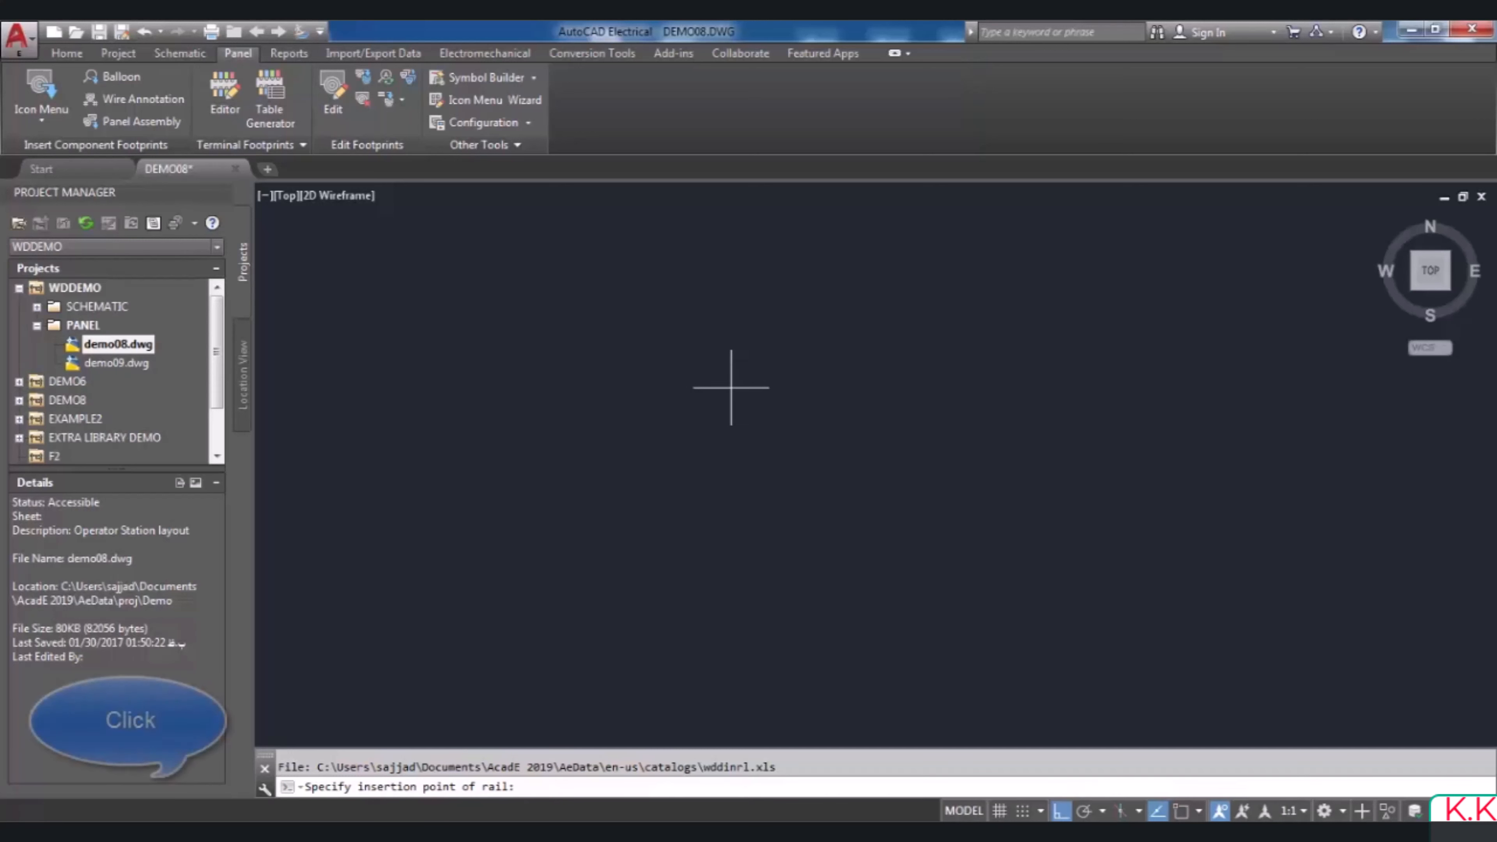
pyautogui.click(747, 365)
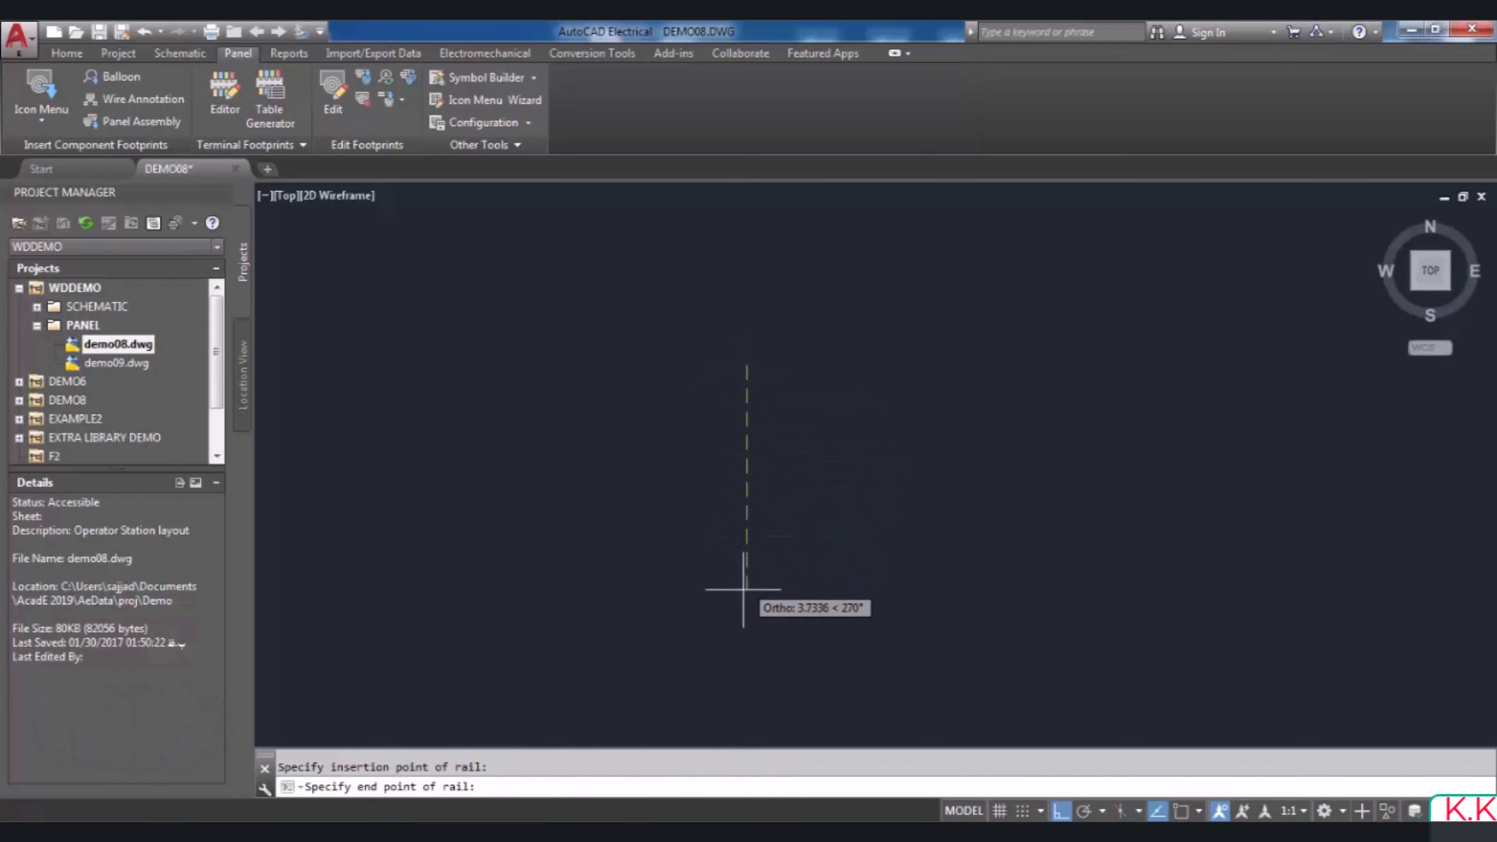
pyautogui.click(749, 511)
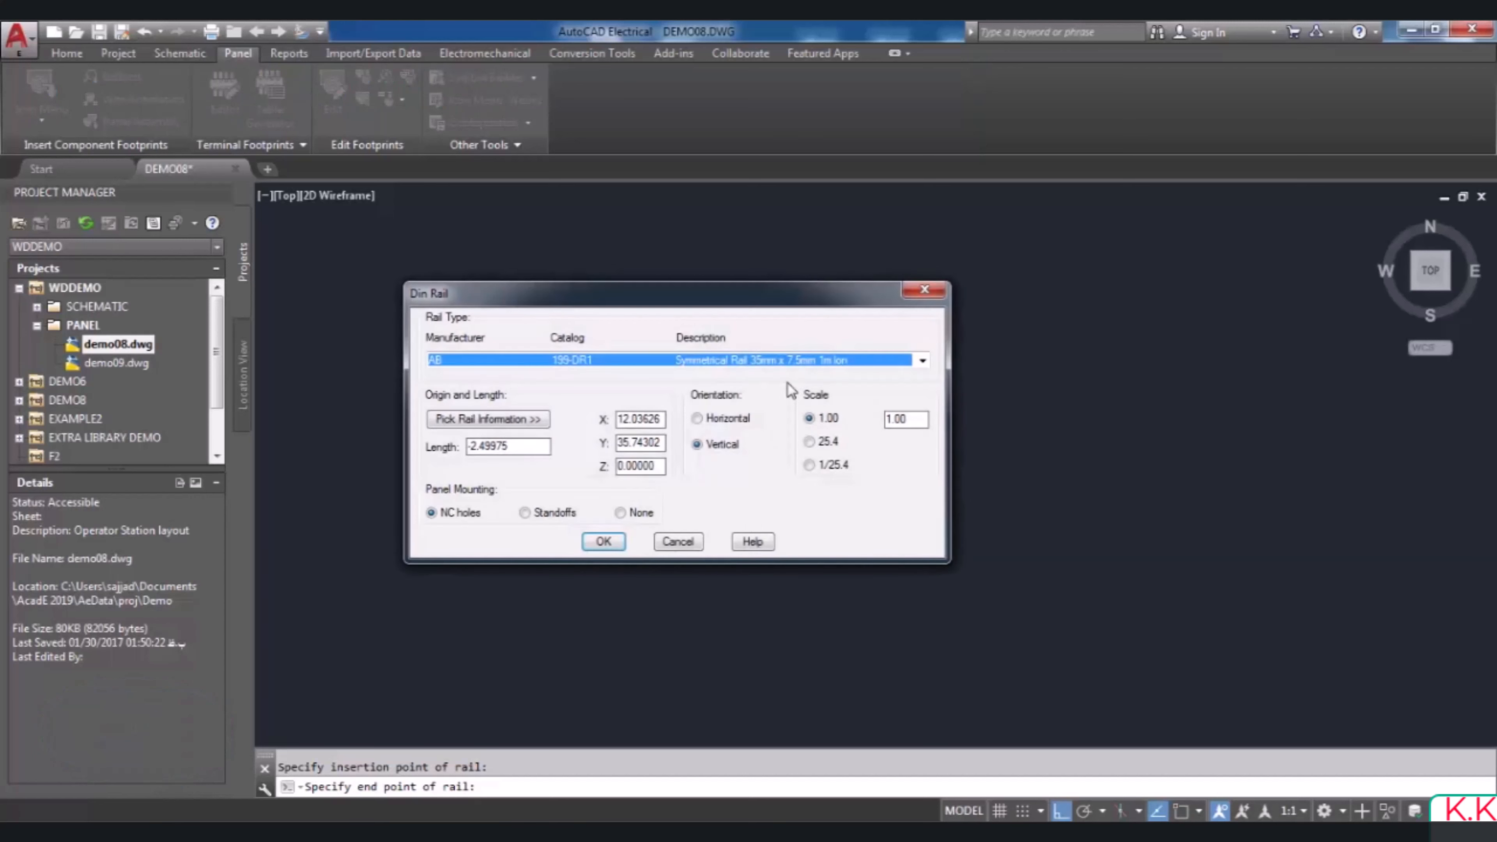
pyautogui.moveTo(813, 306); pyautogui.dragTo(656, 311)
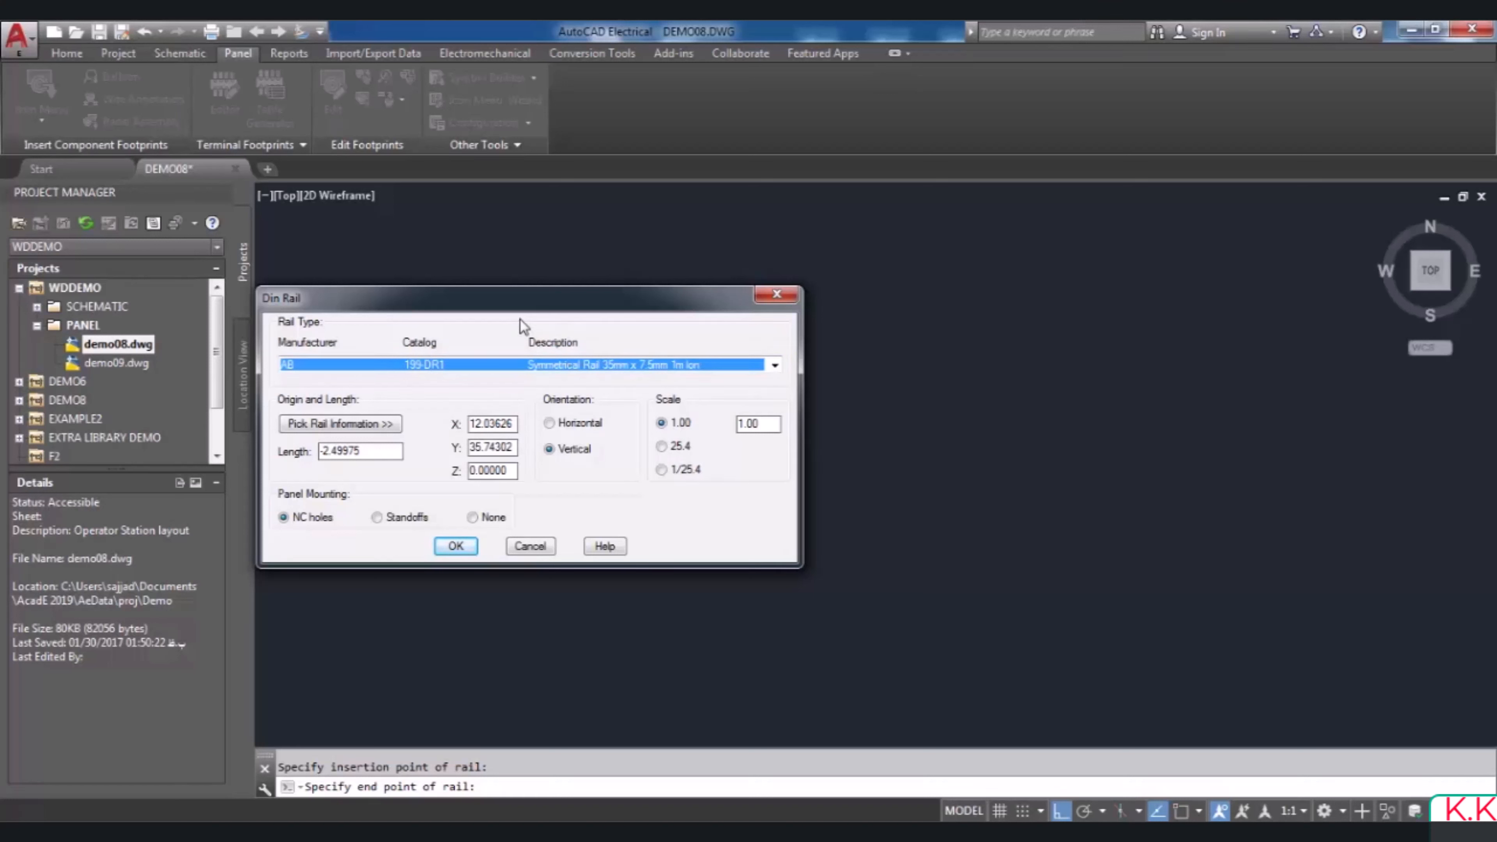
pyautogui.click(375, 452)
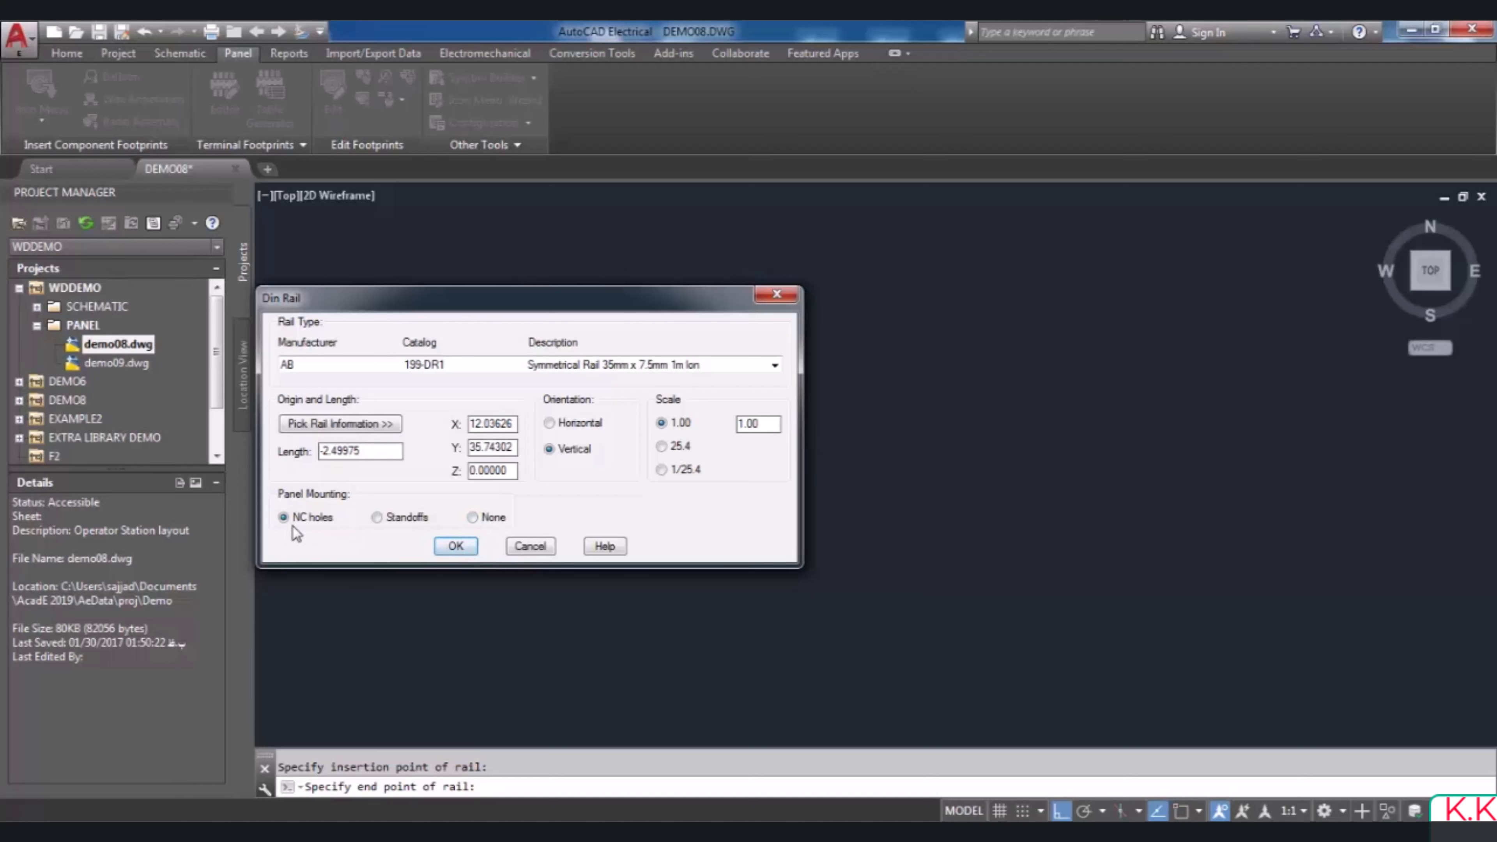
pyautogui.click(456, 546)
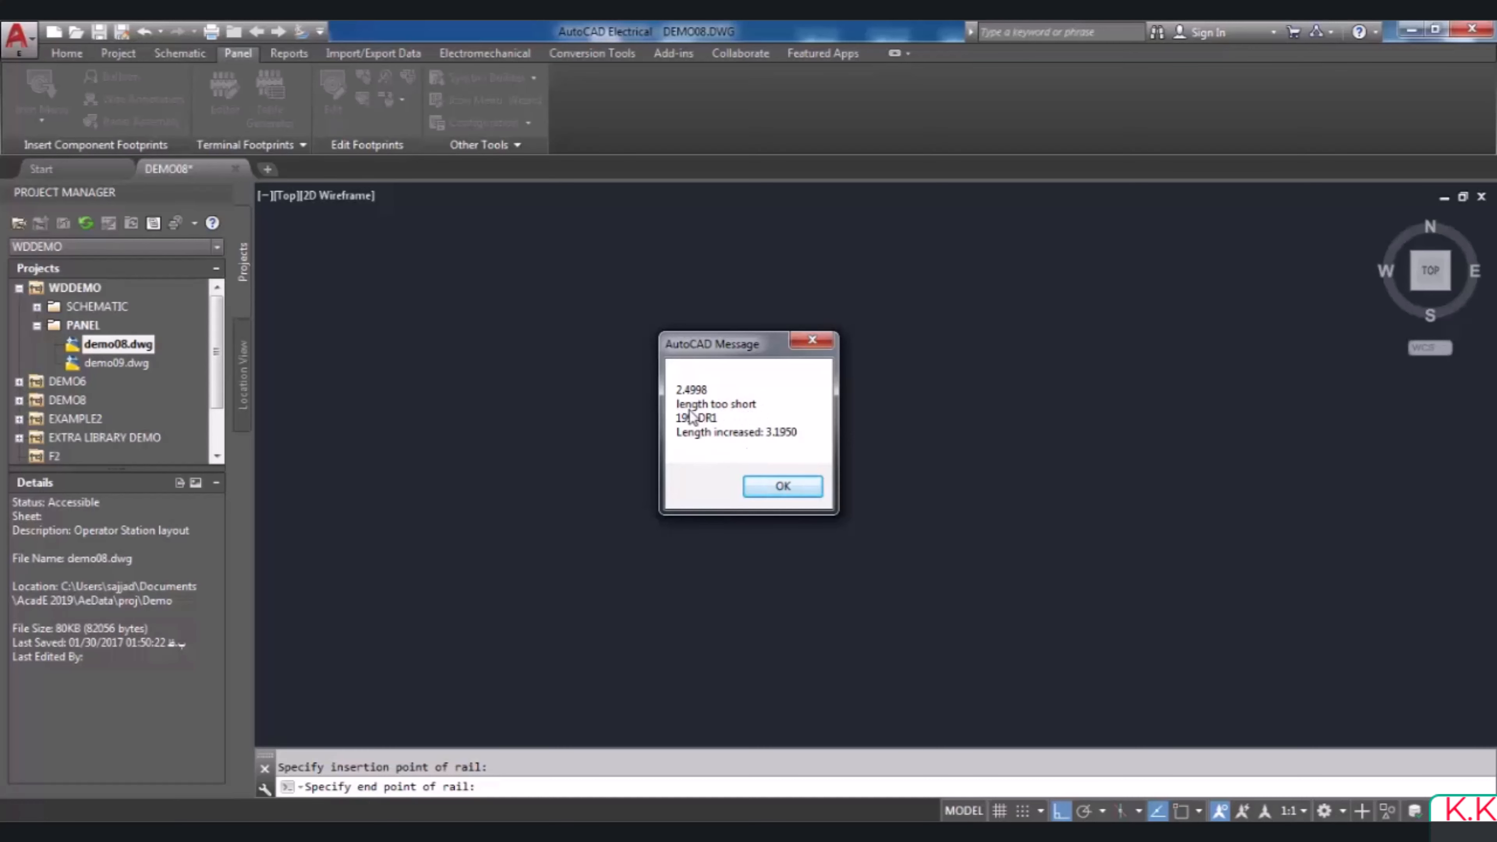
pyautogui.click(782, 485)
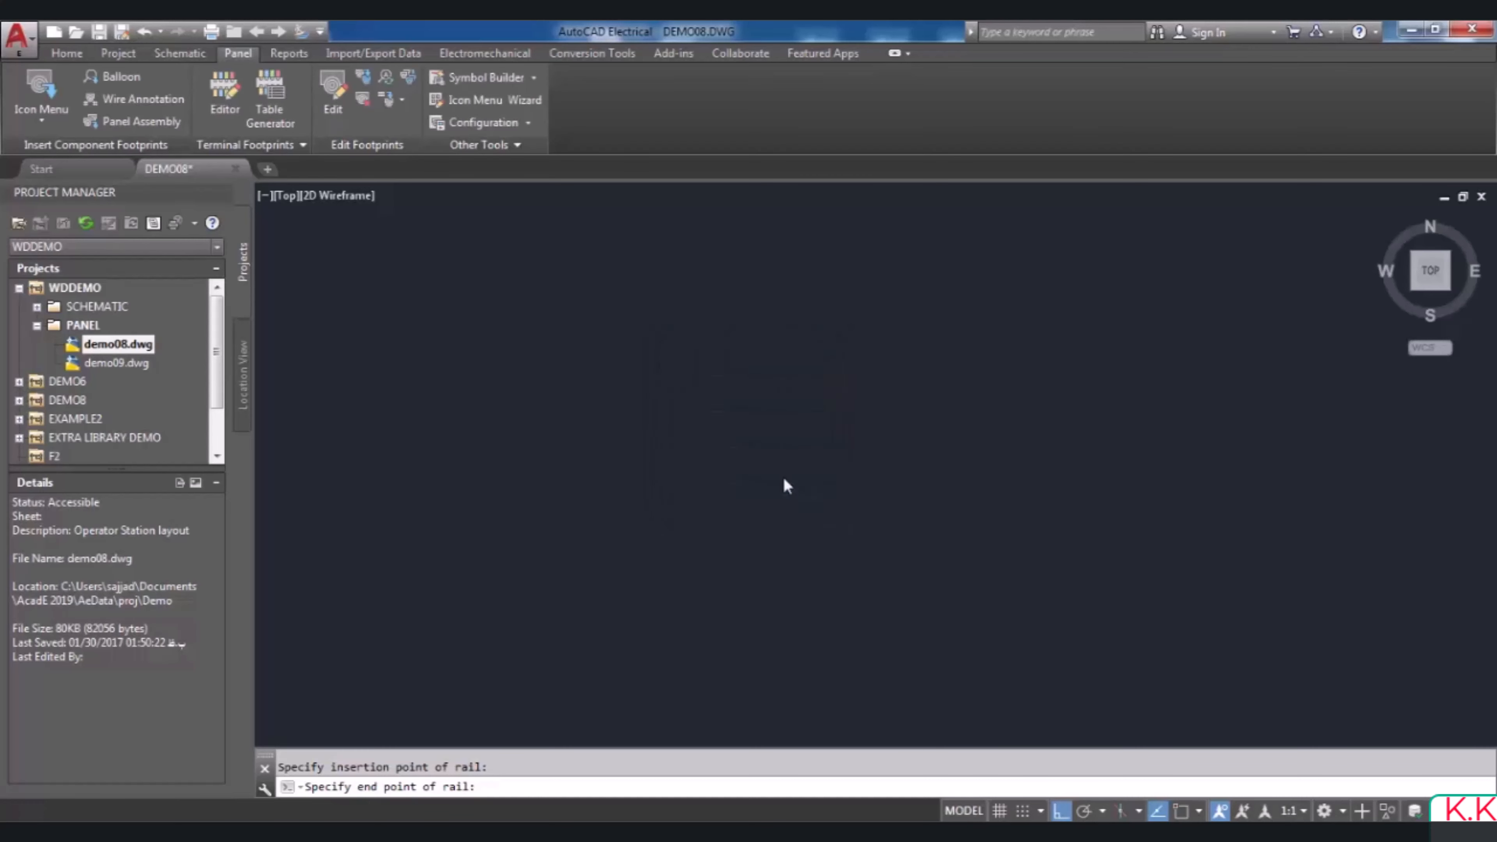
# Edit the item number of the new DIN rail and accept its component data
pyautogui.moveTo(907, 213); pyautogui.dragTo(466, 235)
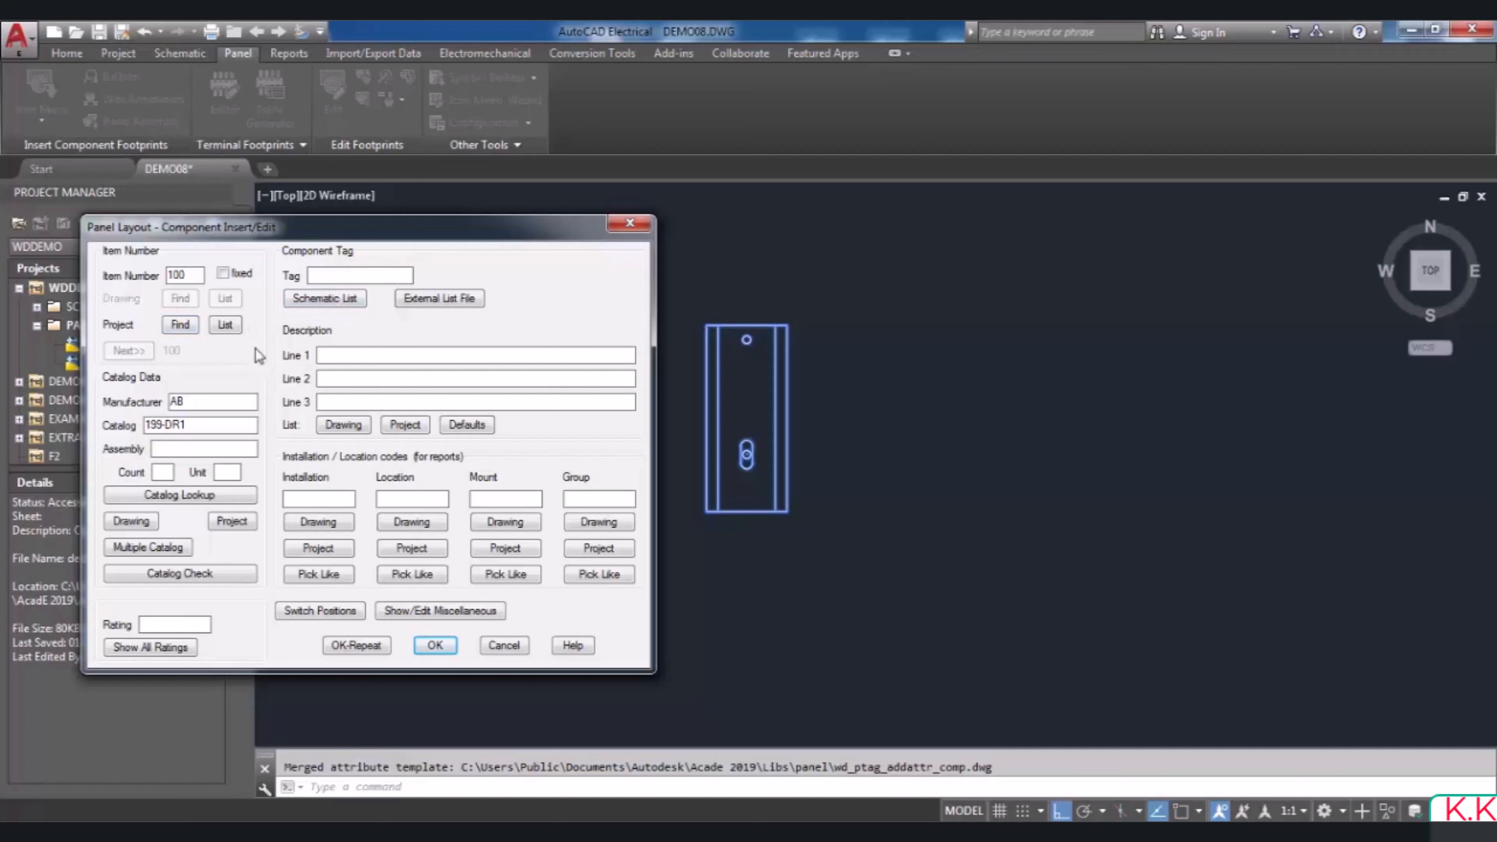
pyautogui.click(190, 275)
pyautogui.press('BackSpace')
pyautogui.click(443, 646)
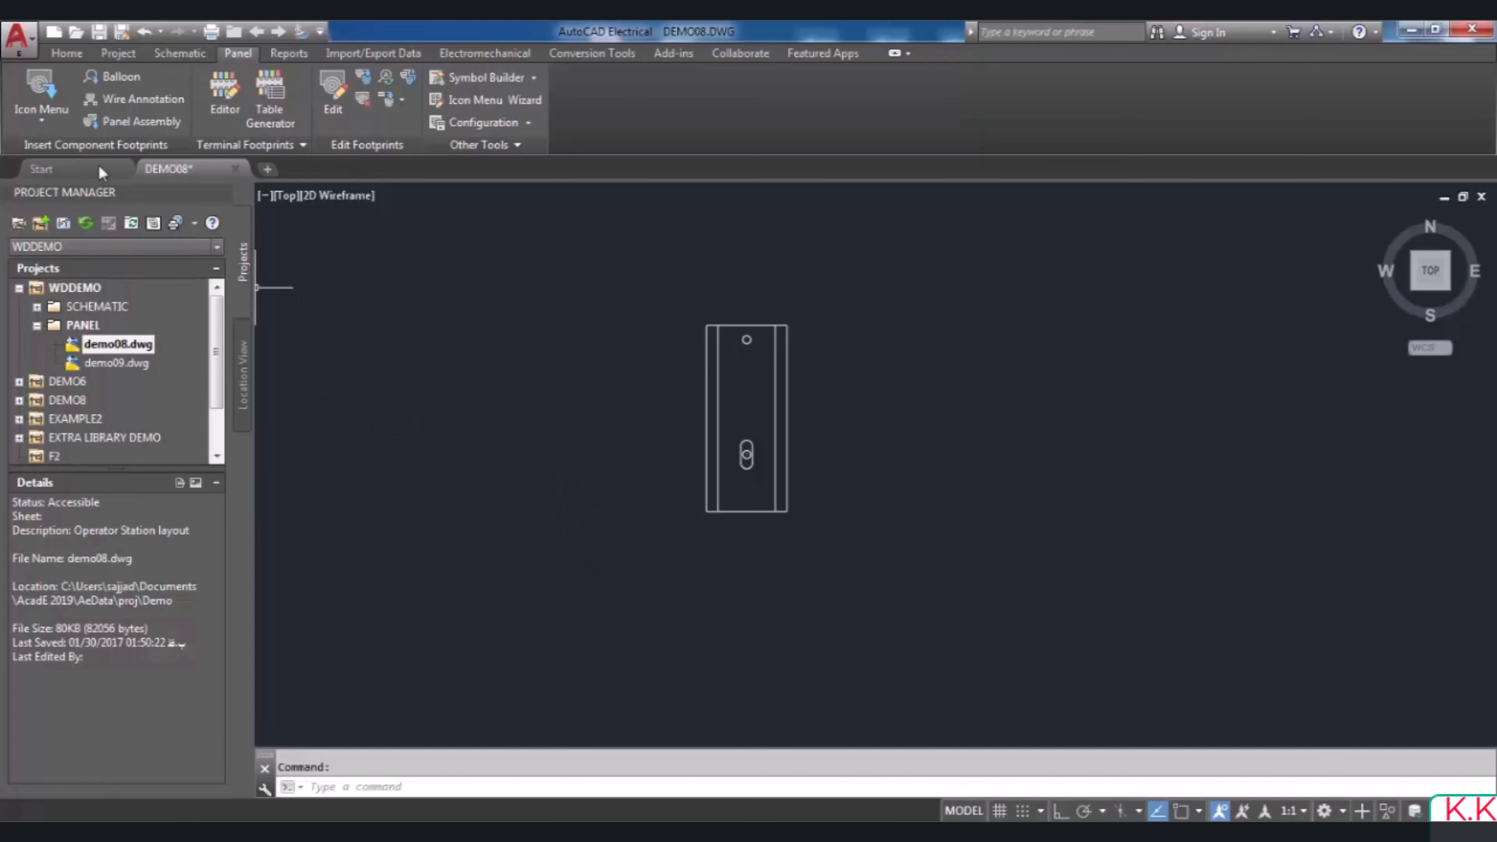
# Insert a second vertical AB 199-DR1 DIN rail about 6.3 units long to the right of the first, with NC holes and item number 102
pyautogui.click(38, 109)
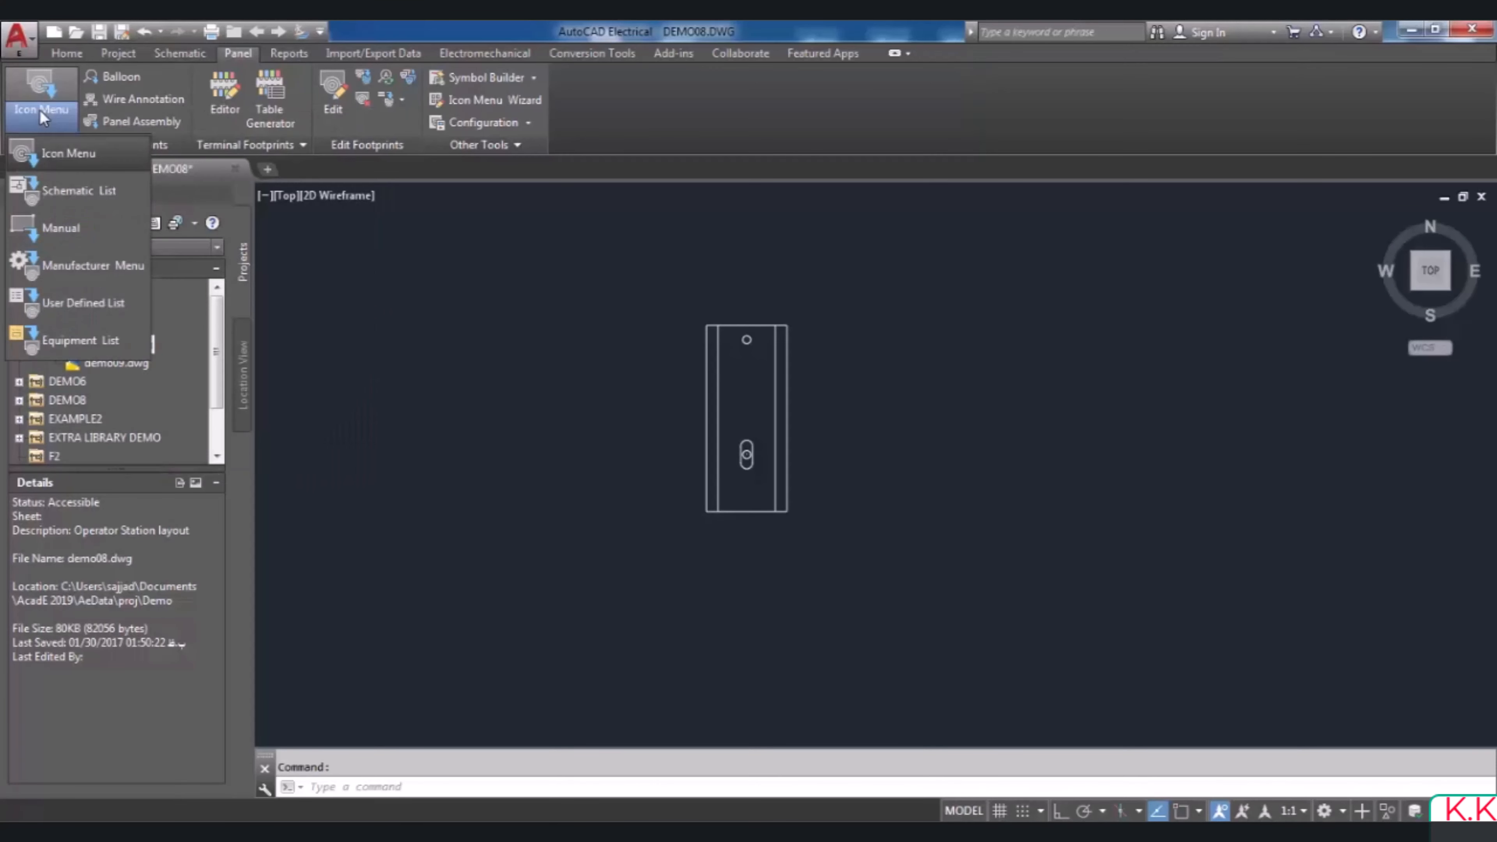
pyautogui.click(53, 147)
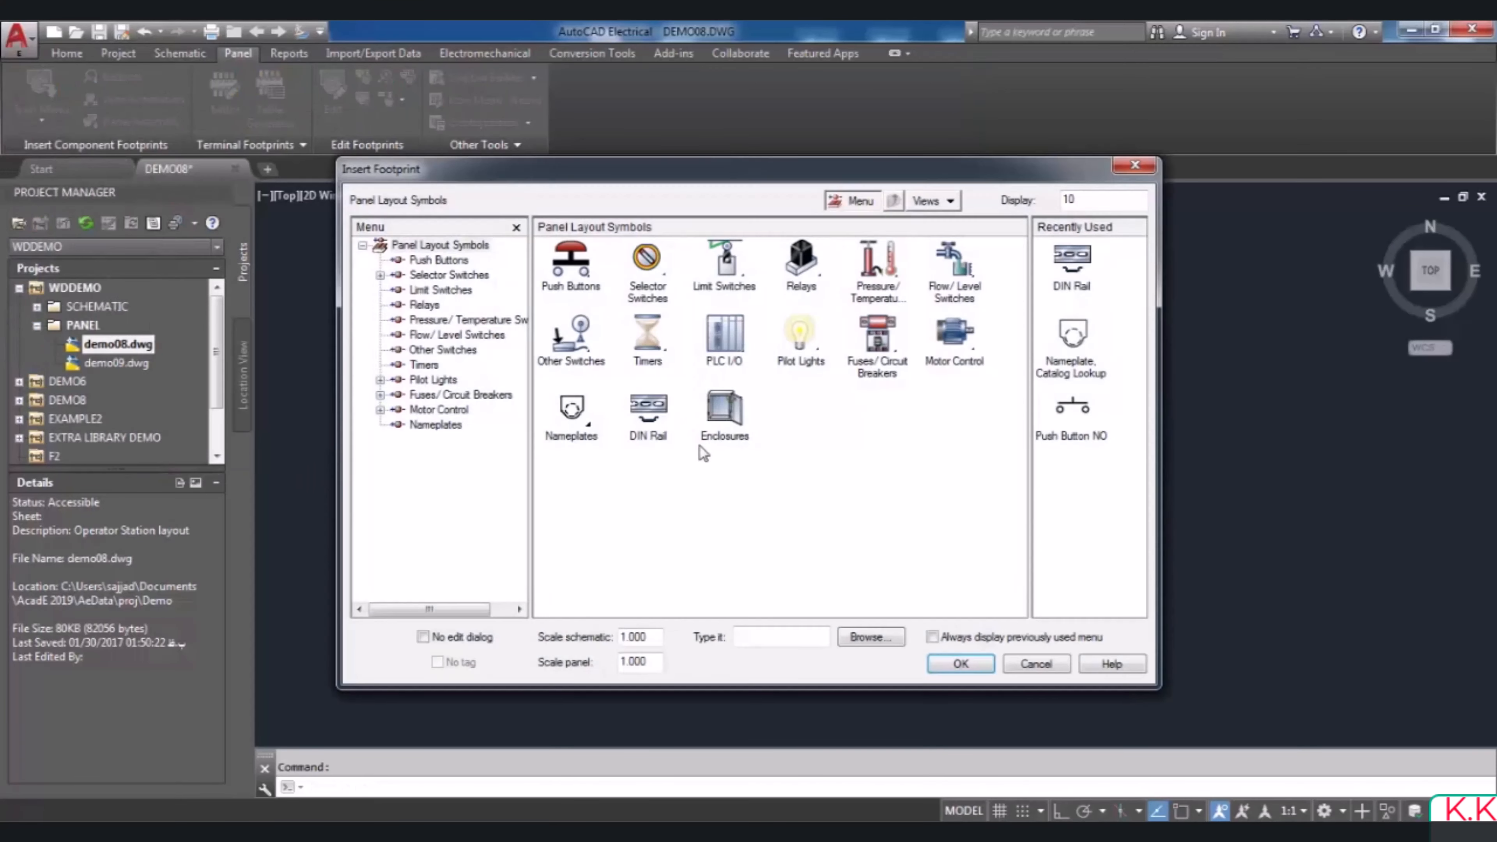
pyautogui.click(663, 420)
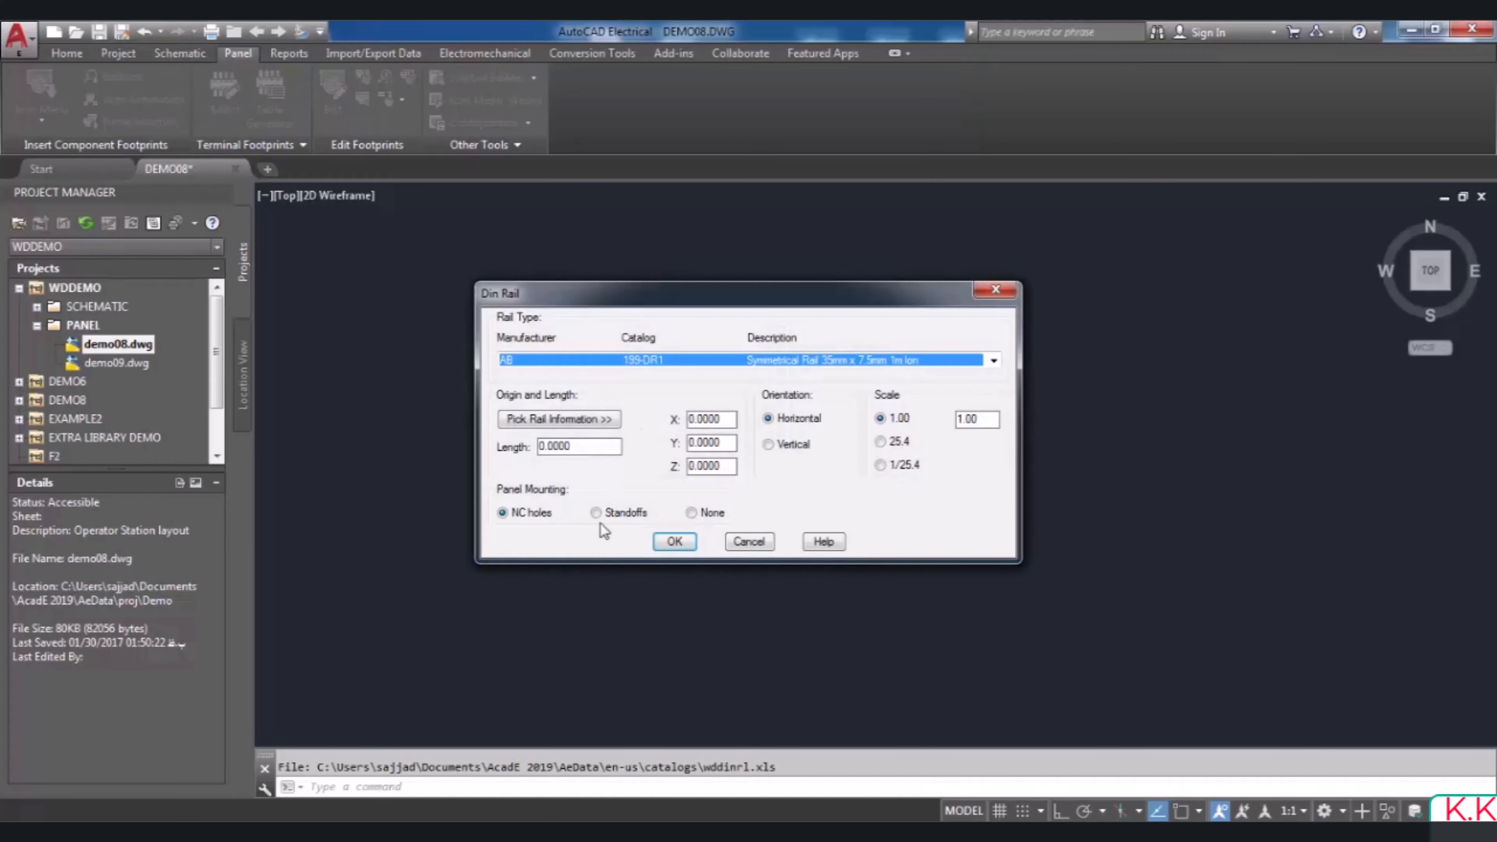
pyautogui.press('Return')
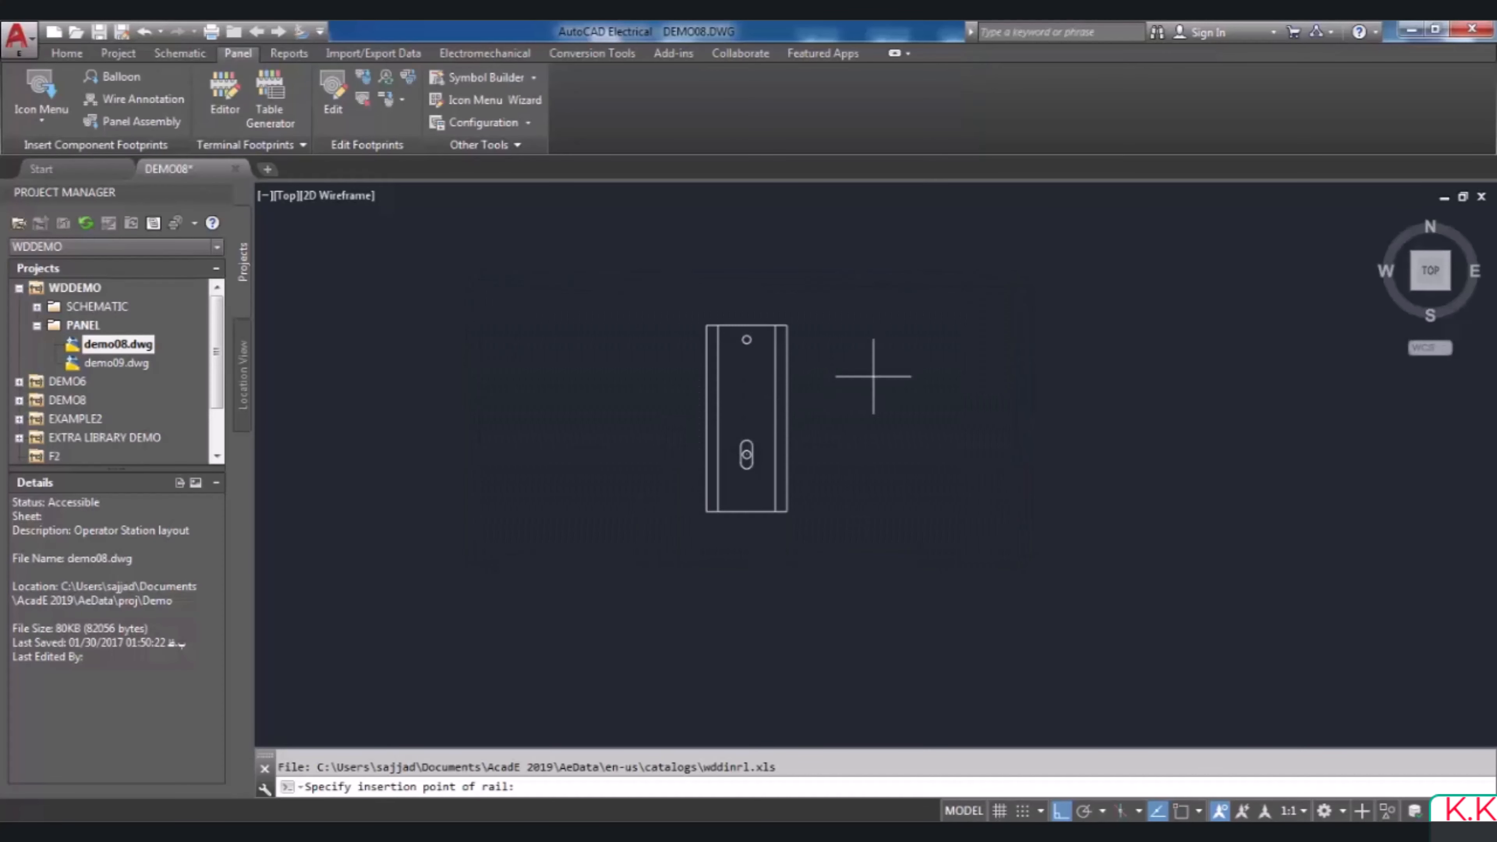
pyautogui.click(906, 313)
pyautogui.click(933, 682)
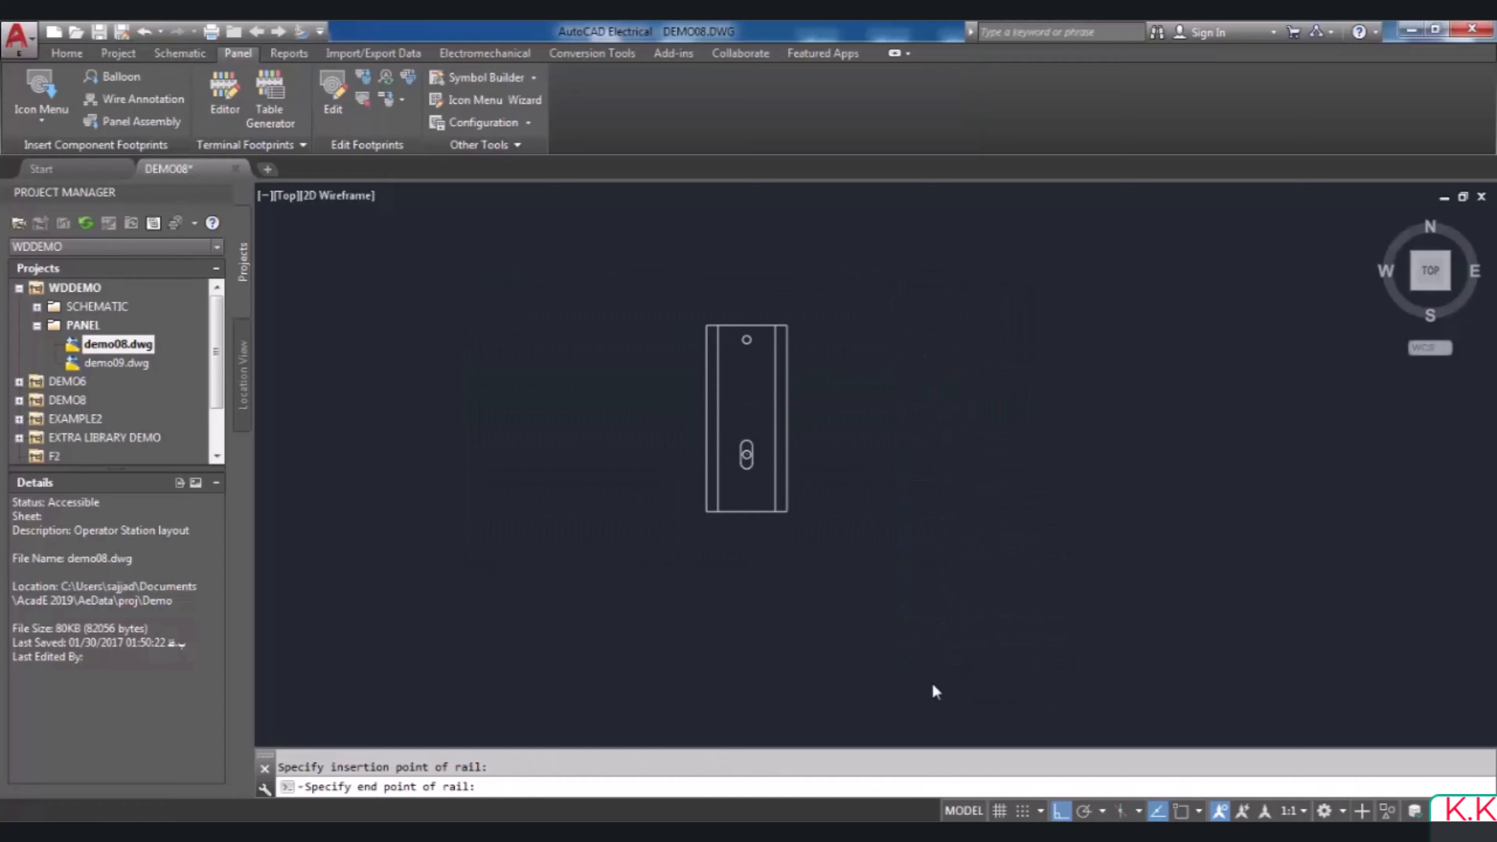
pyautogui.moveTo(918, 302)
pyautogui.mouseDown()
pyautogui.moveTo(912, 400)
pyautogui.moveTo(648, 434)
pyautogui.moveTo(660, 321)
pyautogui.mouseUp()
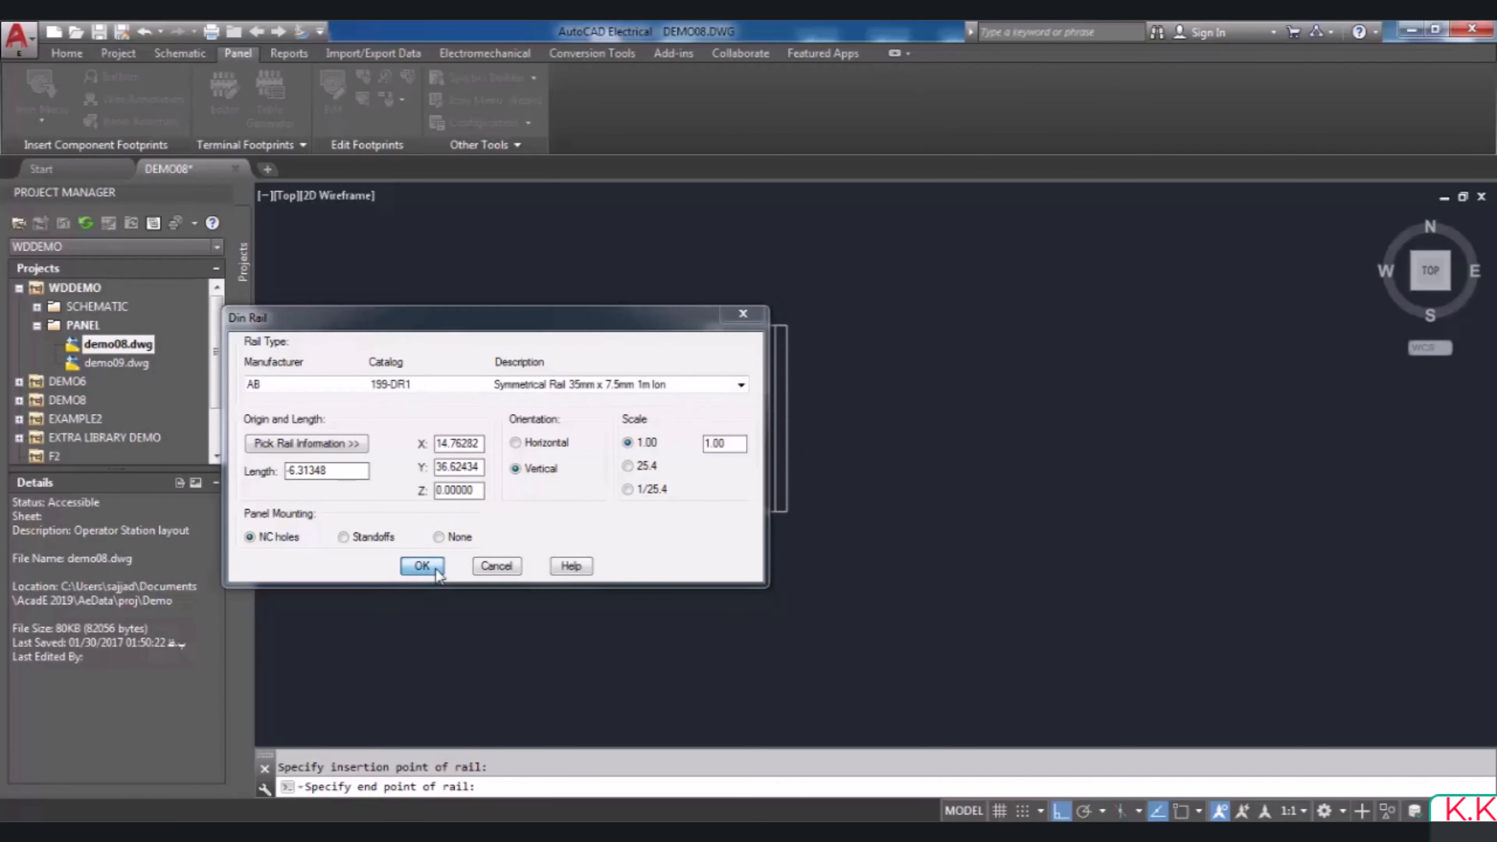
pyautogui.click(422, 566)
pyautogui.moveTo(844, 212); pyautogui.dragTo(552, 219)
pyautogui.click(521, 631)
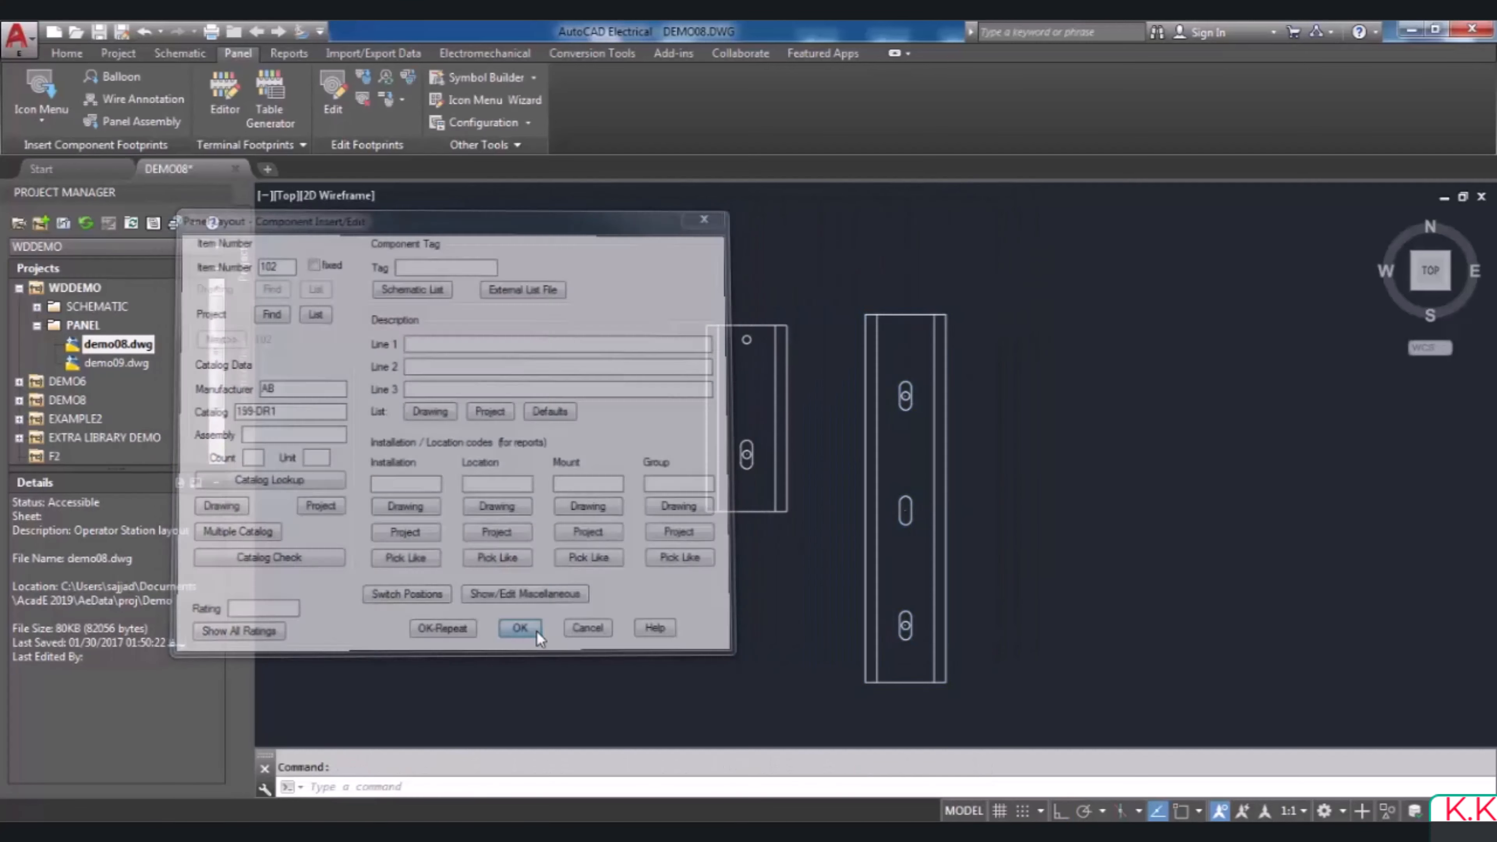